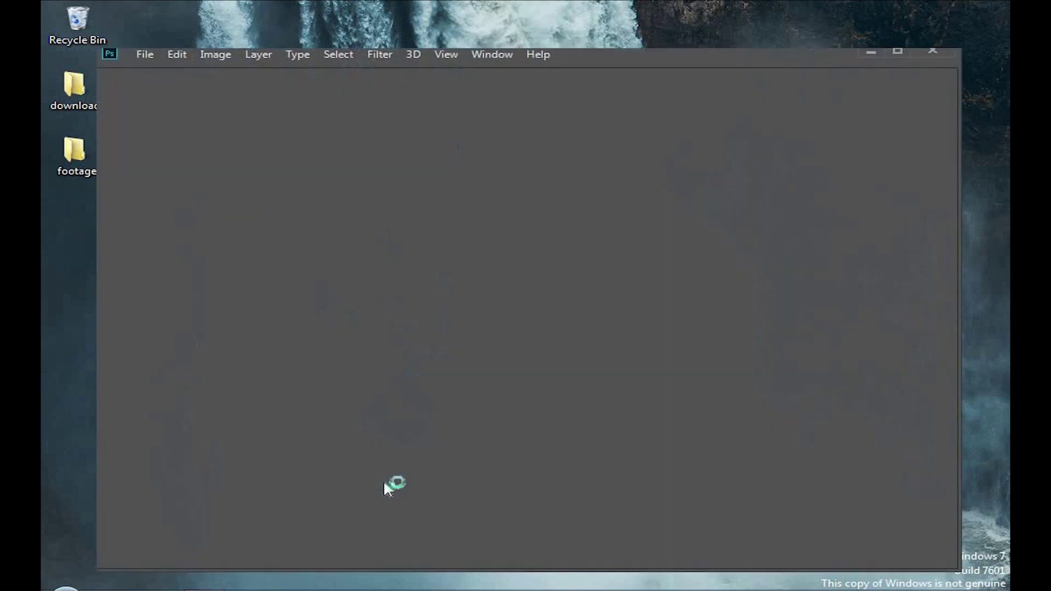
Step: Maximize the empty Photoshop window to fill the screen
{"action": "left_click", "coordinate": [897, 52]}
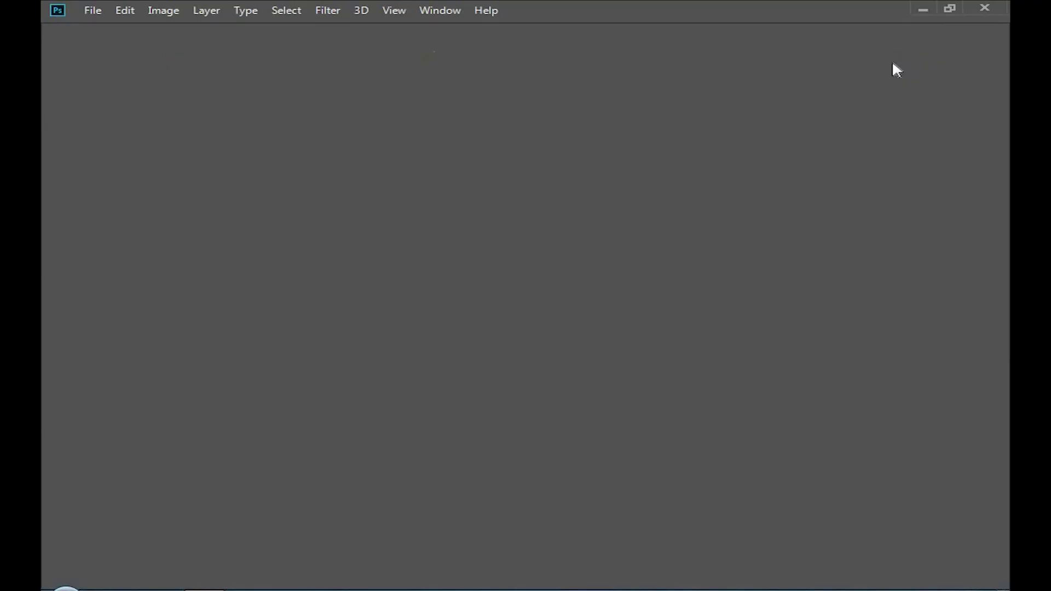
Step: Open the first EXR in Desktop > footage as an image sequence at the default frame rate
{"action": "left_click", "coordinate": [91, 10]}
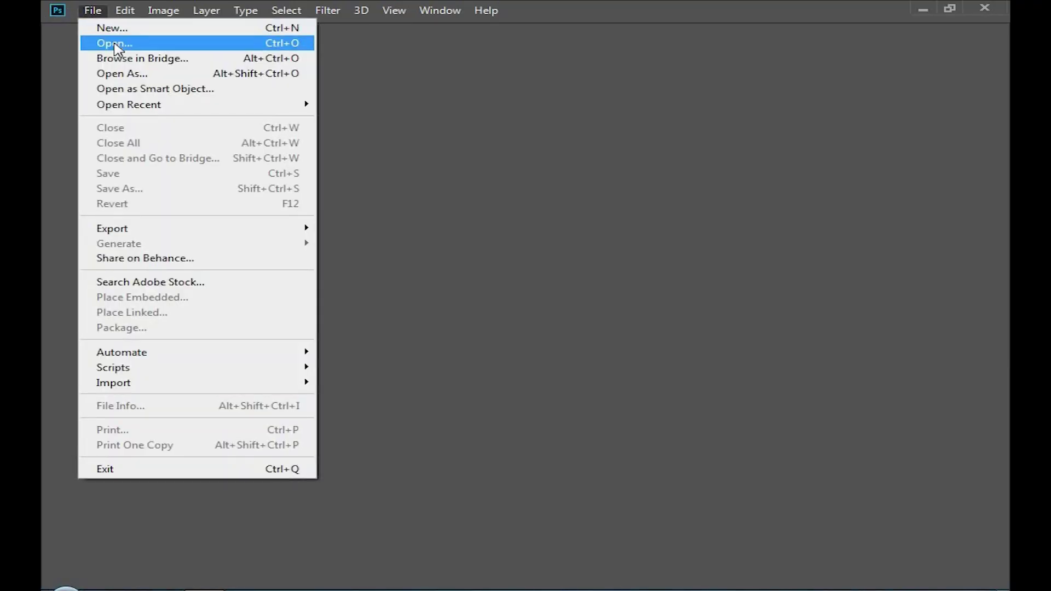
{"action": "left_click", "coordinate": [113, 41]}
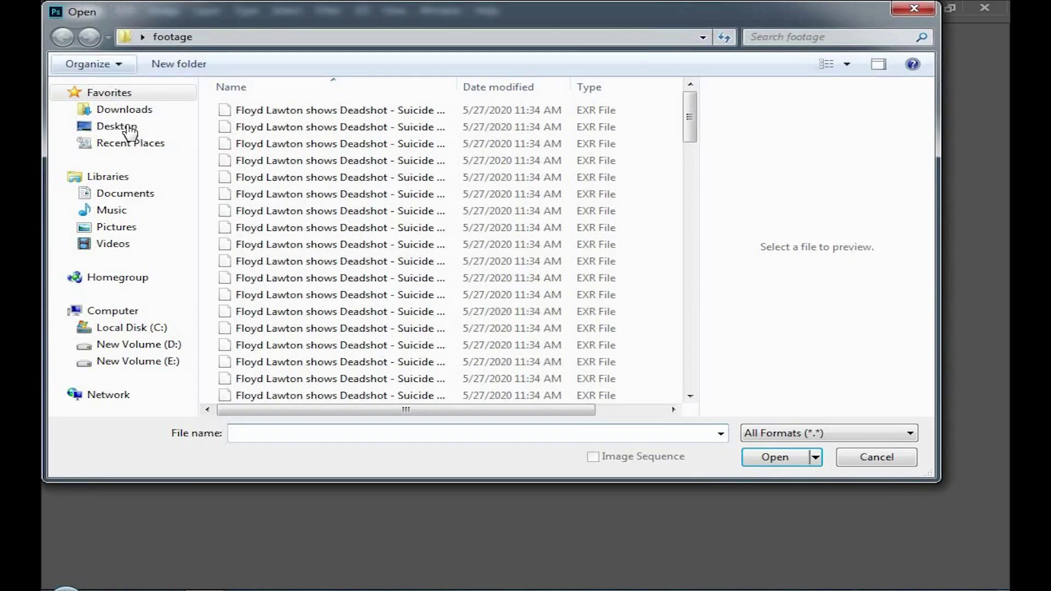
{"action": "left_click", "coordinate": [127, 127]}
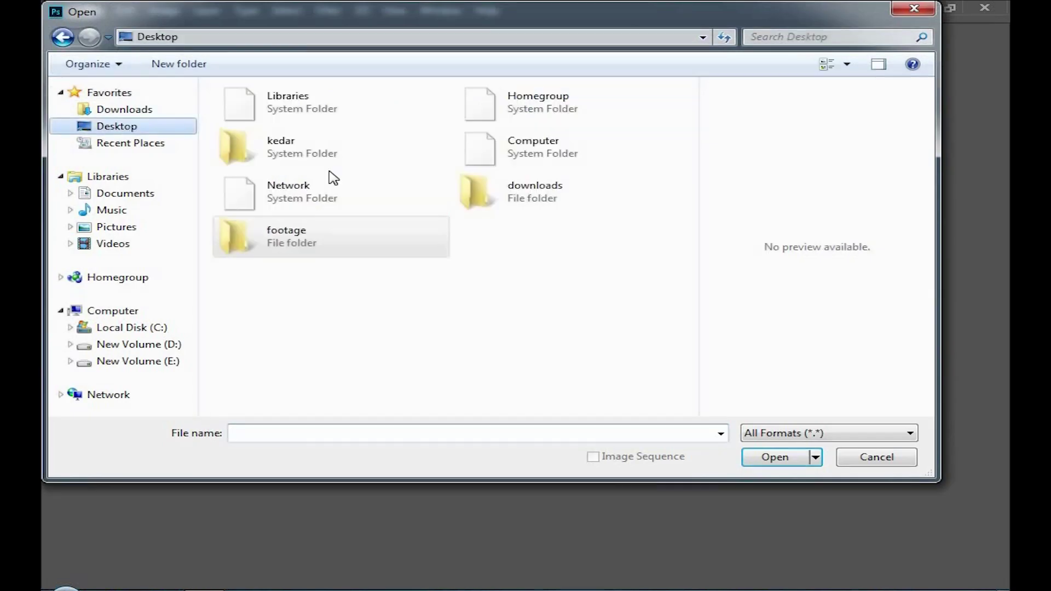
{"action": "left_click", "coordinate": [300, 237]}
{"action": "double_click", "coordinate": [299, 236]}
{"action": "left_click", "coordinate": [304, 111]}
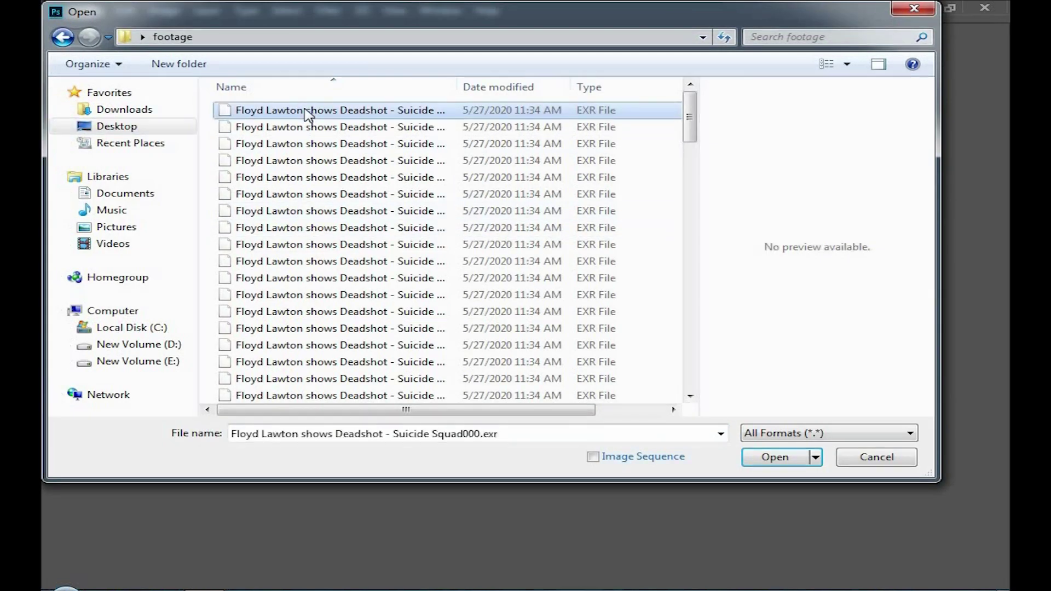
{"action": "left_click", "coordinate": [592, 456]}
{"action": "left_click", "coordinate": [769, 457]}
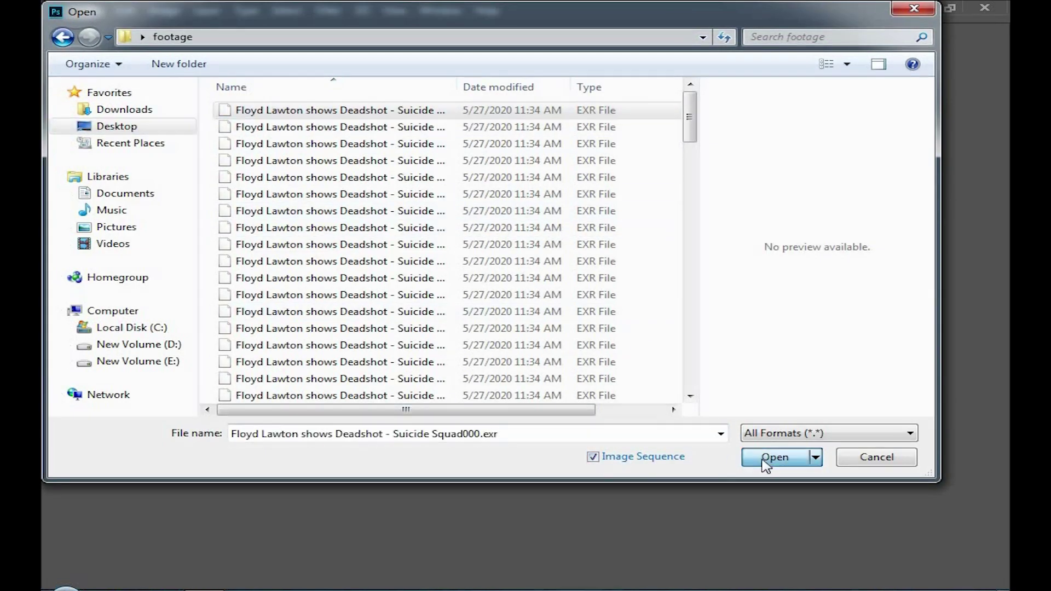
{"action": "left_click", "coordinate": [676, 190]}
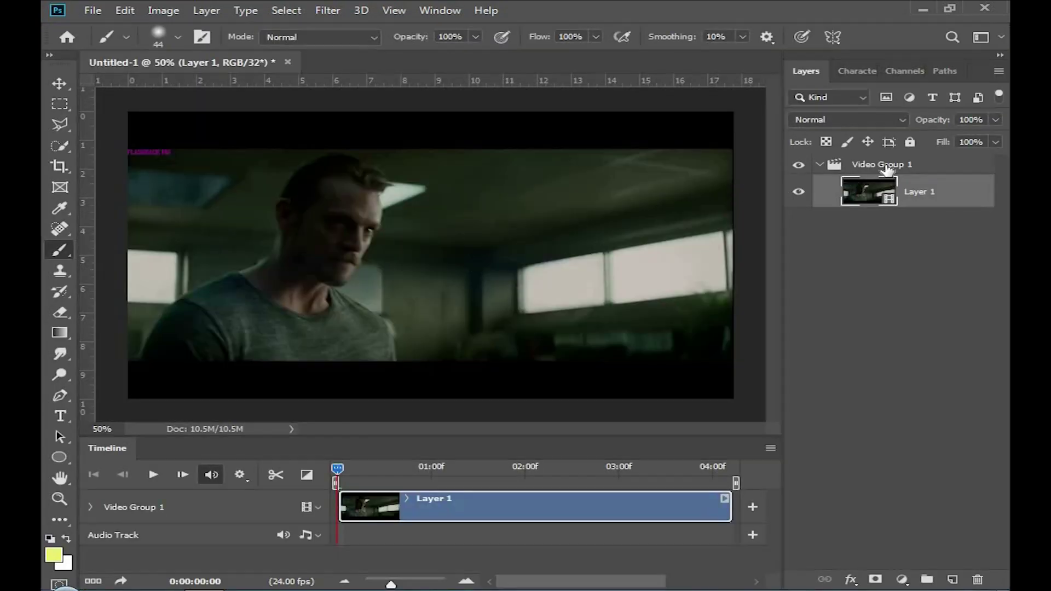
Step: Ungroup Video Group 1 so only Layer 1 remains
{"action": "left_click", "coordinate": [886, 170]}
{"action": "right_click", "coordinate": [888, 171]}
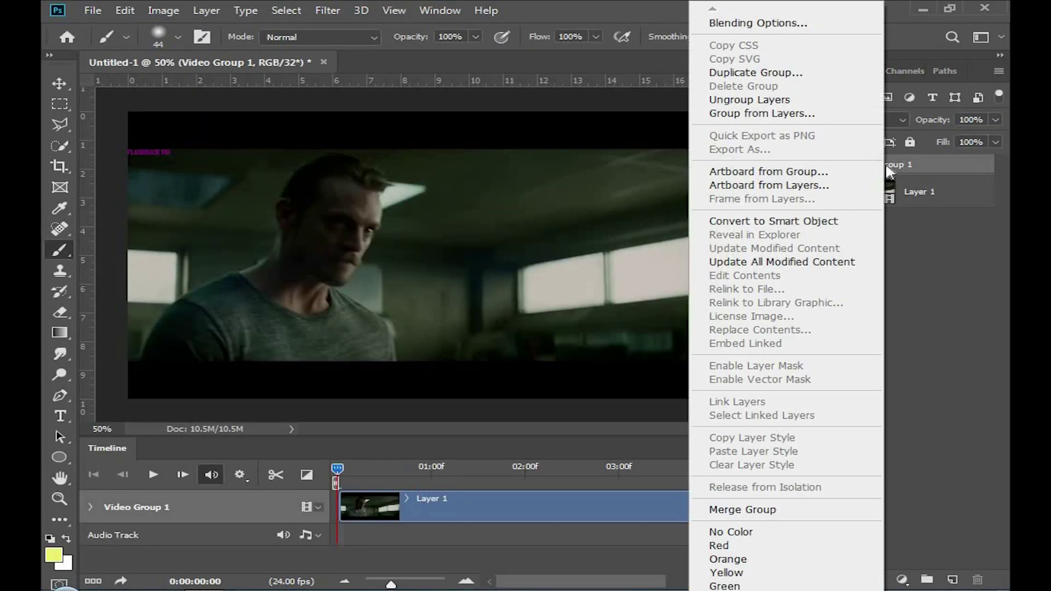
{"action": "left_click", "coordinate": [777, 100]}
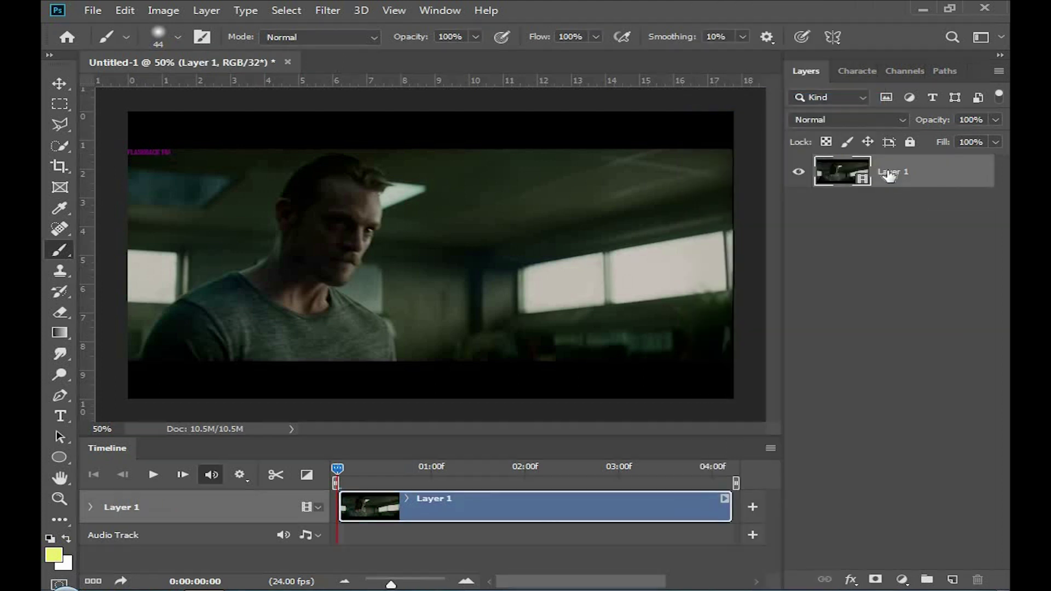
Step: Set the 32-bit preview options to exposure +2.24 and gamma +0.76
{"action": "left_click", "coordinate": [385, 11]}
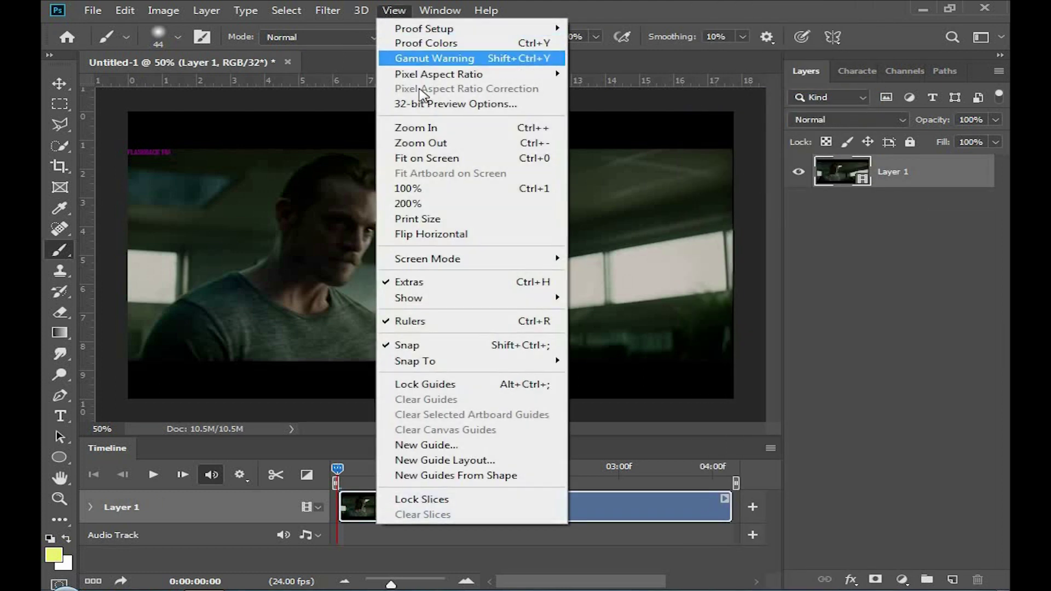
{"action": "left_click", "coordinate": [423, 103]}
{"action": "left_click_drag", "start_coordinate": [557, 256], "coordinate": [572, 256]}
{"action": "left_click_drag", "start_coordinate": [557, 206], "coordinate": [565, 207]}
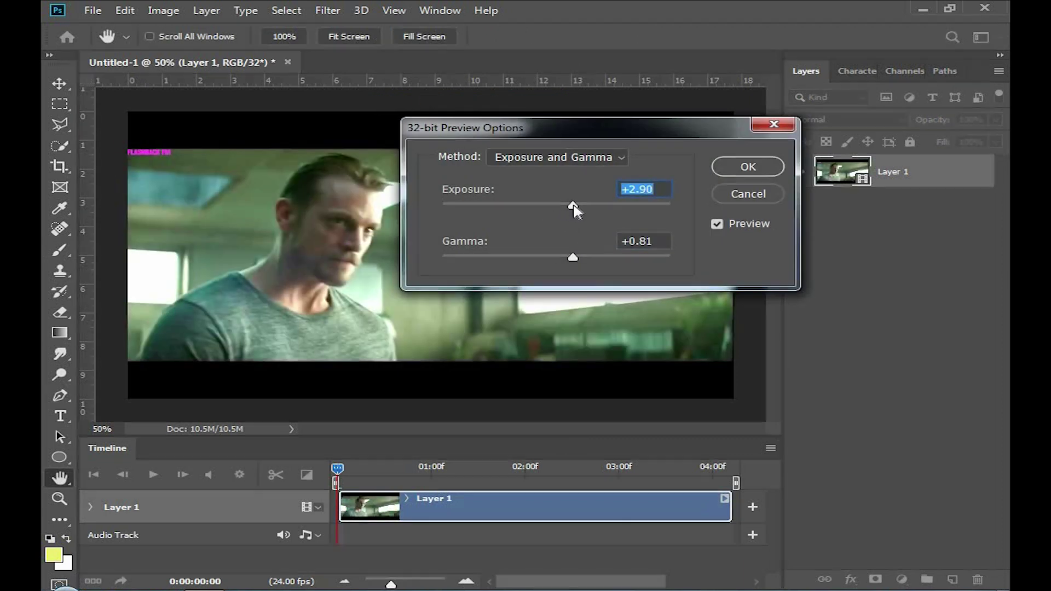
{"action": "left_click_drag", "start_coordinate": [570, 206], "coordinate": [577, 258]}
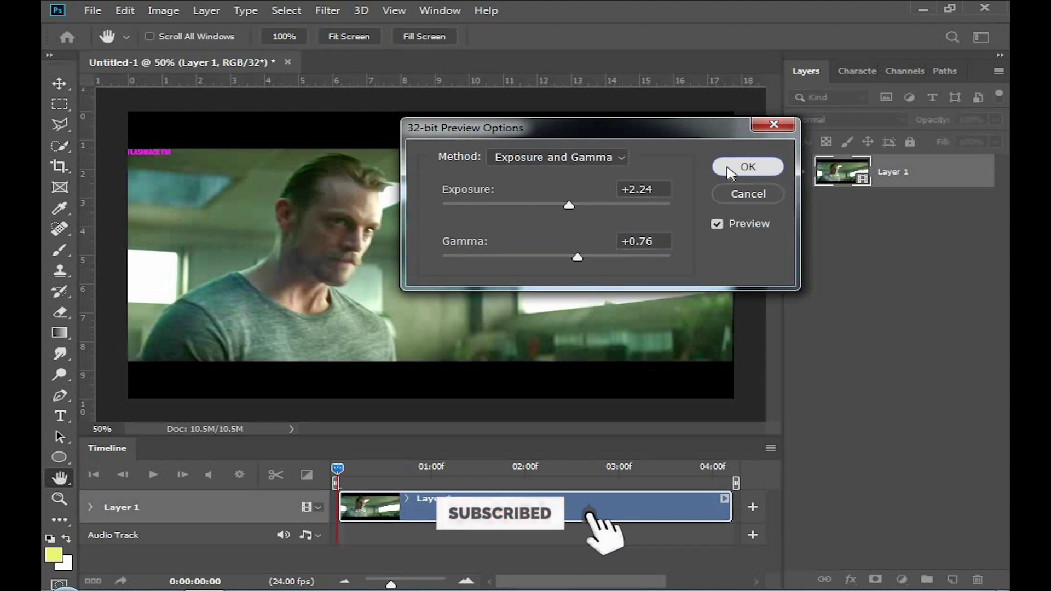
{"action": "left_click", "coordinate": [728, 168]}
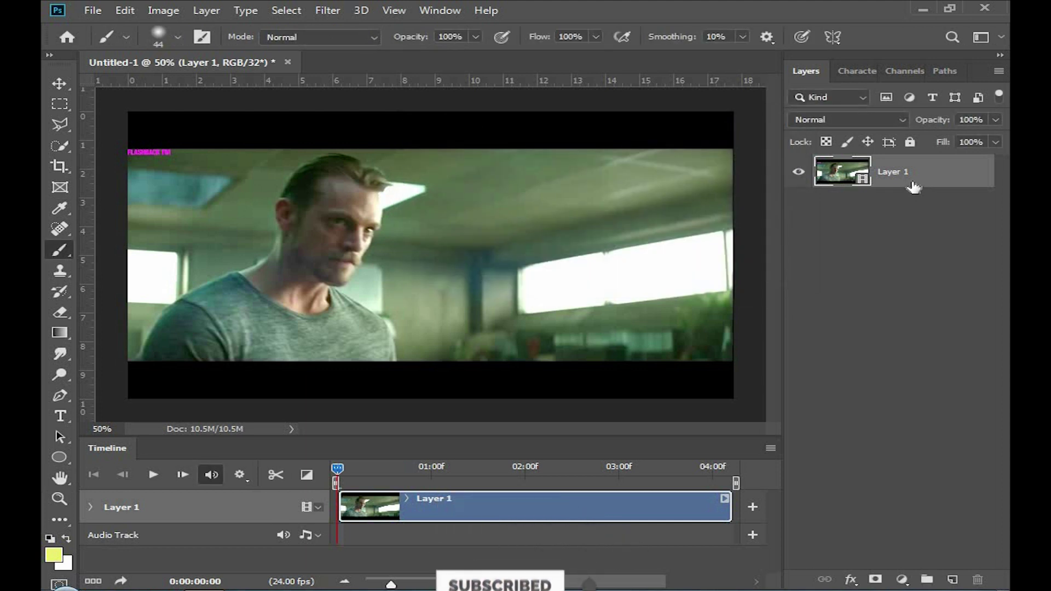
Step: Duplicate Layer 1 and lock the position of both Layer 1 and Layer 1 copy
{"action": "key", "text": "ctrl+j"}
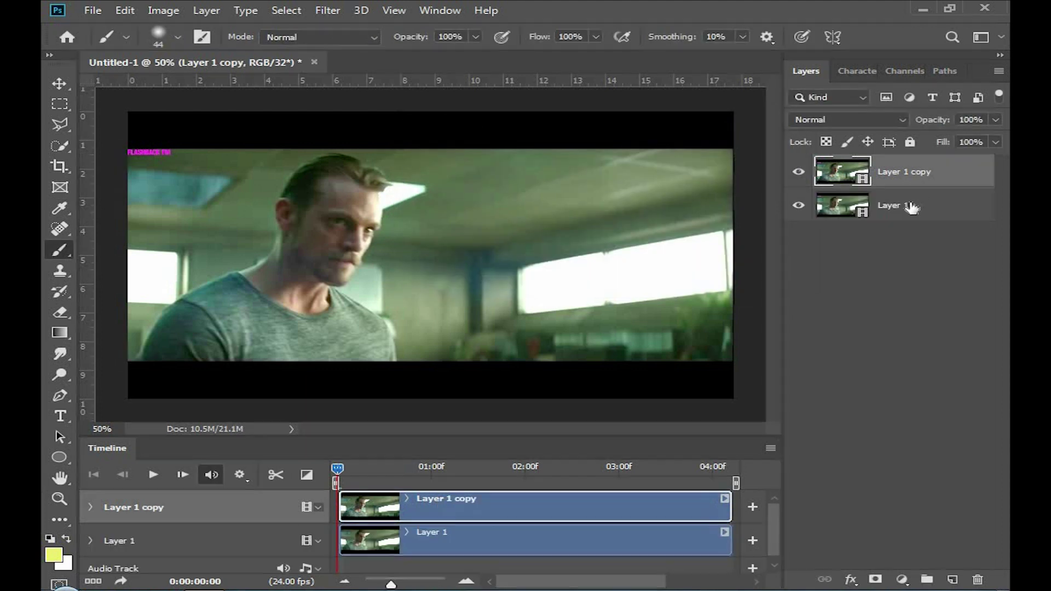
{"action": "left_click", "coordinate": [911, 206]}
{"action": "left_click", "coordinate": [868, 142]}
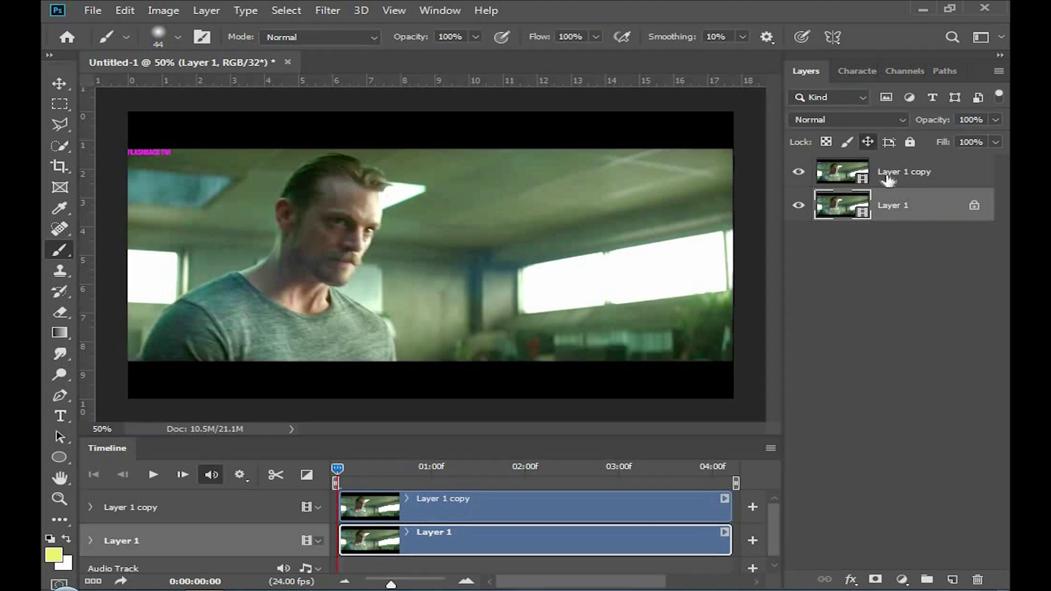
{"action": "left_click", "coordinate": [887, 176]}
{"action": "left_click", "coordinate": [867, 142]}
{"action": "left_click", "coordinate": [895, 201]}
Step: Add a blank video layer, Layer 2, above Layer 1 and lock its position
{"action": "left_click", "coordinate": [208, 11]}
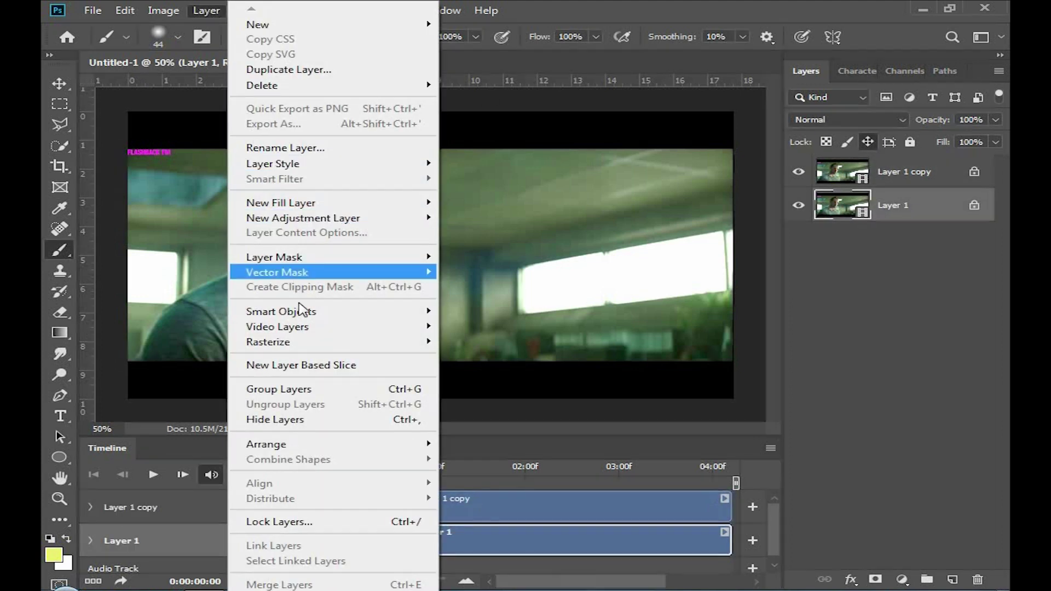
{"action": "mouse_move", "coordinate": [278, 327]}
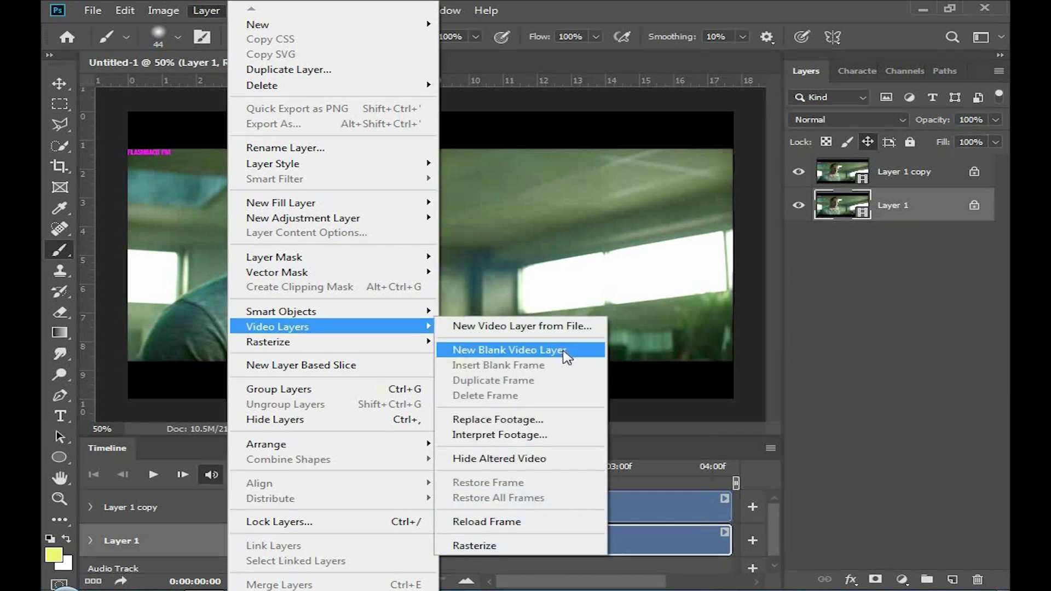
{"action": "left_click", "coordinate": [564, 353]}
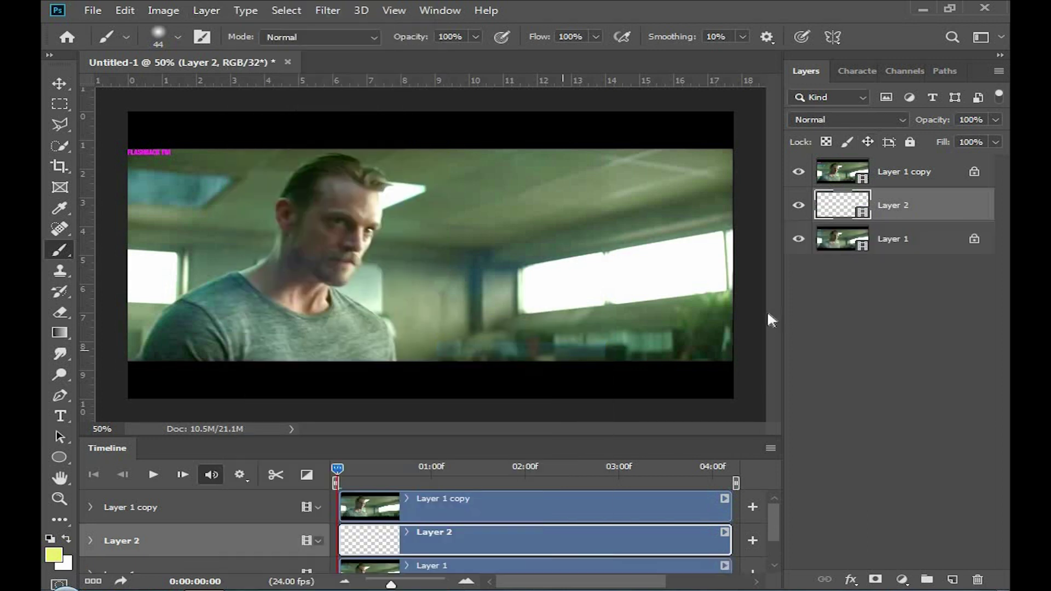
{"action": "left_click", "coordinate": [869, 140]}
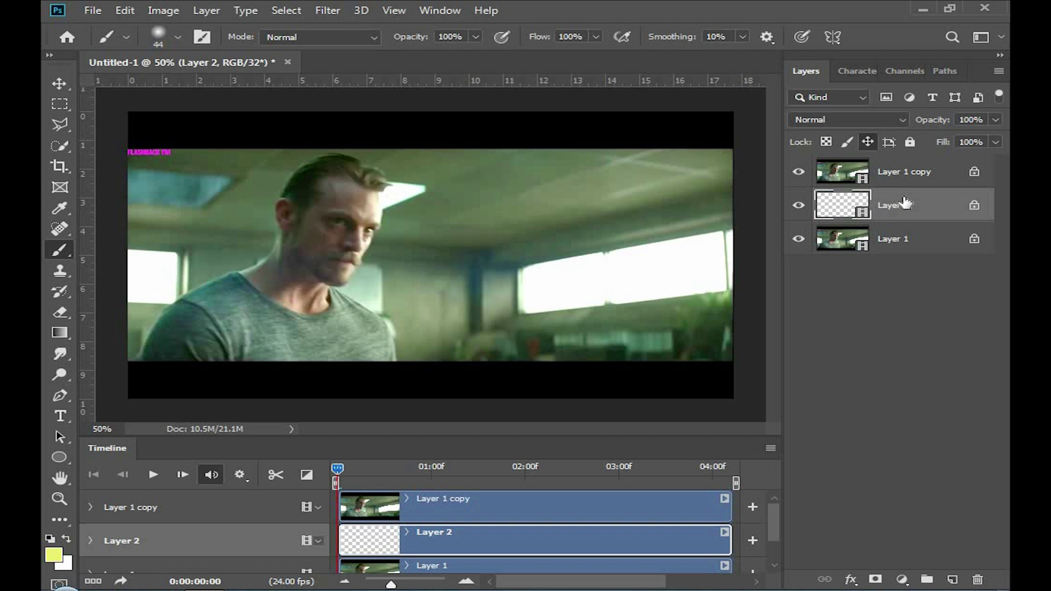
Step: Play the timeline and scrub the footage back to 0:00
{"action": "scroll", "coordinate": [259, 208], "scroll_direction": "down", "scroll_amount": 1}
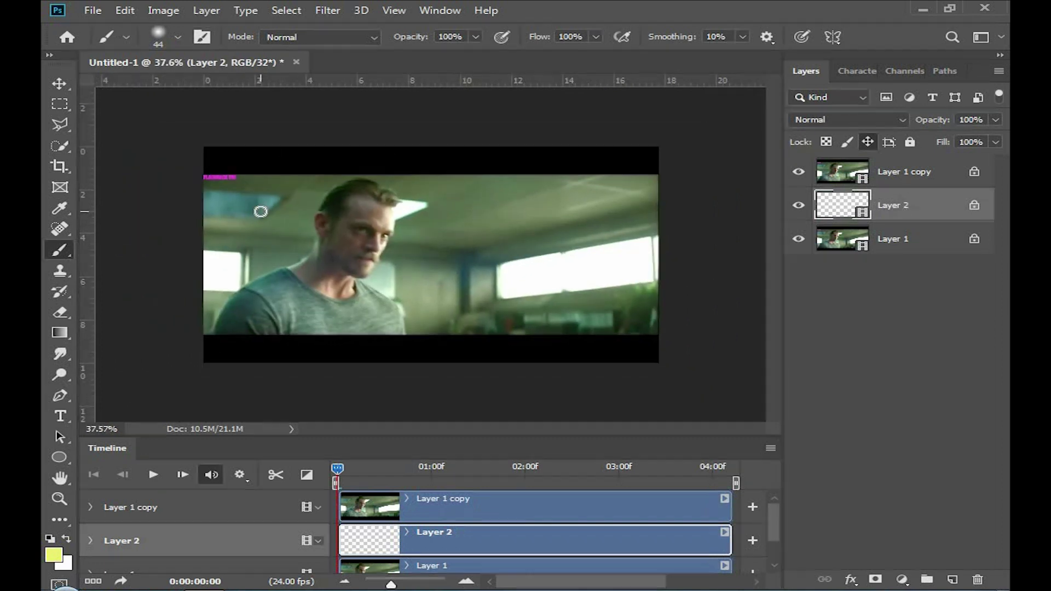
{"action": "key", "text": "space"}
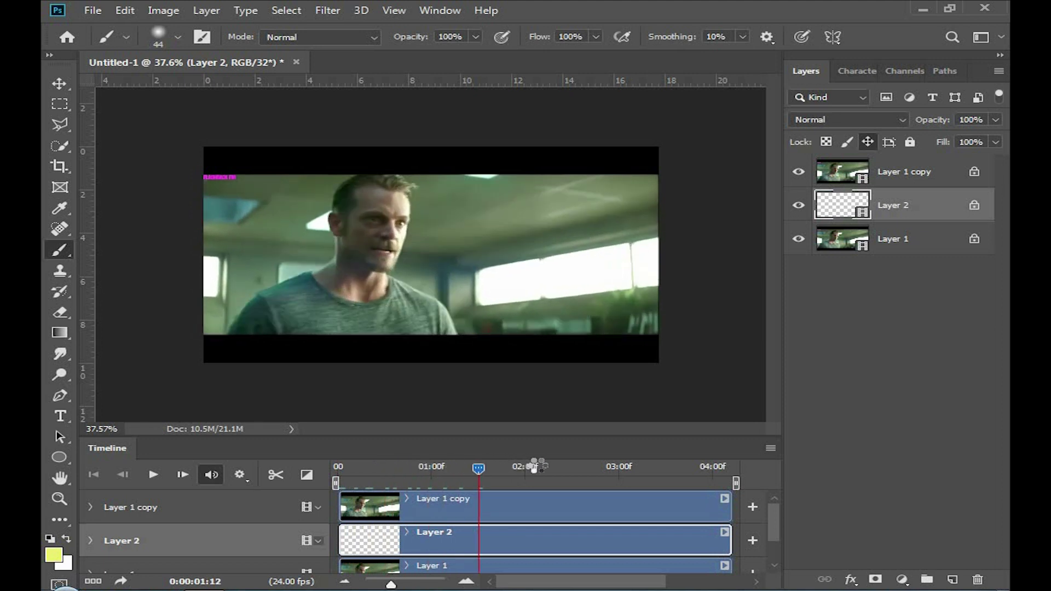
{"action": "left_click_drag", "start_coordinate": [695, 464], "coordinate": [337, 456]}
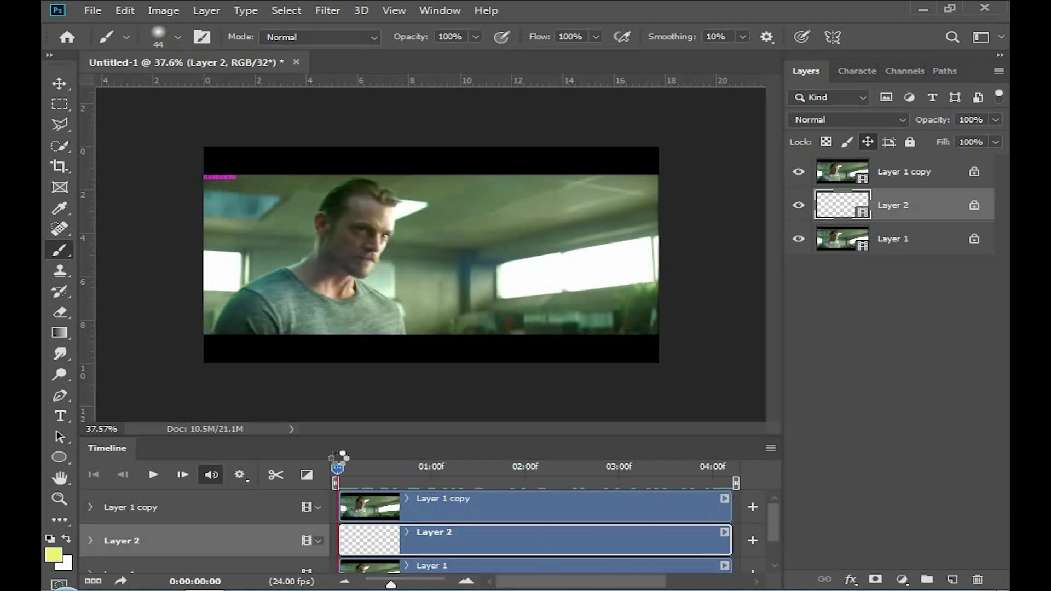
Step: Resize the canvas in pixels to 1500 × 1100, leaving a white border around the footage
{"action": "left_click", "coordinate": [163, 10]}
{"action": "left_click", "coordinate": [204, 146]}
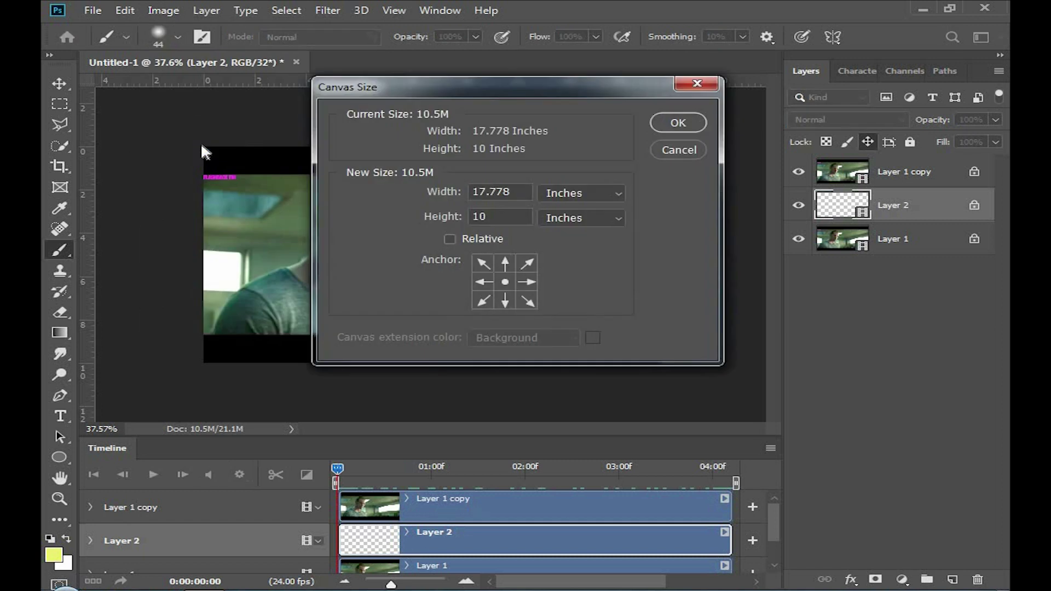
{"action": "left_click", "coordinate": [581, 194]}
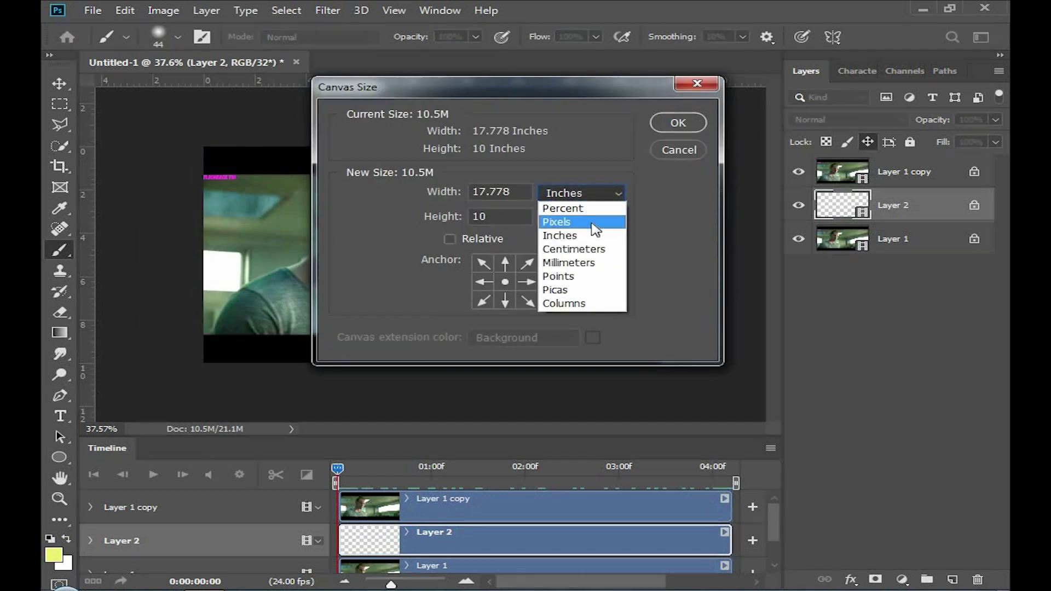
{"action": "left_click", "coordinate": [567, 224]}
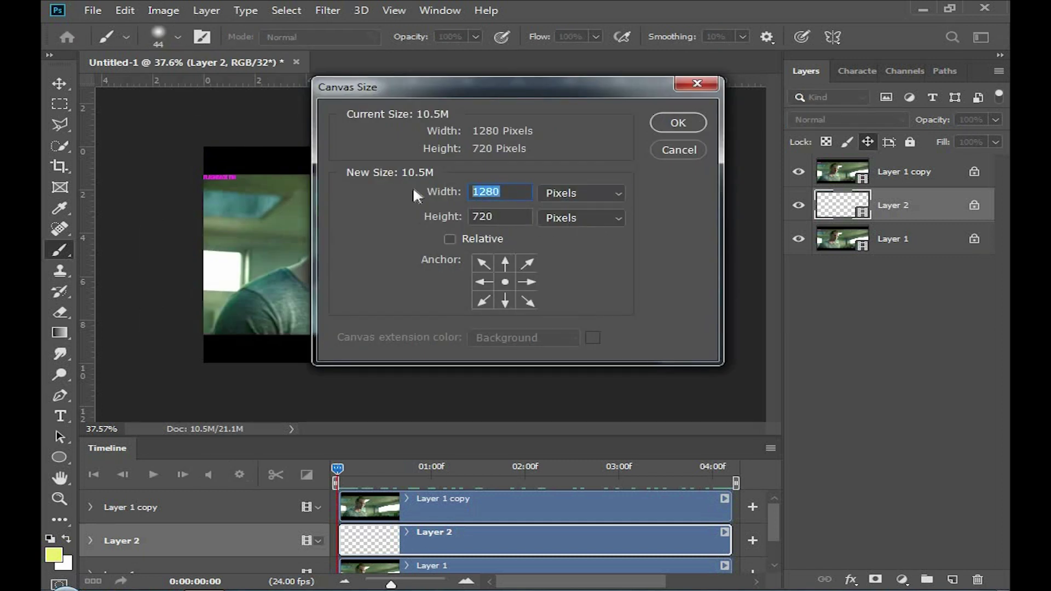
{"action": "type", "text": "1500"}
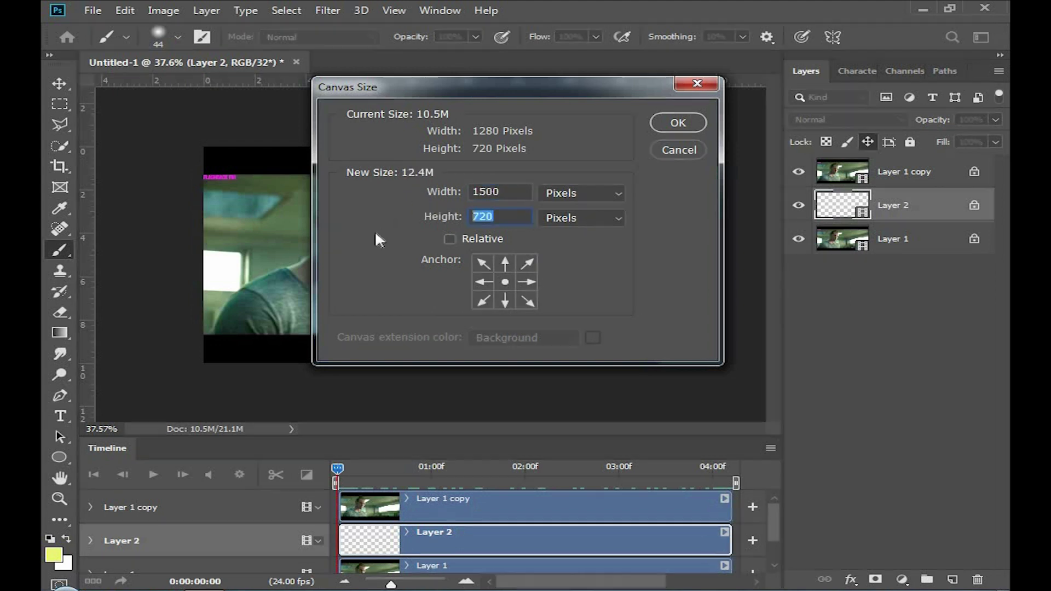
{"action": "type", "text": "1100"}
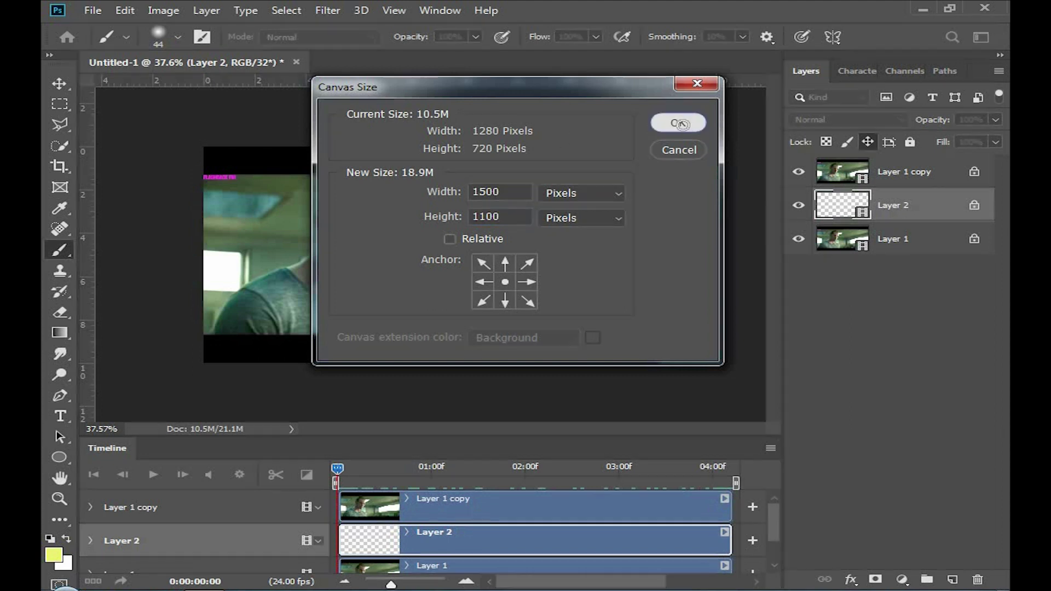
{"action": "left_click", "coordinate": [682, 125]}
{"action": "scroll", "coordinate": [408, 275], "scroll_direction": "down", "scroll_amount": 2}
{"action": "scroll", "coordinate": [408, 275], "scroll_direction": "up", "scroll_amount": 1}
Step: Zoom and pan the view toward the man's shoulder
{"action": "scroll", "coordinate": [408, 275], "scroll_direction": "up", "scroll_amount": 1}
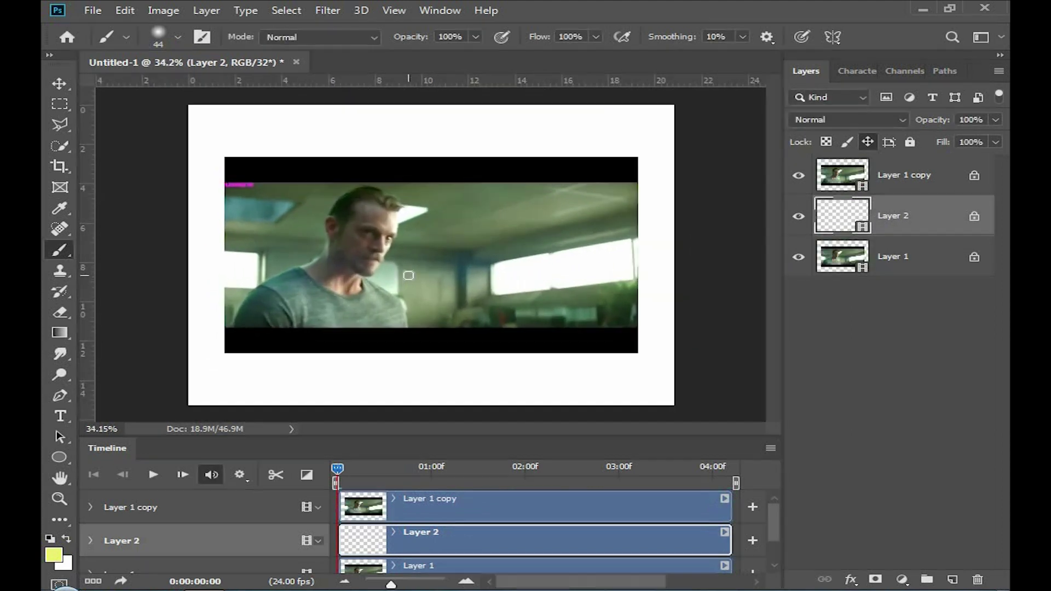
{"action": "scroll", "coordinate": [283, 286], "scroll_direction": "up", "scroll_amount": 1}
{"action": "scroll", "coordinate": [282, 287], "scroll_direction": "up", "scroll_amount": 1}
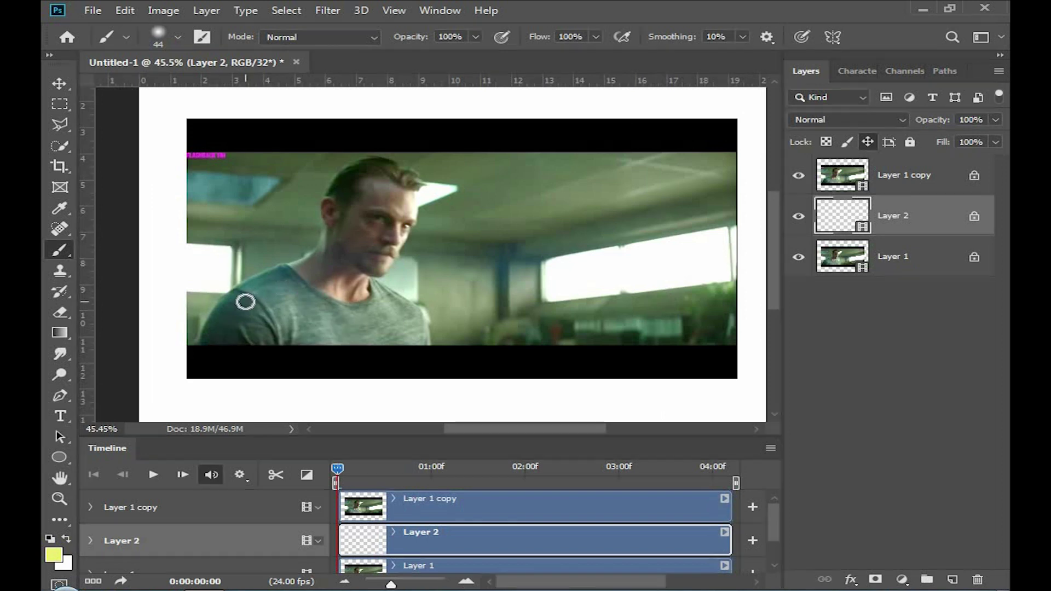
{"action": "scroll", "coordinate": [245, 302], "scroll_direction": "up", "scroll_amount": 2}
{"action": "scroll", "coordinate": [246, 302], "scroll_direction": "up", "scroll_amount": 1}
{"action": "scroll", "coordinate": [245, 301], "scroll_direction": "up", "scroll_amount": 1}
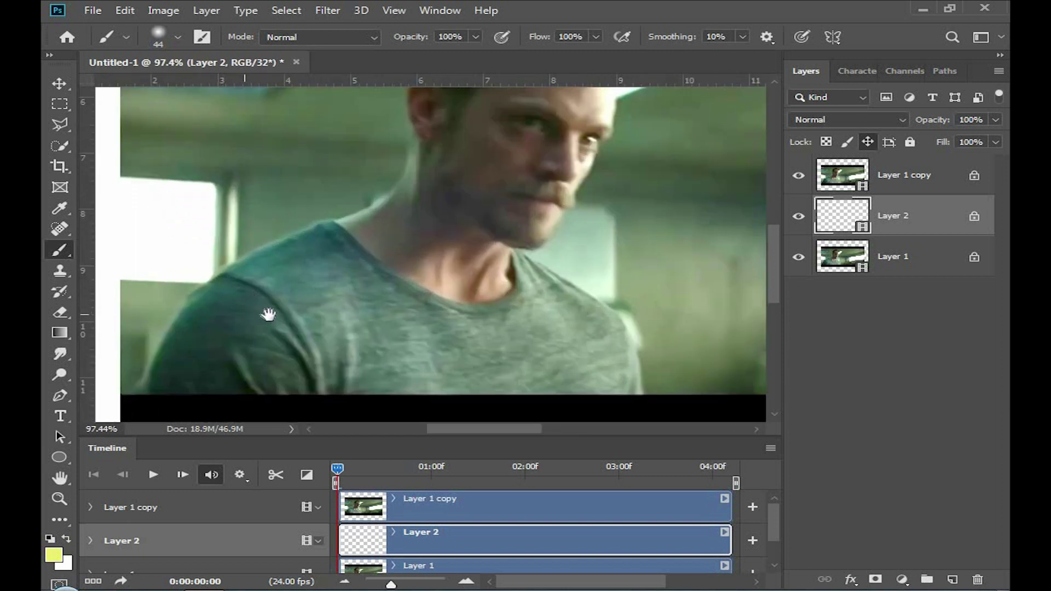
{"action": "left_click_drag", "start_coordinate": [260, 314], "coordinate": [336, 298]}
{"action": "scroll", "coordinate": [281, 305], "scroll_direction": "up", "scroll_amount": 1}
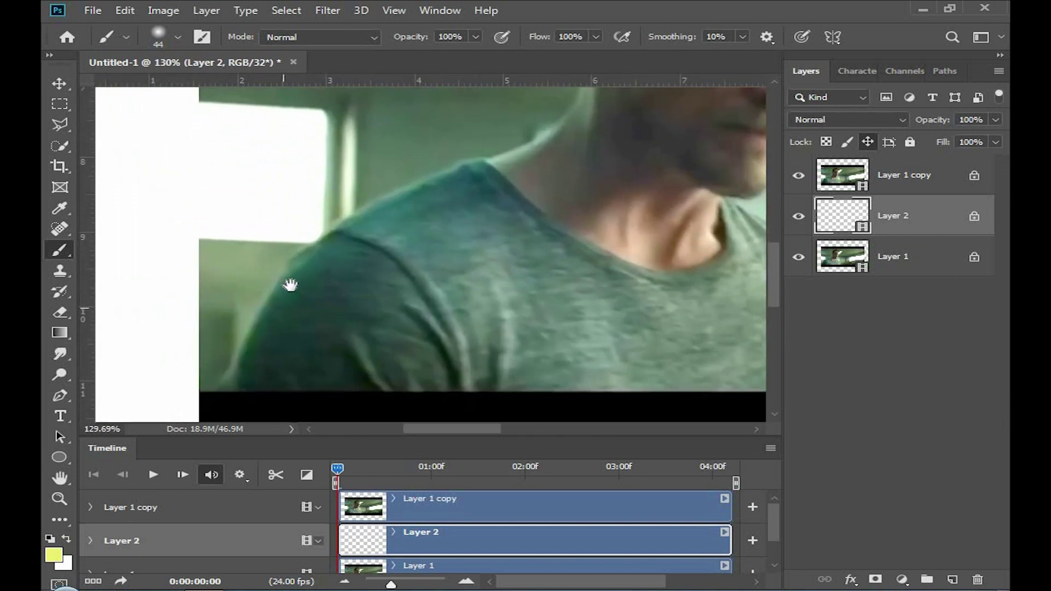
Step: Scrub the timeline forward and park the playhead on frame 8
{"action": "scroll", "coordinate": [293, 287], "scroll_direction": "down", "scroll_amount": 2}
{"action": "scroll", "coordinate": [296, 293], "scroll_direction": "down", "scroll_amount": 2}
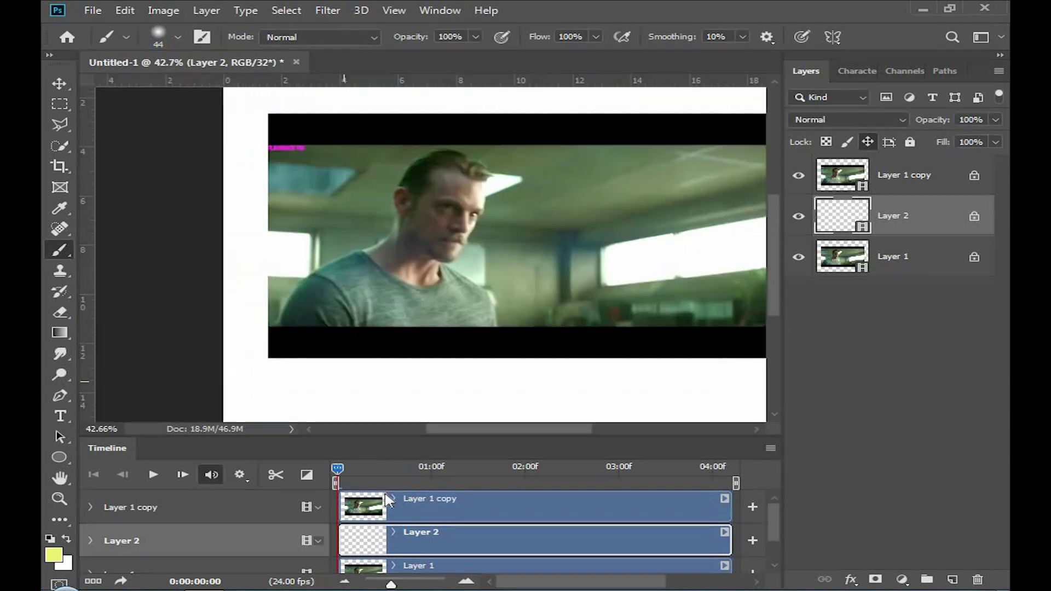
{"action": "mouse_move", "coordinate": [350, 467]}
{"action": "left_mouse_down"}
{"action": "mouse_move", "coordinate": [416, 466]}
{"action": "mouse_move", "coordinate": [342, 468]}
{"action": "left_mouse_up"}
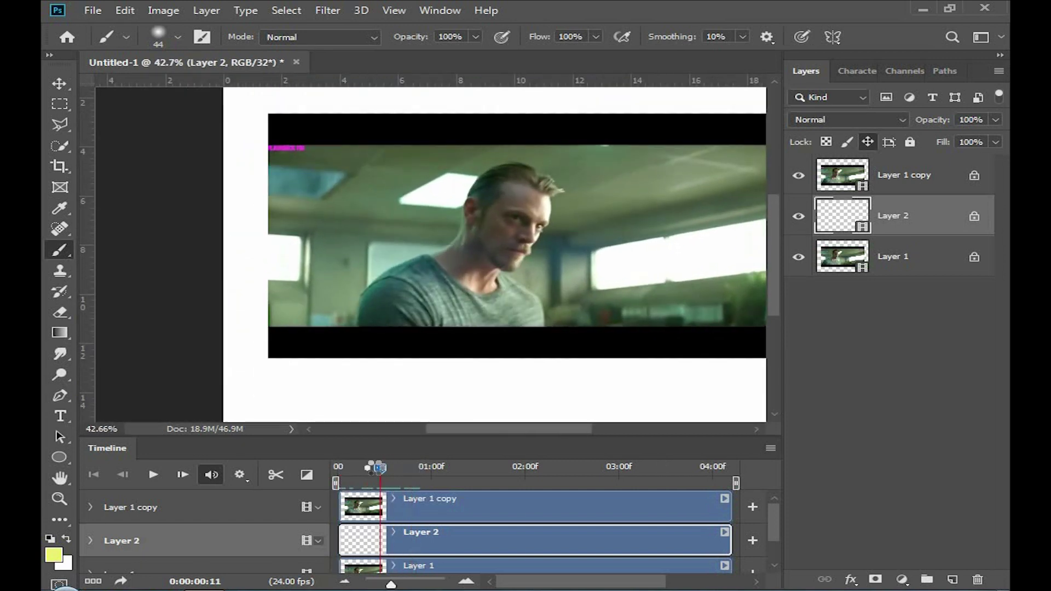
{"action": "mouse_move", "coordinate": [342, 468]}
{"action": "left_mouse_down"}
{"action": "mouse_move", "coordinate": [388, 466]}
{"action": "mouse_move", "coordinate": [369, 466]}
{"action": "left_mouse_up"}
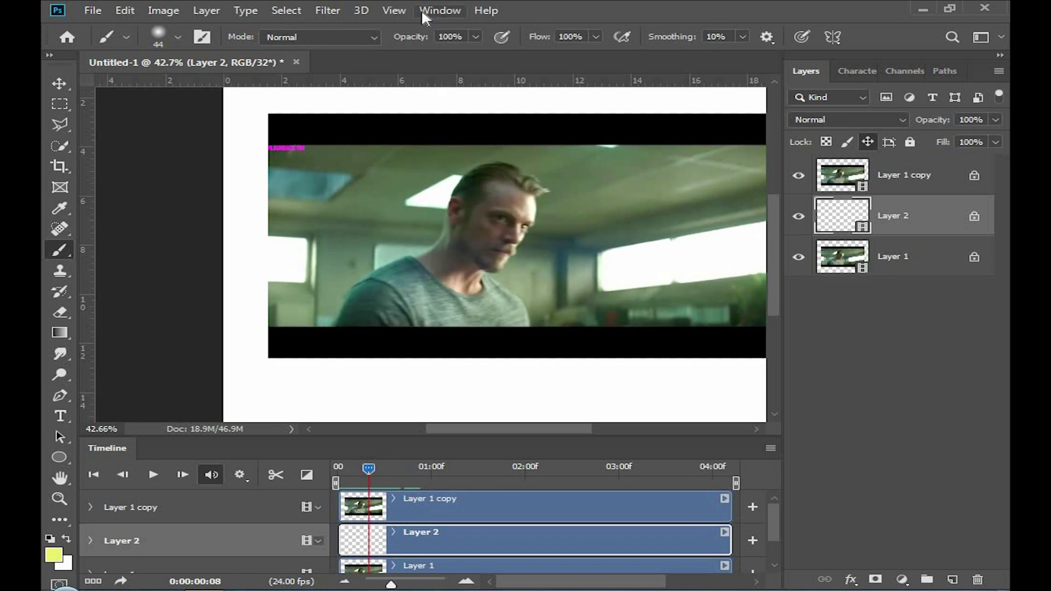
Step: Open the Clone Source panel from the Window menu, then close it
{"action": "left_click", "coordinate": [422, 10]}
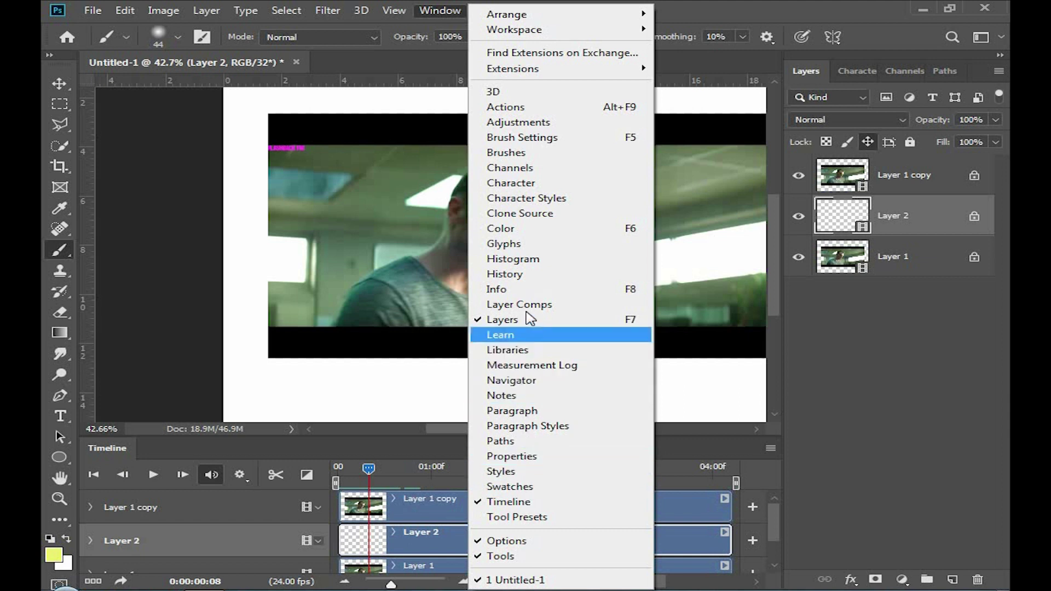
{"action": "left_click", "coordinate": [481, 214]}
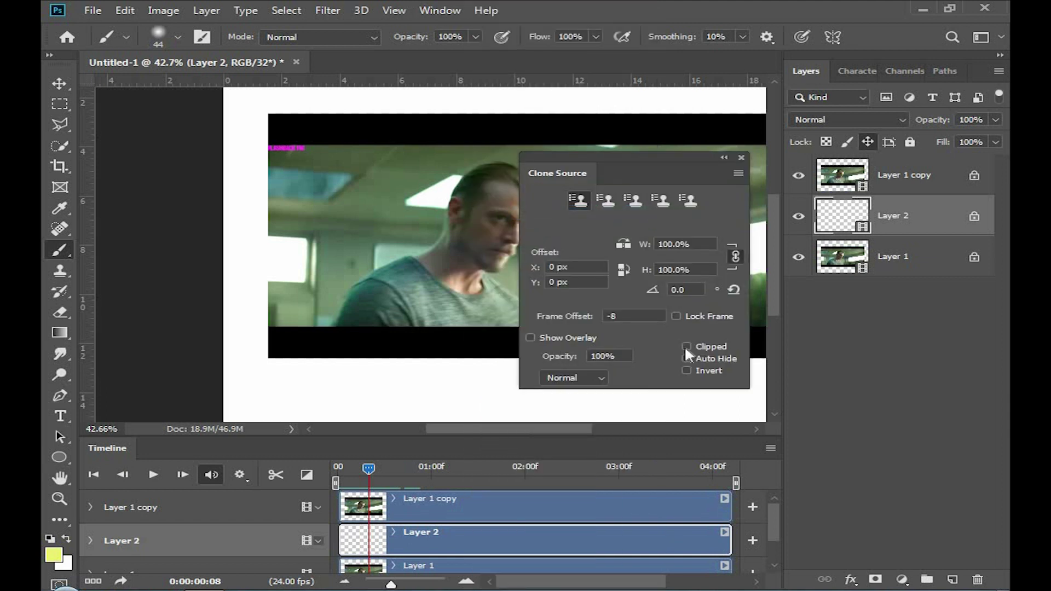
{"action": "left_click", "coordinate": [742, 157]}
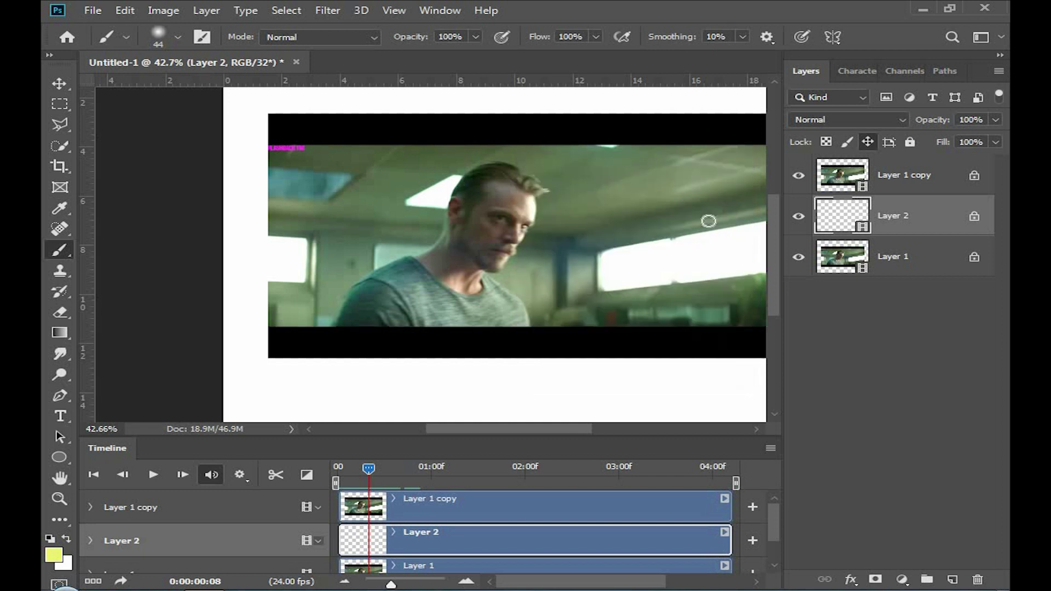
Step: Select the Clone Stamp tool with Sample set to Current & Below
{"action": "scroll", "coordinate": [376, 280], "scroll_direction": "up", "scroll_amount": 2}
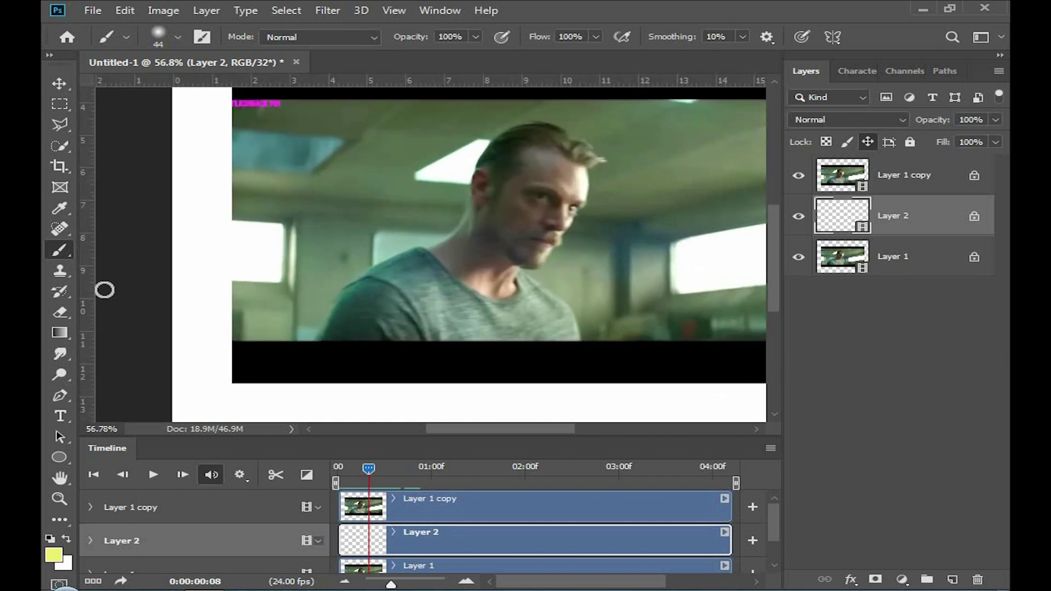
{"action": "left_click", "coordinate": [60, 281]}
{"action": "left_click", "coordinate": [133, 271]}
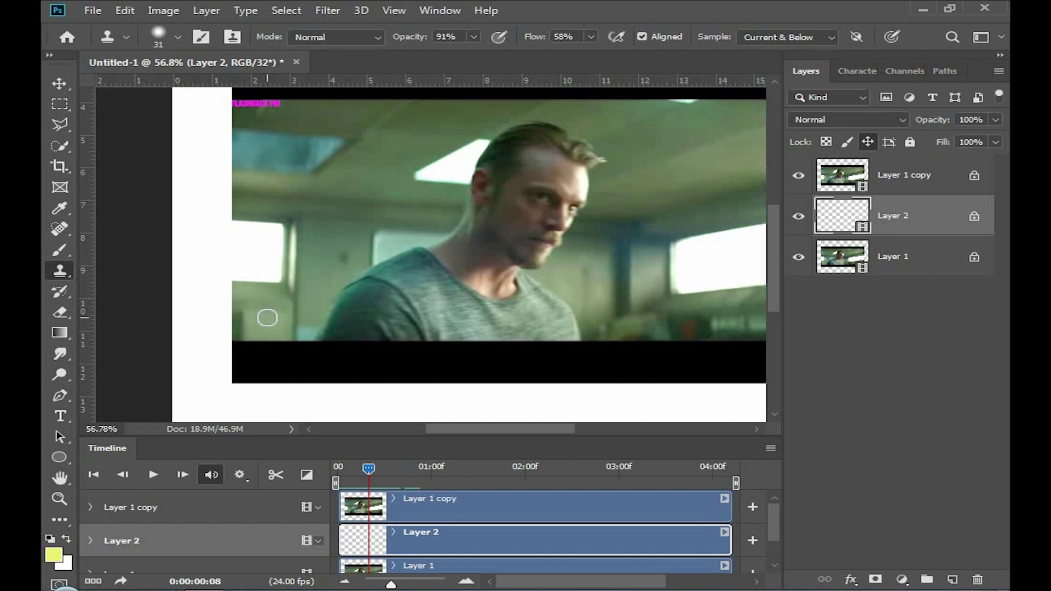
{"action": "scroll", "coordinate": [268, 317], "scroll_direction": "up", "scroll_amount": 2}
{"action": "left_click", "coordinate": [788, 37]}
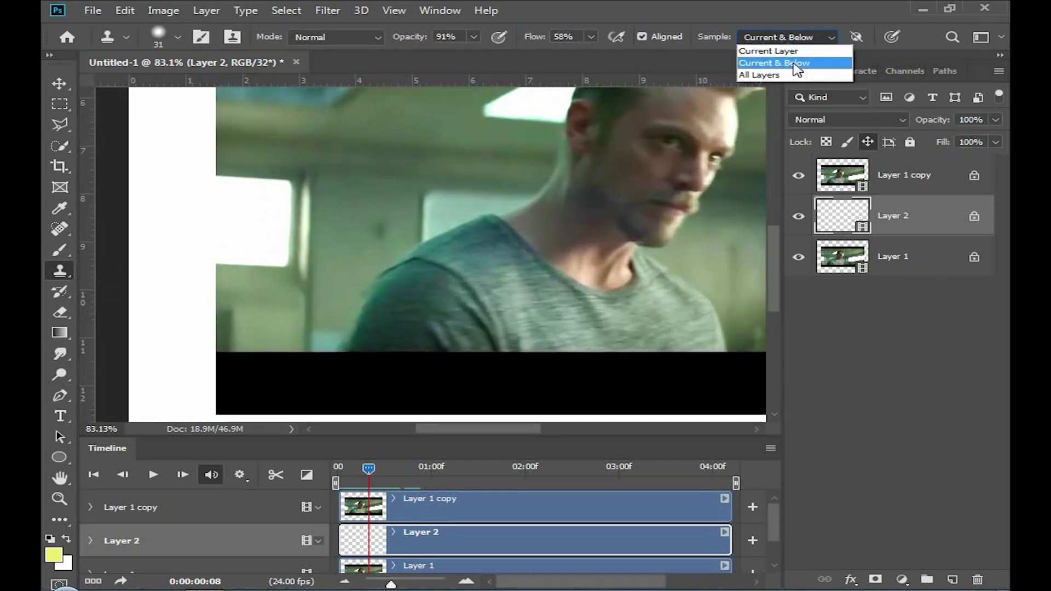
{"action": "left_click", "coordinate": [803, 63]}
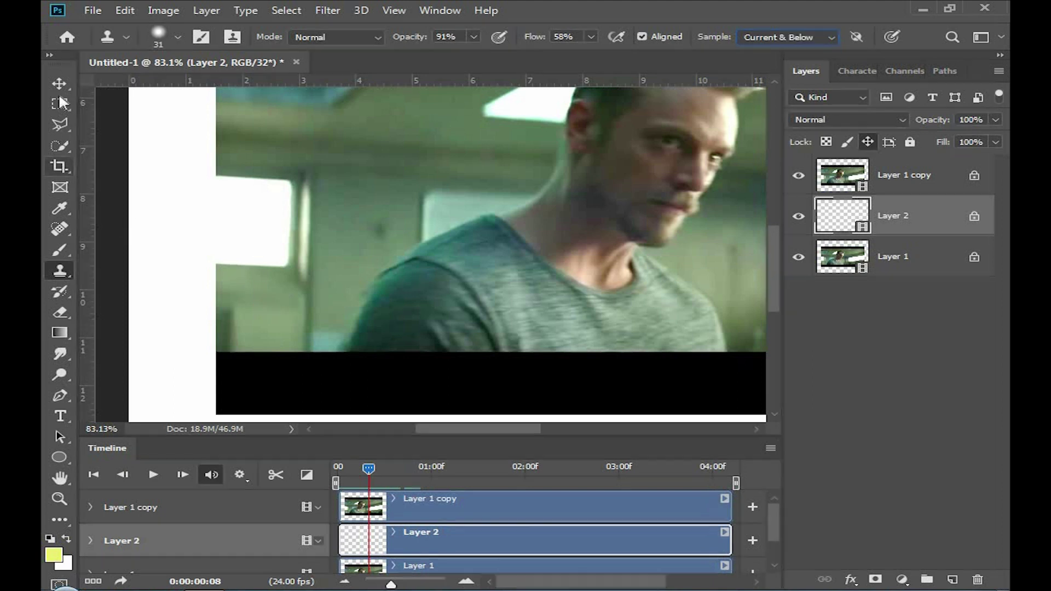
Step: Hide Layer 1 copy and move the playhead back to frame 1
{"action": "right_click", "coordinate": [61, 270]}
{"action": "left_click", "coordinate": [143, 272]}
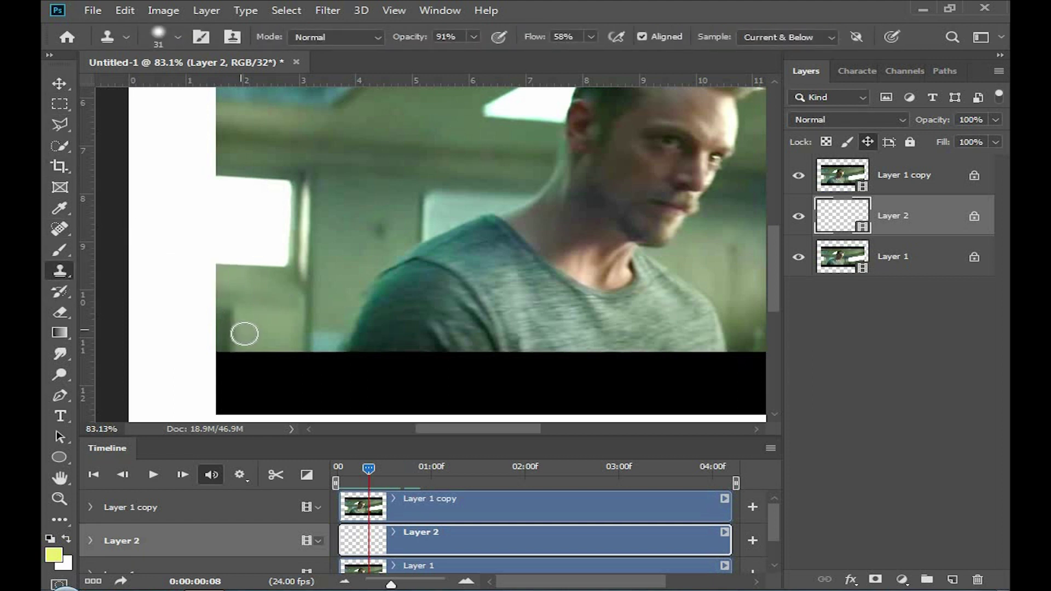
{"action": "scroll", "coordinate": [244, 333], "scroll_direction": "up", "scroll_amount": 1}
{"action": "scroll", "coordinate": [227, 312], "scroll_direction": "up", "scroll_amount": 1}
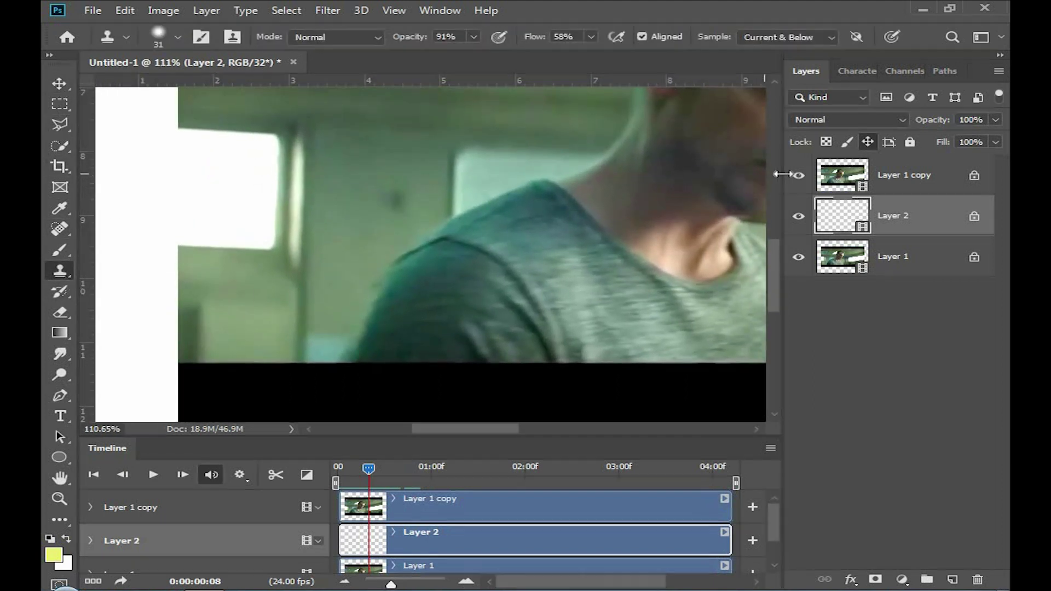
{"action": "left_click", "coordinate": [799, 175]}
{"action": "scroll", "coordinate": [415, 255], "scroll_direction": "down", "scroll_amount": 1}
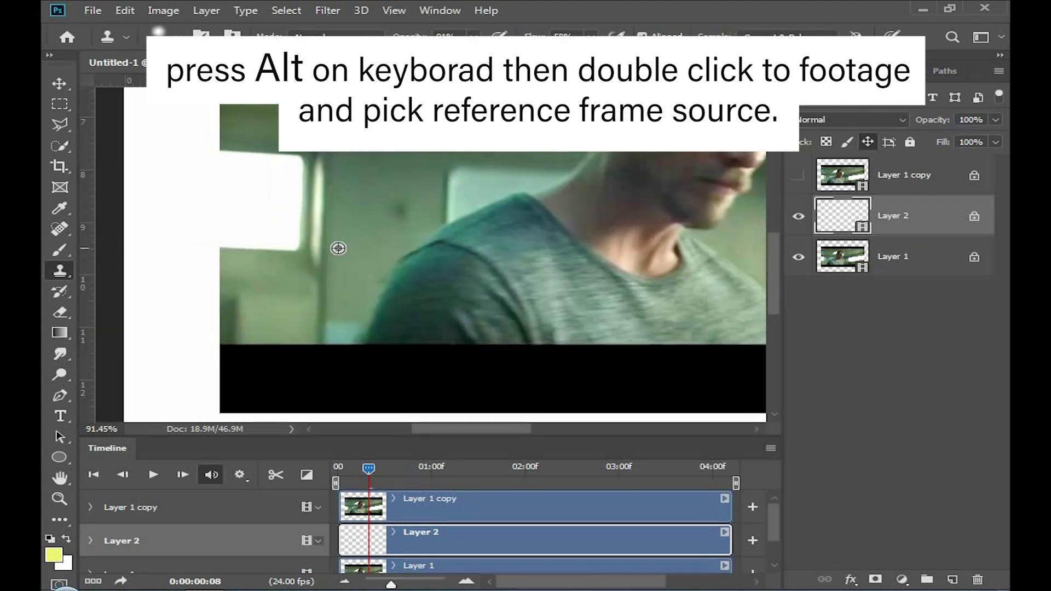
{"action": "left_click_drag", "start_coordinate": [354, 469], "coordinate": [344, 470]}
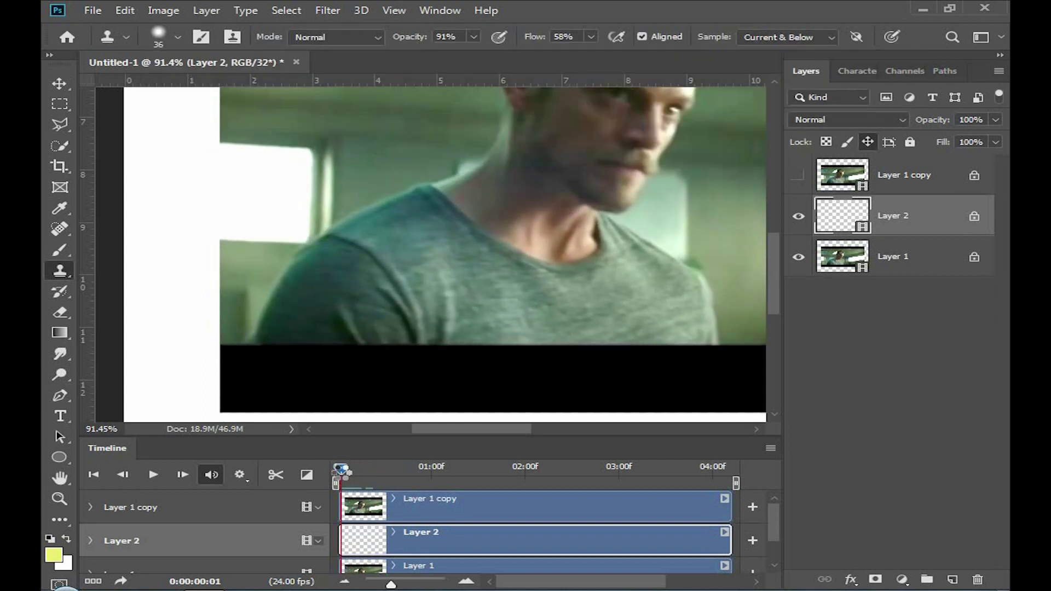
Step: At frame 0, nudge the clone source overlay with Shift+Alt+arrow keys until it aligns
{"action": "left_click_drag", "start_coordinate": [342, 470], "coordinate": [337, 471]}
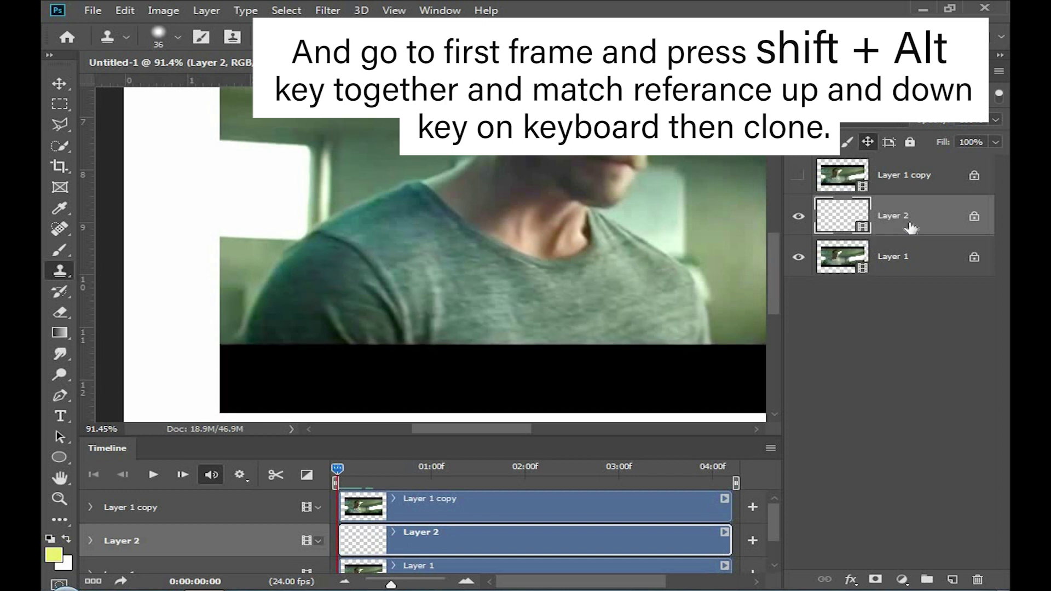
{"action": "key", "text": "shift+alt"}
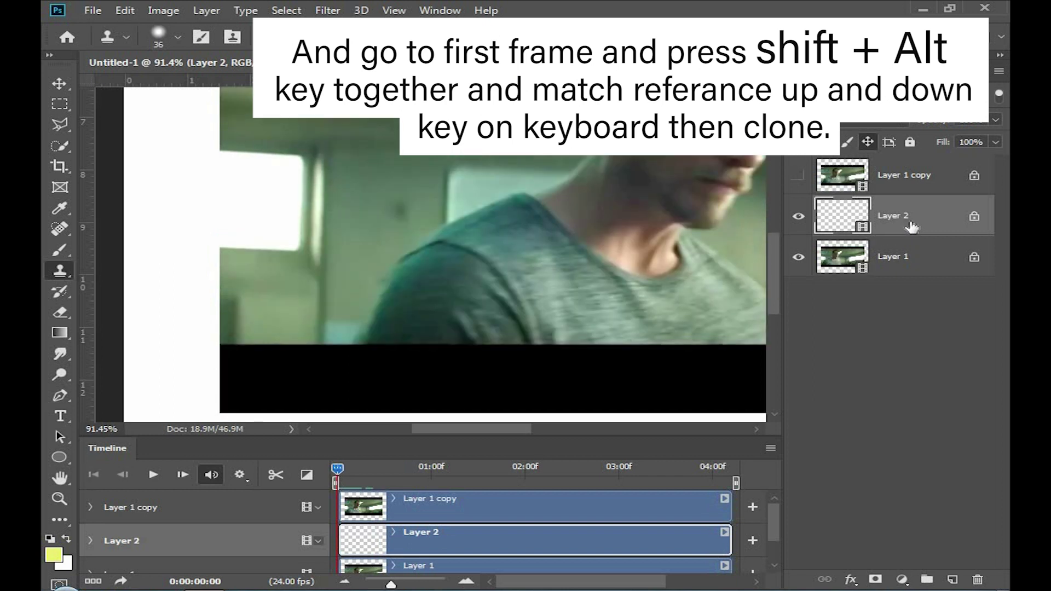
{"action": "key", "text": "shift+alt+Up"}
{"action": "key", "text": "shift+alt+Up"}
{"action": "key", "text": "shift+alt+Up"}
{"action": "key", "text": "shift+alt+Up"}
{"action": "key", "text": "shift+alt+Up"}
{"action": "key", "text": "shift+alt+Up"}
{"action": "key", "text": "shift+alt+Up"}
{"action": "key", "text": "shift+alt+Right"}
{"action": "key", "text": "shift+alt+Right"}
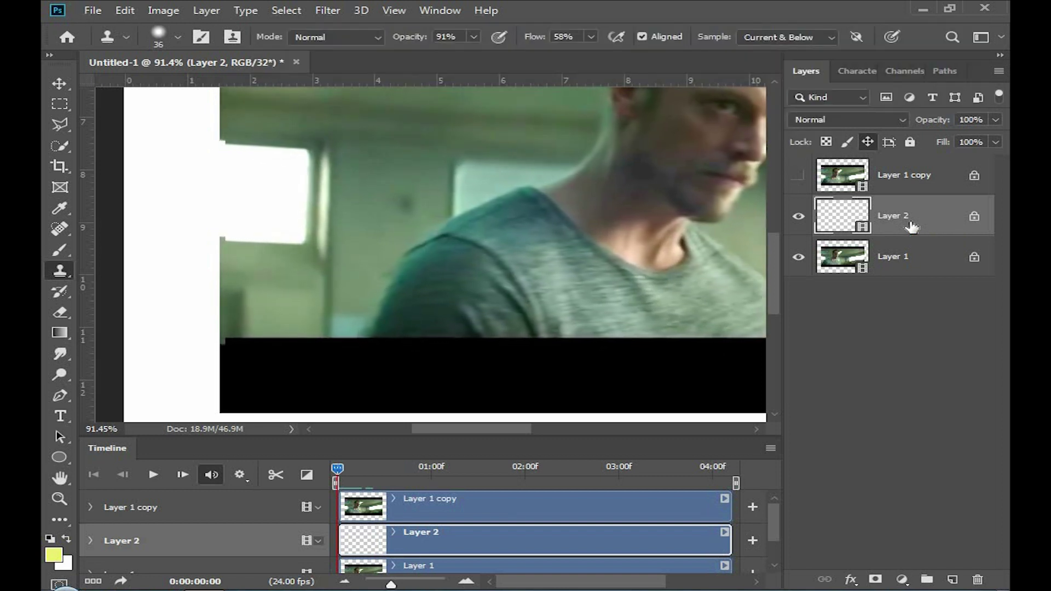
{"action": "key", "text": "shift+alt+Right"}
{"action": "key", "text": "shift+alt+Right"}
{"action": "key", "text": "shift+alt+Up"}
{"action": "key", "text": "shift+alt+Left"}
{"action": "key", "text": "shift+alt+Left"}
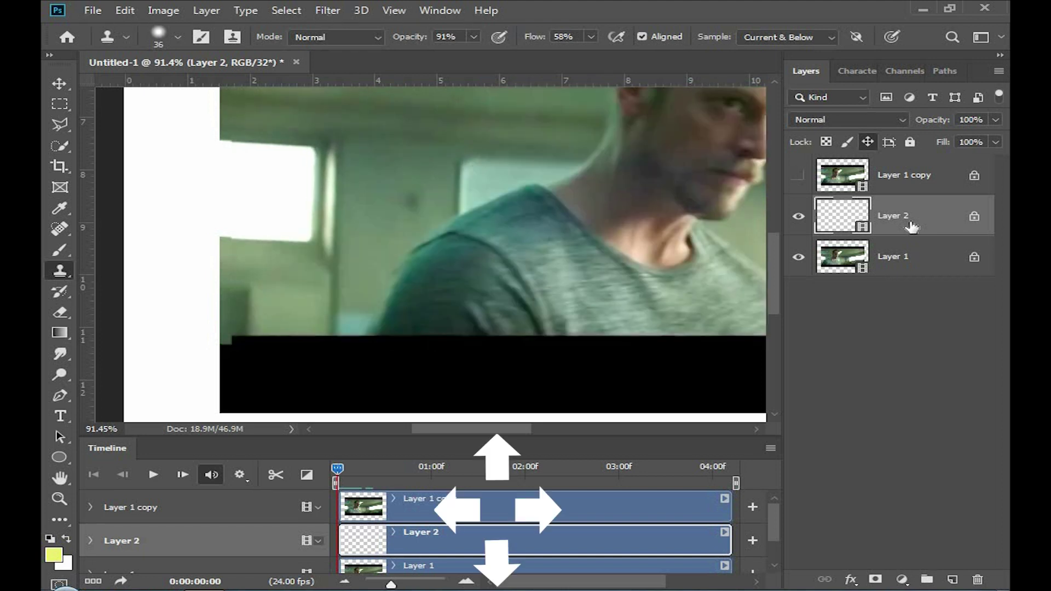
{"action": "key", "text": "shift+alt+Up"}
{"action": "key", "text": "shift+alt+Up"}
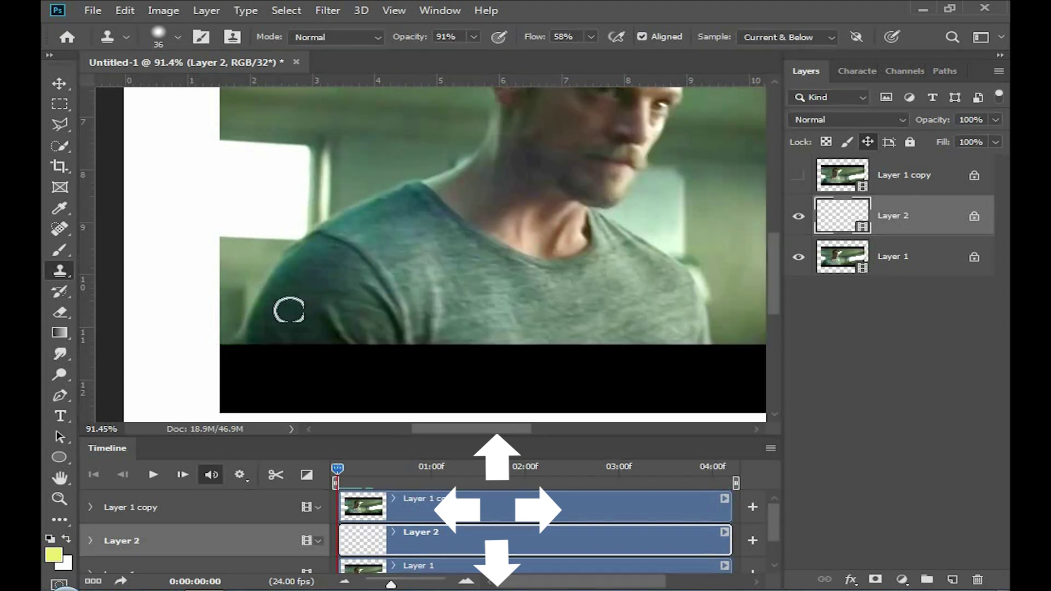
Step: Clone footage texture onto the shoulder, around the face and near the forehead
{"action": "scroll", "coordinate": [288, 307], "scroll_direction": "up", "scroll_amount": 1, "text": "alt"}
{"action": "scroll", "coordinate": [298, 307], "scroll_direction": "up", "scroll_amount": 1, "text": "alt"}
{"action": "scroll", "coordinate": [310, 289], "scroll_direction": "up", "scroll_amount": 1}
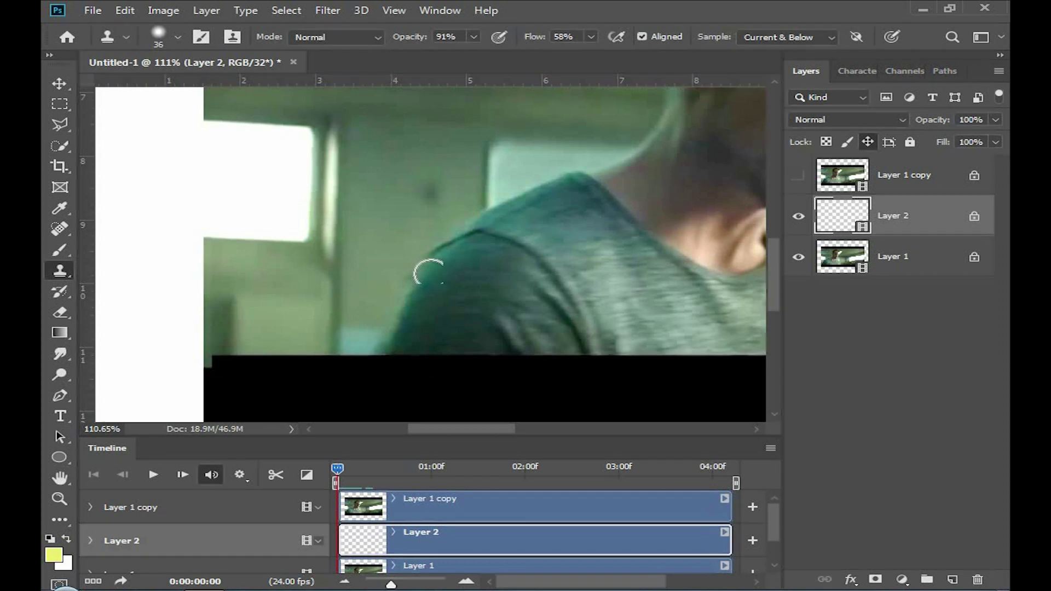
{"action": "mouse_move", "coordinate": [335, 274]}
{"action": "left_mouse_down"}
{"action": "mouse_move", "coordinate": [301, 300]}
{"action": "mouse_move", "coordinate": [441, 218]}
{"action": "mouse_move", "coordinate": [350, 372]}
{"action": "mouse_move", "coordinate": [411, 281]}
{"action": "mouse_move", "coordinate": [411, 241]}
{"action": "mouse_move", "coordinate": [578, 175]}
{"action": "mouse_move", "coordinate": [674, 112]}
{"action": "left_mouse_up"}
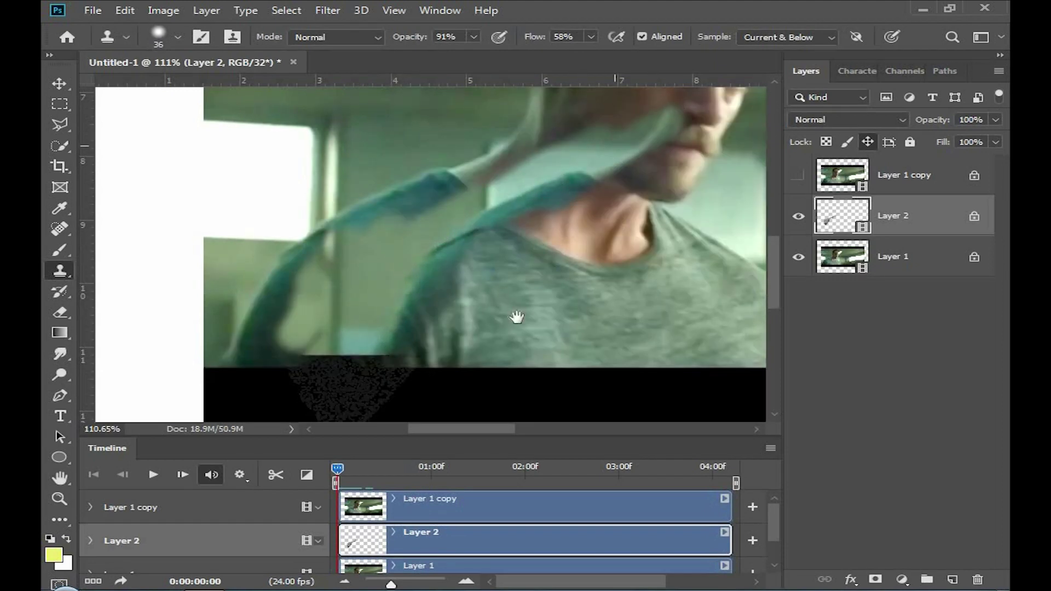
{"action": "left_click_drag", "start_coordinate": [517, 316], "coordinate": [435, 467]}
{"action": "mouse_move", "coordinate": [441, 269]}
{"action": "left_mouse_down"}
{"action": "mouse_move", "coordinate": [563, 172]}
{"action": "mouse_move", "coordinate": [544, 298]}
{"action": "left_mouse_up"}
{"action": "left_click_drag", "start_coordinate": [612, 224], "coordinate": [498, 164]}
{"action": "mouse_move", "coordinate": [508, 209]}
{"action": "left_mouse_down"}
{"action": "mouse_move", "coordinate": [404, 352]}
{"action": "mouse_move", "coordinate": [371, 286]}
{"action": "mouse_move", "coordinate": [366, 369]}
{"action": "mouse_move", "coordinate": [492, 294]}
{"action": "mouse_move", "coordinate": [464, 380]}
{"action": "left_mouse_up"}
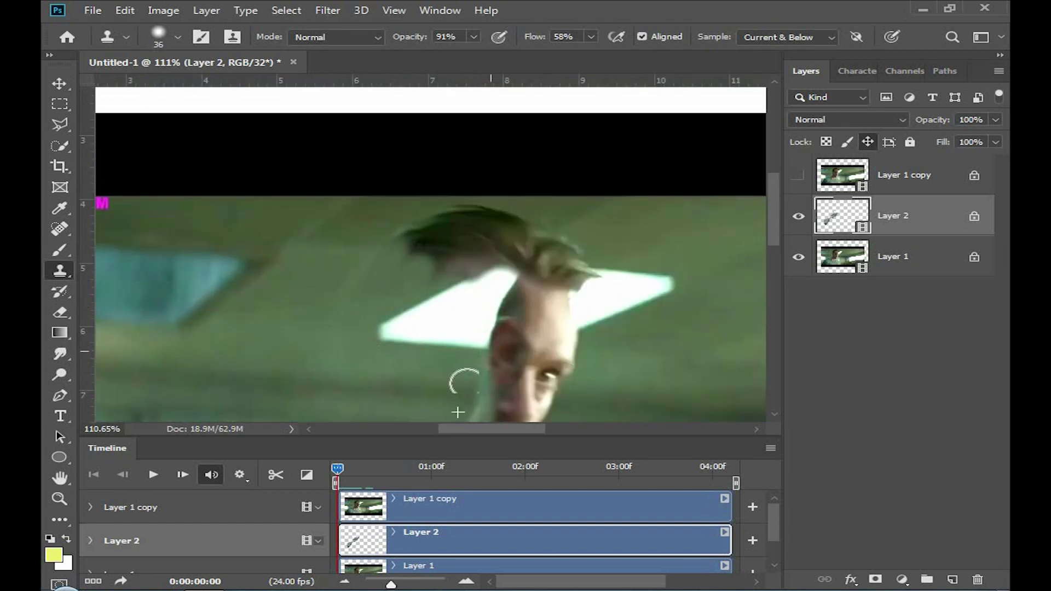
Step: Set the brush diameter to 52 and clone across the dark band above the green area
{"action": "key", "text": "bracketright"}
{"action": "key", "text": "bracketright"}
{"action": "key", "text": "bracketright"}
{"action": "left_click_drag", "start_coordinate": [425, 313], "coordinate": [429, 312]}
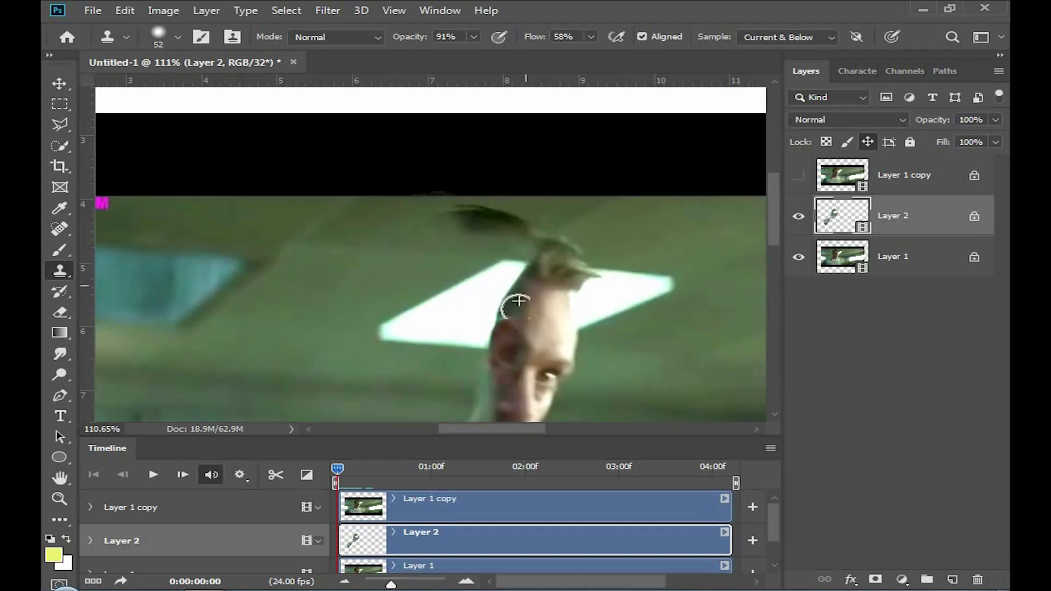
{"action": "scroll", "coordinate": [327, 304], "scroll_direction": "down", "scroll_amount": 2}
{"action": "scroll", "coordinate": [314, 221], "scroll_direction": "up", "scroll_amount": 2}
{"action": "mouse_move", "coordinate": [329, 221]}
{"action": "left_mouse_down"}
{"action": "mouse_move", "coordinate": [416, 211]}
{"action": "mouse_move", "coordinate": [370, 221]}
{"action": "mouse_move", "coordinate": [430, 222]}
{"action": "left_mouse_up"}
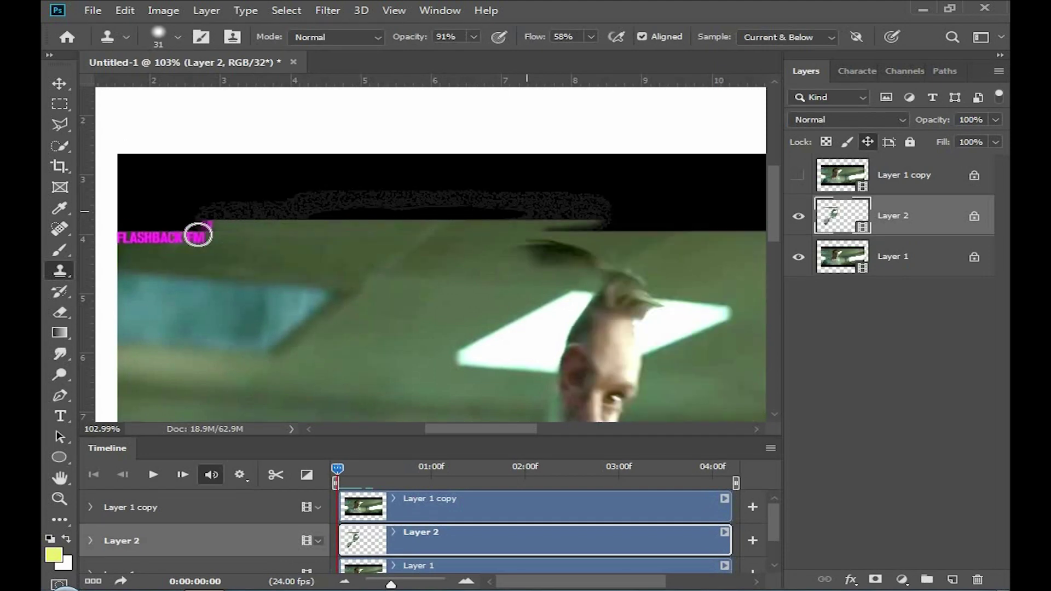
{"action": "left_click_drag", "start_coordinate": [97, 217], "coordinate": [394, 217]}
Step: Soften the clone brush, resize it to 32, and raise flow to 97%
{"action": "right_click", "coordinate": [516, 219], "text": "alt"}
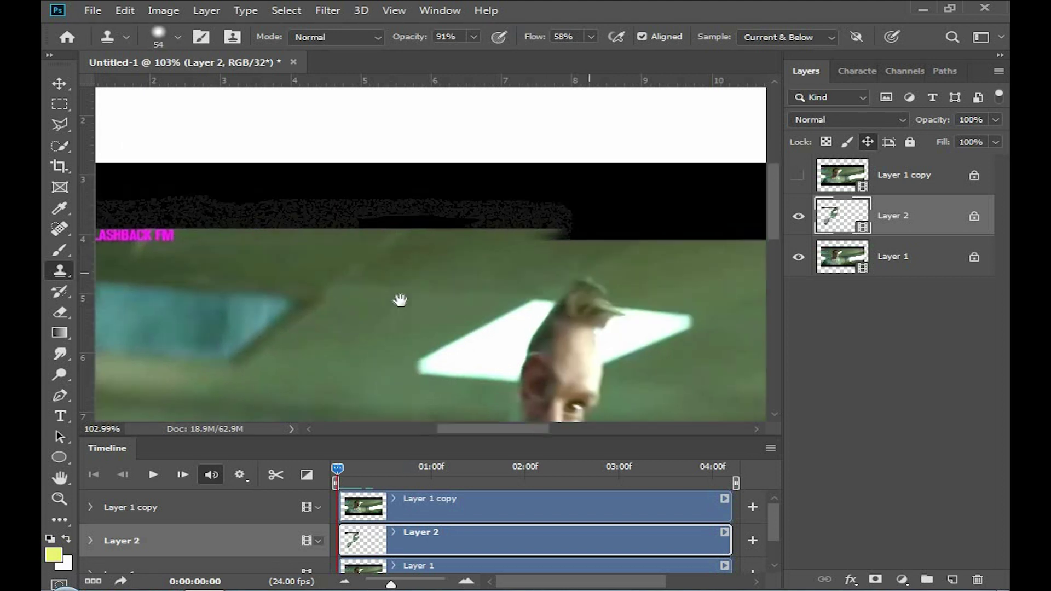
{"action": "left_click_drag", "start_coordinate": [575, 253], "coordinate": [418, 312]}
{"action": "right_click", "coordinate": [416, 312], "text": "alt"}
{"action": "right_click", "coordinate": [401, 332], "text": "alt"}
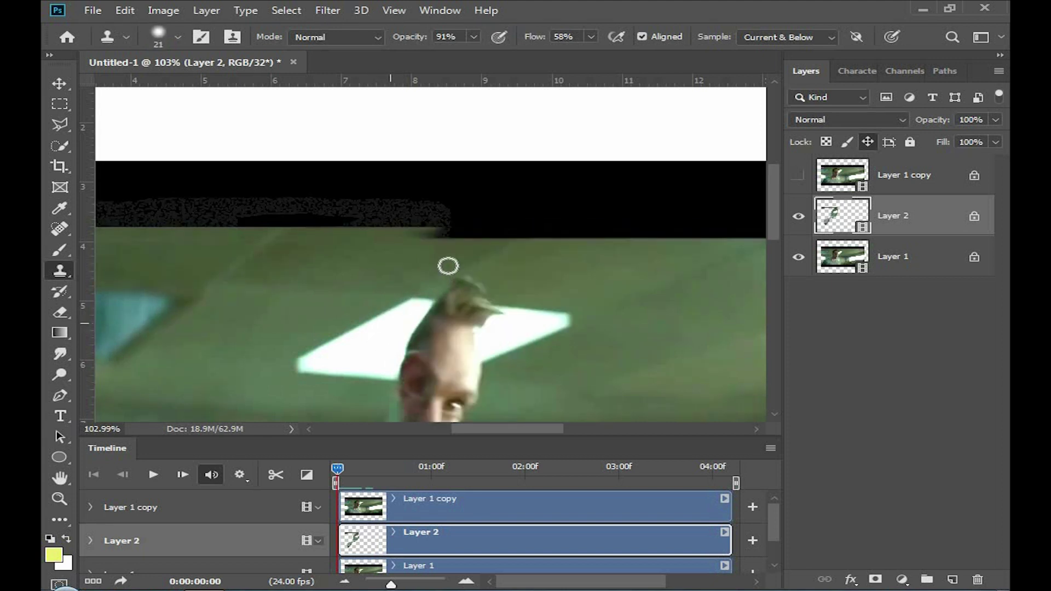
{"action": "scroll", "coordinate": [448, 266], "scroll_direction": "down", "scroll_amount": 3}
{"action": "scroll", "coordinate": [476, 234], "scroll_direction": "up", "scroll_amount": 2}
{"action": "scroll", "coordinate": [429, 272], "scroll_direction": "up", "scroll_amount": 1}
{"action": "right_click", "coordinate": [432, 267], "text": "alt"}
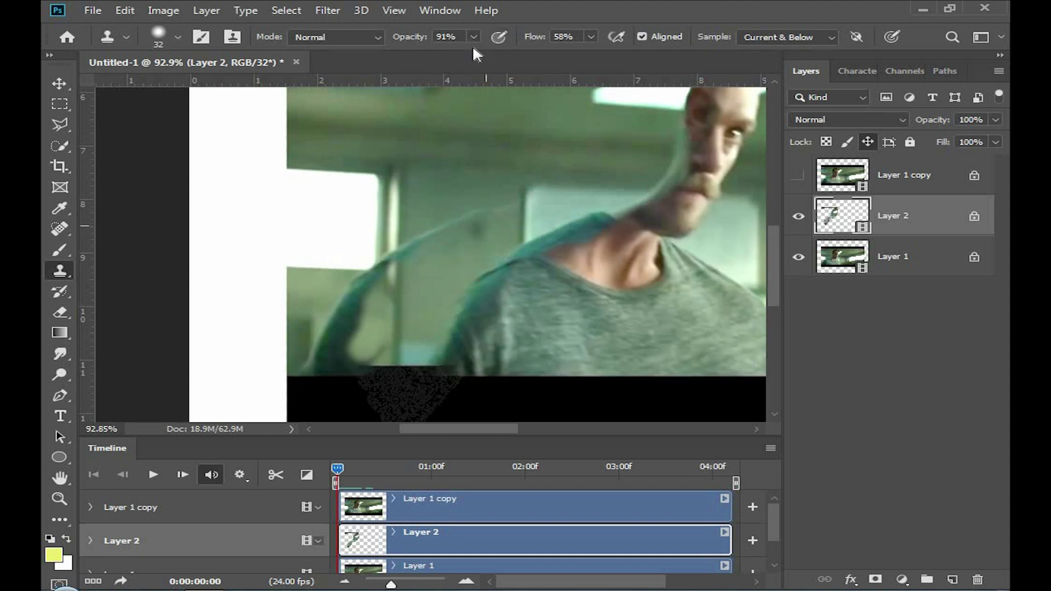
{"action": "left_click", "coordinate": [475, 292], "text": "alt"}
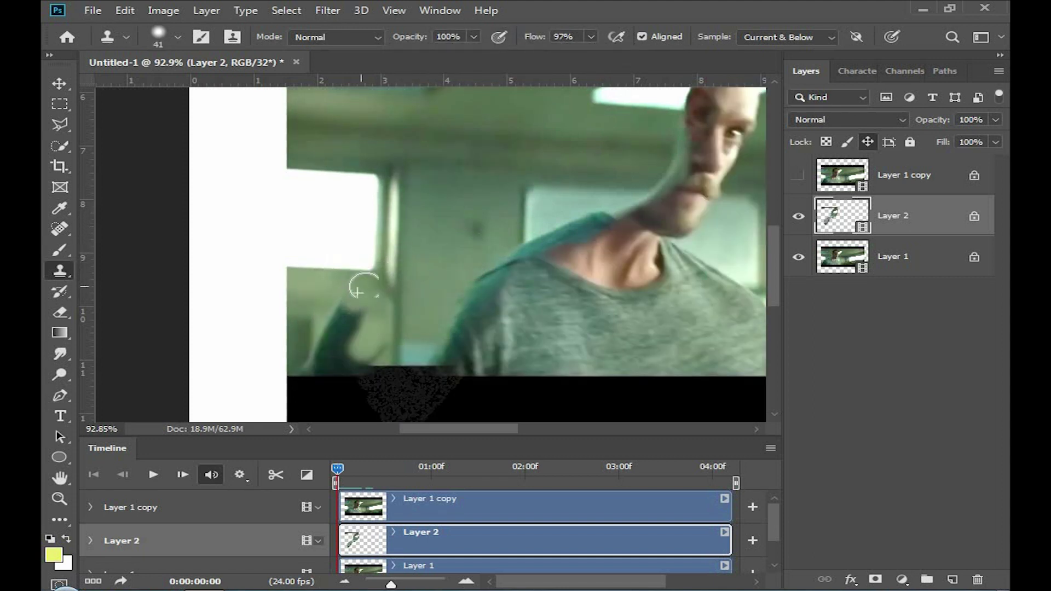
Step: Clone texture across the black band below the image
{"action": "mouse_move", "coordinate": [399, 383]}
{"action": "left_mouse_down"}
{"action": "mouse_move", "coordinate": [446, 387]}
{"action": "mouse_move", "coordinate": [375, 389]}
{"action": "left_mouse_up"}
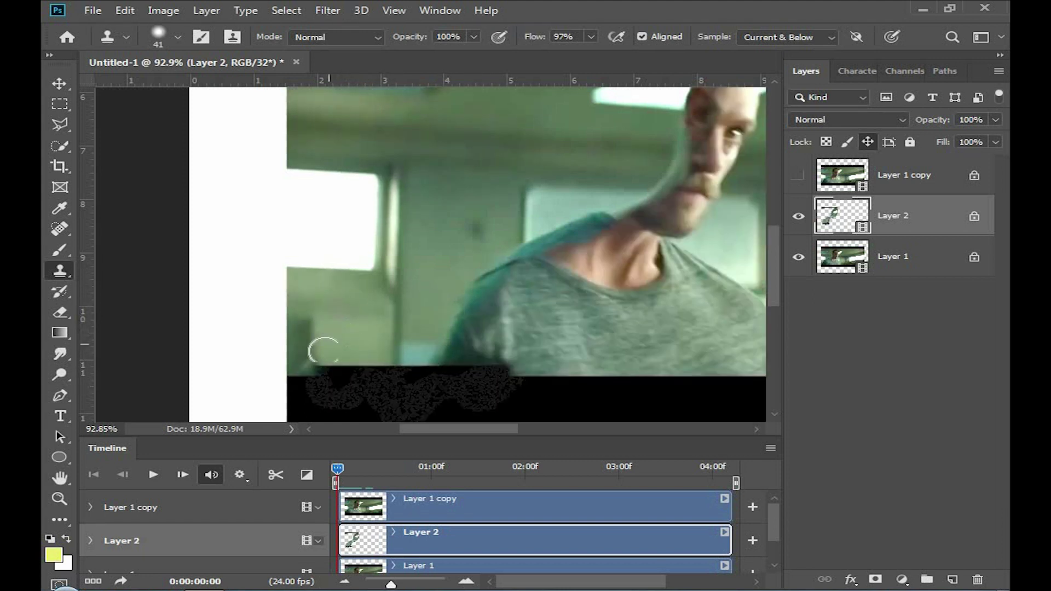
{"action": "scroll", "coordinate": [316, 379], "scroll_direction": "up", "scroll_amount": 3}
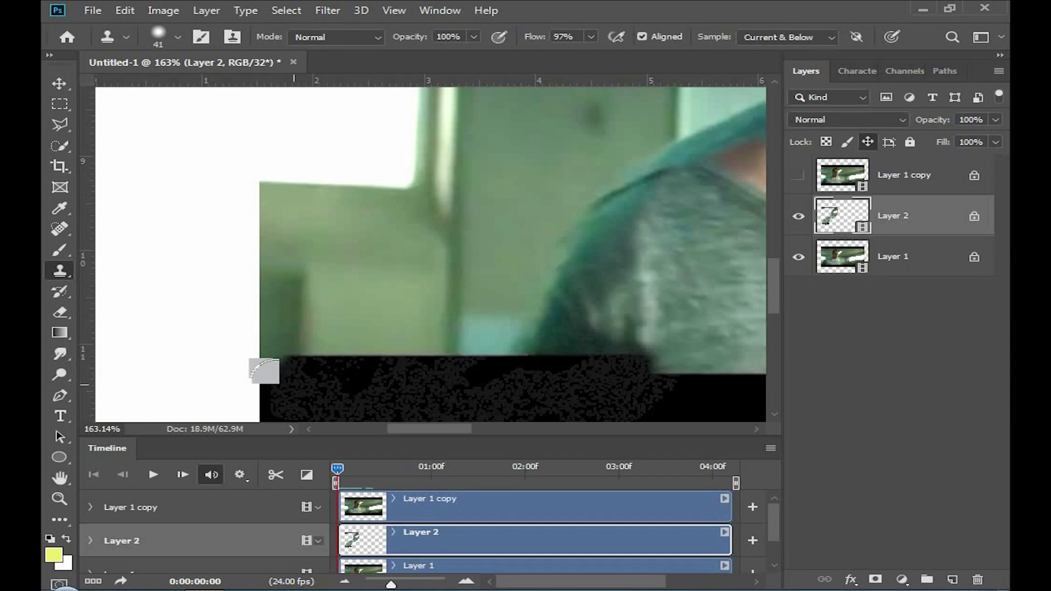
{"action": "scroll", "coordinate": [418, 312], "scroll_direction": "down", "scroll_amount": 6}
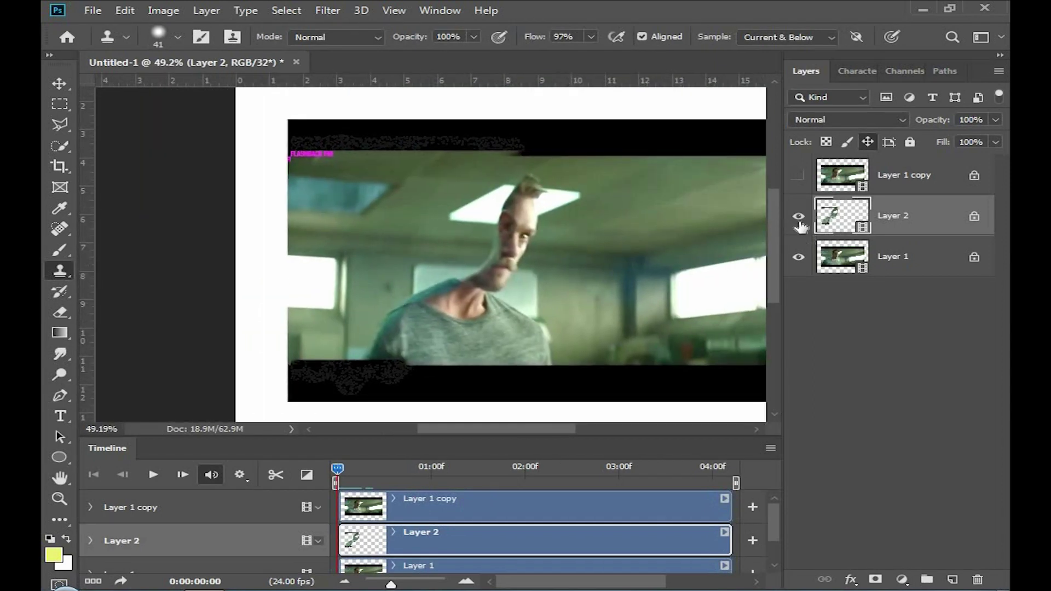
Step: Hide Layer 2 to compare, scrub to frame 22, then return to the first frame
{"action": "left_click", "coordinate": [799, 219]}
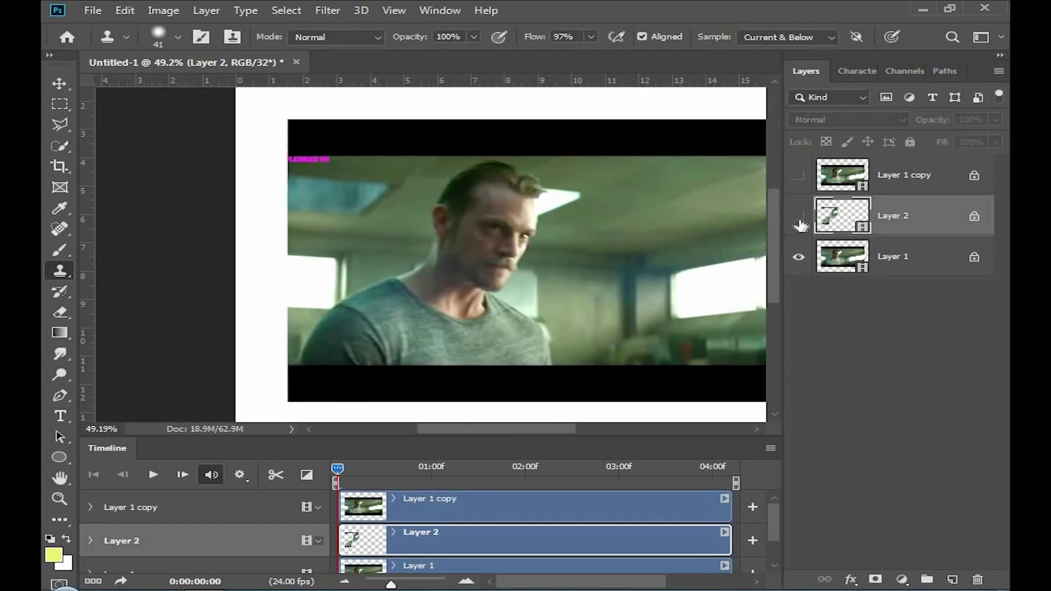
{"action": "left_click_drag", "start_coordinate": [337, 469], "coordinate": [423, 466]}
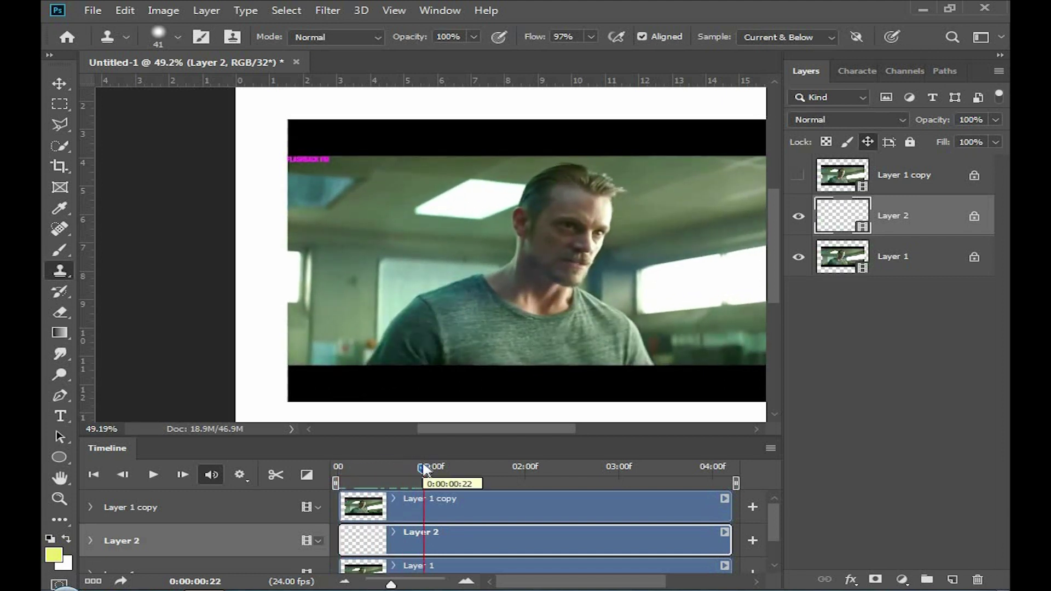
{"action": "scroll", "coordinate": [361, 276], "scroll_direction": "up", "scroll_amount": 1, "text": "alt"}
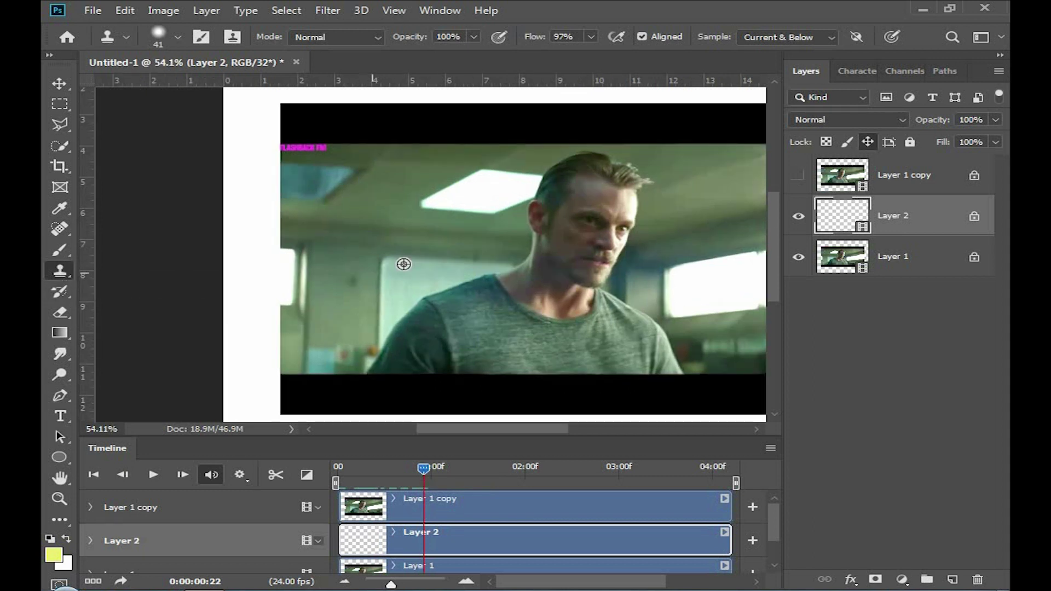
{"action": "left_click_drag", "start_coordinate": [431, 466], "coordinate": [336, 469]}
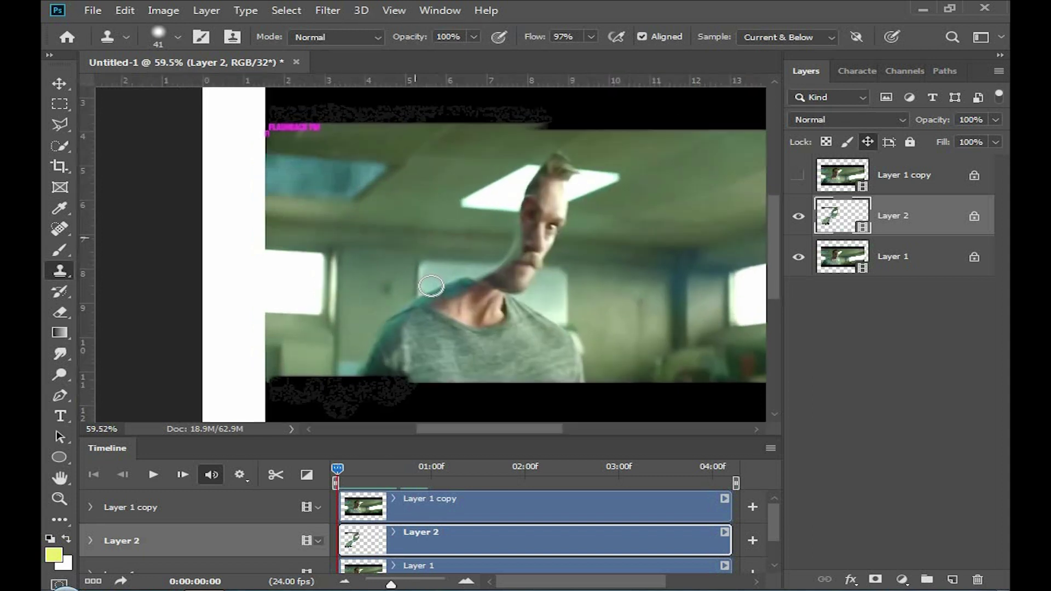
Step: Clone background over the area beside the shoulder and the teal smear
{"action": "scroll", "coordinate": [409, 361], "scroll_direction": "up", "scroll_amount": 5}
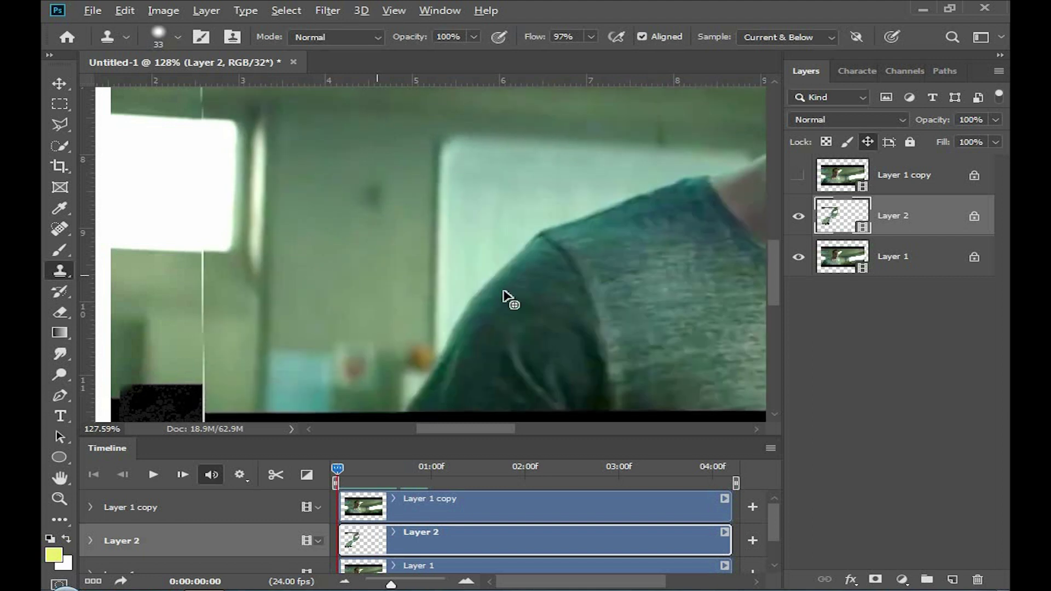
{"action": "scroll", "coordinate": [503, 291], "scroll_direction": "down", "scroll_amount": 2}
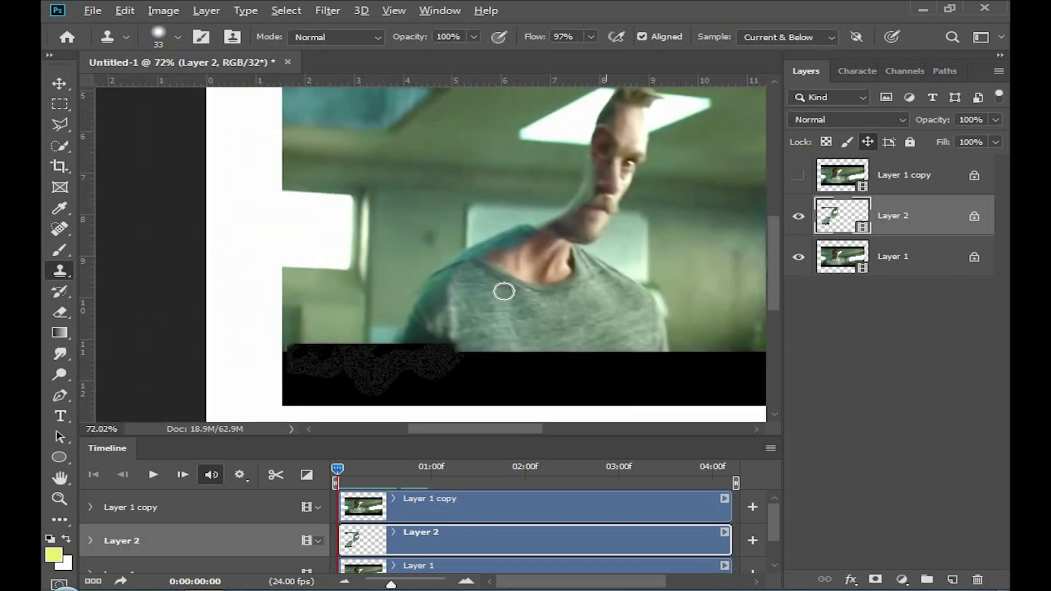
{"action": "scroll", "coordinate": [495, 290], "scroll_direction": "up", "scroll_amount": 2}
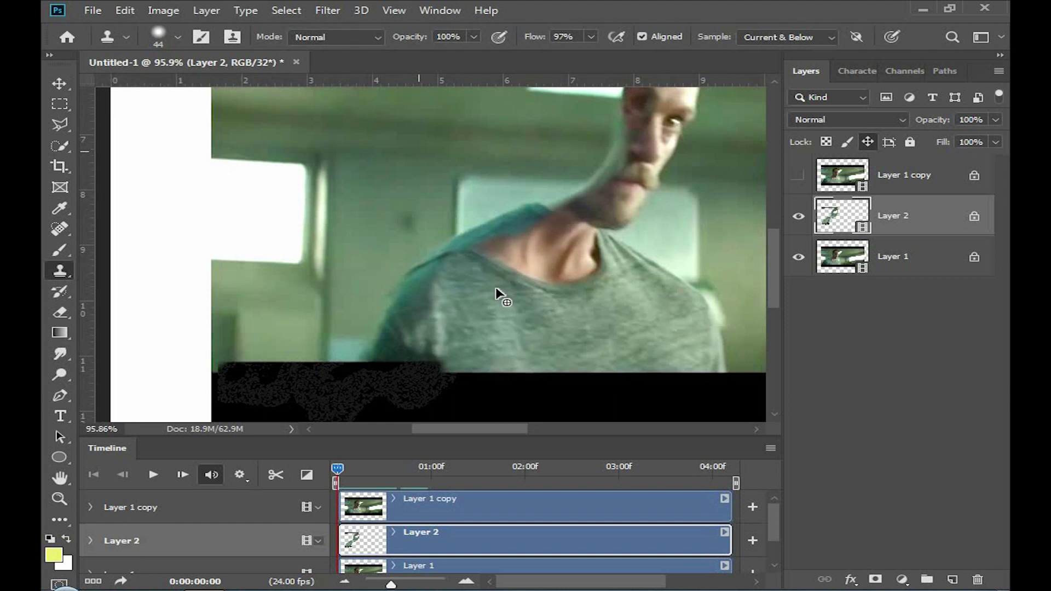
{"action": "mouse_move", "coordinate": [462, 258]}
{"action": "left_mouse_down"}
{"action": "mouse_move", "coordinate": [613, 194]}
{"action": "mouse_move", "coordinate": [564, 218]}
{"action": "mouse_move", "coordinate": [620, 154]}
{"action": "left_mouse_up"}
{"action": "mouse_move", "coordinate": [431, 348]}
{"action": "left_mouse_down"}
{"action": "mouse_move", "coordinate": [422, 387]}
{"action": "mouse_move", "coordinate": [412, 312]}
{"action": "mouse_move", "coordinate": [404, 347]}
{"action": "left_mouse_up"}
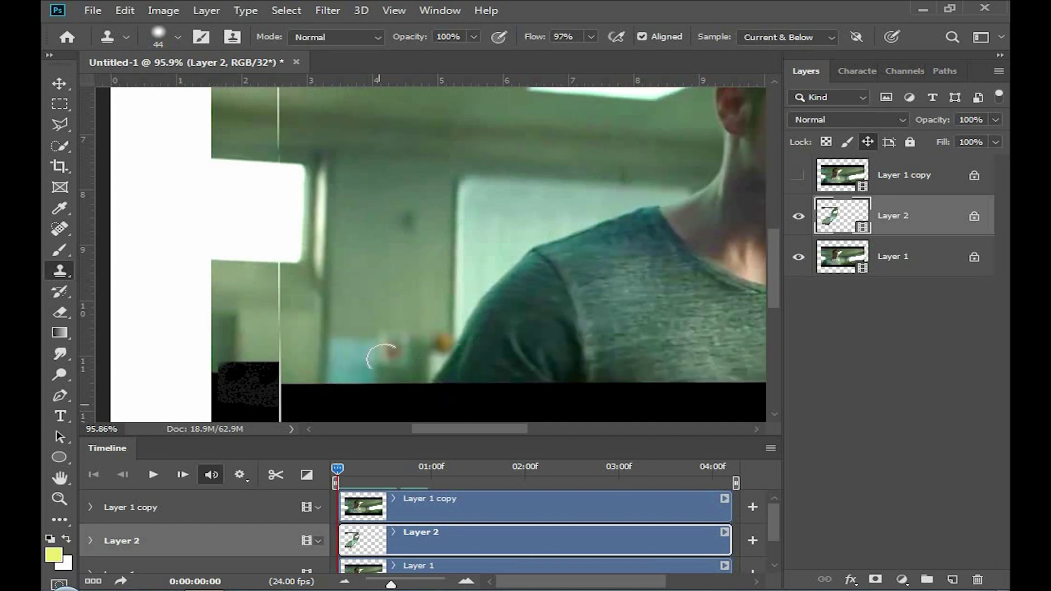
Step: Blend the dark teal seam and clone green into the left black area, then undo
{"action": "scroll", "coordinate": [348, 376], "scroll_direction": "up", "scroll_amount": 2}
{"action": "scroll", "coordinate": [350, 374], "scroll_direction": "up", "scroll_amount": 2}
{"action": "mouse_move", "coordinate": [358, 372]}
{"action": "left_mouse_down"}
{"action": "mouse_move", "coordinate": [369, 347]}
{"action": "mouse_move", "coordinate": [360, 361]}
{"action": "left_mouse_up"}
{"action": "mouse_move", "coordinate": [271, 348]}
{"action": "left_mouse_down"}
{"action": "mouse_move", "coordinate": [282, 376]}
{"action": "mouse_move", "coordinate": [236, 368]}
{"action": "mouse_move", "coordinate": [295, 350]}
{"action": "left_mouse_up"}
{"action": "key", "text": "bracketleft"}
{"action": "key", "text": "bracketleft"}
{"action": "key", "text": "bracketleft"}
{"action": "key", "text": "ctrl+z"}
Step: Enlarge the clone brush and lower Clone Stamp opacity to 62%
{"action": "scroll", "coordinate": [415, 330], "scroll_direction": "down", "scroll_amount": 2}
{"action": "scroll", "coordinate": [416, 330], "scroll_direction": "down", "scroll_amount": 2}
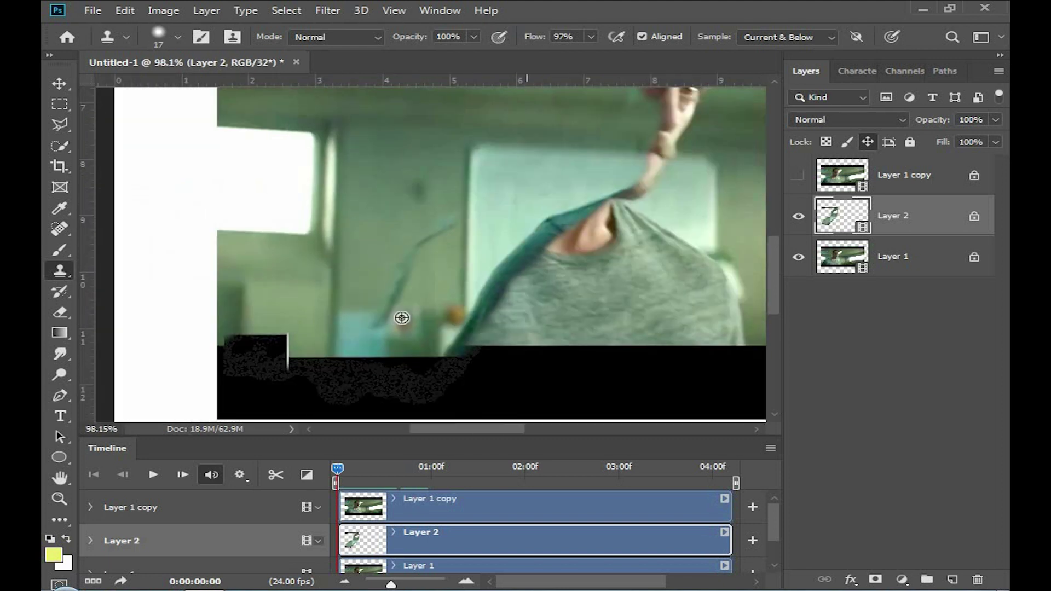
{"action": "scroll", "coordinate": [384, 352], "scroll_direction": "up", "scroll_amount": 2}
{"action": "key", "text": "bracketright"}
{"action": "key", "text": "bracketright"}
{"action": "key", "text": "bracketright"}
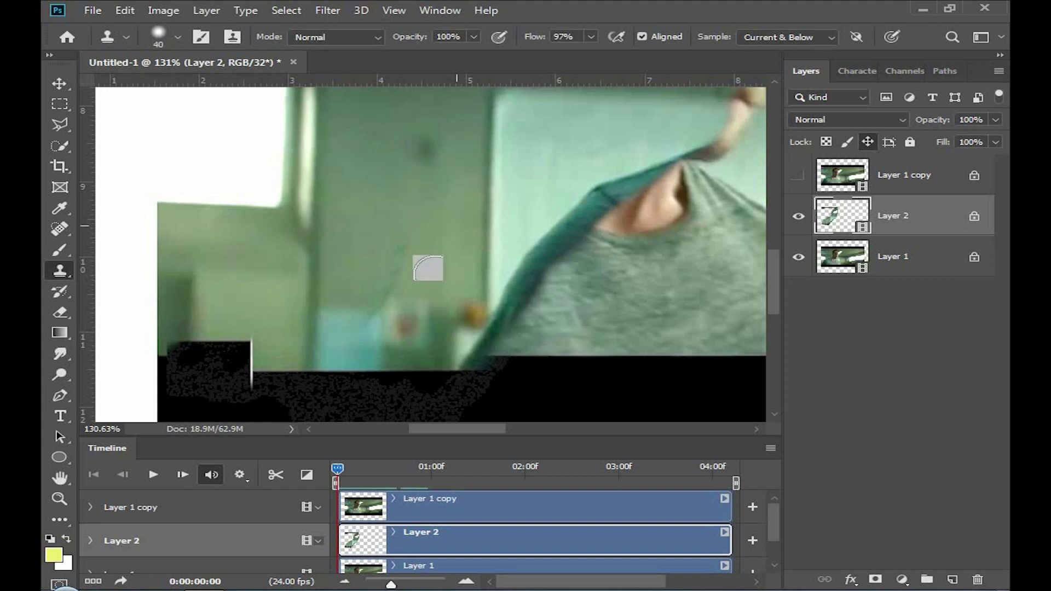
{"action": "key", "text": "bracketright"}
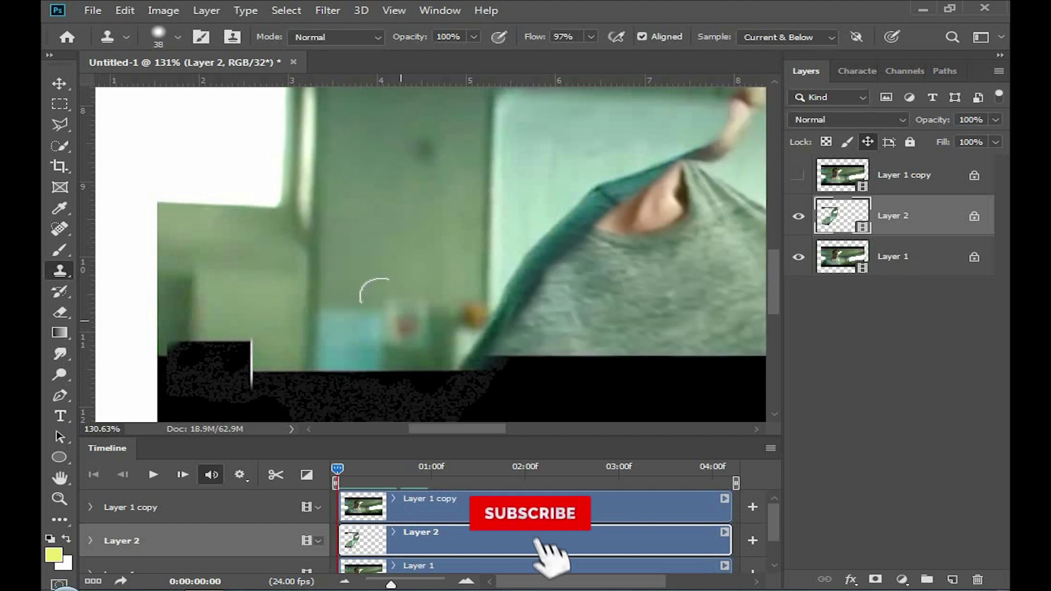
{"action": "left_click_drag", "start_coordinate": [470, 38], "coordinate": [414, 61]}
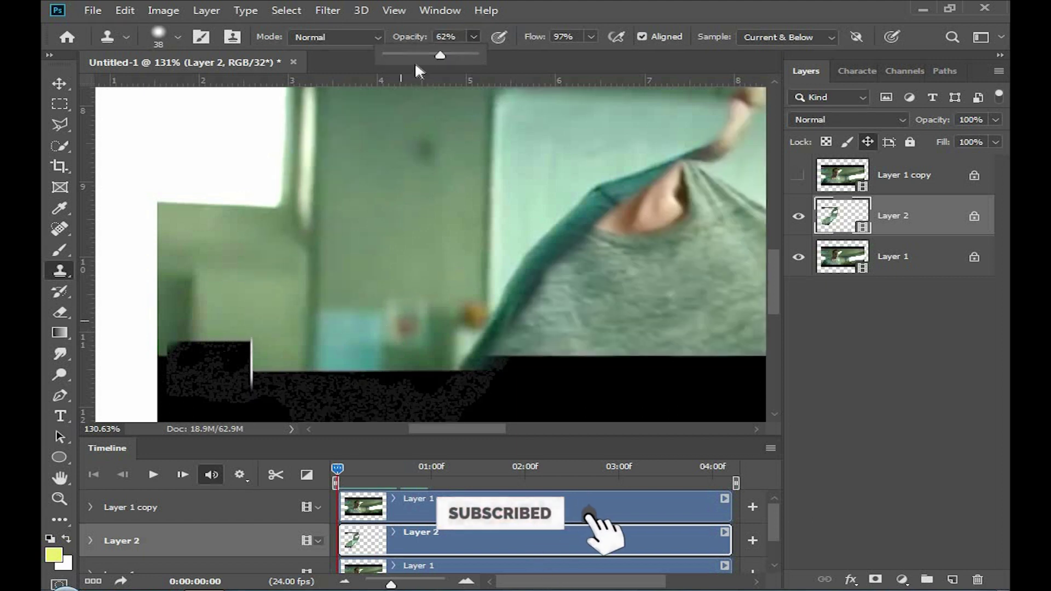
Step: Enlarge the brush and clone over the face edge and the board's top edge
{"action": "key", "text": "bracketright"}
{"action": "key", "text": "bracketright"}
{"action": "key", "text": "bracketright"}
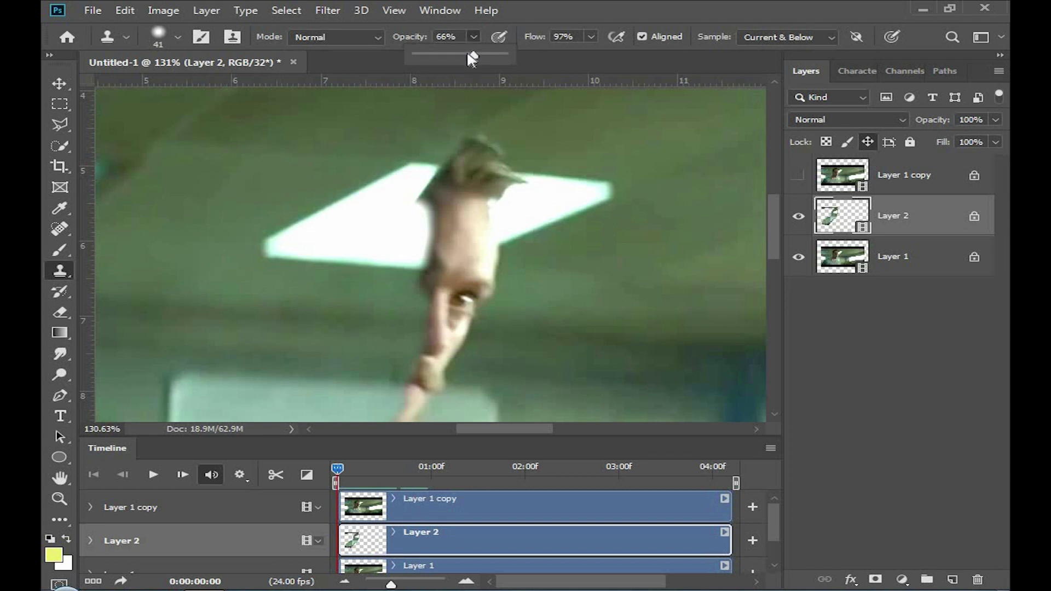
{"action": "key", "text": "bracketright"}
{"action": "key", "text": "bracketright"}
{"action": "key", "text": "bracketright"}
{"action": "left_click_drag", "start_coordinate": [429, 255], "coordinate": [412, 256]}
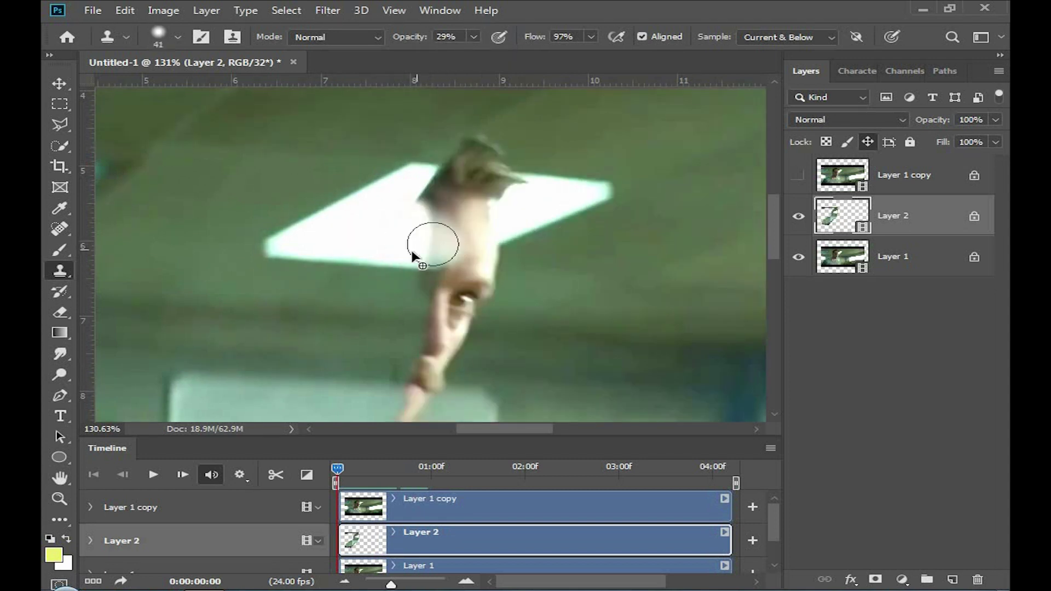
{"action": "left_click_drag", "start_coordinate": [437, 220], "coordinate": [423, 264]}
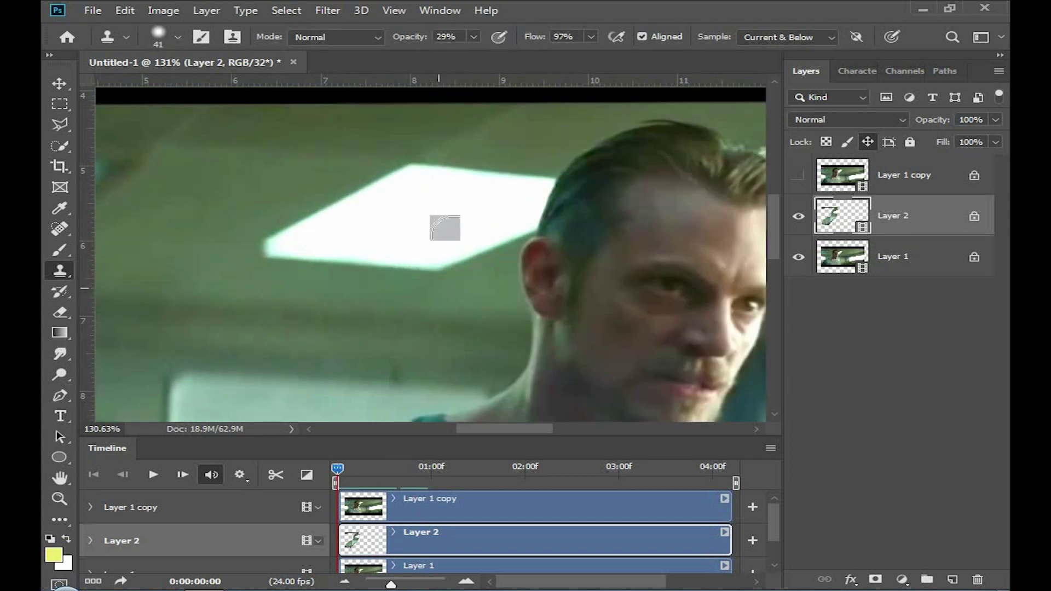
{"action": "right_click", "coordinate": [421, 244], "text": "alt"}
{"action": "left_click", "coordinate": [474, 37]}
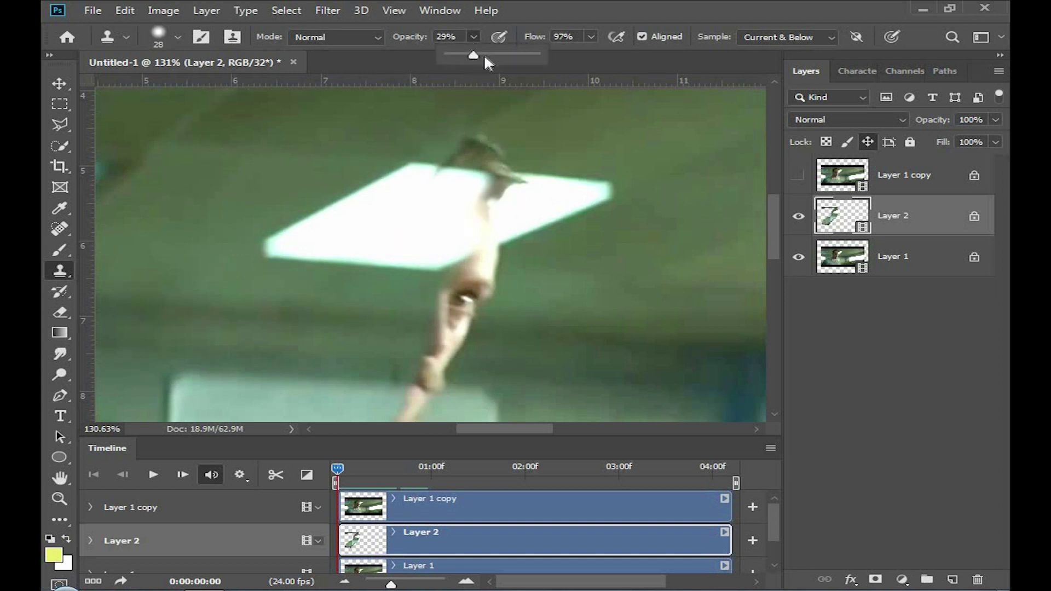
{"action": "left_click_drag", "start_coordinate": [476, 170], "coordinate": [470, 166]}
Step: Resize the clone brush and clone over the tan streak above the arm
{"action": "right_click", "coordinate": [464, 176], "text": "alt"}
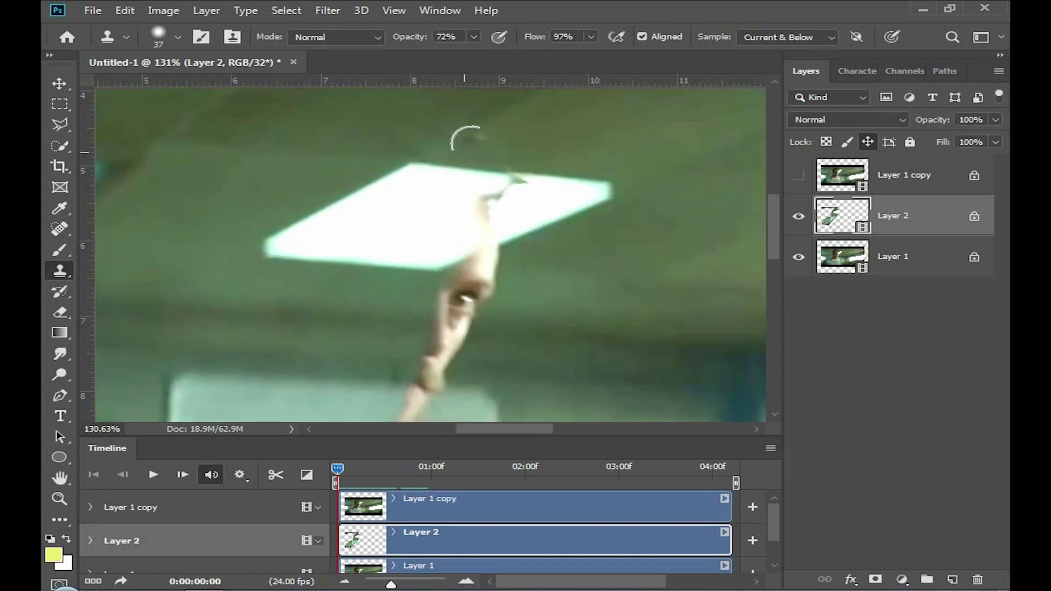
{"action": "right_click", "coordinate": [472, 164], "text": "alt"}
{"action": "scroll", "coordinate": [453, 192], "scroll_direction": "down", "scroll_amount": 1}
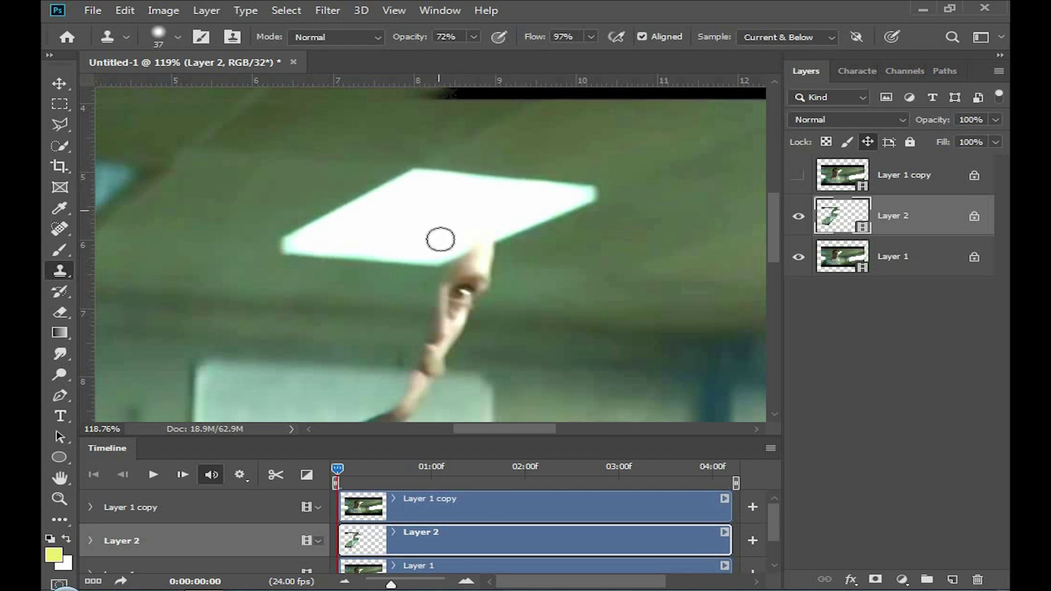
{"action": "scroll", "coordinate": [434, 250], "scroll_direction": "up", "scroll_amount": 1}
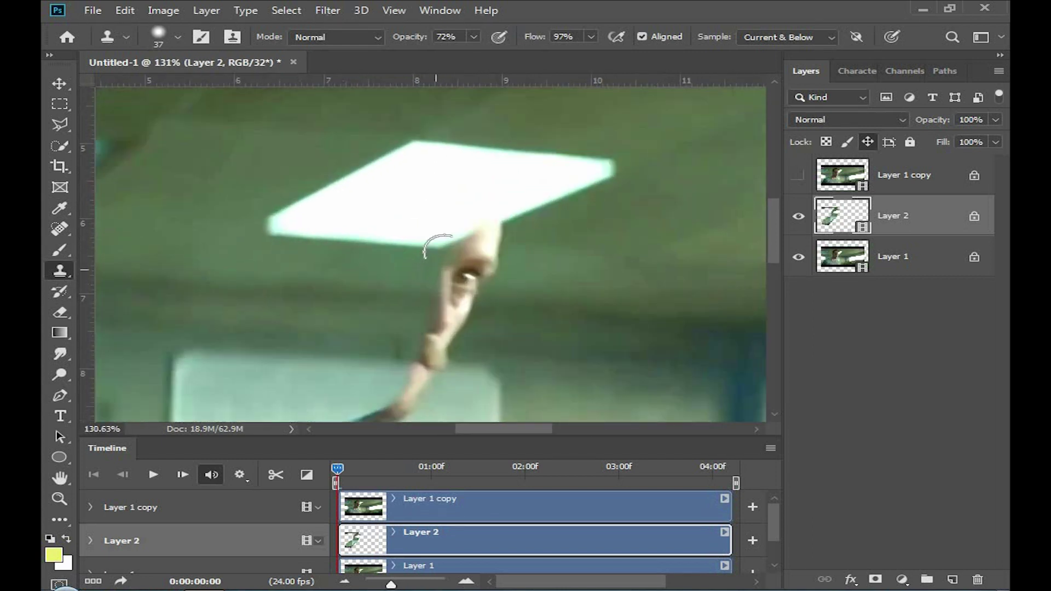
{"action": "key", "text": "bracketleft"}
{"action": "key", "text": "bracketleft"}
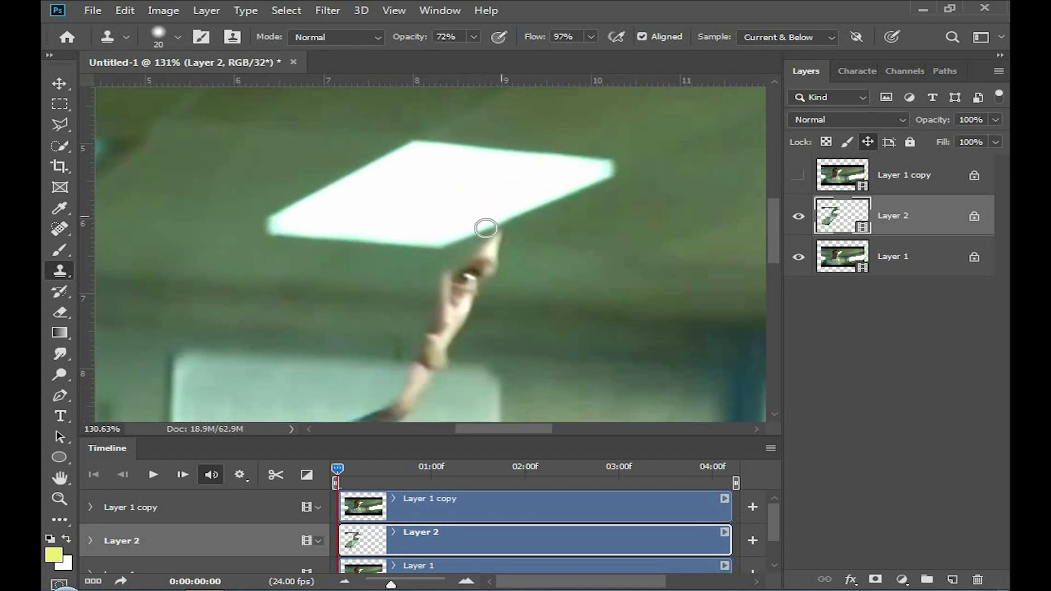
{"action": "scroll", "coordinate": [485, 228], "scroll_direction": "up", "scroll_amount": 3}
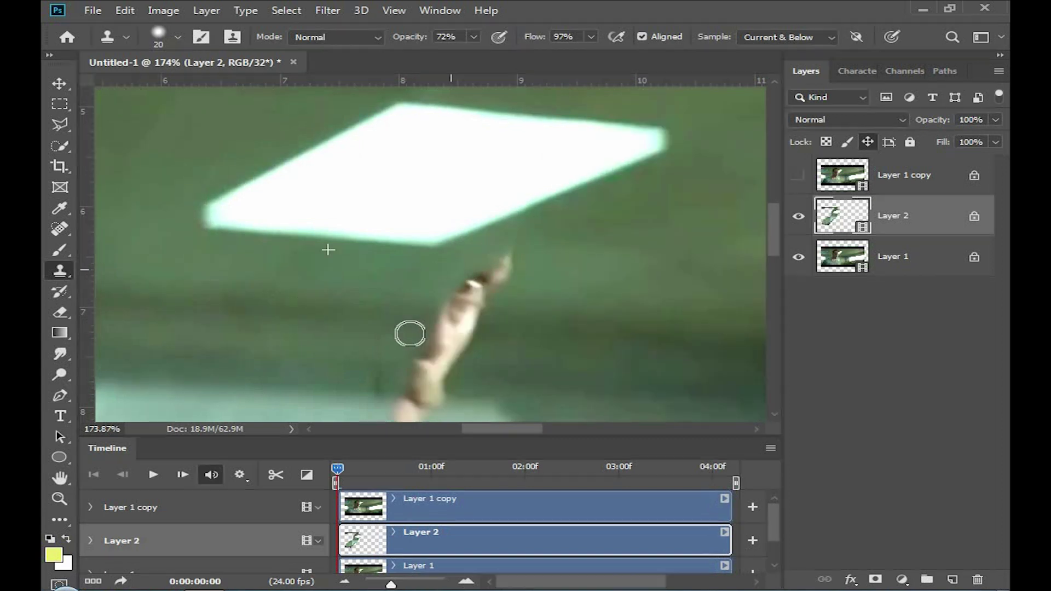
{"action": "key", "text": "bracketright"}
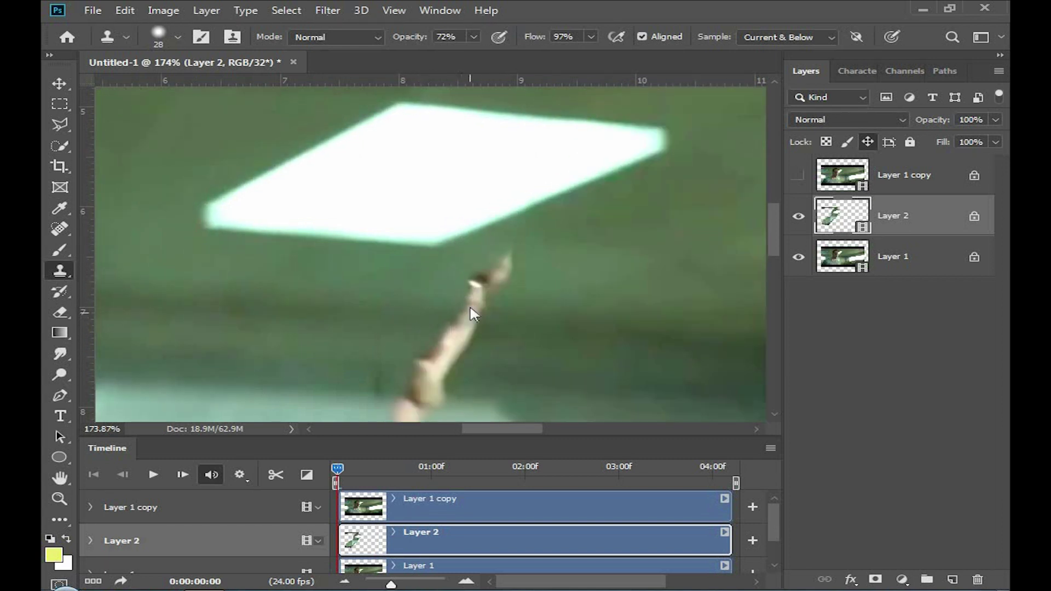
{"action": "scroll", "coordinate": [499, 258], "scroll_direction": "down", "scroll_amount": 3}
{"action": "scroll", "coordinate": [424, 274], "scroll_direction": "down", "scroll_amount": 2}
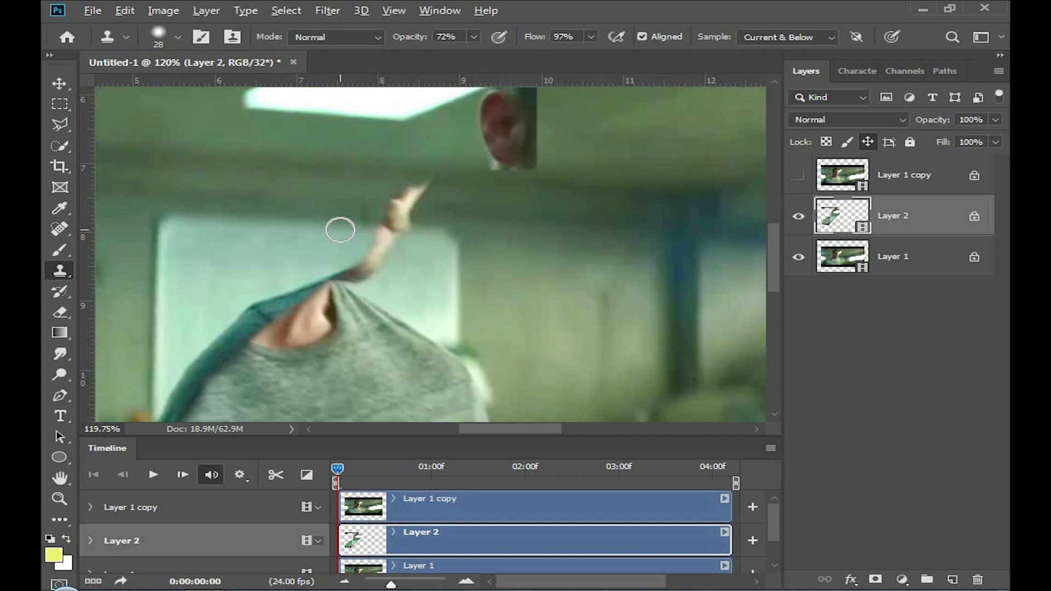
{"action": "scroll", "coordinate": [389, 221], "scroll_direction": "up", "scroll_amount": 3}
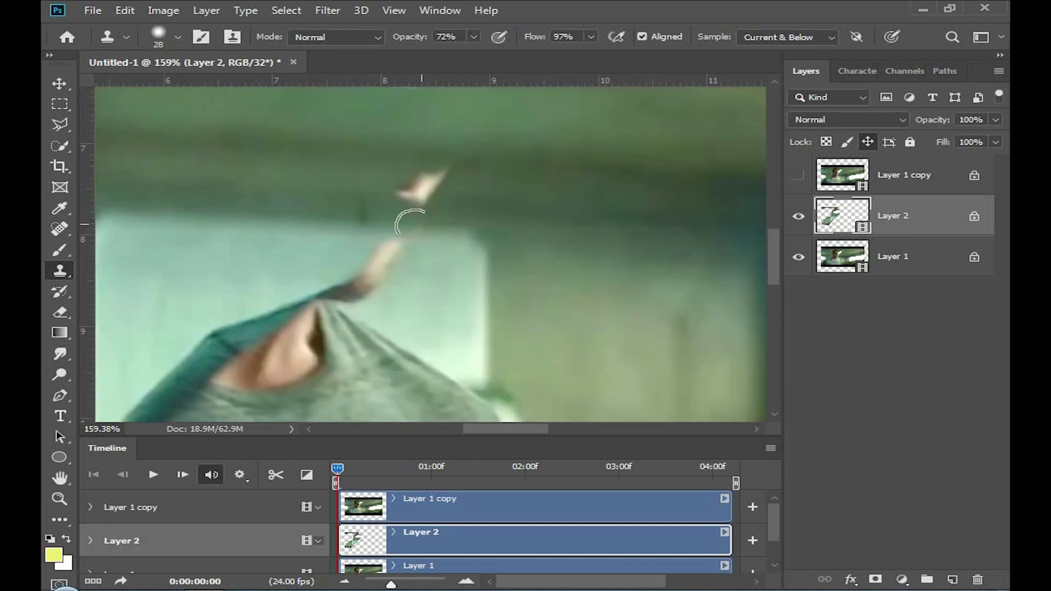
{"action": "left_click_drag", "start_coordinate": [430, 157], "coordinate": [420, 188]}
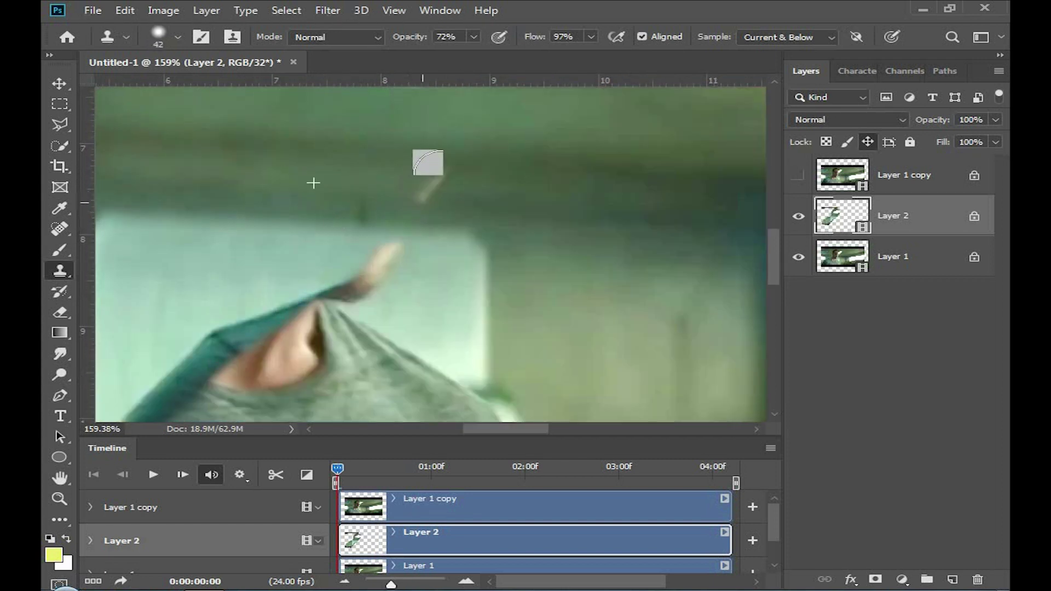
Step: Clone background over the fabric tip, then toggle Layer 2 to compare
{"action": "scroll", "coordinate": [340, 263], "scroll_direction": "down", "scroll_amount": 3}
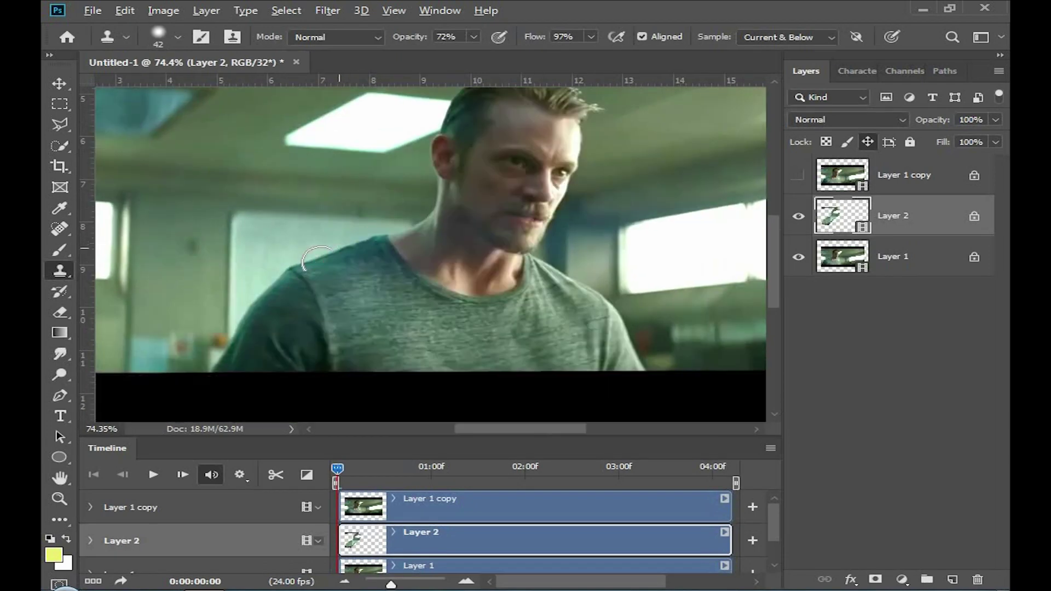
{"action": "scroll", "coordinate": [346, 247], "scroll_direction": "up", "scroll_amount": 3}
{"action": "right_click", "coordinate": [374, 245], "text": "alt"}
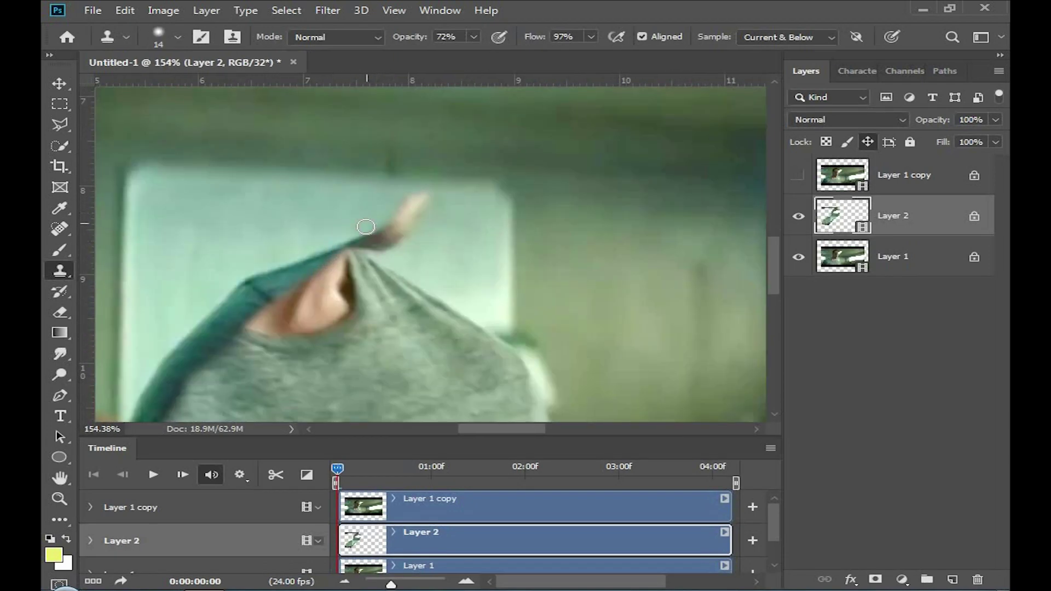
{"action": "scroll", "coordinate": [402, 214], "scroll_direction": "up", "scroll_amount": 1}
{"action": "right_click", "coordinate": [403, 222], "text": "alt"}
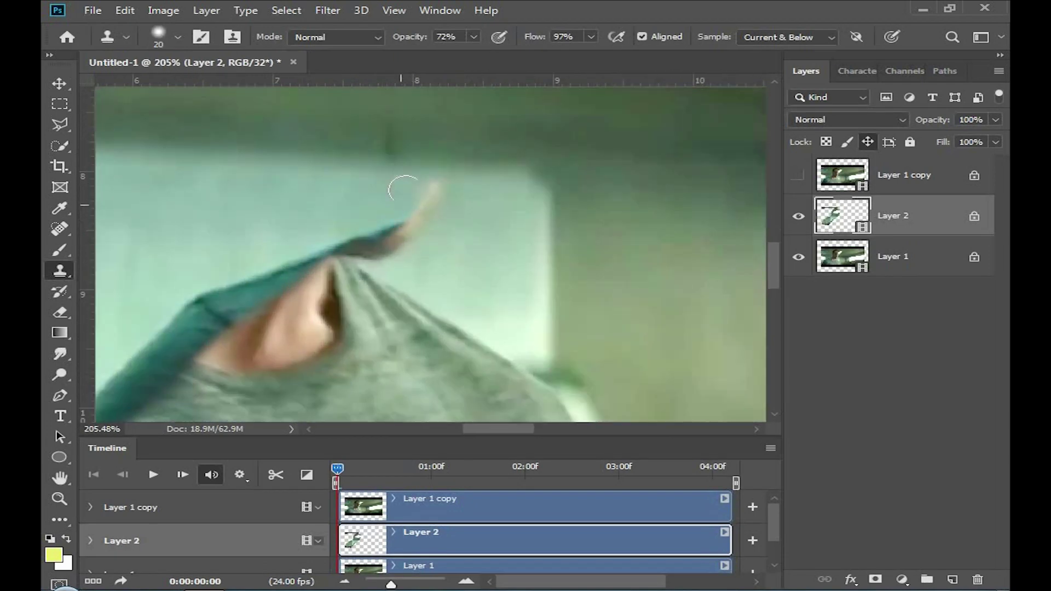
{"action": "left_click_drag", "start_coordinate": [426, 181], "coordinate": [421, 184]}
{"action": "right_click", "coordinate": [406, 182], "text": "alt"}
{"action": "scroll", "coordinate": [406, 225], "scroll_direction": "down", "scroll_amount": 3}
{"action": "scroll", "coordinate": [508, 283], "scroll_direction": "down", "scroll_amount": 1}
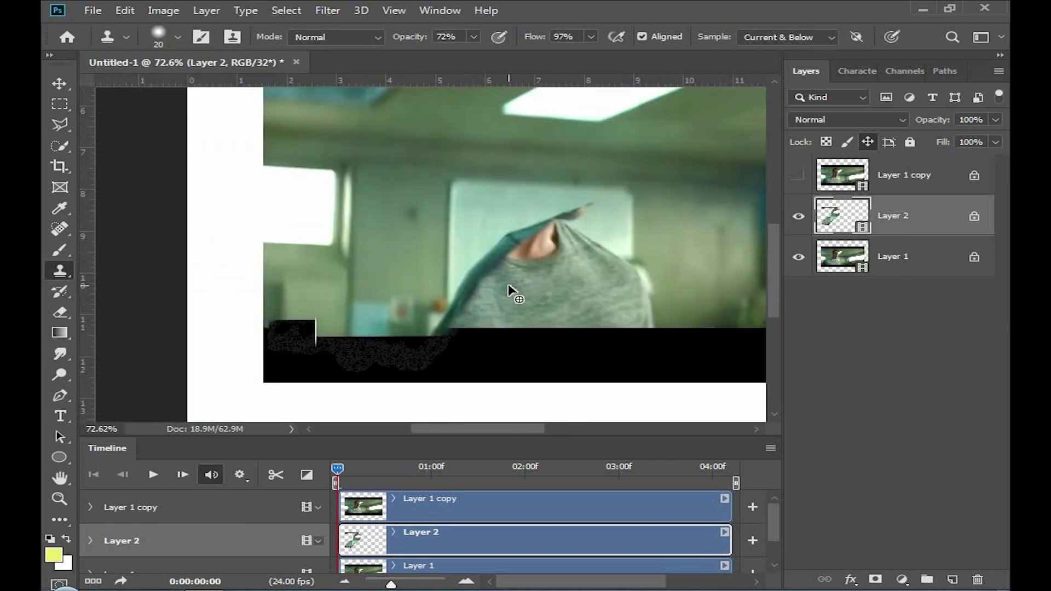
{"action": "scroll", "coordinate": [508, 285], "scroll_direction": "down", "scroll_amount": 1}
{"action": "scroll", "coordinate": [508, 285], "scroll_direction": "down", "scroll_amount": 1}
{"action": "left_click", "coordinate": [799, 217]}
{"action": "left_click", "coordinate": [799, 217]}
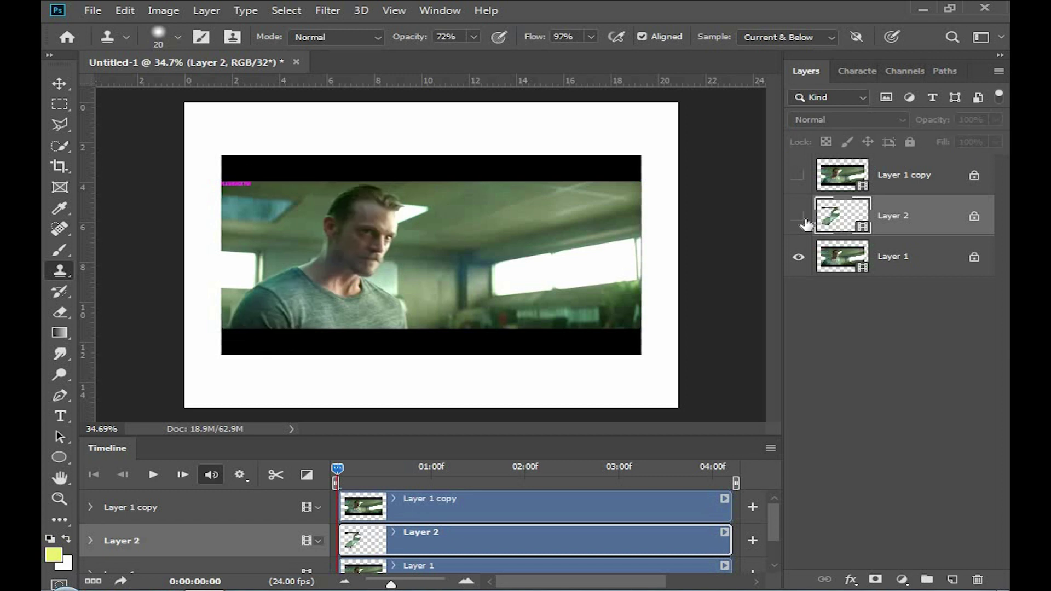
{"action": "left_click", "coordinate": [799, 216]}
Step: Play the video, then scrub back to frame 0:00:00:18 to check the patch
{"action": "key", "text": "space"}
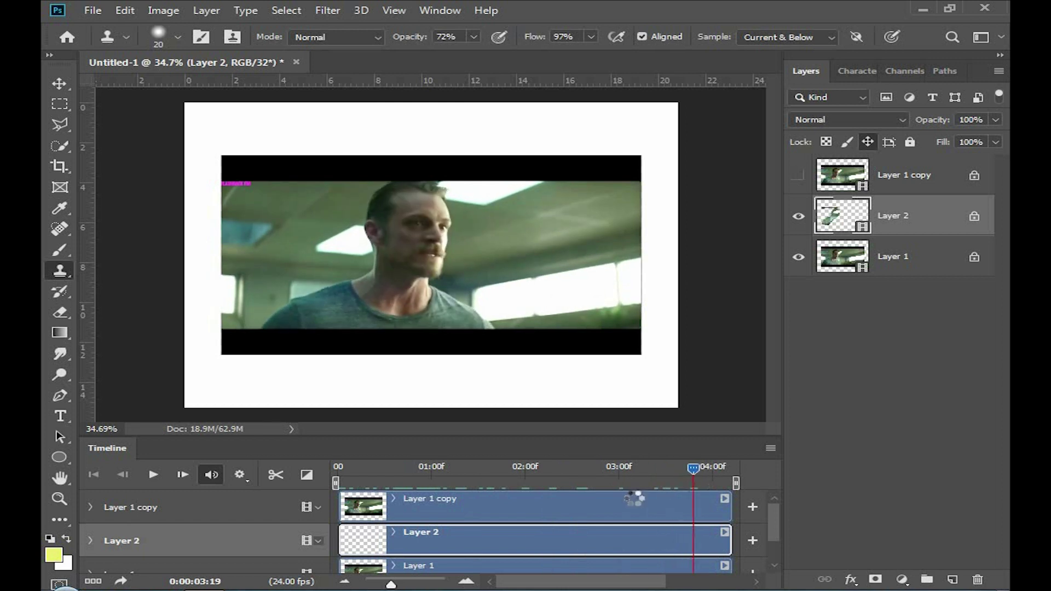
{"action": "left_click_drag", "start_coordinate": [637, 485], "coordinate": [403, 485]}
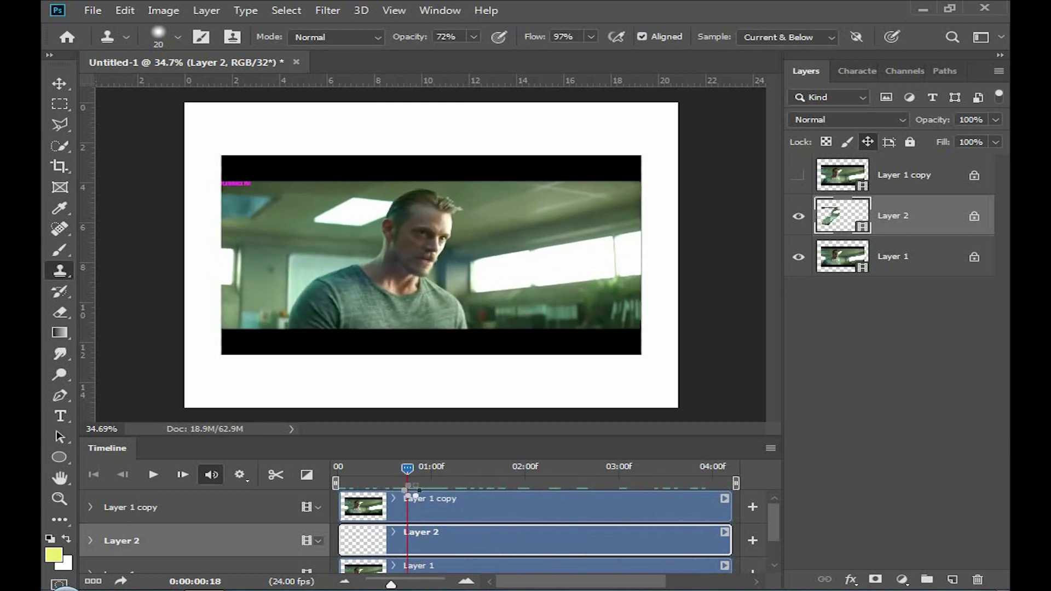
{"action": "left_click_drag", "start_coordinate": [403, 485], "coordinate": [408, 486]}
{"action": "right_click", "coordinate": [43, 261]}
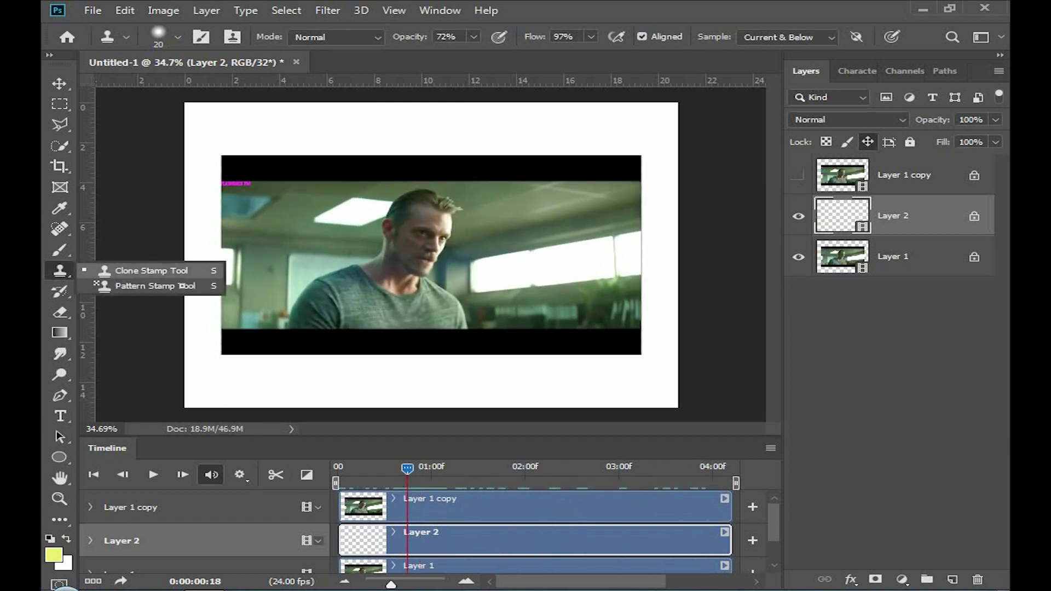
{"action": "scroll", "coordinate": [337, 345], "scroll_direction": "up", "scroll_amount": 5}
Step: Return the playhead toward frame 0:00:00:00 and zoom into the lower-left black strip
{"action": "left_click_drag", "start_coordinate": [395, 474], "coordinate": [337, 469]}
{"action": "scroll", "coordinate": [336, 282], "scroll_direction": "up", "scroll_amount": 1}
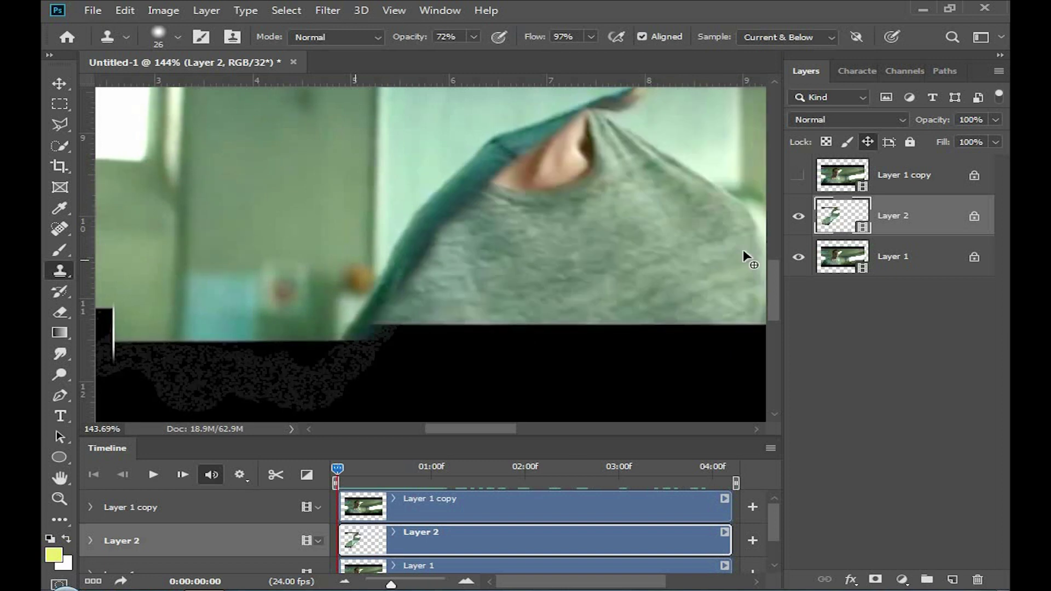
{"action": "scroll", "coordinate": [418, 307], "scroll_direction": "up", "scroll_amount": 2}
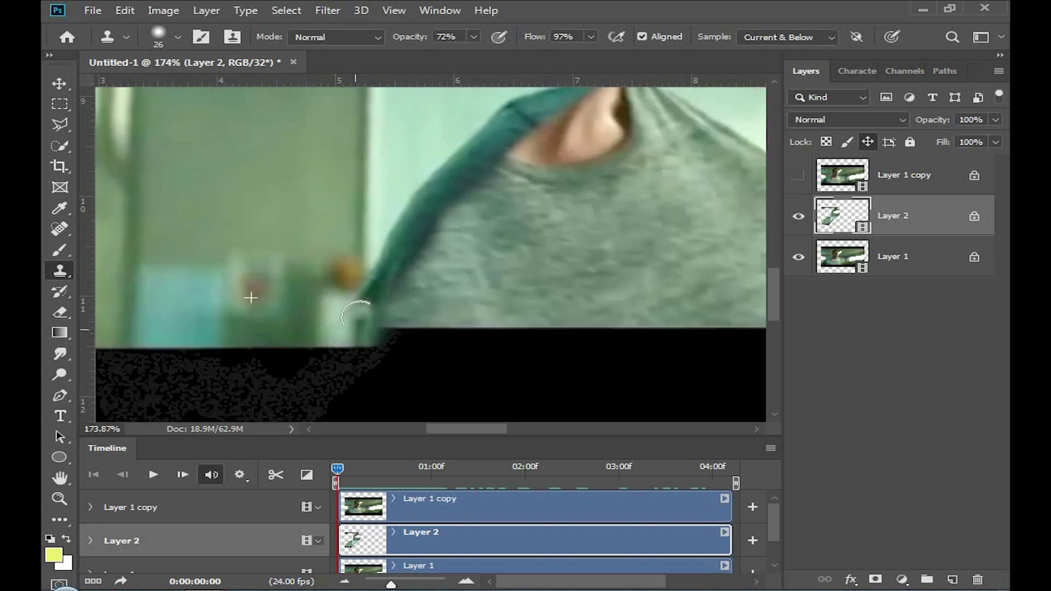
{"action": "scroll", "coordinate": [410, 334], "scroll_direction": "down", "scroll_amount": 2}
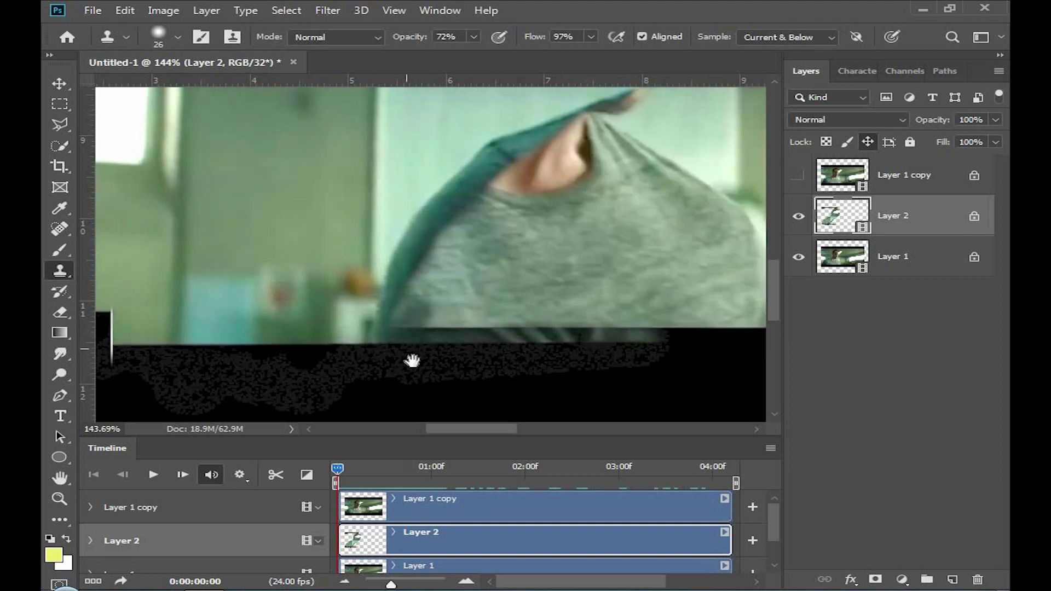
{"action": "scroll", "coordinate": [412, 361], "scroll_direction": "right", "scroll_amount": 5}
{"action": "scroll", "coordinate": [413, 375], "scroll_direction": "down", "scroll_amount": 5}
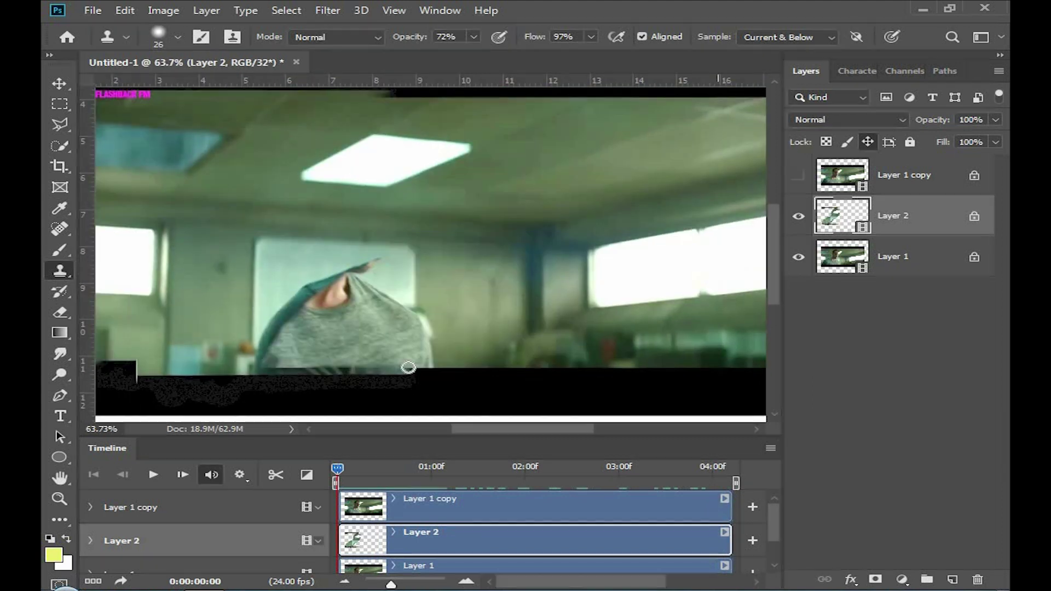
{"action": "scroll", "coordinate": [586, 343], "scroll_direction": "up", "scroll_amount": 2}
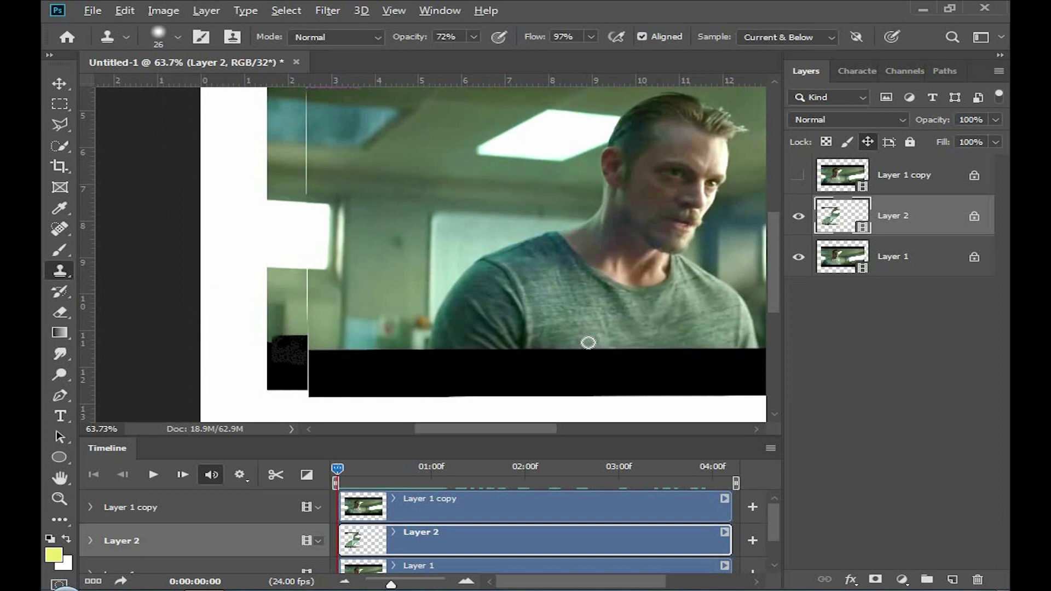
{"action": "scroll", "coordinate": [332, 353], "scroll_direction": "up", "scroll_amount": 2}
{"action": "scroll", "coordinate": [332, 353], "scroll_direction": "up", "scroll_amount": 2}
Step: Shrink the clone brush slightly and scrub forward to preview later frames
{"action": "right_click", "coordinate": [336, 353], "text": "alt"}
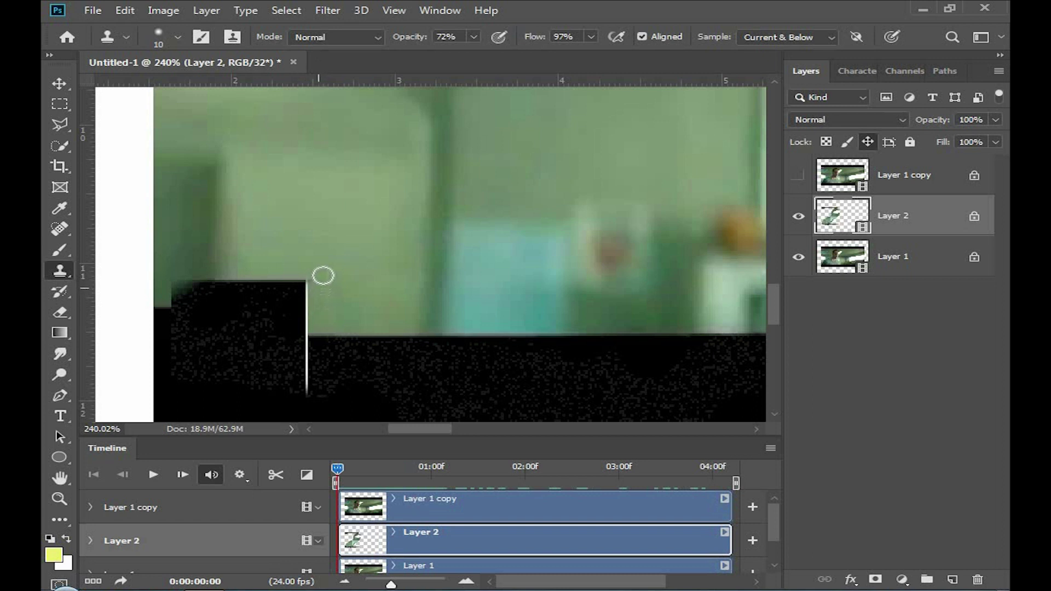
{"action": "scroll", "coordinate": [321, 338], "scroll_direction": "down", "scroll_amount": 2}
{"action": "scroll", "coordinate": [366, 336], "scroll_direction": "down", "scroll_amount": 1}
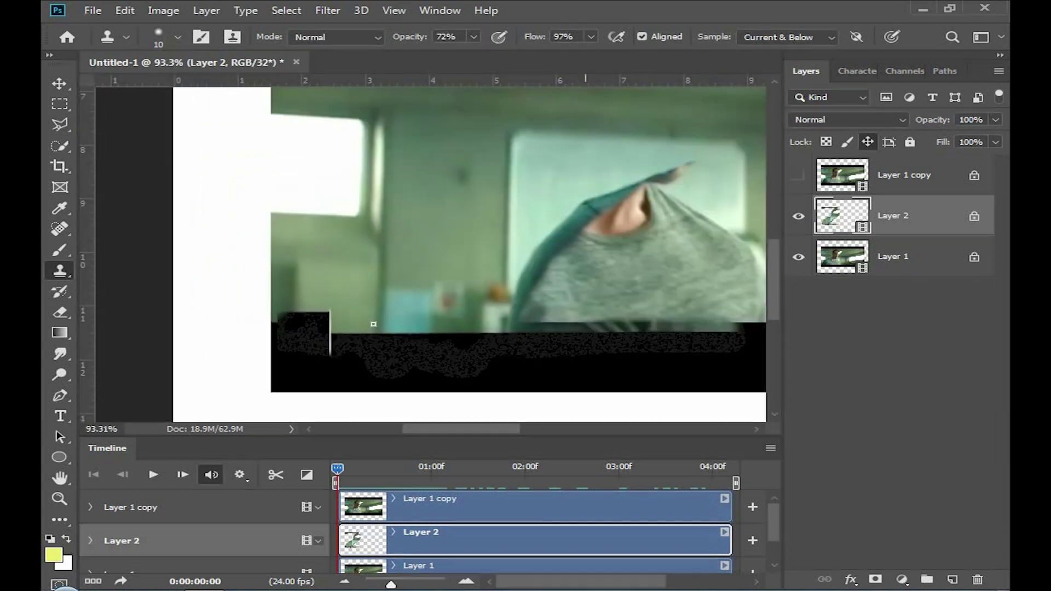
{"action": "scroll", "coordinate": [331, 347], "scroll_direction": "down", "scroll_amount": 1}
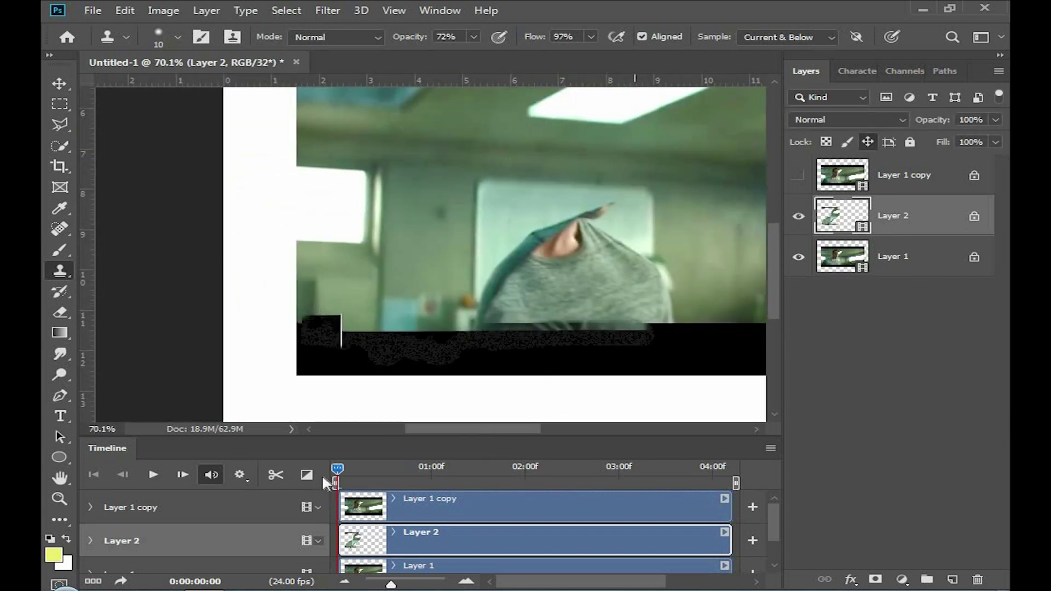
{"action": "mouse_move", "coordinate": [360, 464]}
{"action": "left_mouse_down"}
{"action": "mouse_move", "coordinate": [675, 479]}
{"action": "mouse_move", "coordinate": [335, 484]}
{"action": "left_mouse_up"}
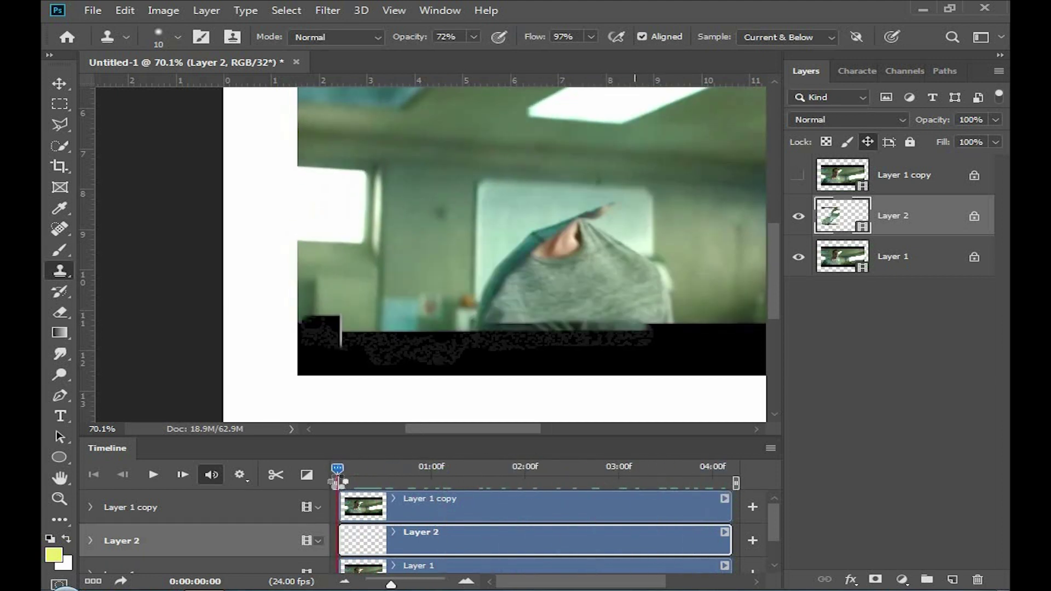
{"action": "scroll", "coordinate": [417, 305], "scroll_direction": "down", "scroll_amount": 5}
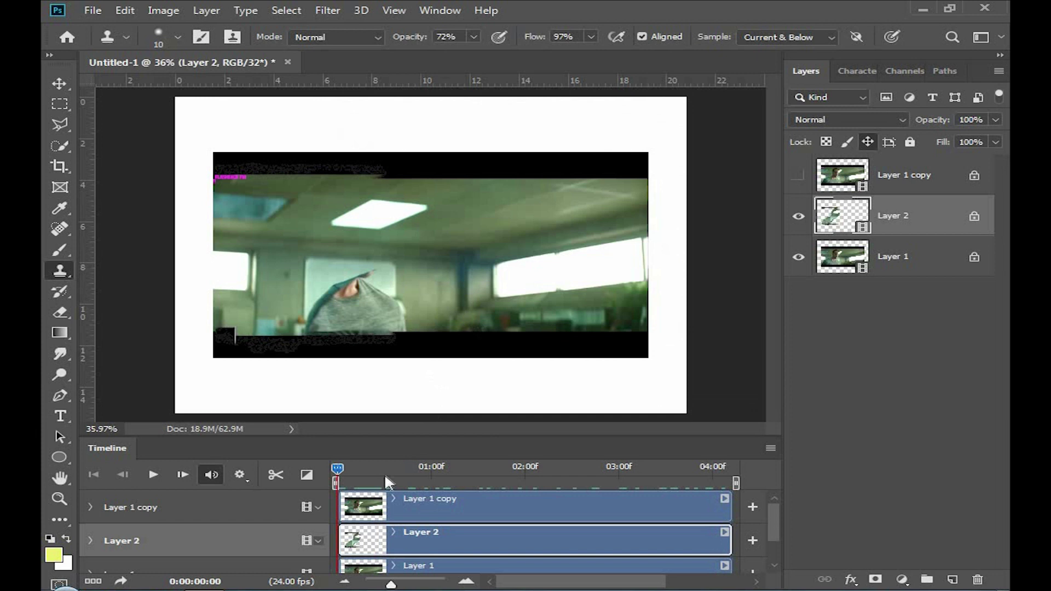
{"action": "mouse_move", "coordinate": [340, 465]}
{"action": "left_mouse_down"}
{"action": "mouse_move", "coordinate": [627, 468]}
{"action": "mouse_move", "coordinate": [623, 485]}
{"action": "left_mouse_up"}
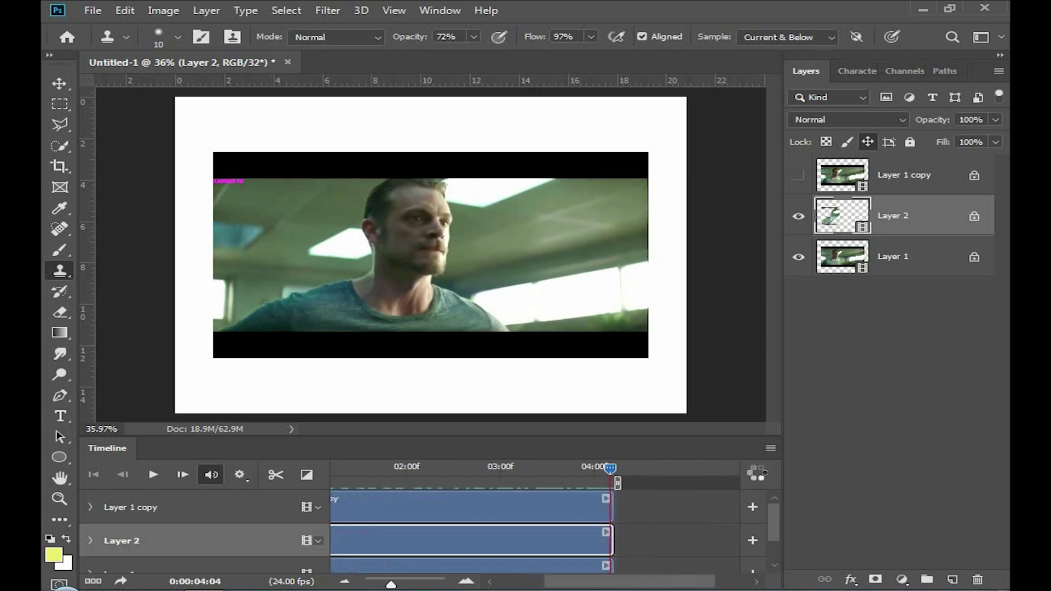
{"action": "scroll", "coordinate": [298, 213], "scroll_direction": "up", "scroll_amount": 3}
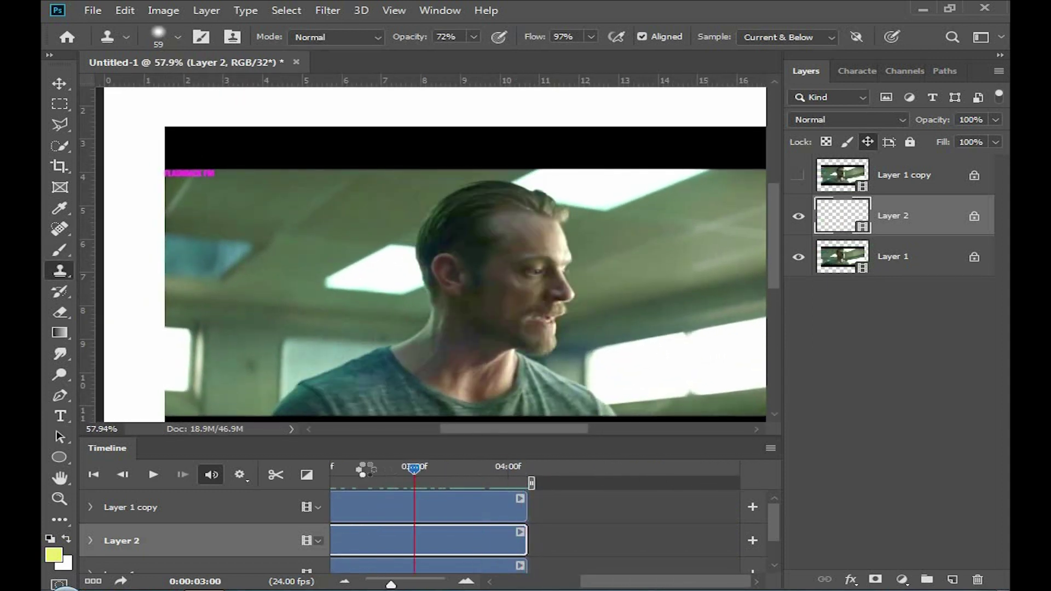
{"action": "left_click_drag", "start_coordinate": [523, 469], "coordinate": [304, 472]}
{"action": "scroll", "coordinate": [317, 241], "scroll_direction": "up", "scroll_amount": 2}
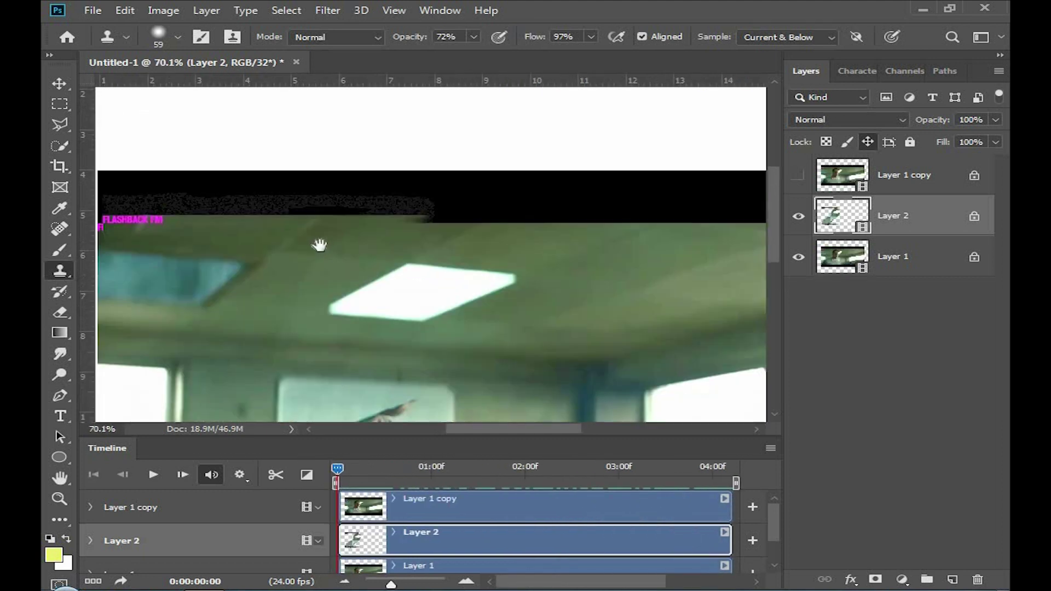
Step: Resize the clone brush to medium and clone ceiling texture over the top black strip
{"action": "key", "text": "alt+space"}
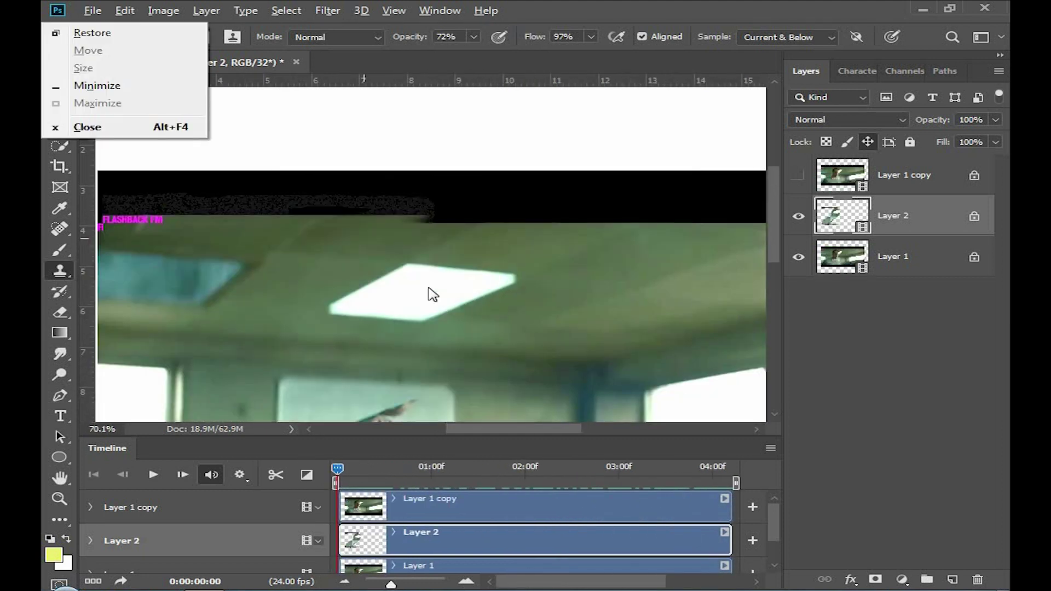
{"action": "scroll", "coordinate": [317, 257], "scroll_direction": "down", "scroll_amount": 3}
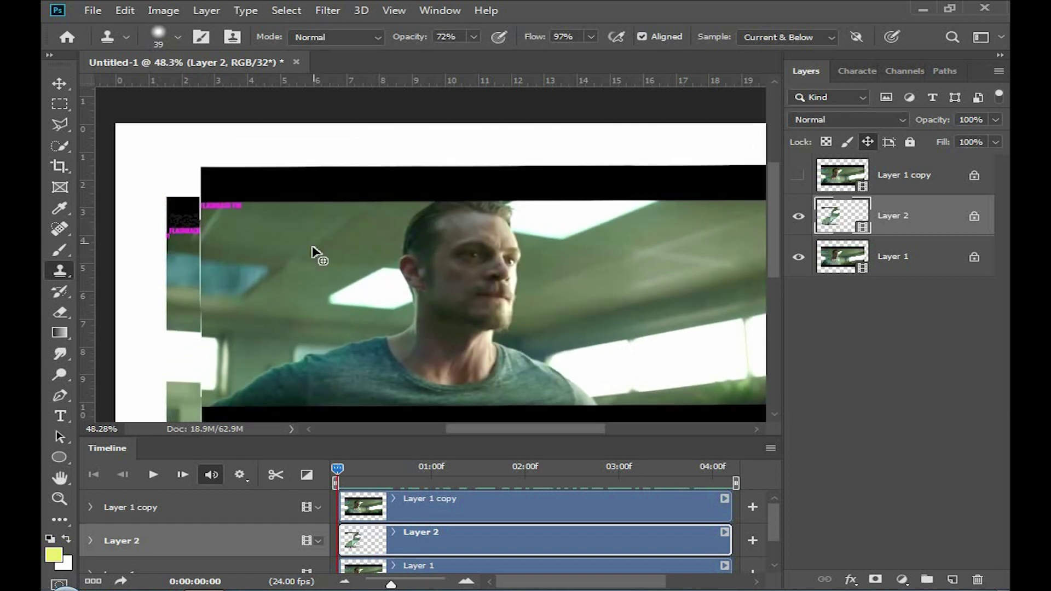
{"action": "scroll", "coordinate": [400, 312], "scroll_direction": "up", "scroll_amount": 3}
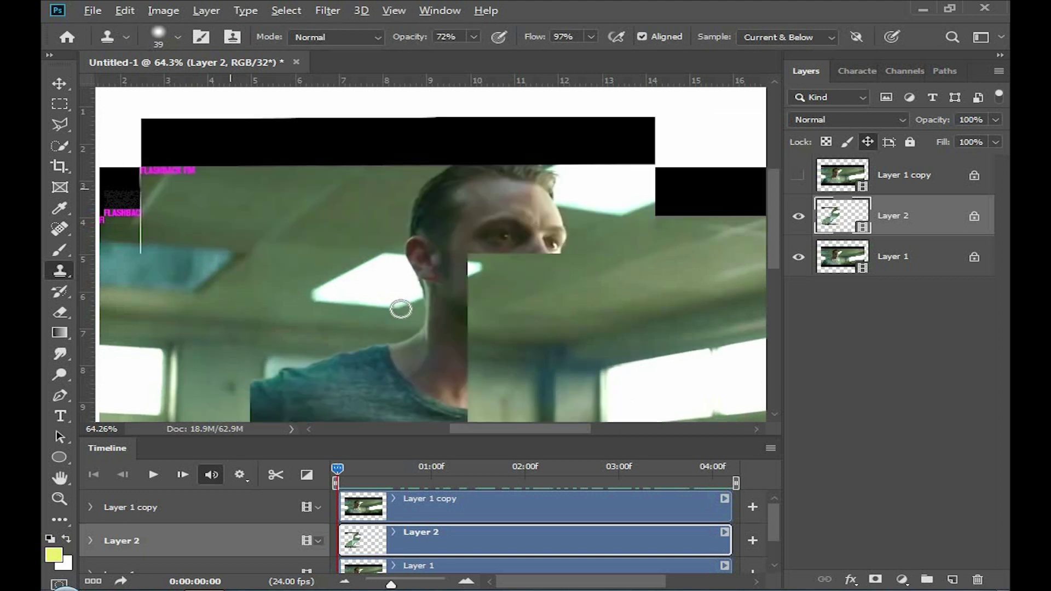
{"action": "scroll", "coordinate": [303, 218], "scroll_direction": "up", "scroll_amount": 2}
{"action": "left_click_drag", "start_coordinate": [303, 219], "coordinate": [352, 228]}
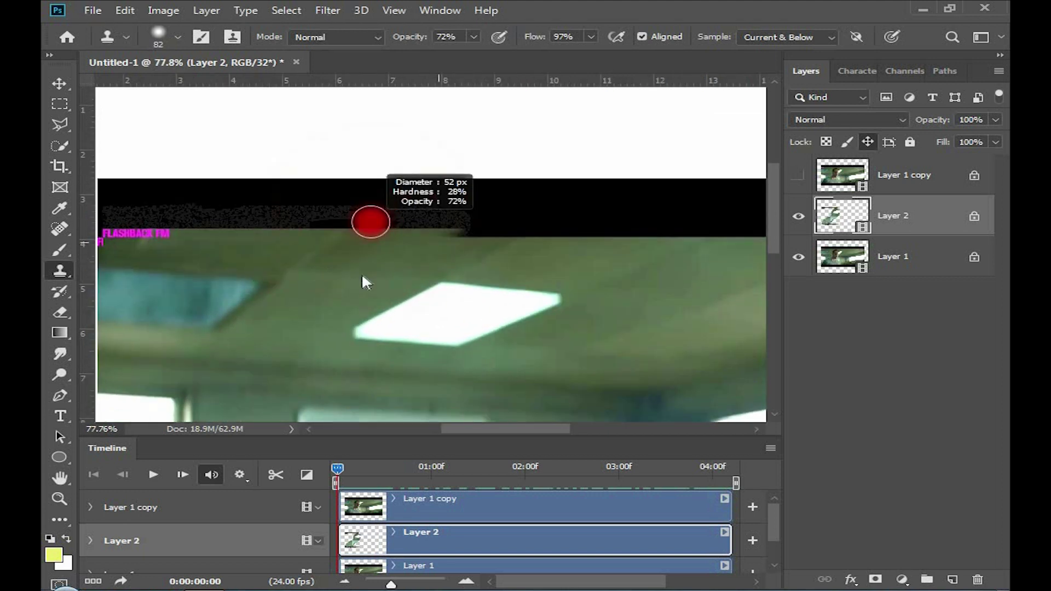
{"action": "left_click_drag", "start_coordinate": [363, 219], "coordinate": [368, 265]}
{"action": "left_click_drag", "start_coordinate": [383, 216], "coordinate": [289, 198]}
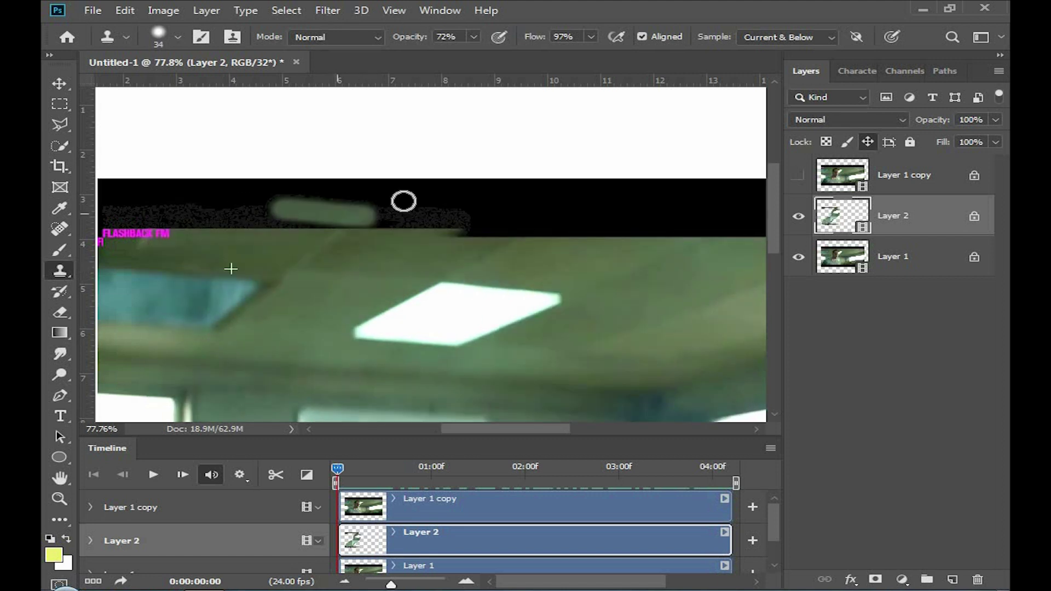
Step: Paint dark cloned fill across the top, trying and undoing a patch layer shift
{"action": "left_click_drag", "start_coordinate": [233, 165], "coordinate": [408, 167]}
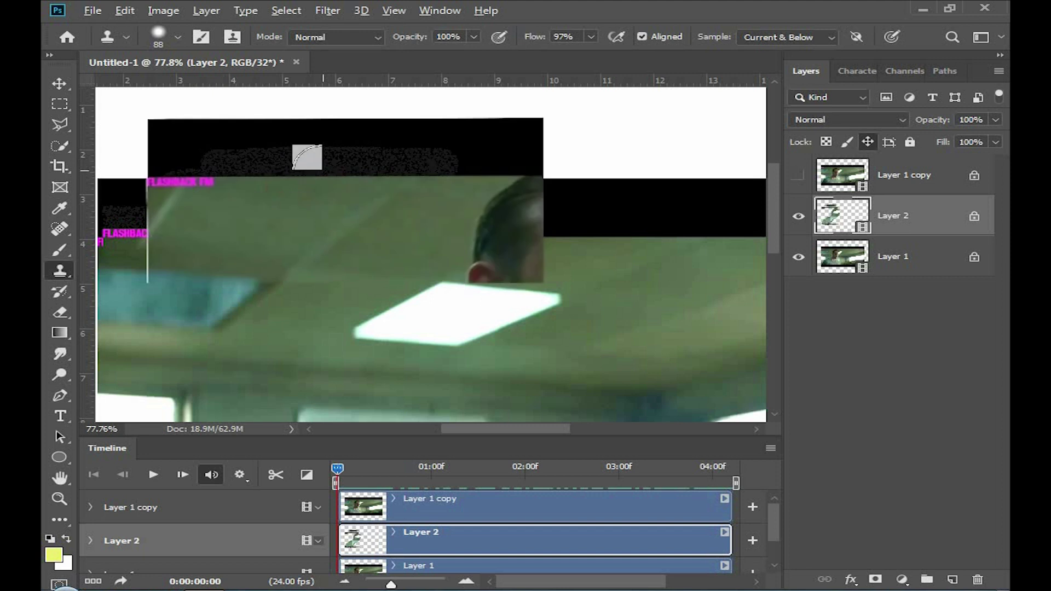
{"action": "left_click_drag", "start_coordinate": [304, 161], "coordinate": [277, 168]}
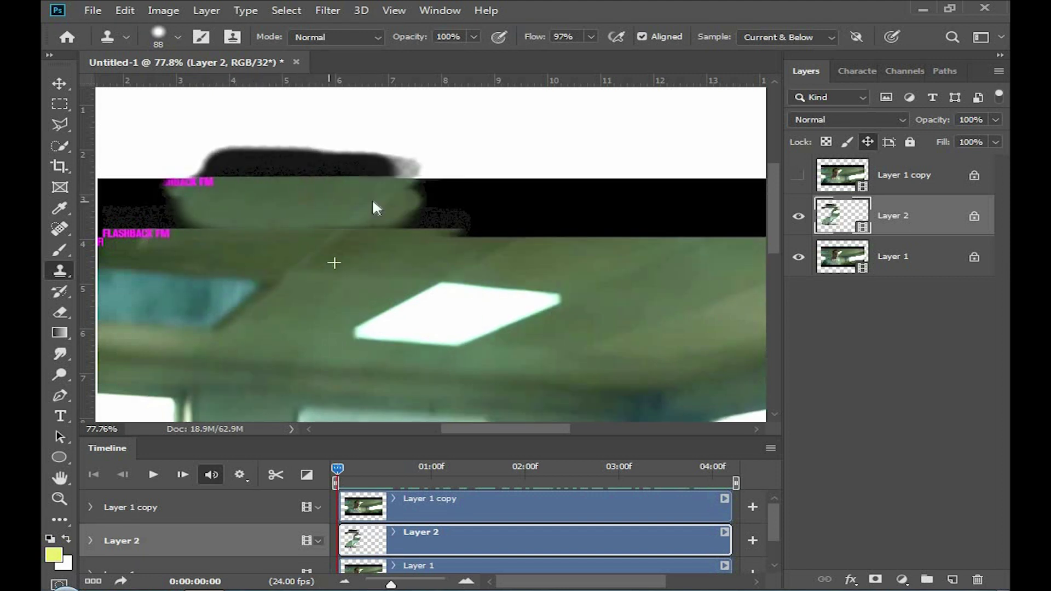
{"action": "left_click_drag", "start_coordinate": [298, 209], "coordinate": [458, 215]}
{"action": "mouse_move", "coordinate": [313, 186]}
{"action": "left_mouse_down"}
{"action": "mouse_move", "coordinate": [286, 136]}
{"action": "mouse_move", "coordinate": [356, 187]}
{"action": "left_mouse_up"}
{"action": "scroll", "coordinate": [391, 231], "scroll_direction": "up", "scroll_amount": 2}
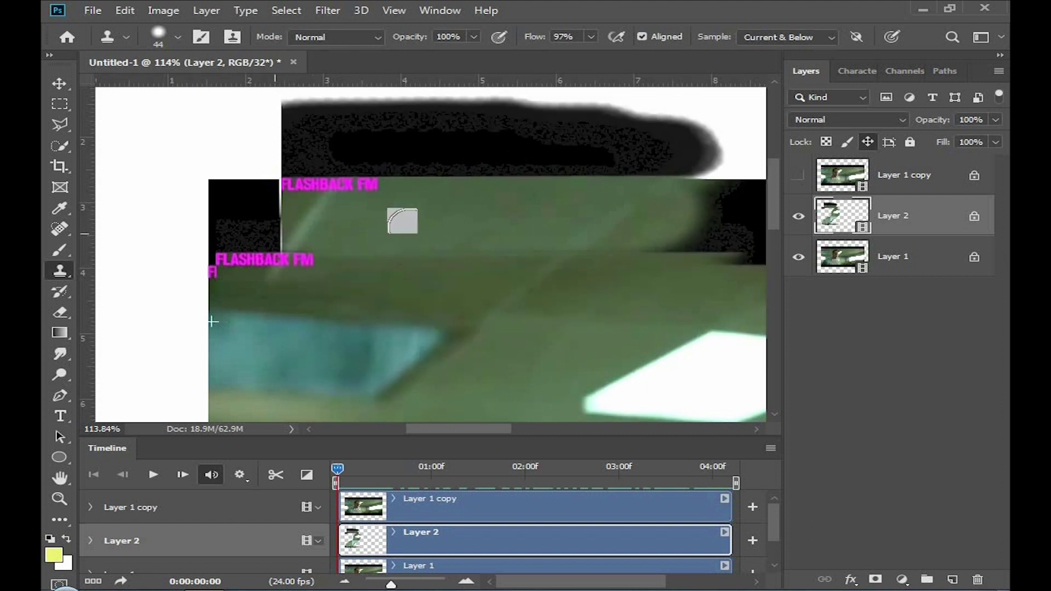
{"action": "scroll", "coordinate": [390, 231], "scroll_direction": "right", "scroll_amount": 6}
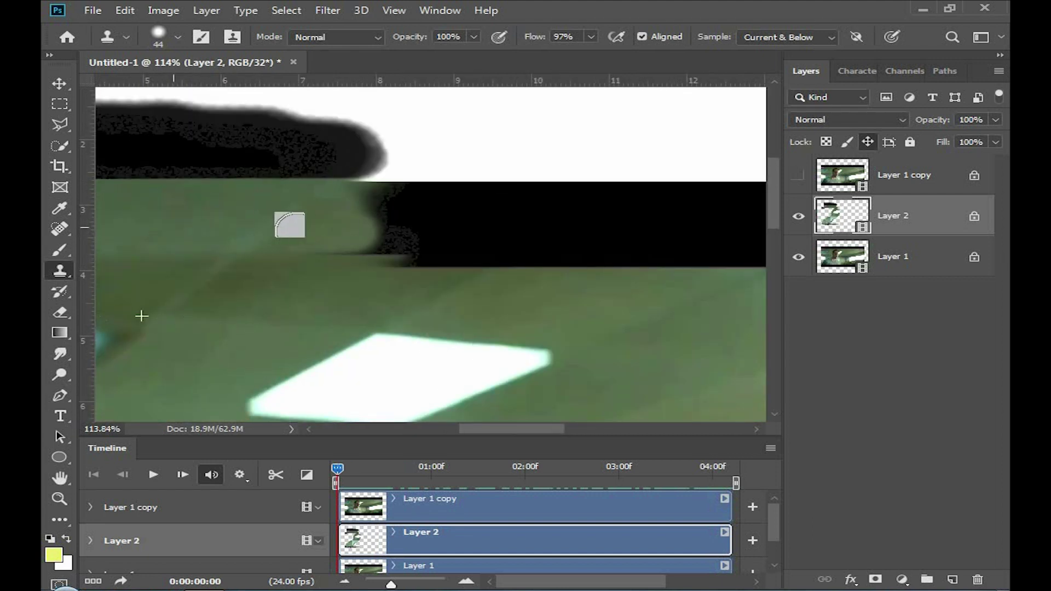
{"action": "left_click_drag", "start_coordinate": [358, 303], "coordinate": [359, 213]}
{"action": "key", "text": "ctrl+z"}
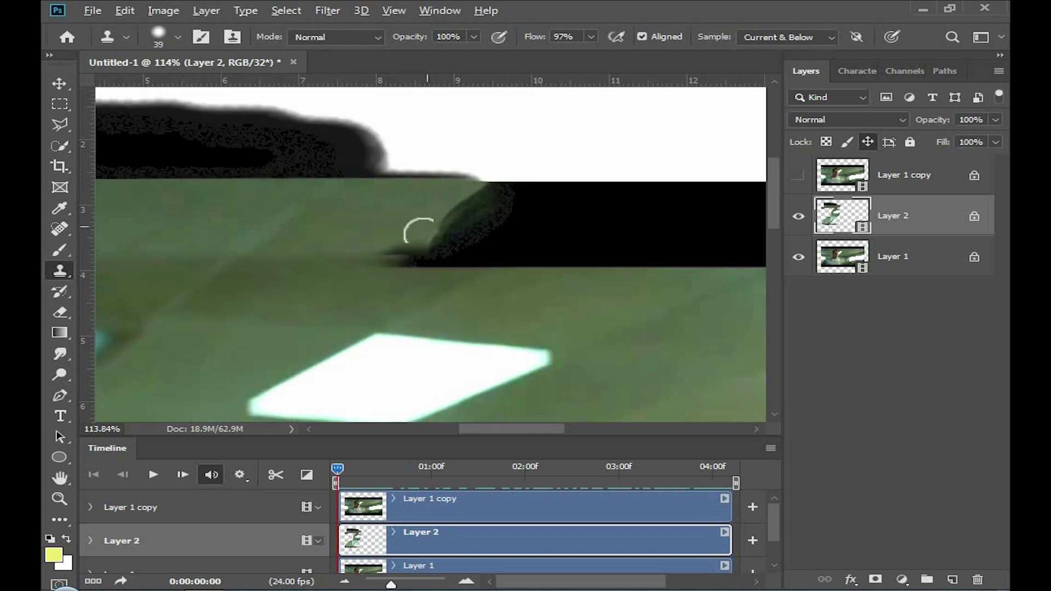
Step: Clone ceiling texture across the black band and the top-right corner
{"action": "scroll", "coordinate": [295, 233], "scroll_direction": "down", "scroll_amount": 2}
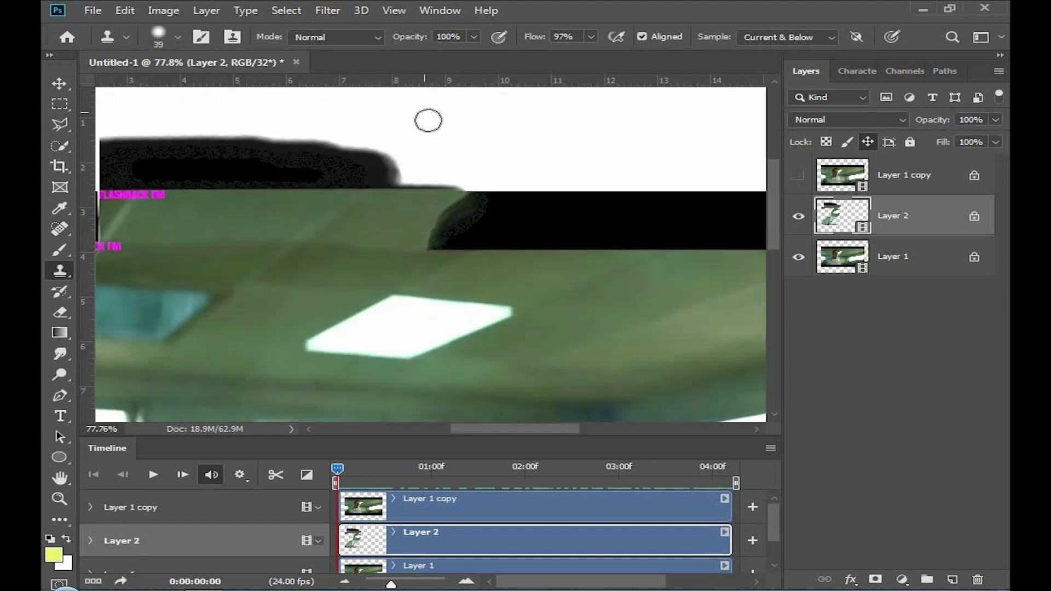
{"action": "scroll", "coordinate": [438, 204], "scroll_direction": "down", "scroll_amount": 1}
{"action": "scroll", "coordinate": [438, 205], "scroll_direction": "right", "scroll_amount": 3}
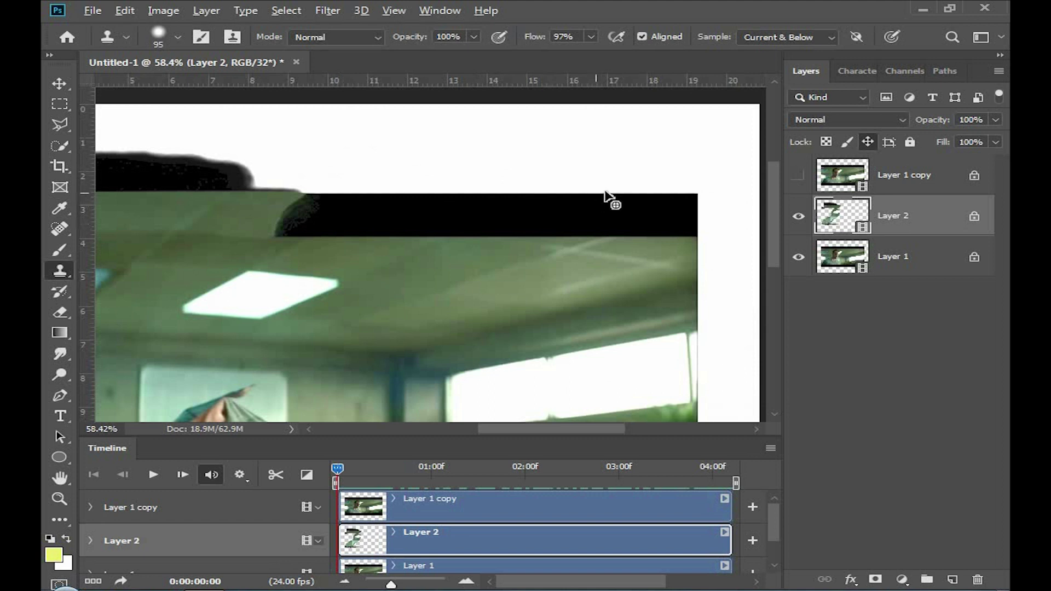
{"action": "key", "text": "ctrl+z"}
{"action": "mouse_move", "coordinate": [489, 205]}
{"action": "left_mouse_down"}
{"action": "mouse_move", "coordinate": [256, 203]}
{"action": "mouse_move", "coordinate": [298, 183]}
{"action": "mouse_move", "coordinate": [577, 213]}
{"action": "mouse_move", "coordinate": [491, 183]}
{"action": "mouse_move", "coordinate": [582, 211]}
{"action": "mouse_move", "coordinate": [572, 227]}
{"action": "left_mouse_up"}
{"action": "left_click_drag", "start_coordinate": [675, 224], "coordinate": [679, 228]}
{"action": "left_click", "coordinate": [620, 277], "text": "alt"}
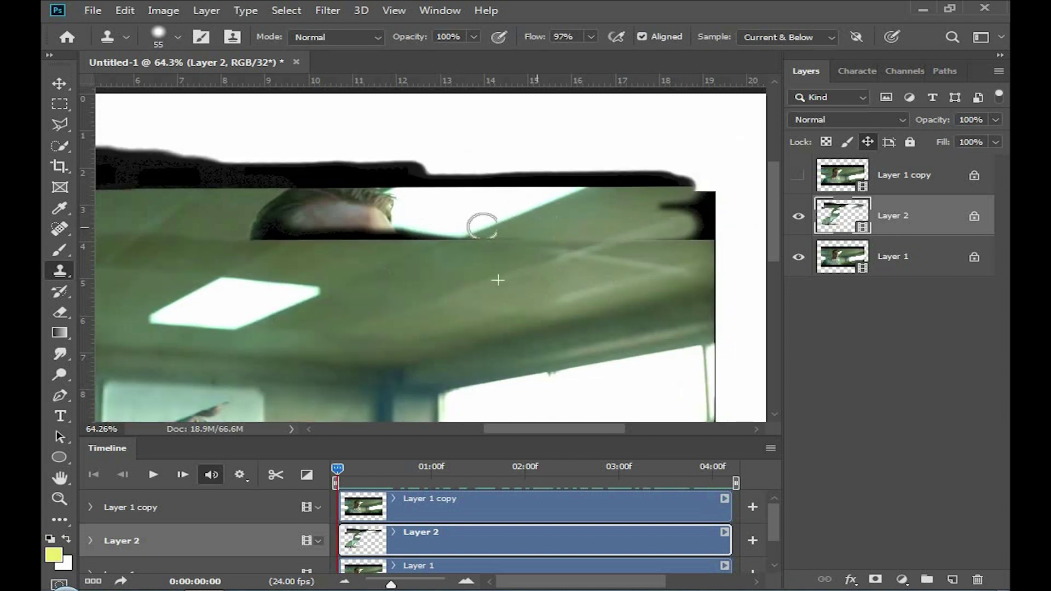
{"action": "mouse_move", "coordinate": [442, 189]}
{"action": "left_mouse_down"}
{"action": "mouse_move", "coordinate": [691, 195]}
{"action": "mouse_move", "coordinate": [711, 208]}
{"action": "left_mouse_up"}
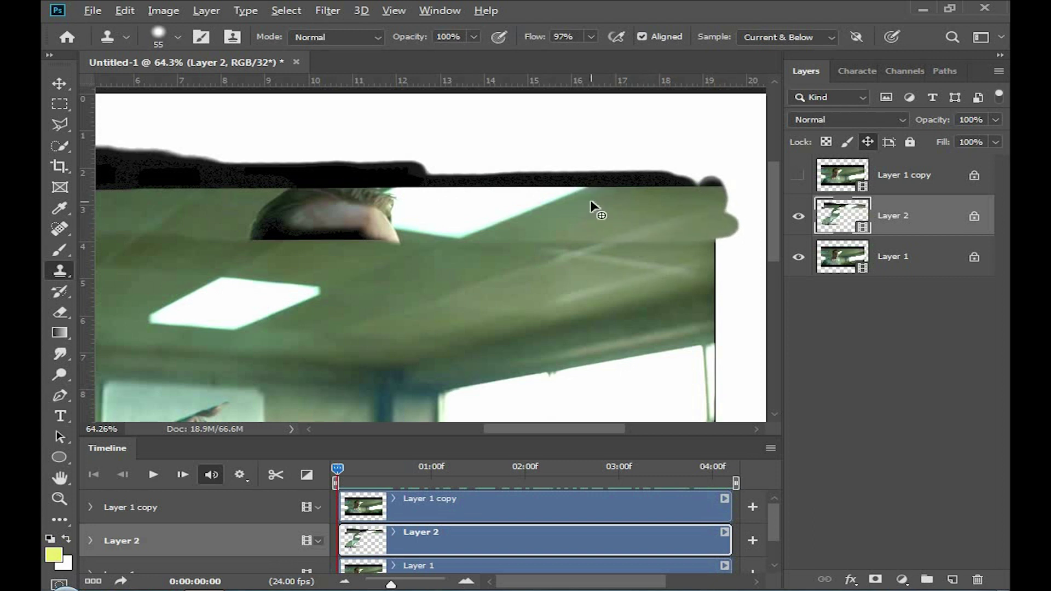
Step: Fit the document in view and hide Layer 1 copy
{"action": "key", "text": "ctrl+0"}
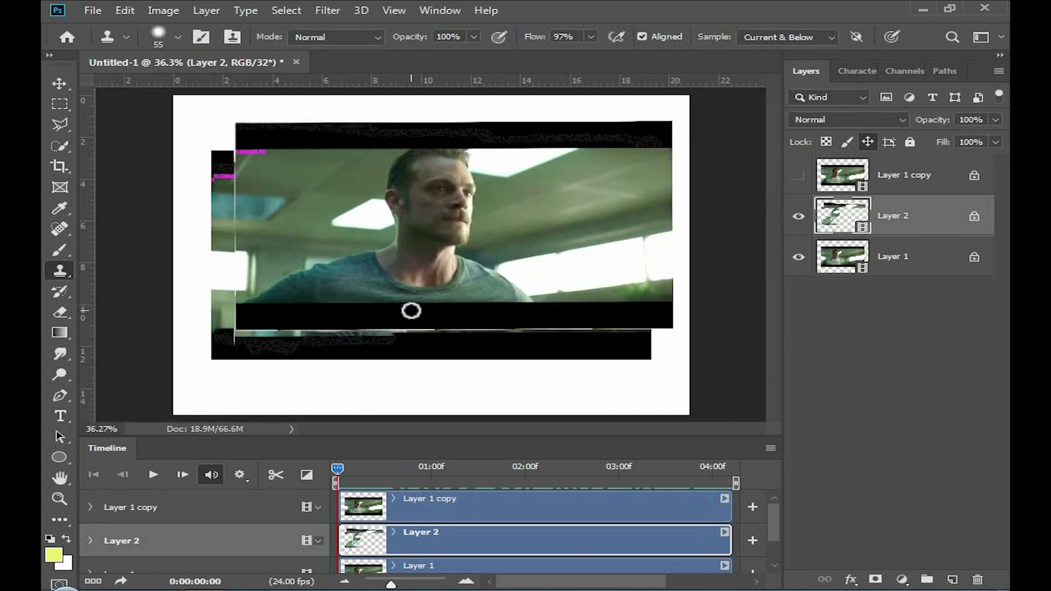
{"action": "scroll", "coordinate": [405, 262], "scroll_direction": "up", "scroll_amount": 3}
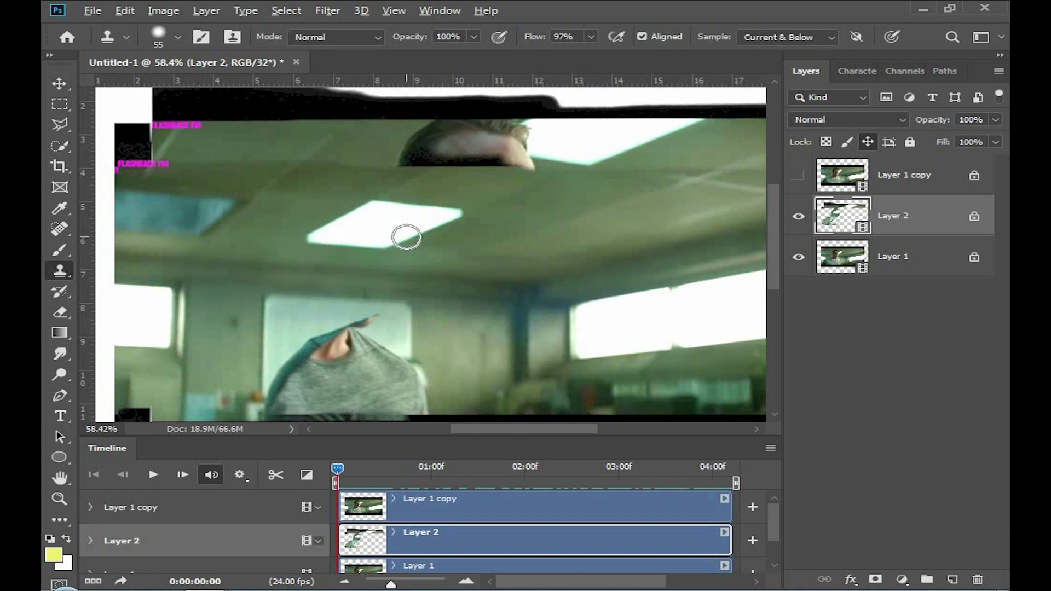
{"action": "scroll", "coordinate": [419, 225], "scroll_direction": "up", "scroll_amount": 1}
{"action": "scroll", "coordinate": [420, 225], "scroll_direction": "left", "scroll_amount": 1}
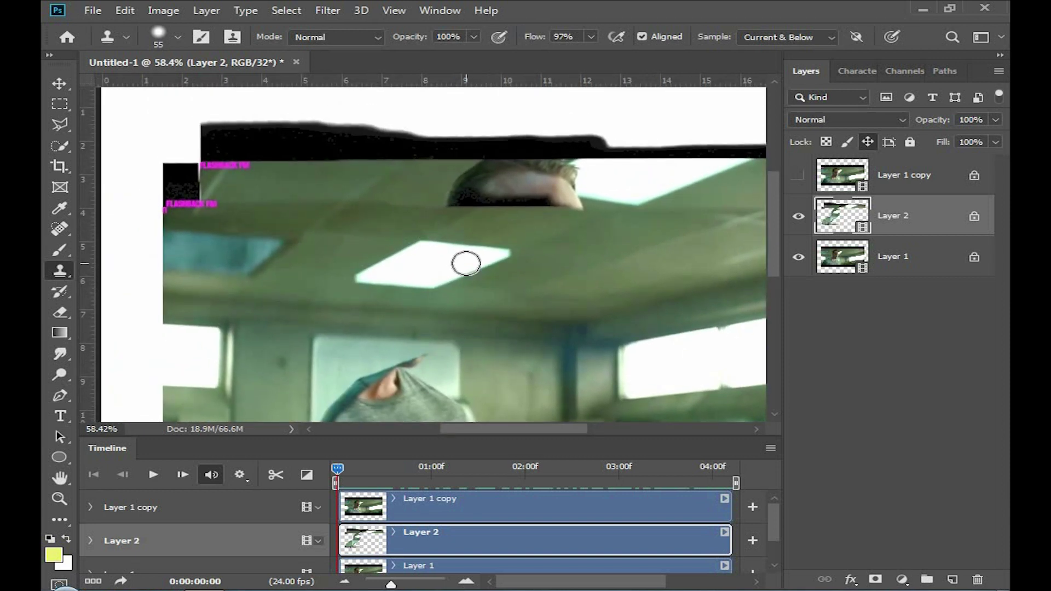
{"action": "left_click", "coordinate": [799, 175]}
{"action": "scroll", "coordinate": [268, 213], "scroll_direction": "up", "scroll_amount": 1}
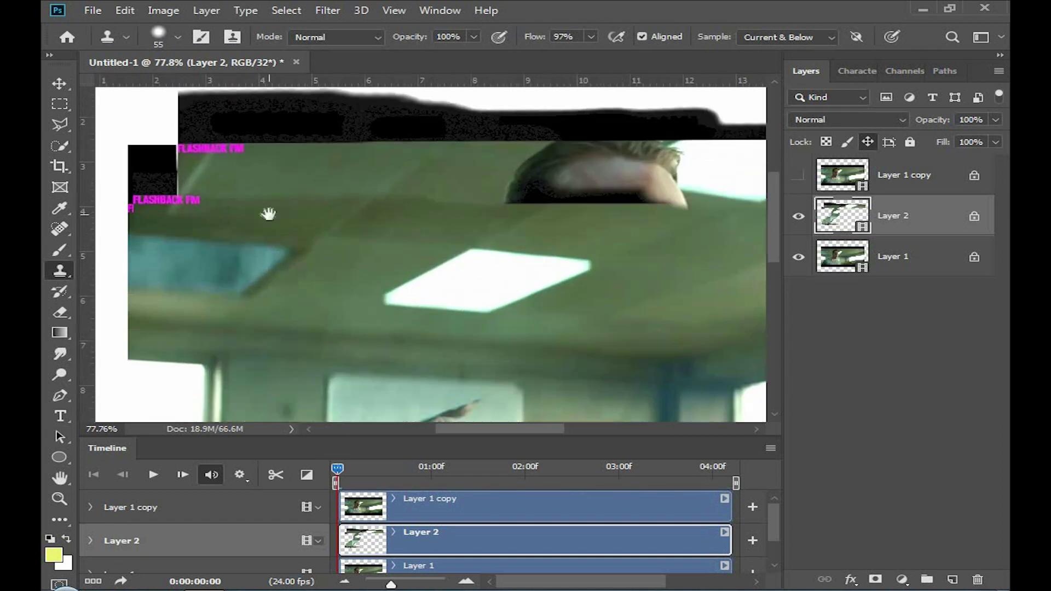
{"action": "left_click_drag", "start_coordinate": [268, 213], "coordinate": [266, 253]}
Step: Lasso the dark strip along the top edge of the frame
{"action": "left_click", "coordinate": [58, 106]}
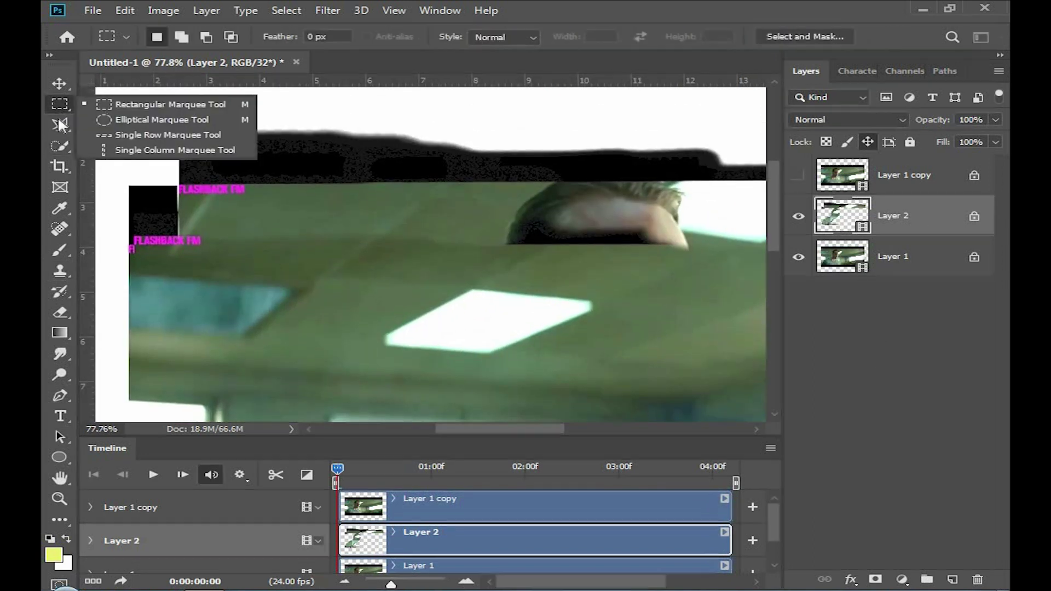
{"action": "left_click", "coordinate": [59, 125]}
{"action": "left_click", "coordinate": [137, 125]}
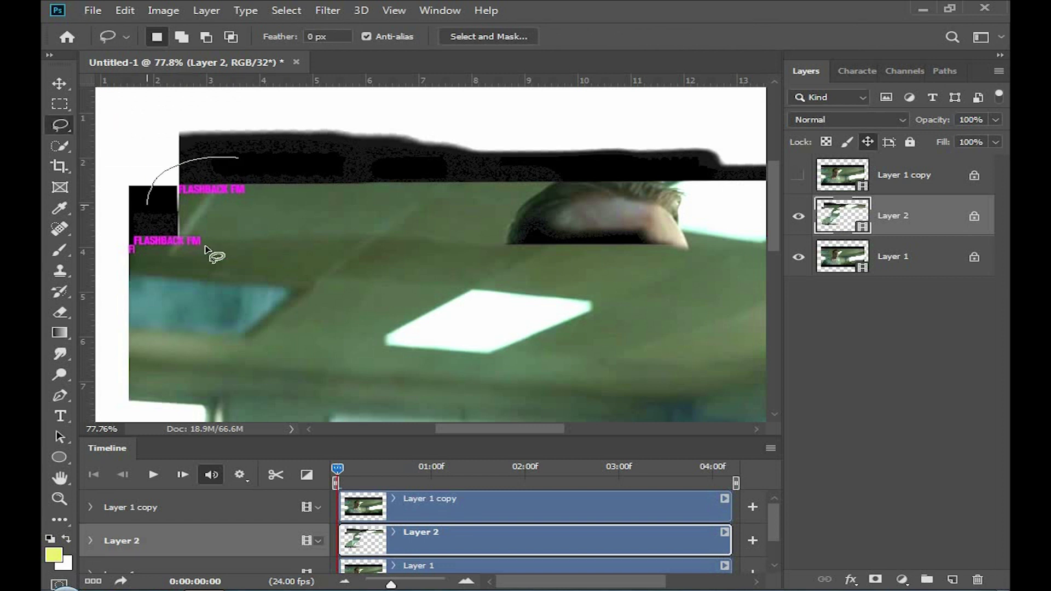
{"action": "left_click_drag", "start_coordinate": [534, 212], "coordinate": [536, 219]}
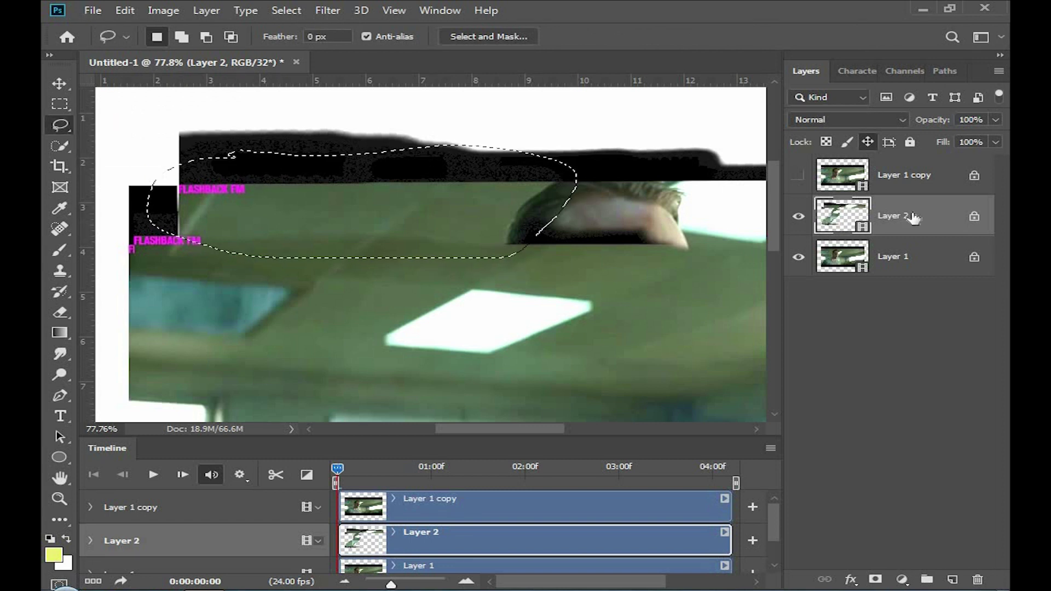
Step: Apply Levels to the selection with midtone input set to 0.93
{"action": "key", "text": "ctrl+l"}
{"action": "left_click", "coordinate": [701, 255]}
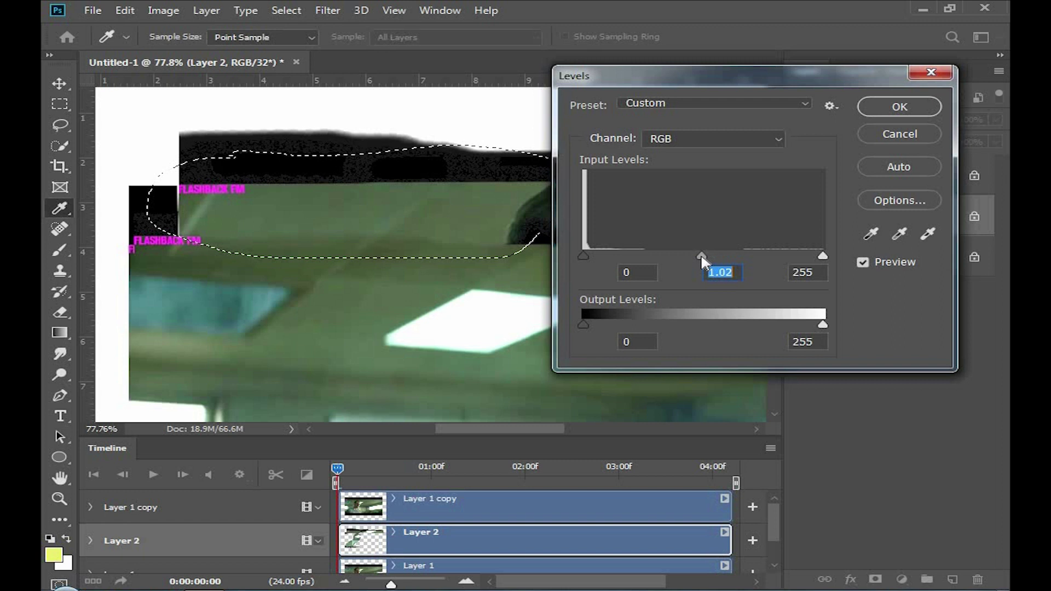
{"action": "key", "text": "Down"}
{"action": "key", "text": "Down"}
{"action": "key", "text": "Down"}
{"action": "key", "text": "Down"}
{"action": "key", "text": "Down"}
{"action": "key", "text": "Down"}
{"action": "key", "text": "Down"}
{"action": "key", "text": "Down"}
{"action": "key", "text": "Down"}
{"action": "key", "text": "Up"}
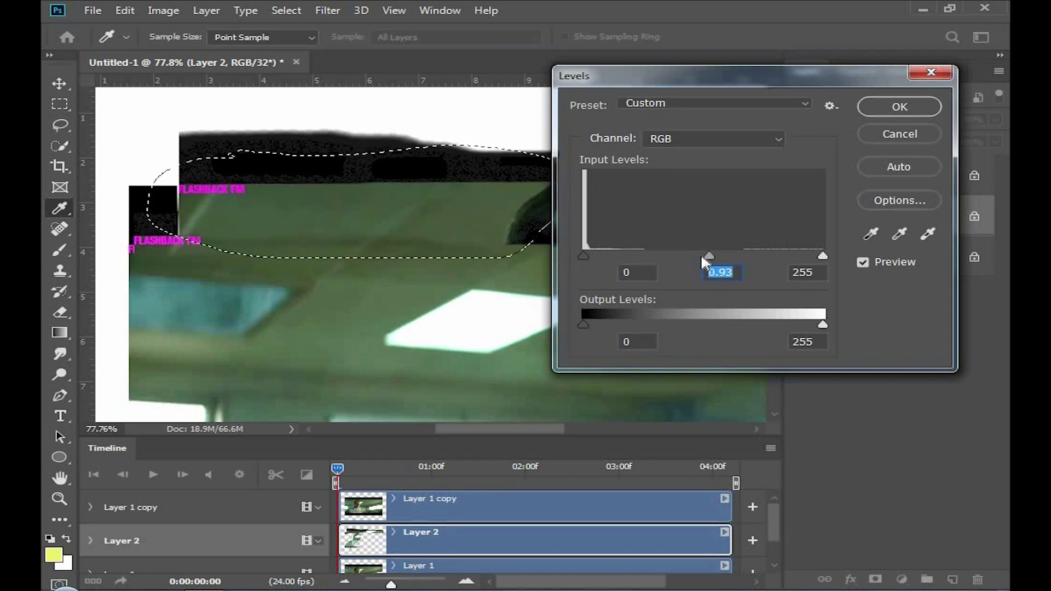
{"action": "left_click", "coordinate": [893, 107]}
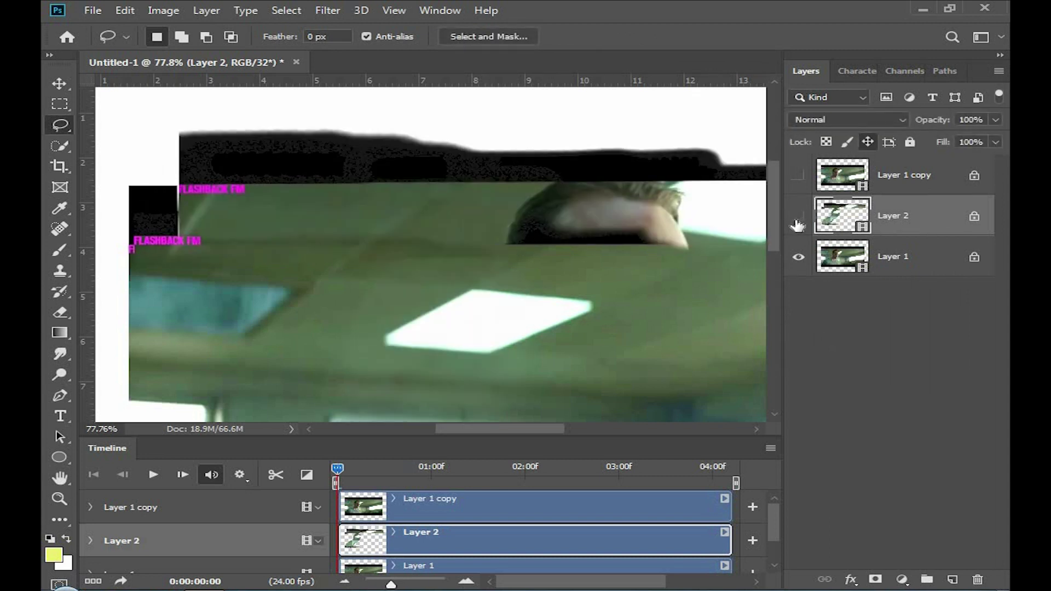
Step: Lasso a thin ceiling strip from the FLASHBACK FM text toward the head
{"action": "scroll", "coordinate": [324, 265], "scroll_direction": "up", "scroll_amount": 1, "text": "alt"}
{"action": "scroll", "coordinate": [324, 265], "scroll_direction": "up", "scroll_amount": 1}
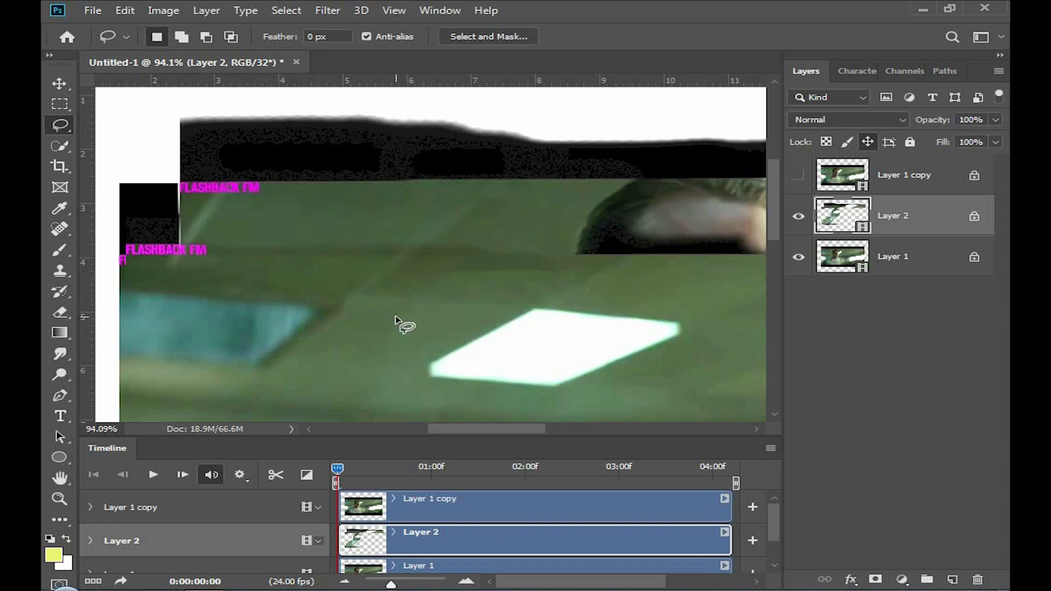
{"action": "right_click", "coordinate": [61, 132]}
{"action": "left_click", "coordinate": [126, 139]}
{"action": "scroll", "coordinate": [219, 263], "scroll_direction": "up", "scroll_amount": 2, "text": "alt"}
{"action": "right_click", "coordinate": [61, 127]}
{"action": "left_click", "coordinate": [126, 124]}
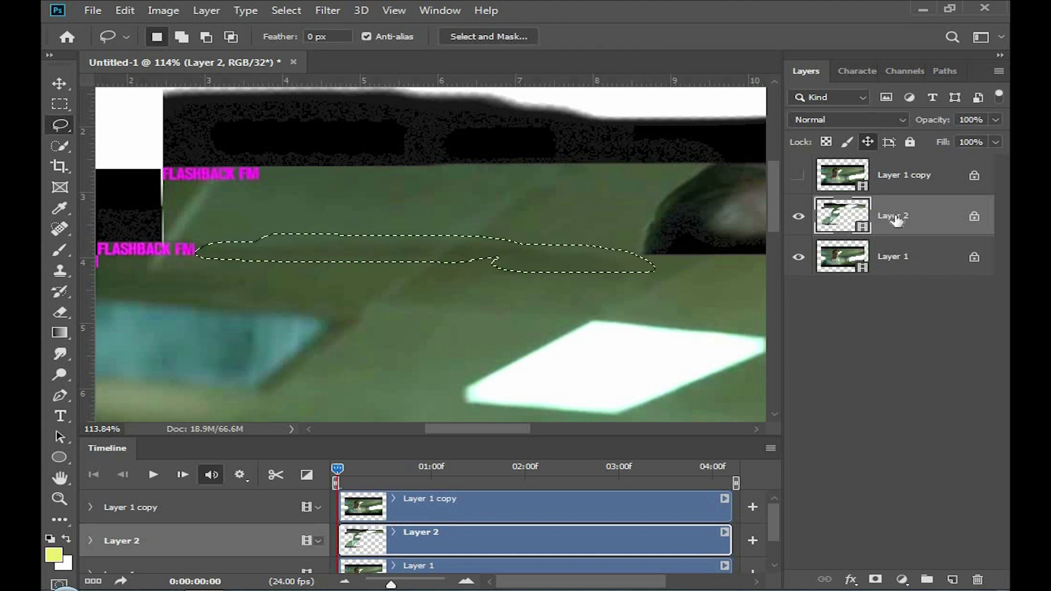
Step: Try a slight midtone lightening in Levels on the new selection, then close it
{"action": "key", "text": "ctrl+l"}
{"action": "left_click_drag", "start_coordinate": [704, 255], "coordinate": [701, 255]}
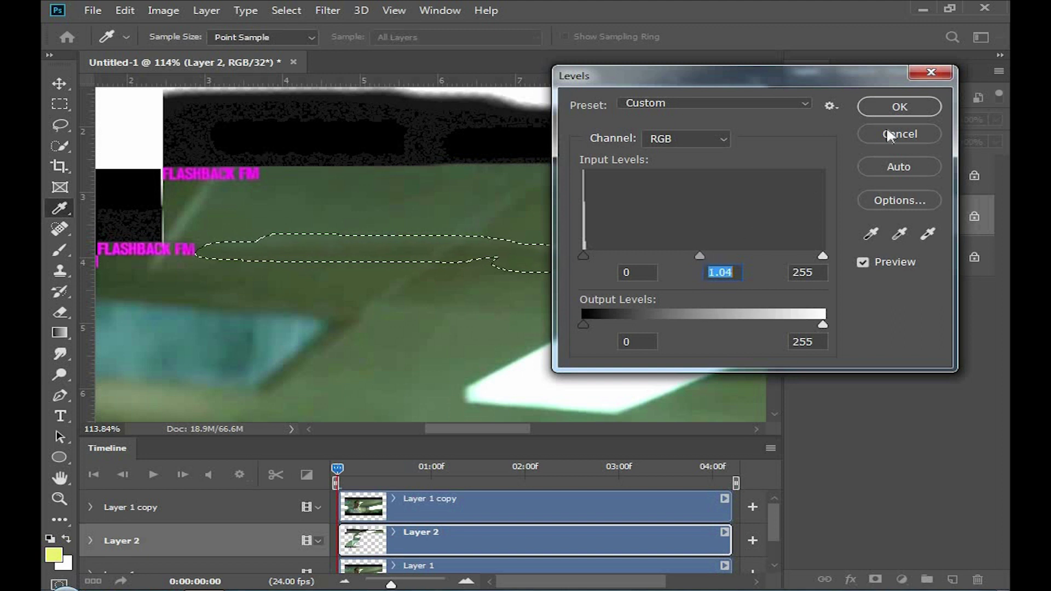
{"action": "left_click", "coordinate": [899, 134]}
{"action": "scroll", "coordinate": [549, 265], "scroll_direction": "down", "scroll_amount": 3}
{"action": "scroll", "coordinate": [549, 269], "scroll_direction": "up", "scroll_amount": 2}
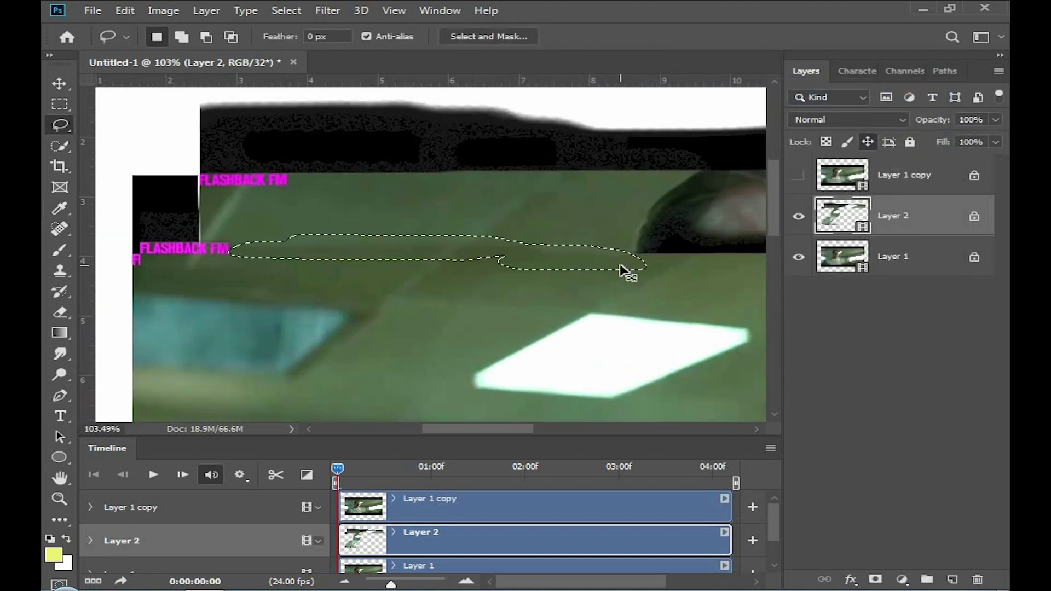
Step: Toggle Layer 2 off and back on to compare the patch
{"action": "scroll", "coordinate": [547, 262], "scroll_direction": "down", "scroll_amount": 2}
{"action": "scroll", "coordinate": [445, 253], "scroll_direction": "down", "scroll_amount": 2}
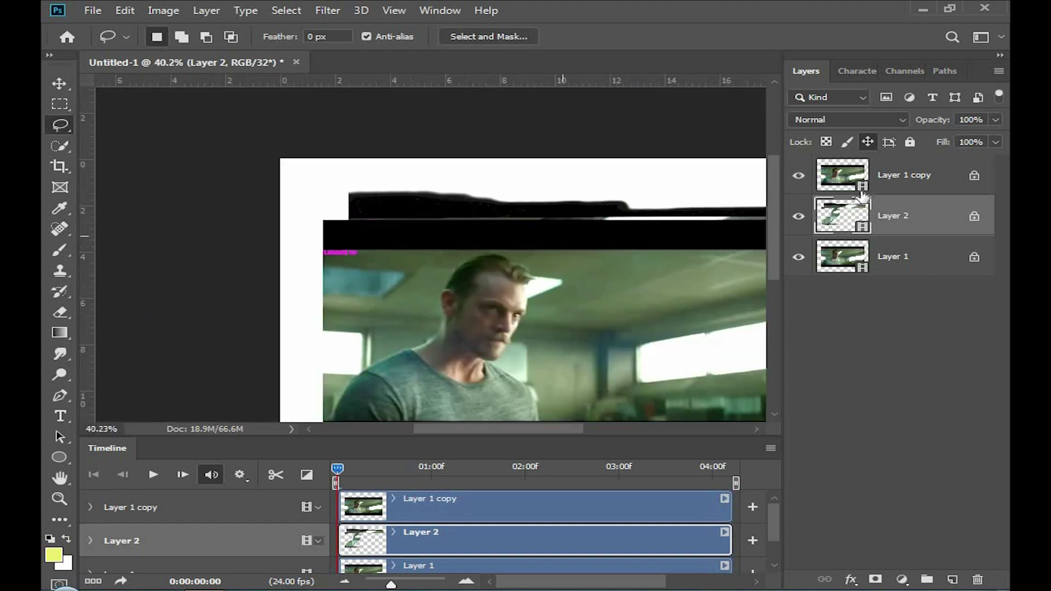
{"action": "left_click", "coordinate": [798, 216]}
{"action": "scroll", "coordinate": [383, 241], "scroll_direction": "up", "scroll_amount": 2}
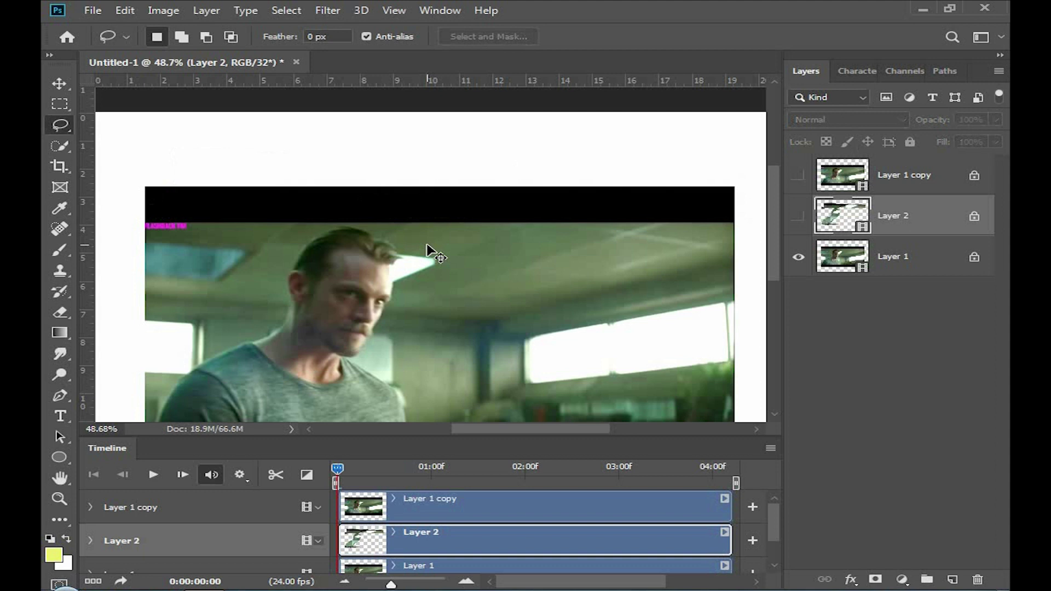
{"action": "left_click", "coordinate": [799, 218]}
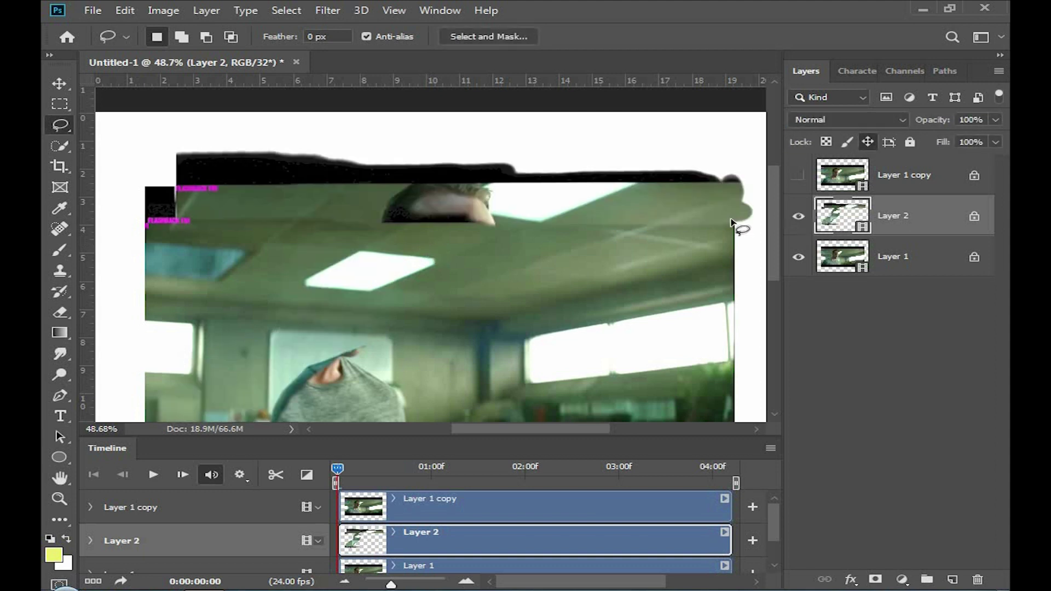
{"action": "scroll", "coordinate": [465, 249], "scroll_direction": "up", "scroll_amount": 1}
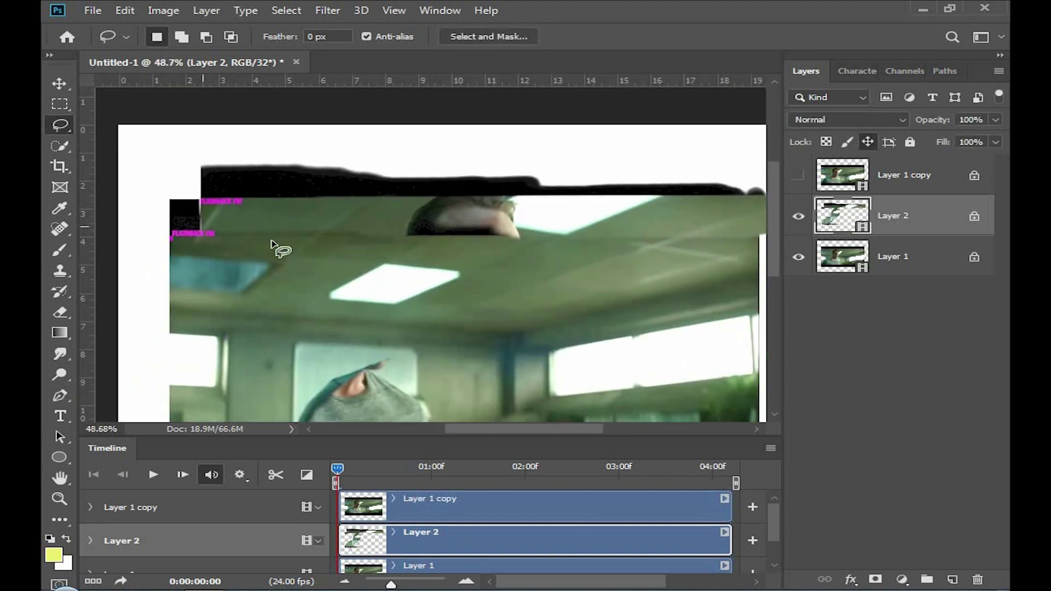
{"action": "scroll", "coordinate": [272, 244], "scroll_direction": "down", "scroll_amount": 2}
Step: Scrub the playhead to 0:00:02:07 and reactivate Clone Stamp at size 55
{"action": "left_click", "coordinate": [61, 250]}
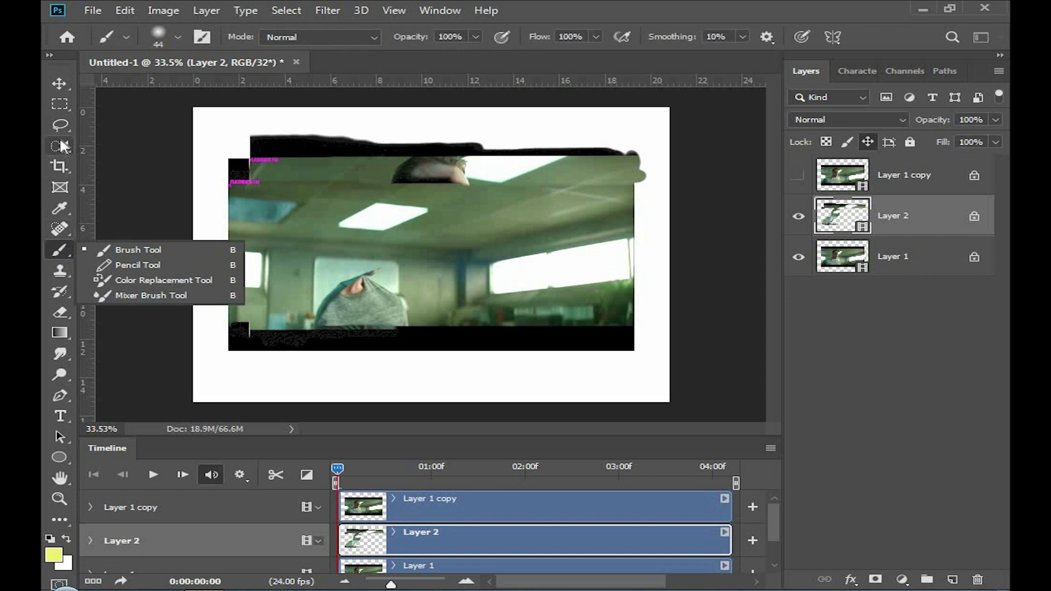
{"action": "left_click", "coordinate": [886, 219]}
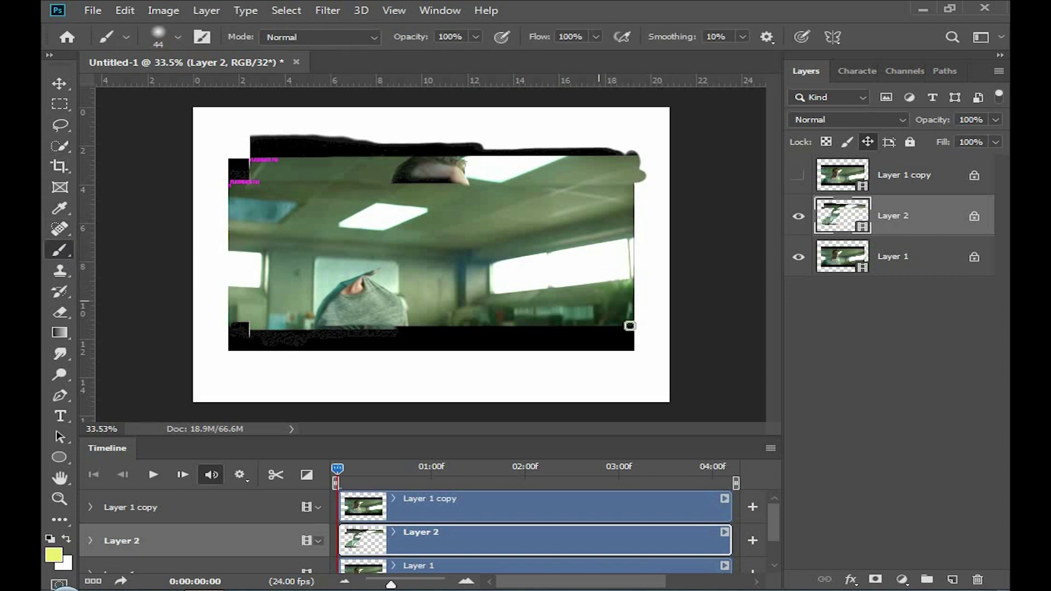
{"action": "mouse_move", "coordinate": [338, 469]}
{"action": "left_mouse_down"}
{"action": "mouse_move", "coordinate": [630, 480]}
{"action": "mouse_move", "coordinate": [493, 468]}
{"action": "left_mouse_up"}
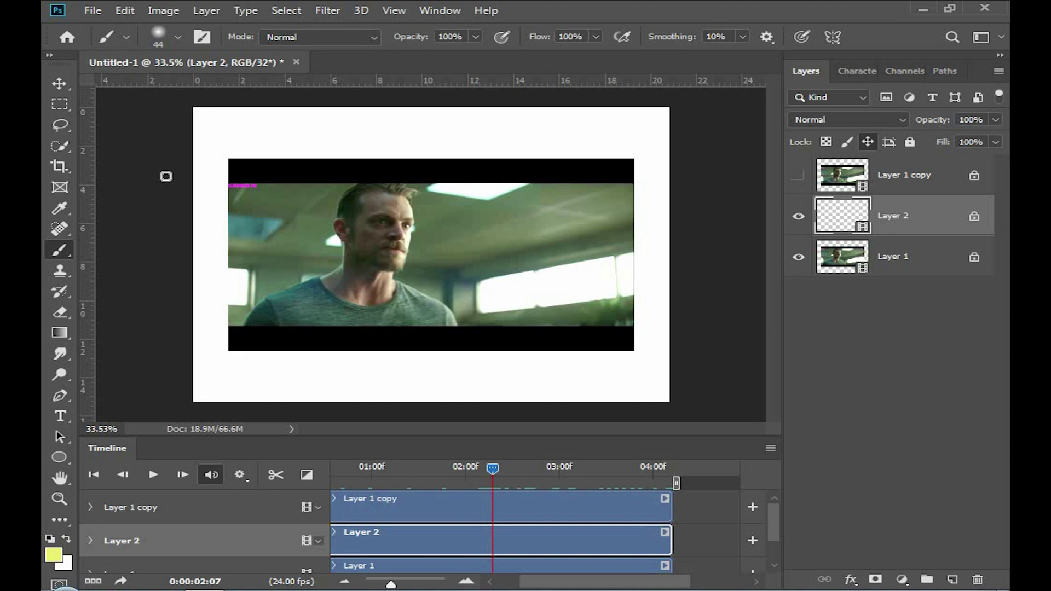
{"action": "left_click", "coordinate": [60, 271]}
{"action": "scroll", "coordinate": [445, 211], "scroll_direction": "up", "scroll_amount": 2}
{"action": "scroll", "coordinate": [420, 192], "scroll_direction": "up", "scroll_amount": 2}
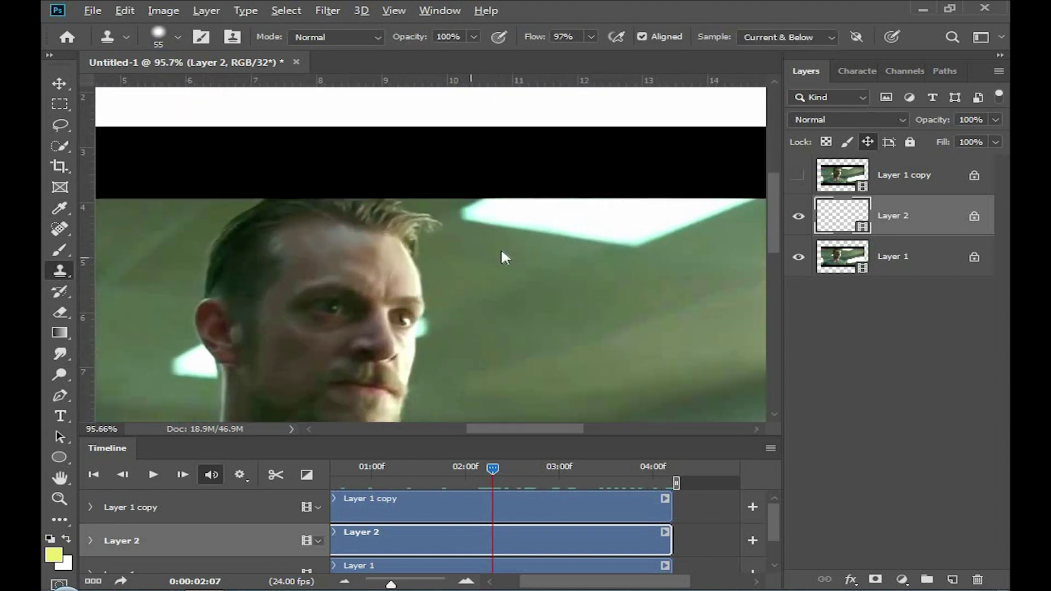
Step: At frame 0, clone ceiling texture over the head area with a size-46 brush
{"action": "left_click_drag", "start_coordinate": [449, 474], "coordinate": [334, 469]}
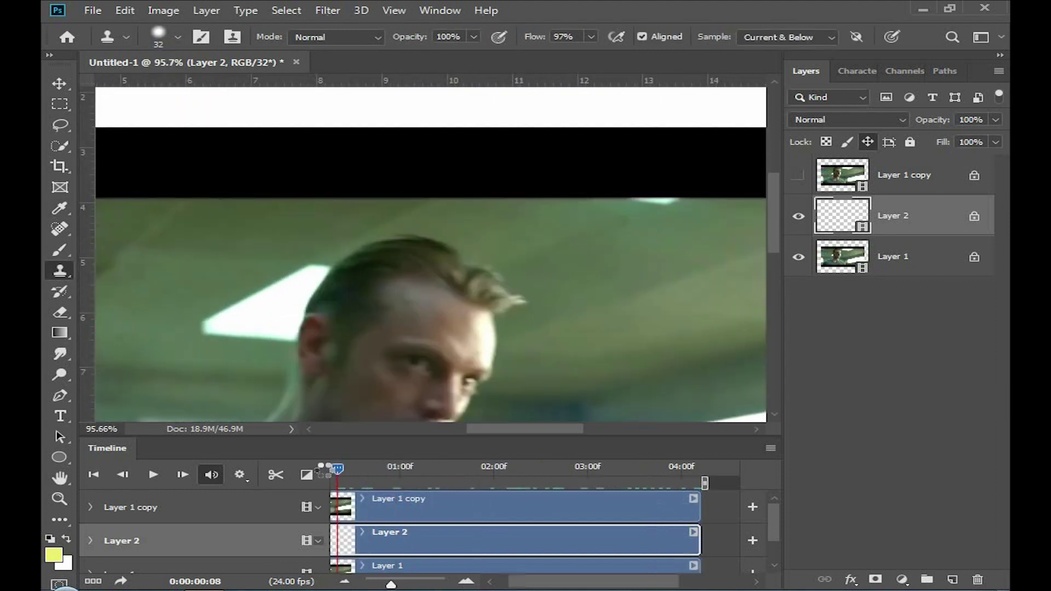
{"action": "scroll", "coordinate": [490, 223], "scroll_direction": "down", "scroll_amount": 1}
{"action": "left_click_drag", "start_coordinate": [490, 222], "coordinate": [391, 280]}
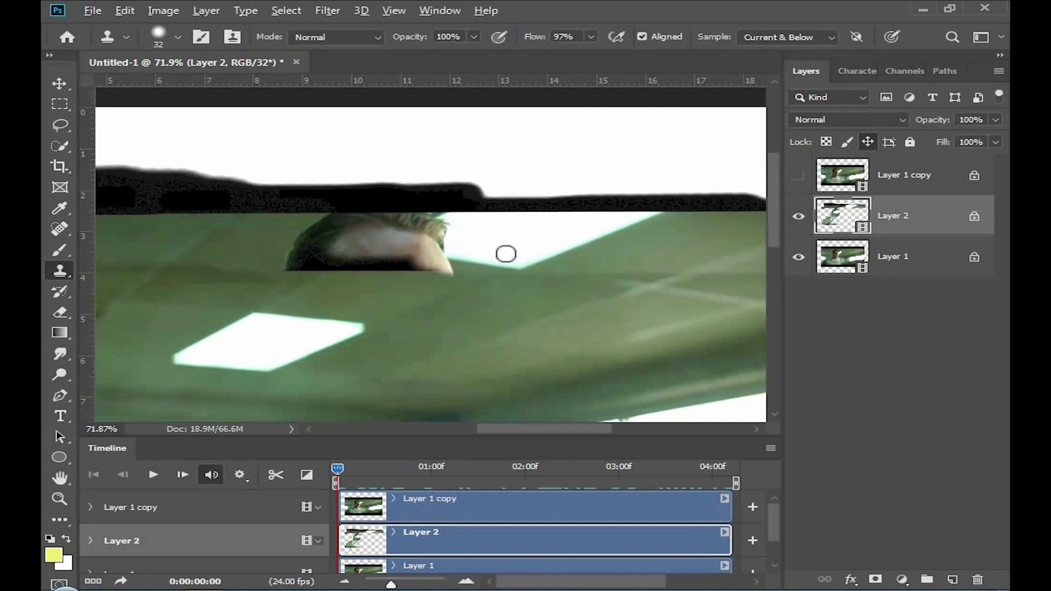
{"action": "key", "text": "bracketright"}
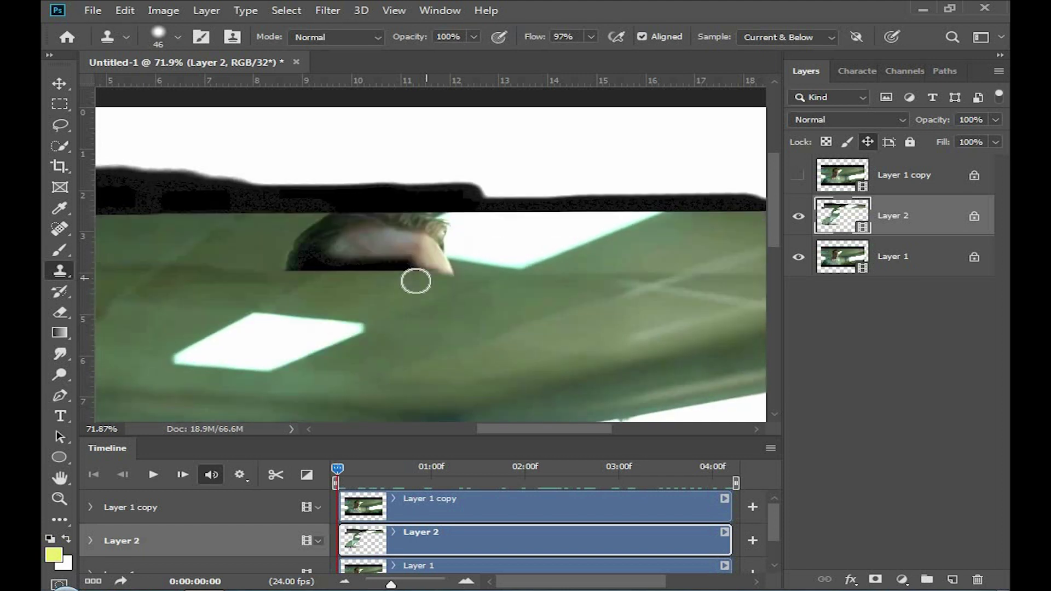
{"action": "mouse_move", "coordinate": [432, 255]}
{"action": "left_mouse_down"}
{"action": "mouse_move", "coordinate": [375, 248]}
{"action": "mouse_move", "coordinate": [446, 266]}
{"action": "left_mouse_up"}
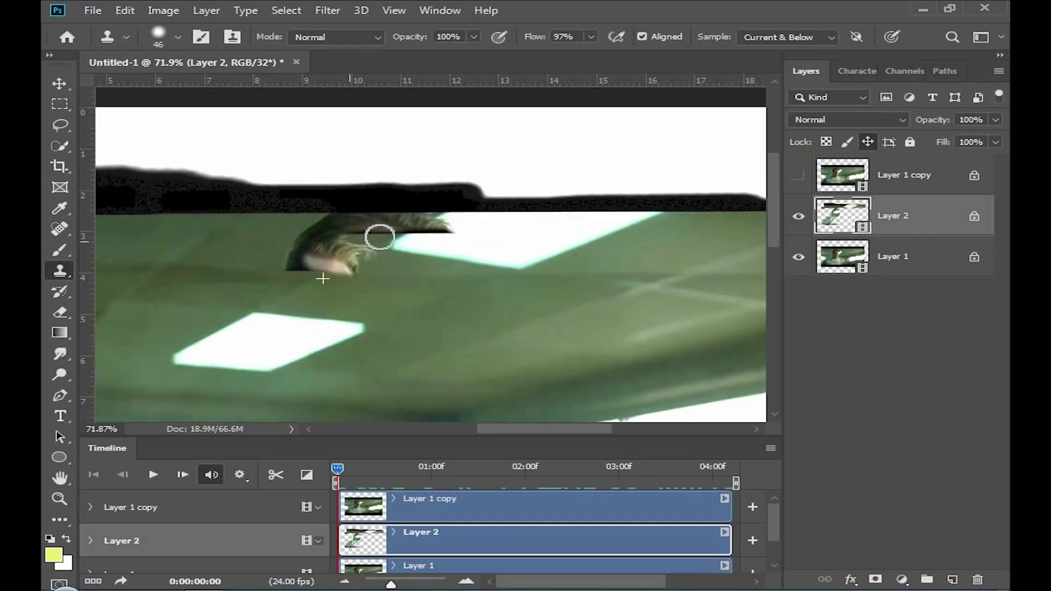
Step: Scrub the playhead to a later frame to check the patch, then back to 0:00:00:00
{"action": "scroll", "coordinate": [500, 247], "scroll_direction": "down", "scroll_amount": 3}
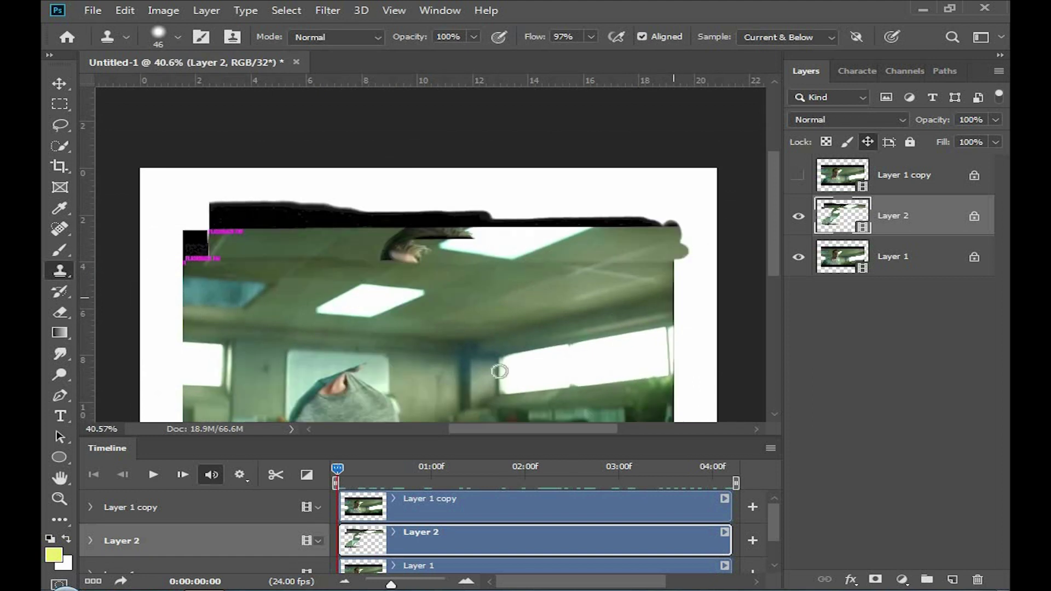
{"action": "left_click_drag", "start_coordinate": [336, 470], "coordinate": [712, 468]}
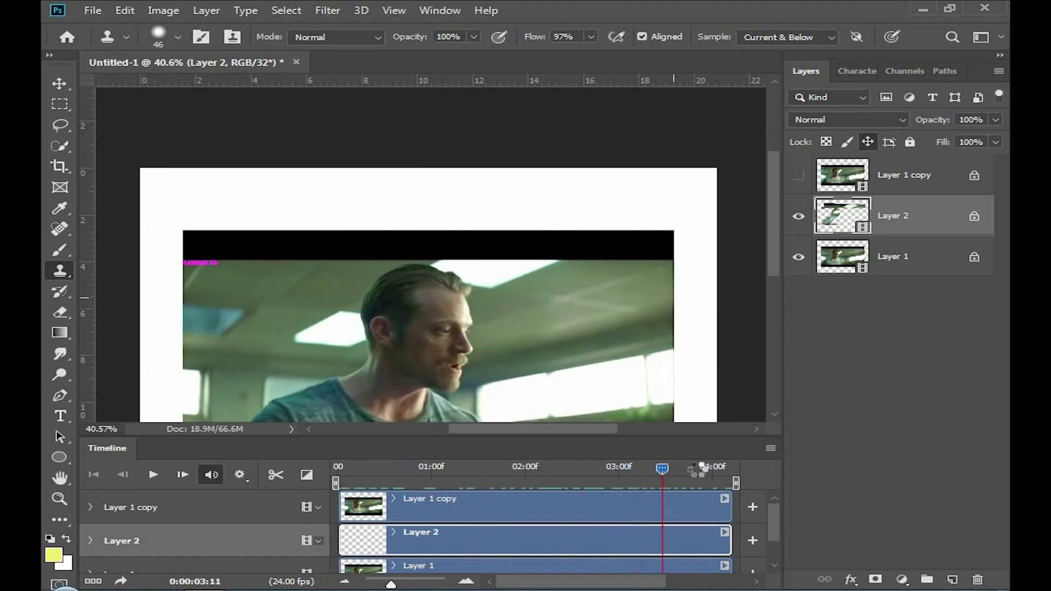
{"action": "left_click_drag", "start_coordinate": [712, 468], "coordinate": [254, 466]}
{"action": "scroll", "coordinate": [406, 244], "scroll_direction": "down", "scroll_amount": 1}
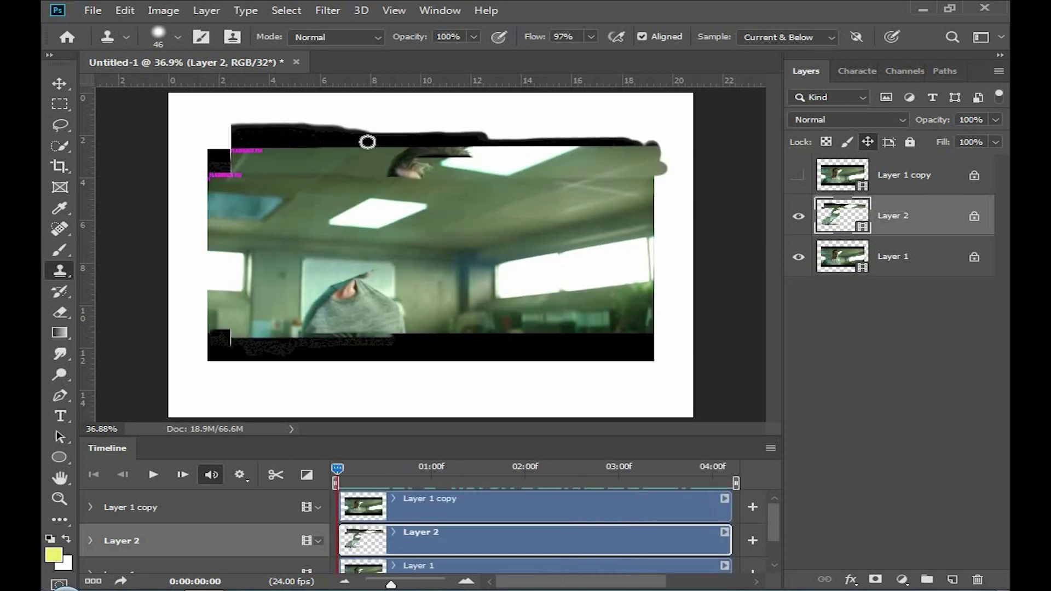
{"action": "scroll", "coordinate": [625, 197], "scroll_direction": "up", "scroll_amount": 7}
{"action": "scroll", "coordinate": [391, 226], "scroll_direction": "up", "scroll_amount": 3}
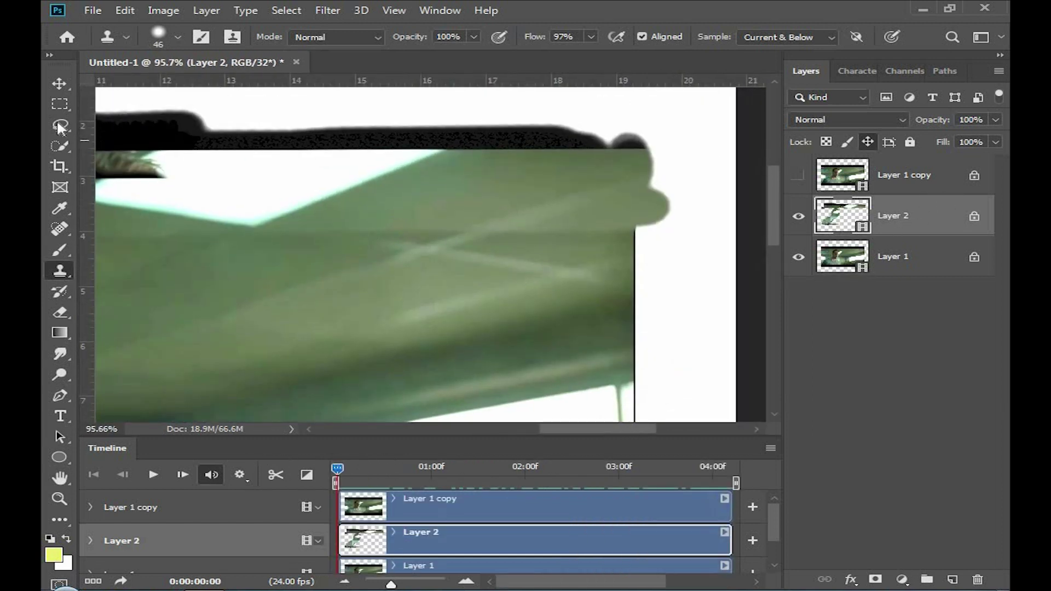
Step: With a 10 px feathered Lasso, select the bright upper-right ceiling patch
{"action": "left_click", "coordinate": [60, 124]}
{"action": "left_click", "coordinate": [152, 140]}
{"action": "left_click", "coordinate": [58, 125]}
{"action": "left_click", "coordinate": [137, 126]}
{"action": "key", "text": "alt+shift"}
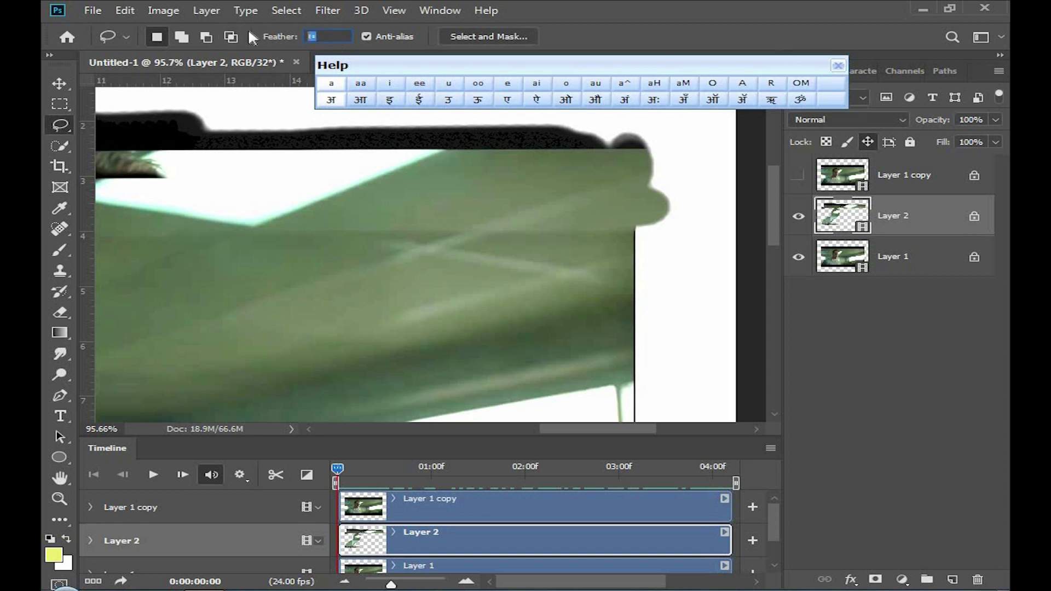
{"action": "key", "text": "Return"}
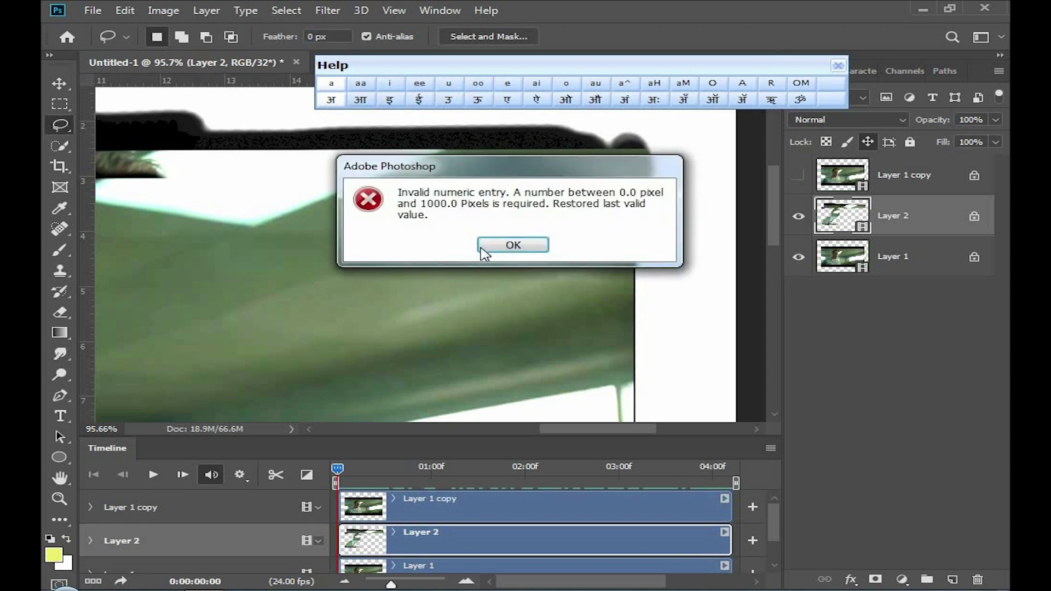
{"action": "left_click", "coordinate": [501, 241]}
{"action": "type", "text": "10px"}
{"action": "key", "text": "Return"}
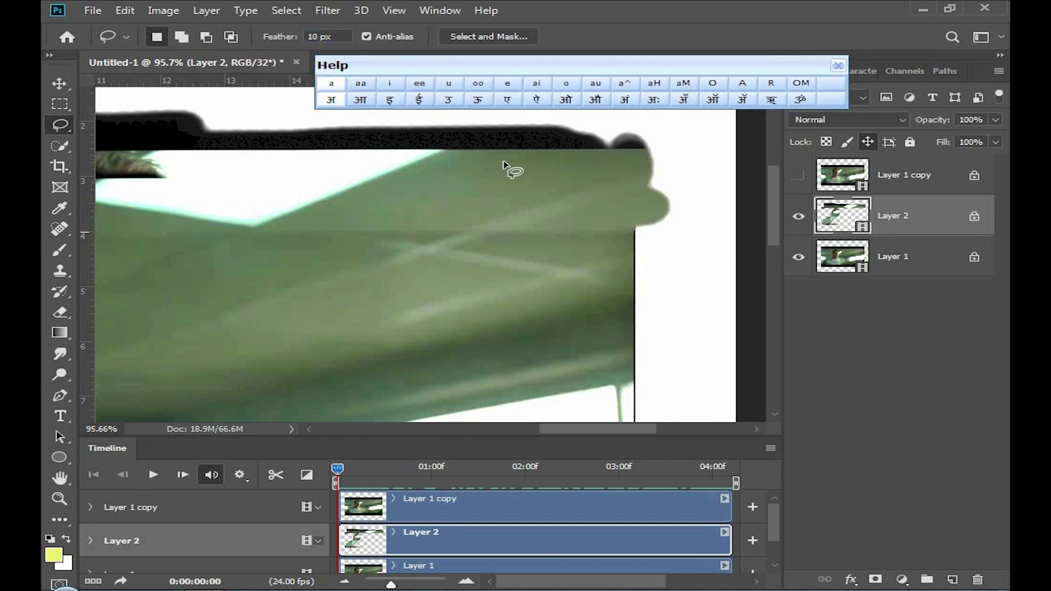
{"action": "left_click", "coordinate": [361, 156]}
{"action": "key", "text": "Return"}
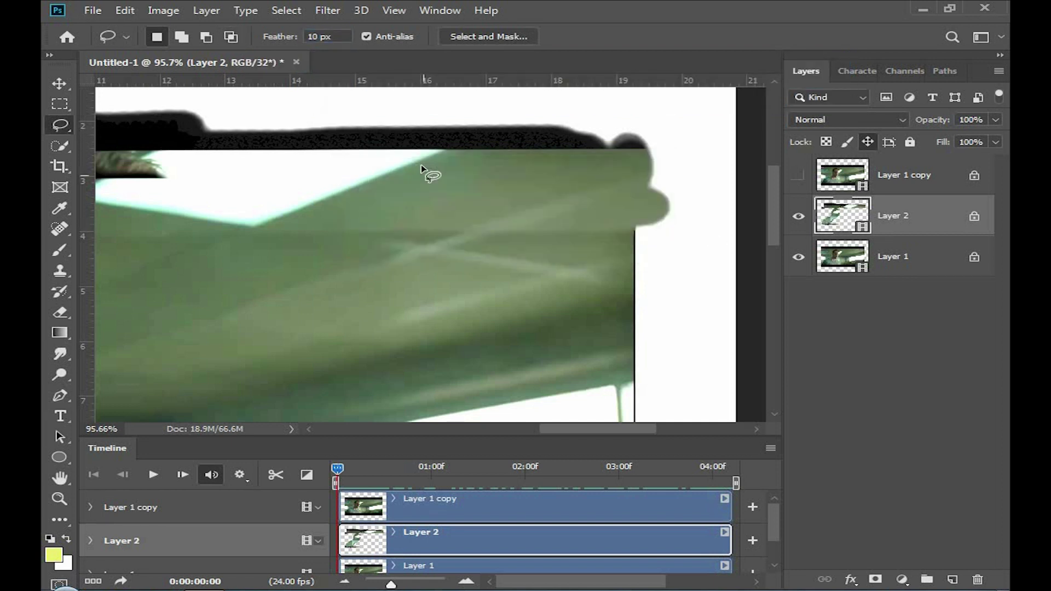
{"action": "left_click_drag", "start_coordinate": [450, 144], "coordinate": [444, 146]}
Step: Lower the selection's Levels midtone to 0.89, apply it, and deselect
{"action": "key", "text": "ctrl+l"}
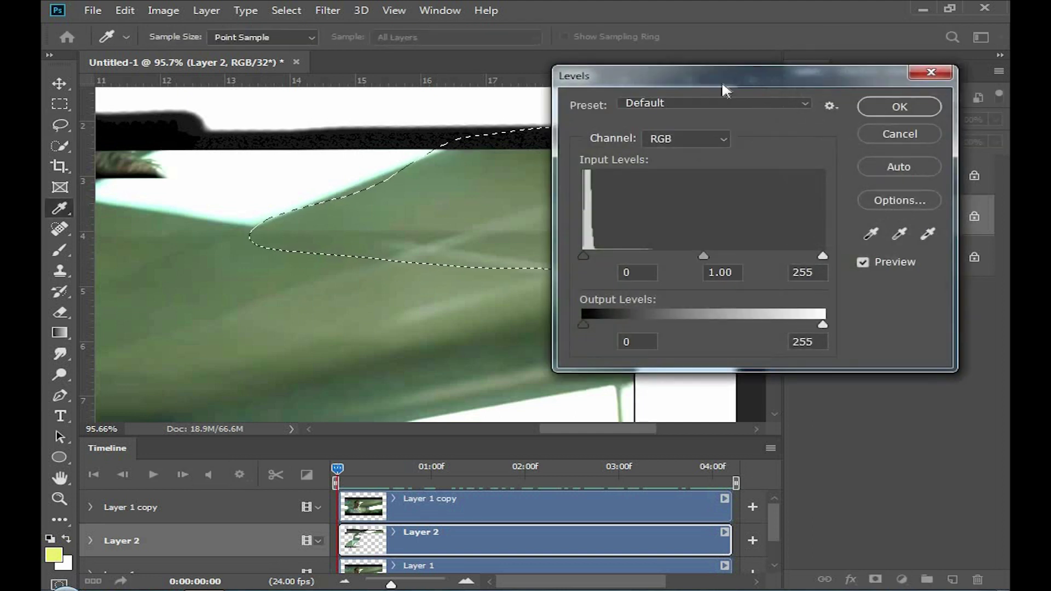
{"action": "left_click_drag", "start_coordinate": [721, 81], "coordinate": [792, 81]}
{"action": "left_click_drag", "start_coordinate": [775, 256], "coordinate": [771, 256]}
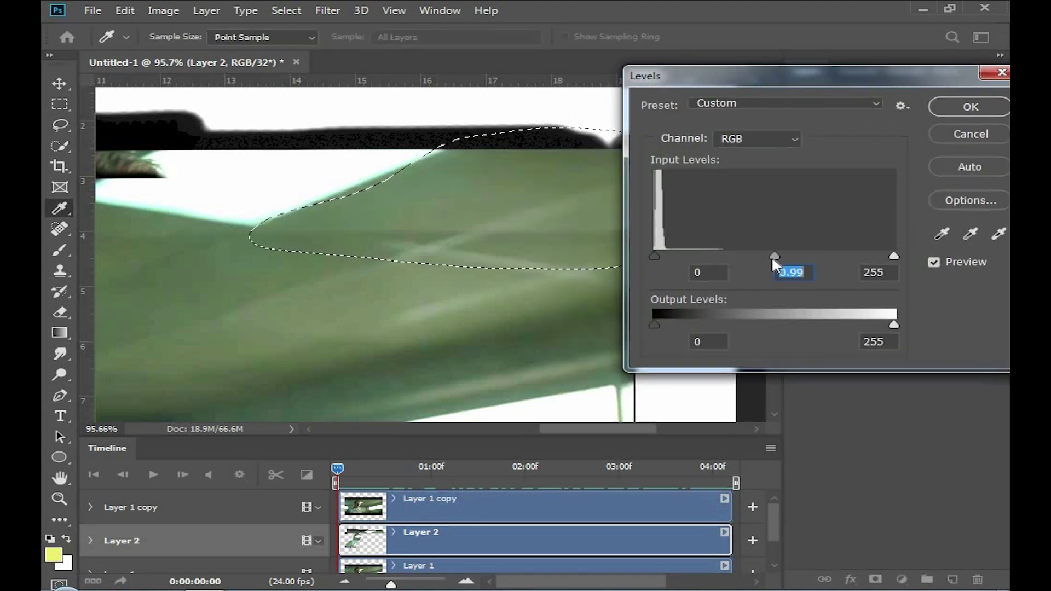
{"action": "key", "text": "Down"}
{"action": "key", "text": "Down"}
{"action": "key", "text": "Down"}
{"action": "key", "text": "Down"}
{"action": "key", "text": "Down"}
{"action": "key", "text": "Down"}
{"action": "key", "text": "Down"}
{"action": "left_click_drag", "start_coordinate": [828, 79], "coordinate": [551, 82]}
{"action": "left_click", "coordinate": [756, 110]}
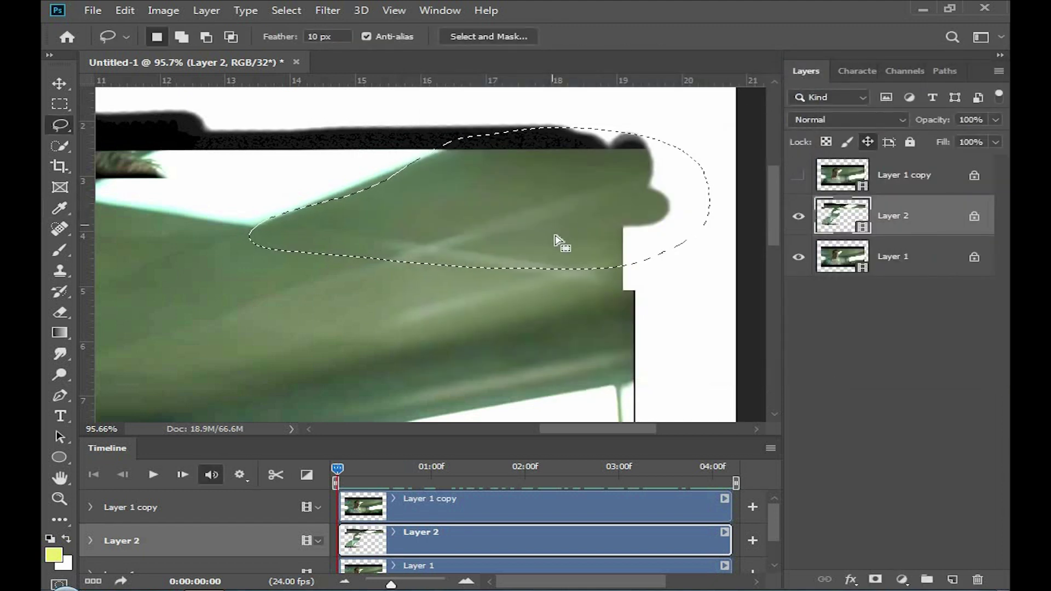
{"action": "key", "text": "ctrl+d"}
{"action": "scroll", "coordinate": [341, 264], "scroll_direction": "down", "scroll_amount": 1}
{"action": "scroll", "coordinate": [341, 264], "scroll_direction": "down", "scroll_amount": 2}
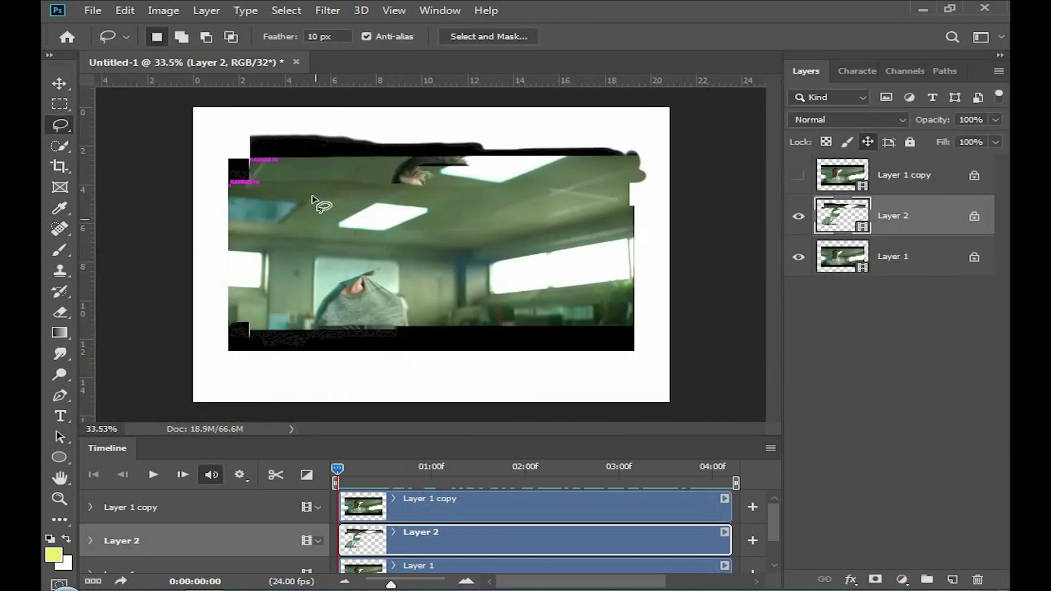
Step: Scrub the footage to 0:00:02:09, where Layer 2 is empty, and reselect Clone Stamp
{"action": "scroll", "coordinate": [338, 241], "scroll_direction": "up", "scroll_amount": 2}
{"action": "scroll", "coordinate": [339, 241], "scroll_direction": "up", "scroll_amount": 1}
{"action": "scroll", "coordinate": [488, 239], "scroll_direction": "down", "scroll_amount": 1}
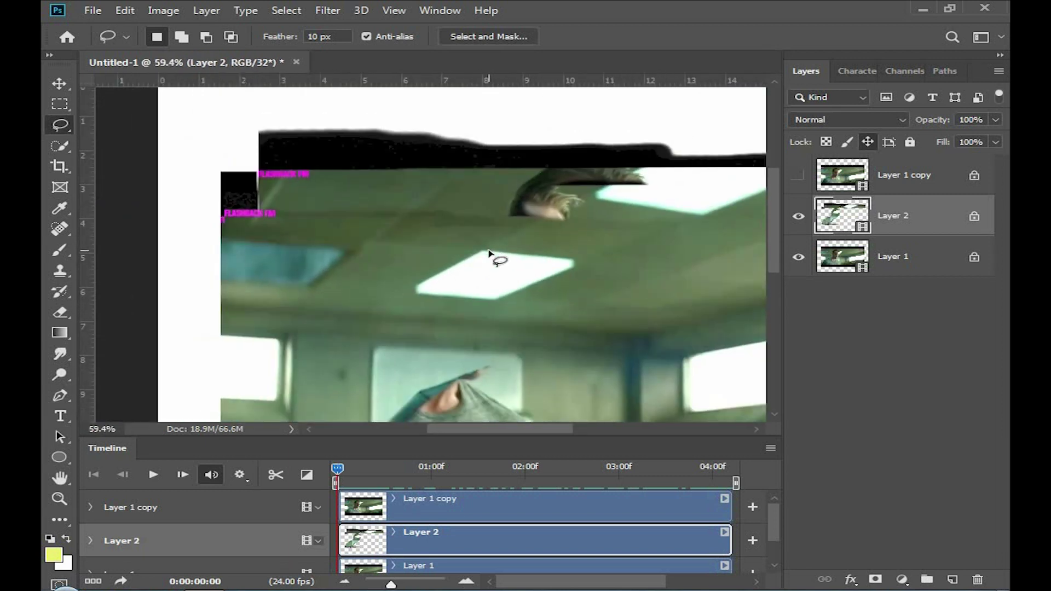
{"action": "scroll", "coordinate": [493, 253], "scroll_direction": "down", "scroll_amount": 1}
{"action": "scroll", "coordinate": [481, 230], "scroll_direction": "down", "scroll_amount": 1}
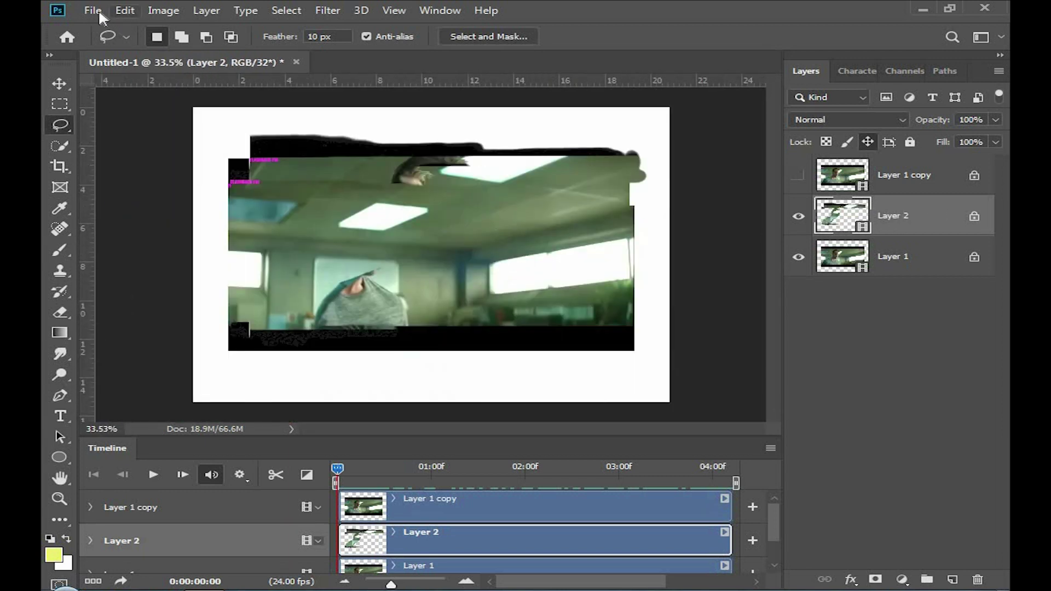
{"action": "left_click_drag", "start_coordinate": [347, 465], "coordinate": [520, 467]}
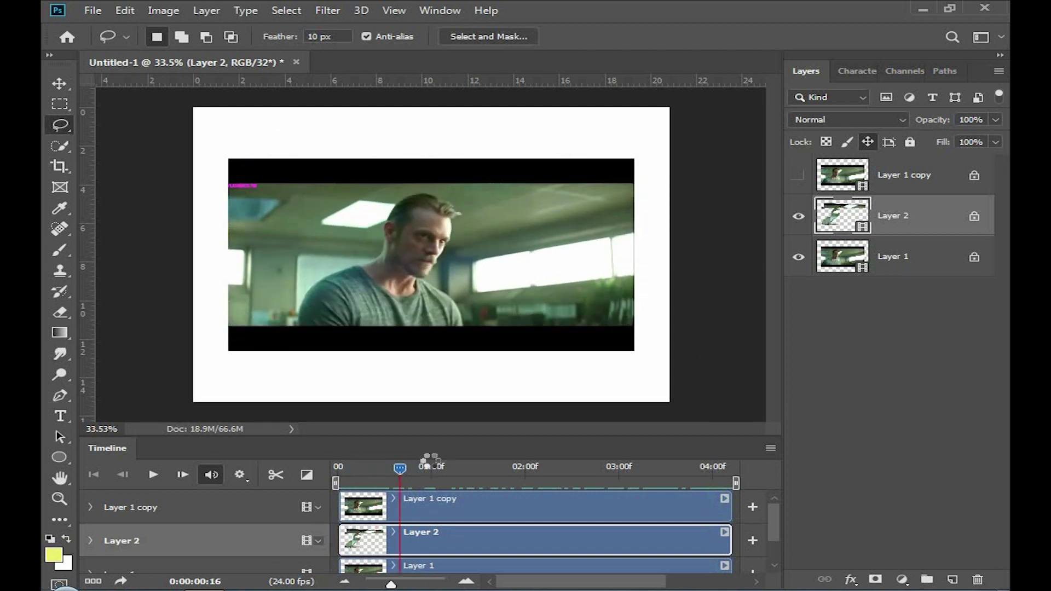
{"action": "mouse_move", "coordinate": [416, 460]}
{"action": "left_mouse_down"}
{"action": "mouse_move", "coordinate": [616, 460]}
{"action": "mouse_move", "coordinate": [269, 453]}
{"action": "left_mouse_up"}
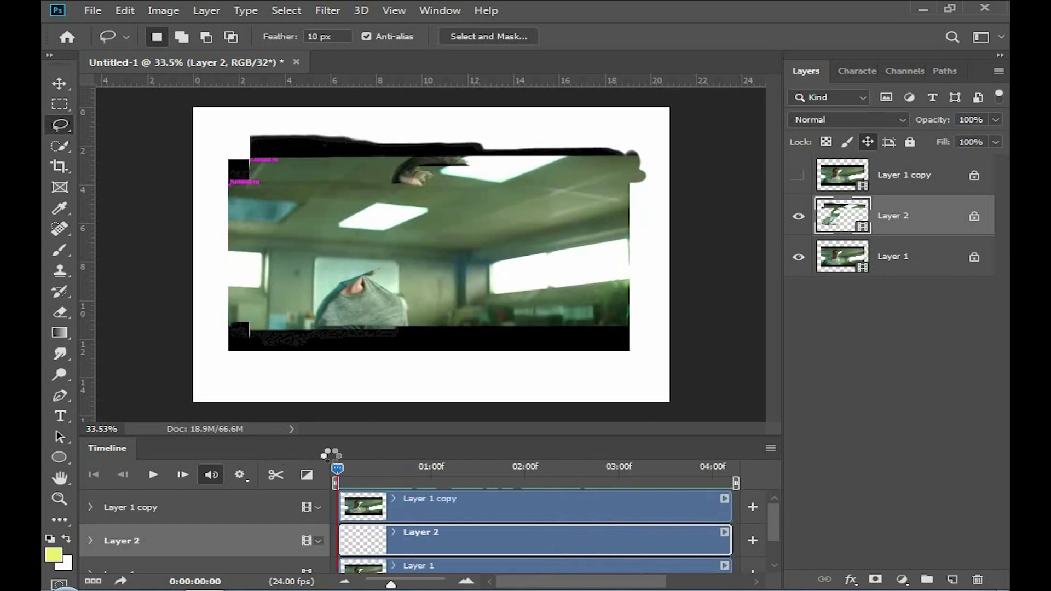
{"action": "left_click_drag", "start_coordinate": [315, 453], "coordinate": [558, 462]}
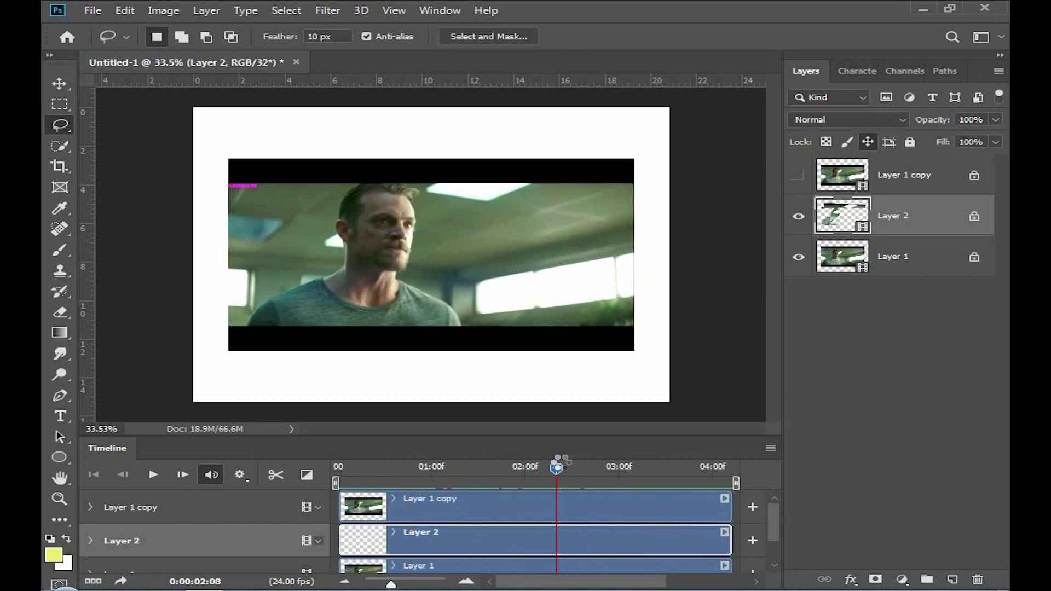
{"action": "scroll", "coordinate": [234, 188], "scroll_direction": "up", "scroll_amount": 5}
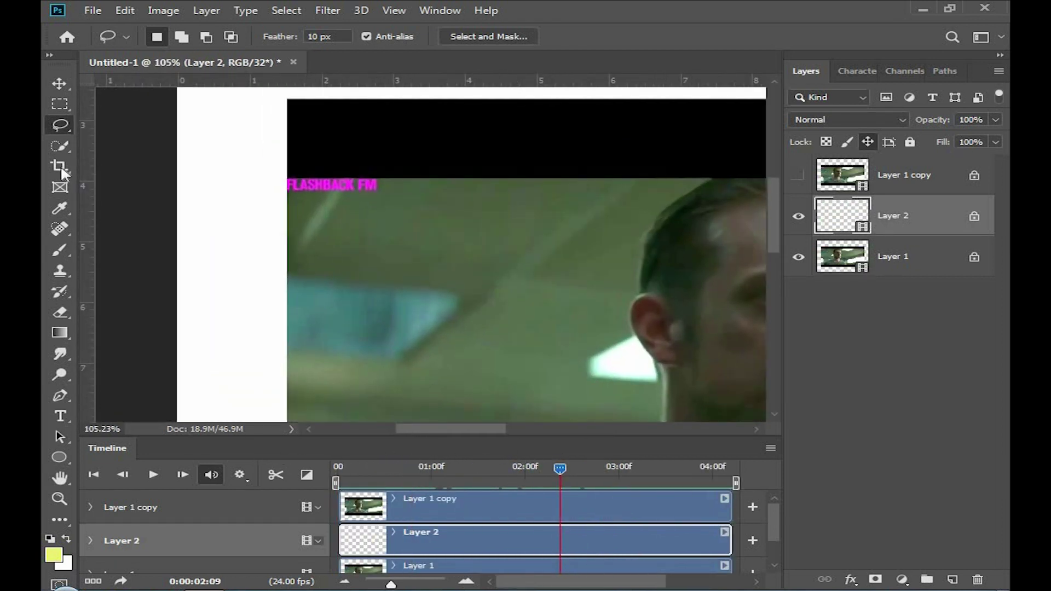
{"action": "left_click", "coordinate": [60, 268]}
{"action": "scroll", "coordinate": [372, 230], "scroll_direction": "up", "scroll_amount": 1}
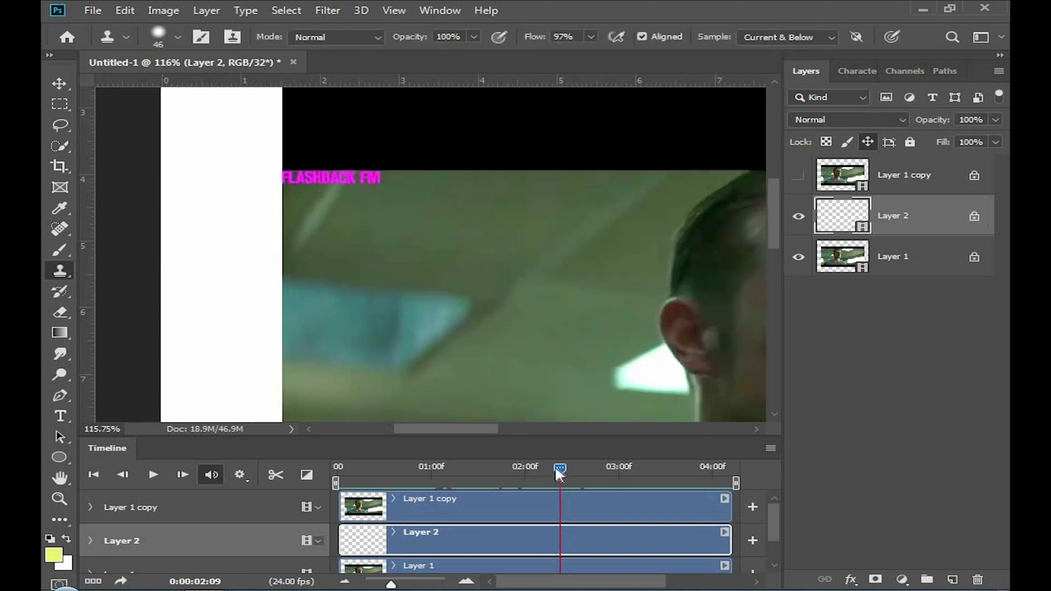
Step: Return to frame 0 and set Clone Stamp to about 22% opacity with a smaller brush
{"action": "left_click_drag", "start_coordinate": [558, 478], "coordinate": [336, 470]}
{"action": "left_click_drag", "start_coordinate": [376, 264], "coordinate": [374, 271]}
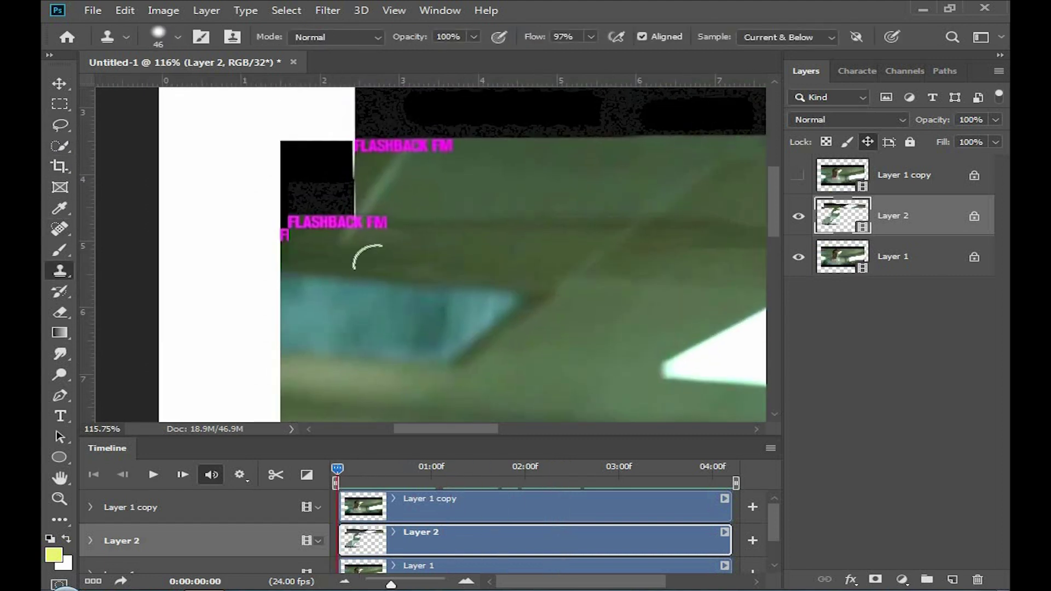
{"action": "scroll", "coordinate": [423, 271], "scroll_direction": "down", "scroll_amount": 3}
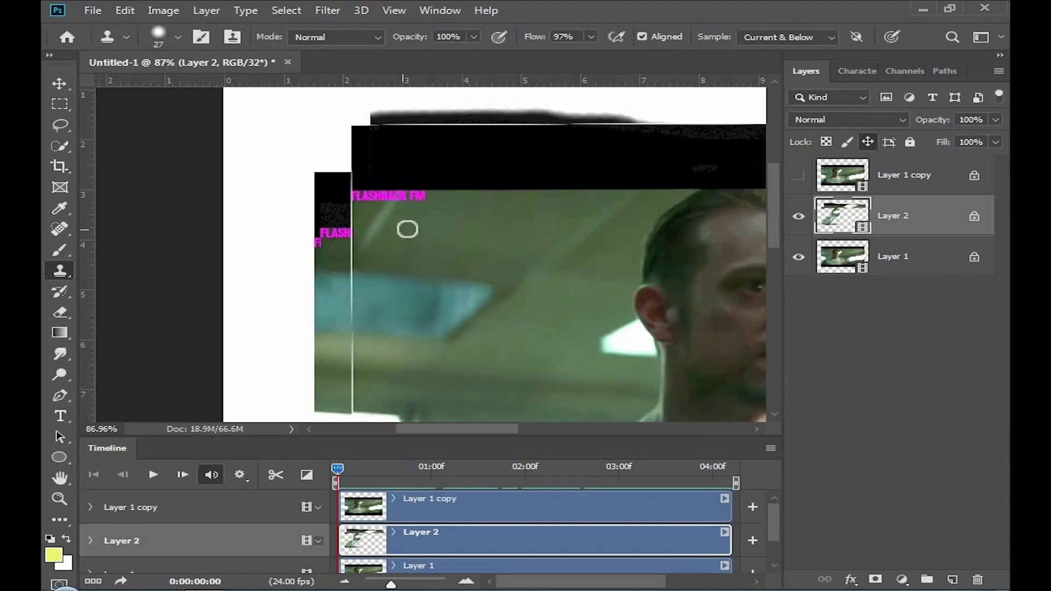
{"action": "left_click_drag", "start_coordinate": [471, 43], "coordinate": [403, 64]}
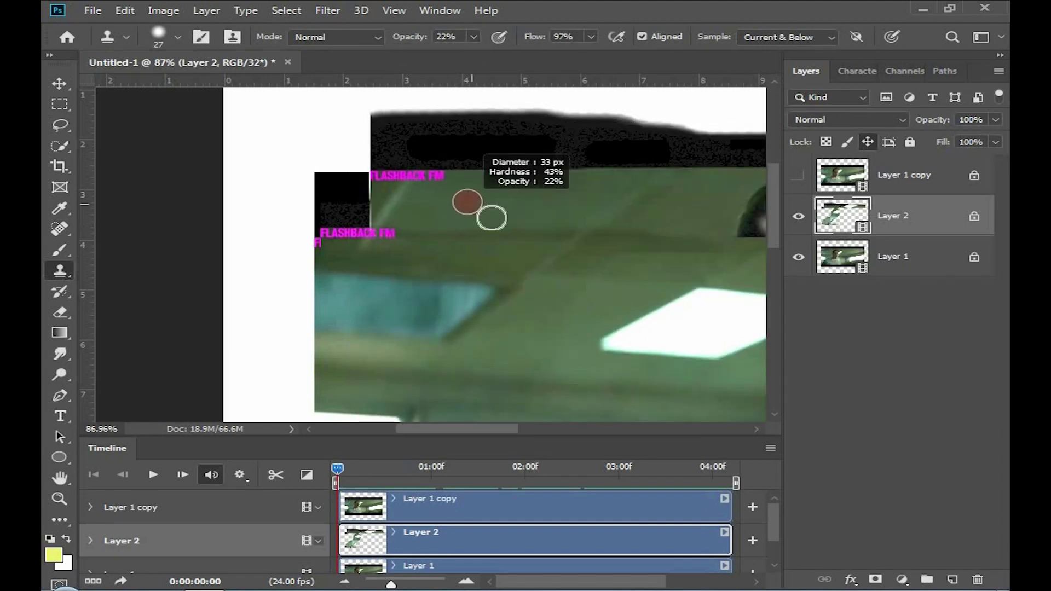
{"action": "left_click_drag", "start_coordinate": [555, 232], "coordinate": [497, 237]}
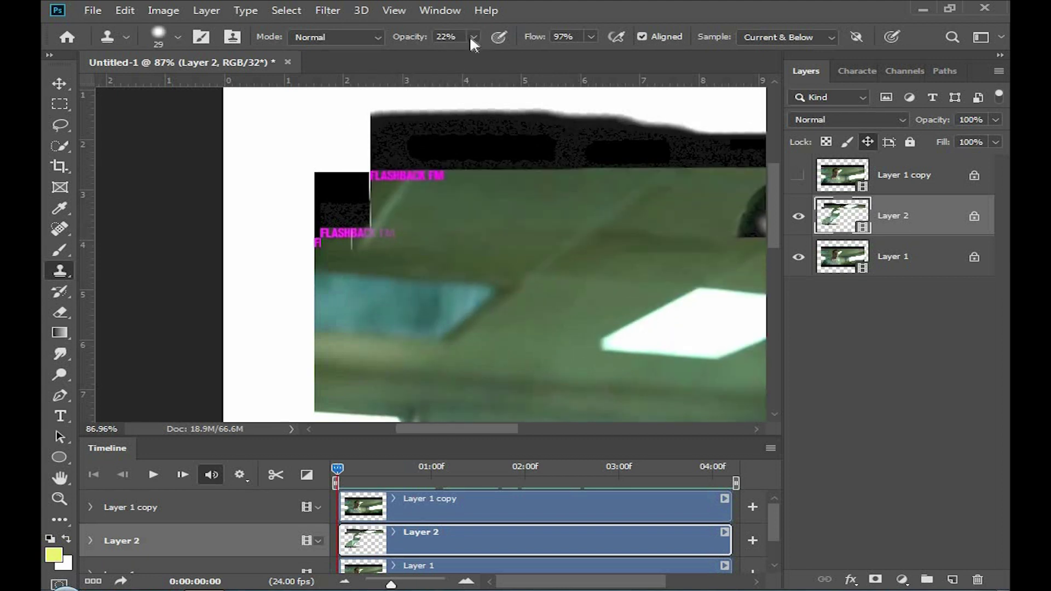
Step: Clone faint ceiling texture over the top-left FLASHBACK FM fragments, then hide Layer 2
{"action": "left_click_drag", "start_coordinate": [366, 239], "coordinate": [362, 216]}
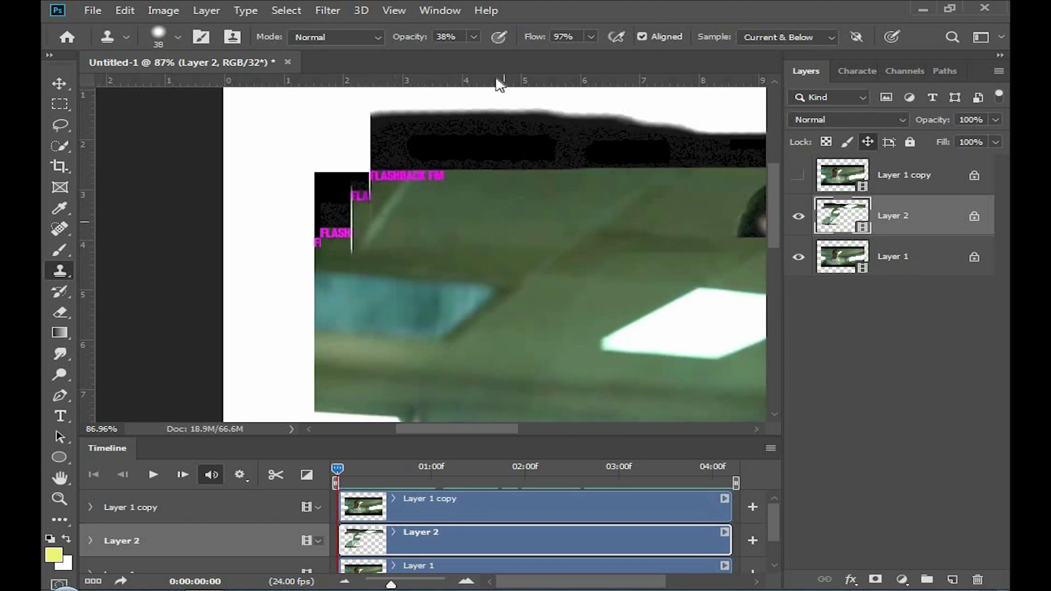
{"action": "scroll", "coordinate": [499, 85], "scroll_direction": "down", "scroll_amount": 1}
{"action": "left_click", "coordinate": [579, 204]}
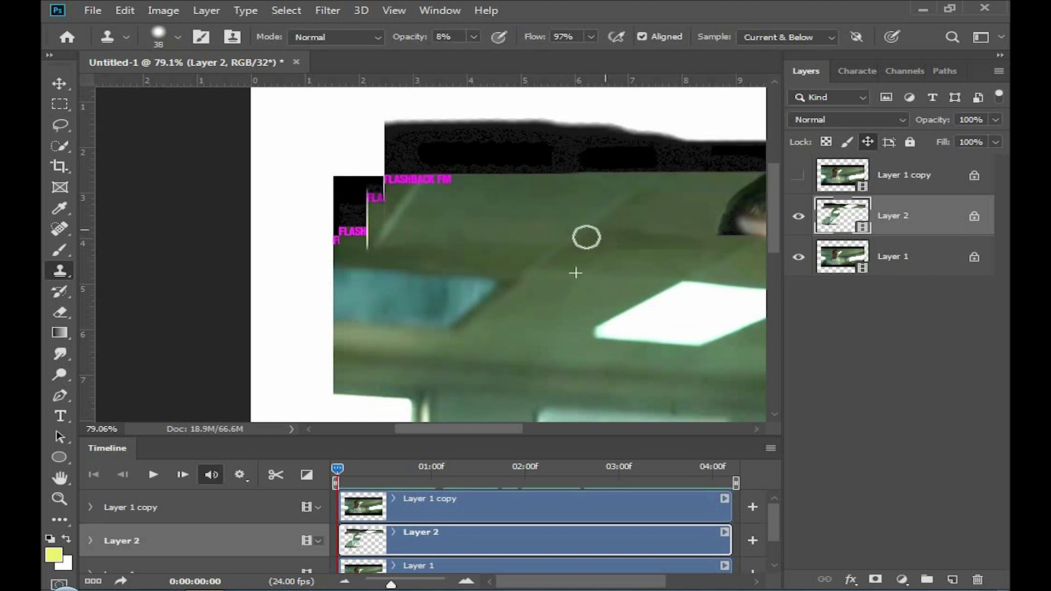
{"action": "left_click", "coordinate": [556, 242]}
{"action": "left_click", "coordinate": [389, 233], "text": "alt"}
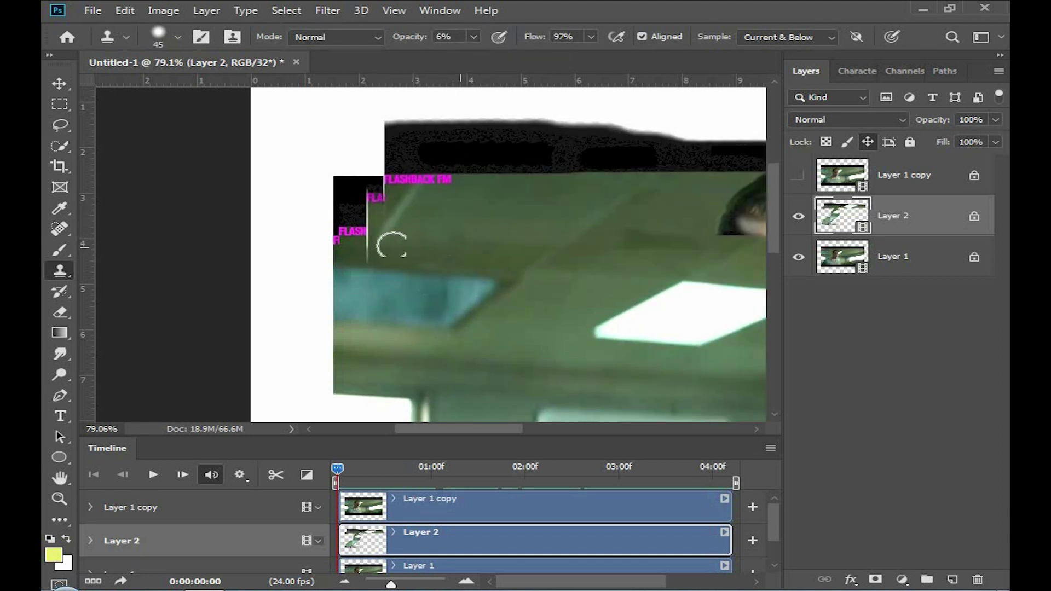
{"action": "scroll", "coordinate": [556, 235], "scroll_direction": "down", "scroll_amount": 1}
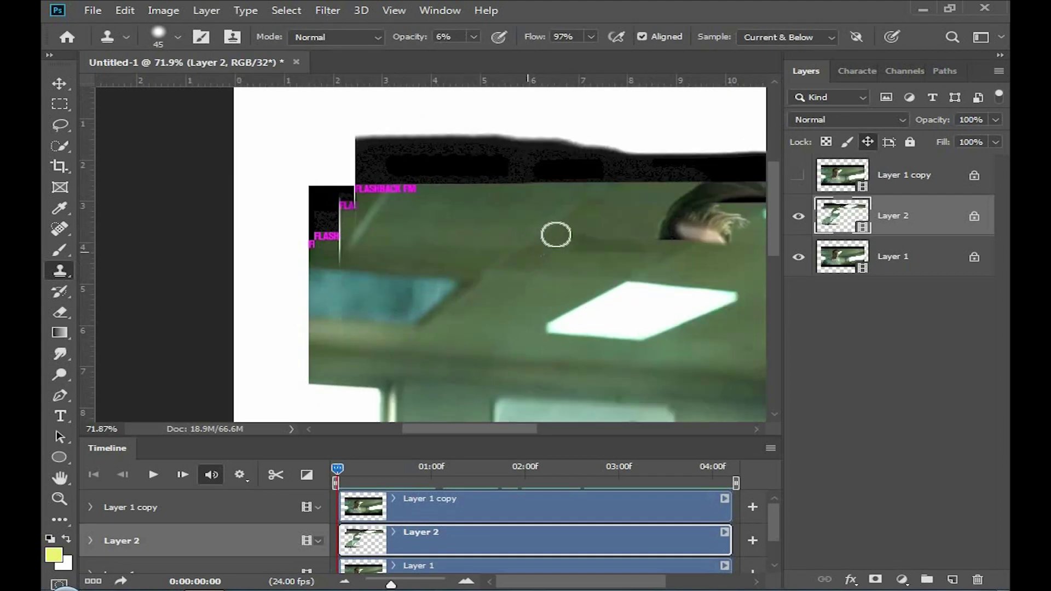
{"action": "scroll", "coordinate": [489, 245], "scroll_direction": "down", "scroll_amount": 6}
{"action": "left_click", "coordinate": [799, 216]}
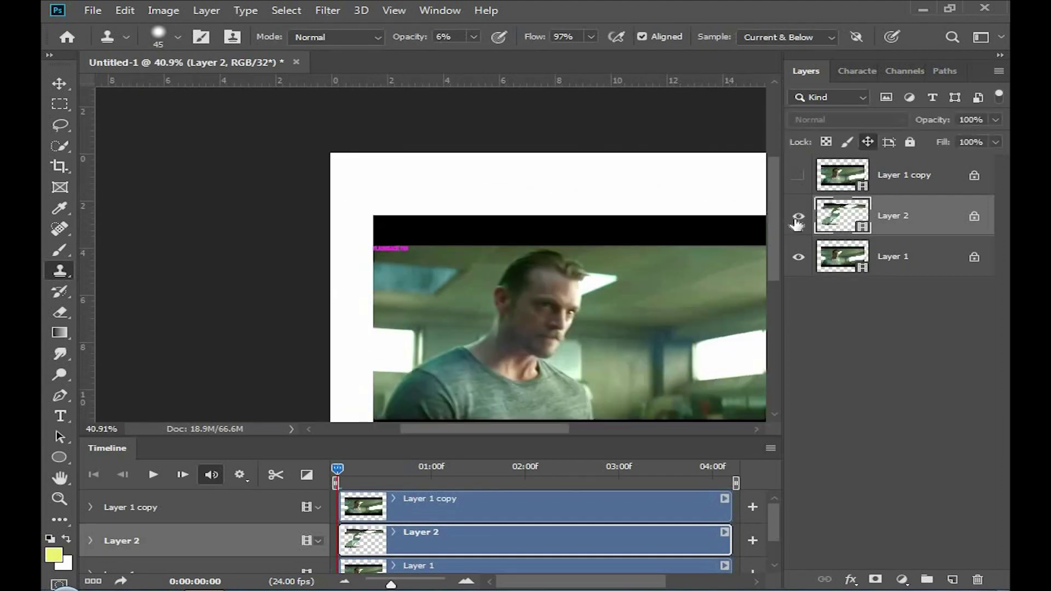
Step: Make Layer 2 visible again and add a New Blank Video Layer, Layer 3
{"action": "left_click", "coordinate": [798, 216]}
{"action": "double_click", "coordinate": [798, 217]}
{"action": "left_click", "coordinate": [798, 216]}
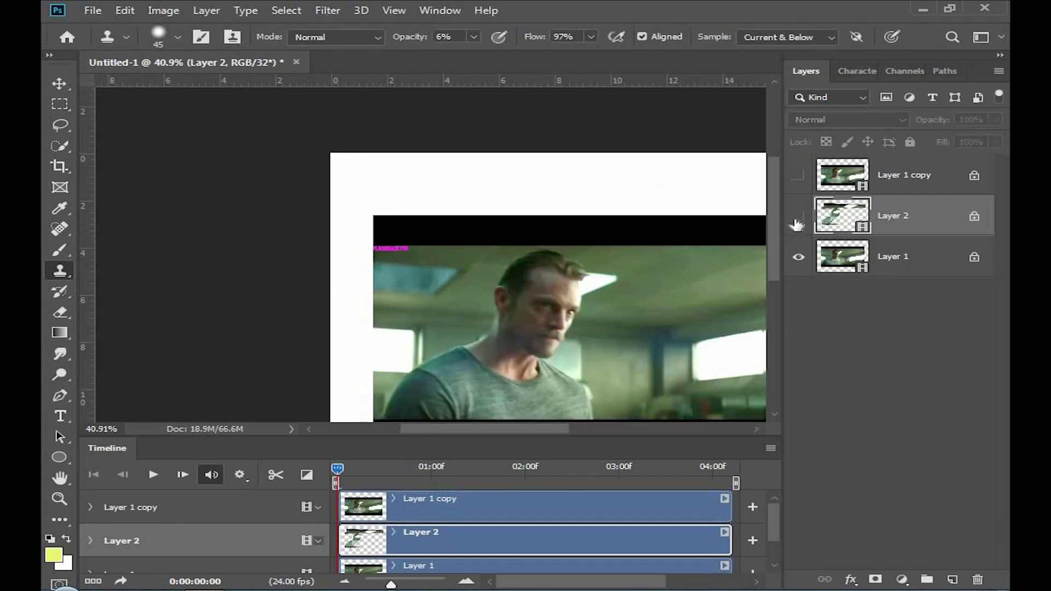
{"action": "scroll", "coordinate": [469, 230], "scroll_direction": "up", "scroll_amount": 1}
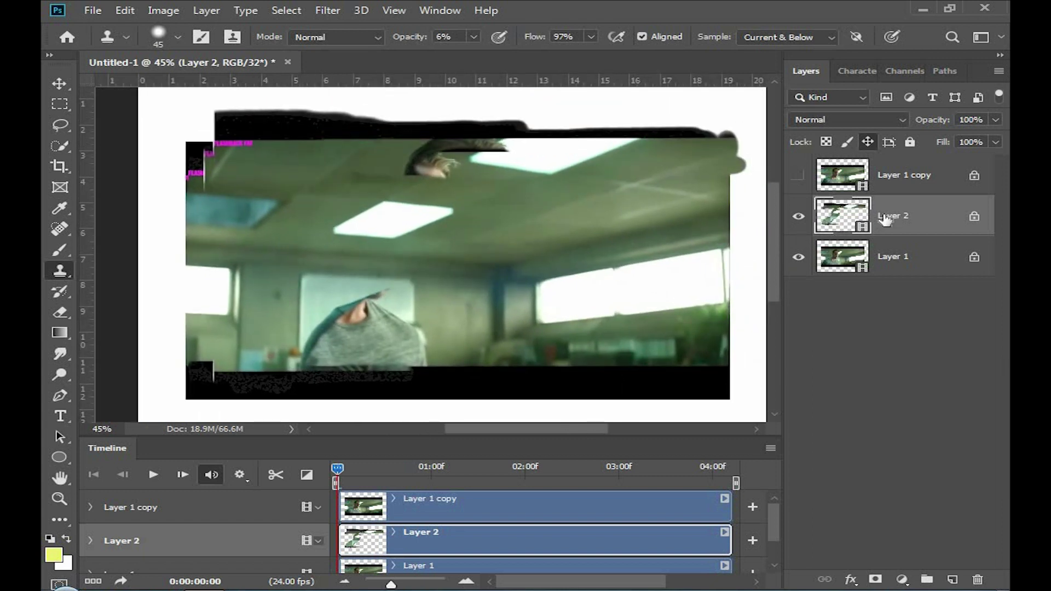
{"action": "left_click", "coordinate": [209, 10]}
{"action": "left_click", "coordinate": [528, 347]}
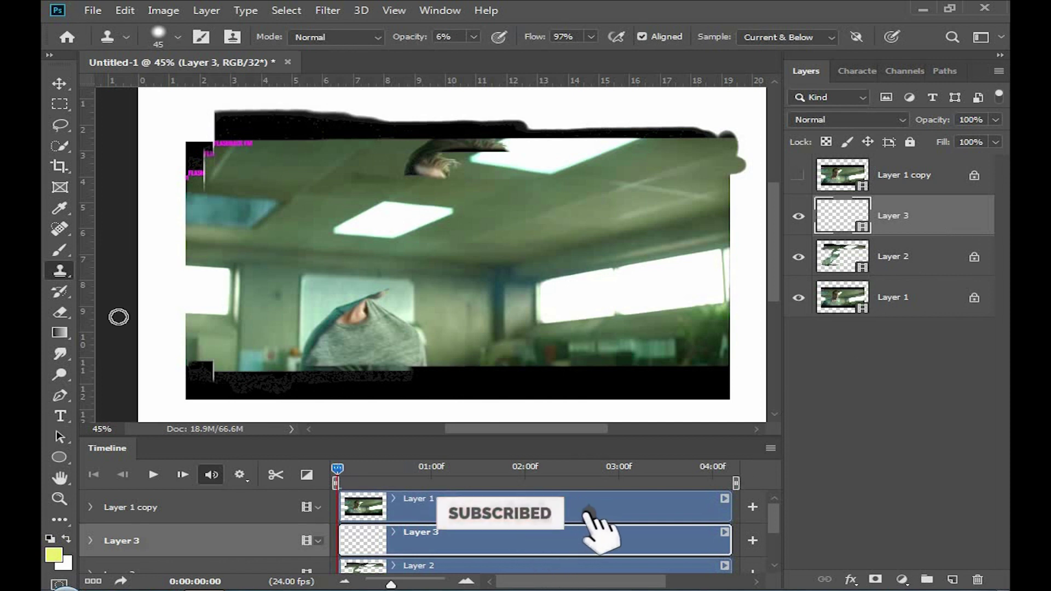
Step: With a smaller clone brush, cover the small FI text at the left edge
{"action": "right_click", "coordinate": [60, 271]}
{"action": "scroll", "coordinate": [225, 164], "scroll_direction": "up", "scroll_amount": 3}
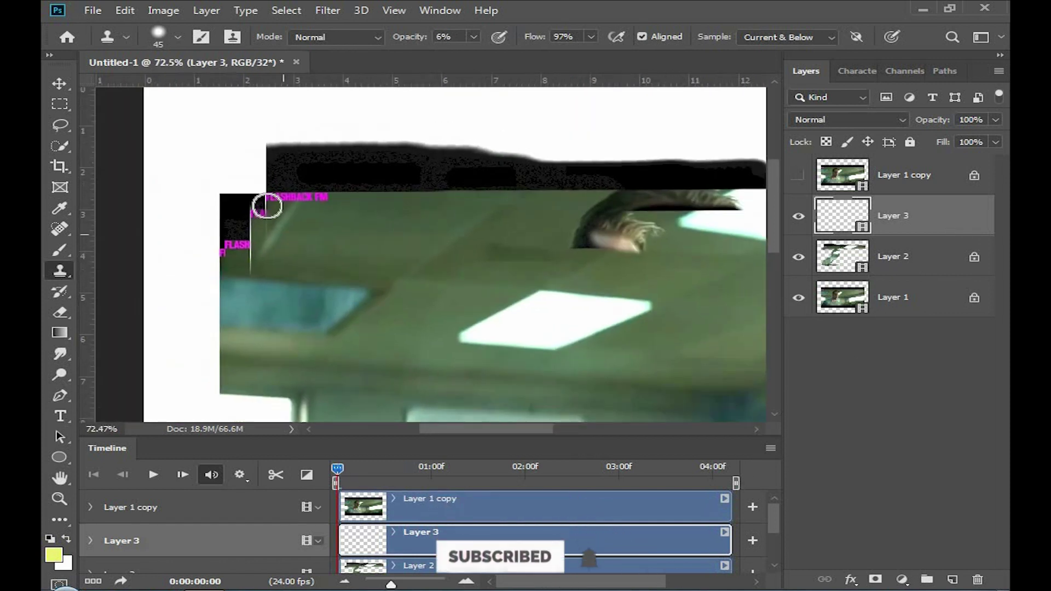
{"action": "scroll", "coordinate": [267, 206], "scroll_direction": "up", "scroll_amount": 3}
{"action": "scroll", "coordinate": [230, 322], "scroll_direction": "up", "scroll_amount": 2}
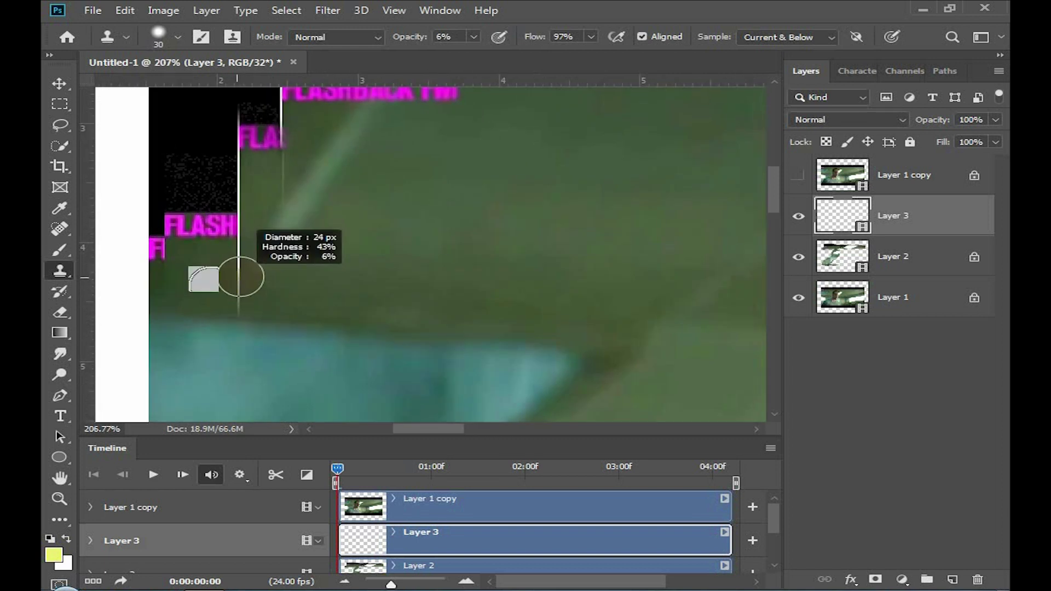
{"action": "left_click", "coordinate": [474, 36]}
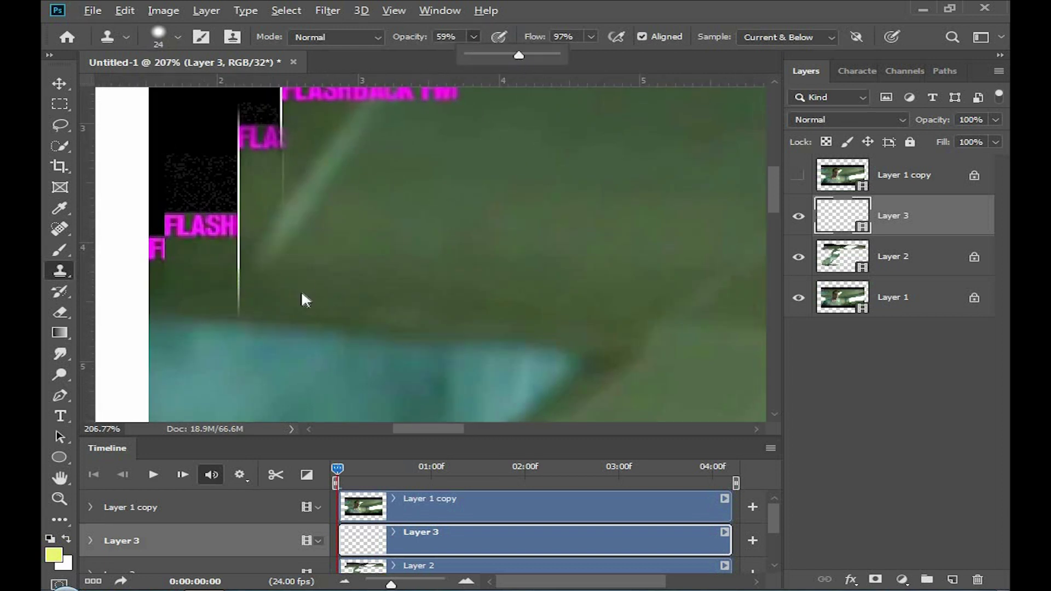
{"action": "key", "text": "bracketleft"}
{"action": "key", "text": "bracketleft"}
{"action": "key", "text": "bracketleft"}
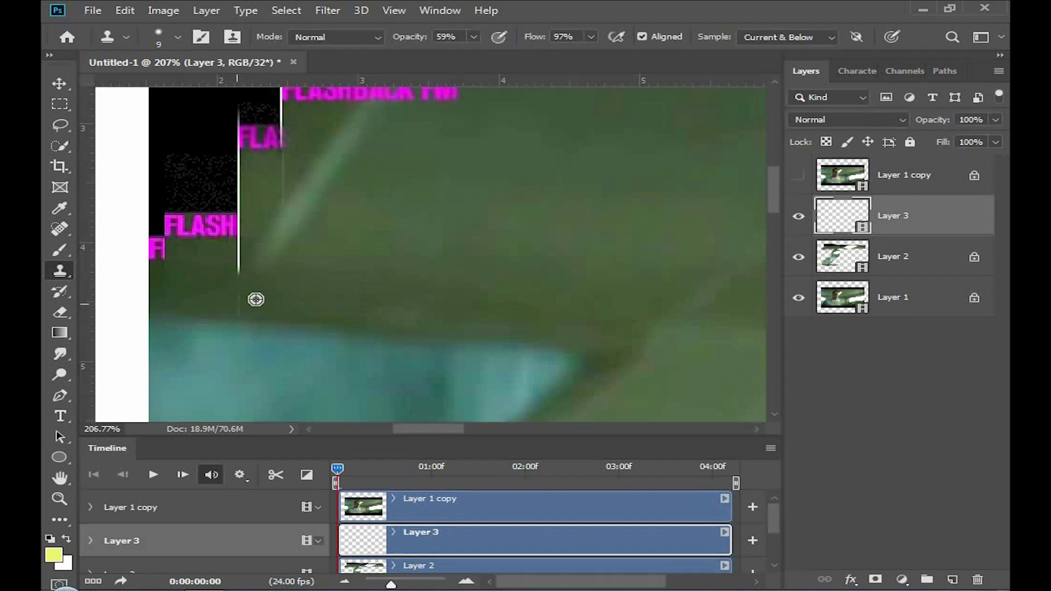
{"action": "left_click_drag", "start_coordinate": [146, 235], "coordinate": [153, 242]}
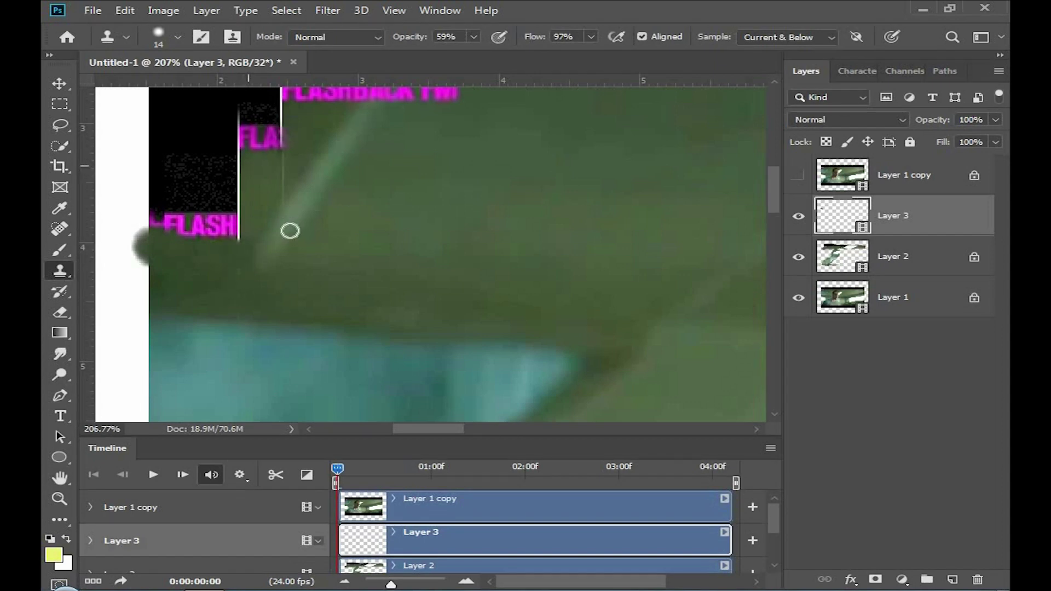
Step: Enlarge the clone brush and clone ceiling texture over the left black patch
{"action": "scroll", "coordinate": [290, 236], "scroll_direction": "down", "scroll_amount": 2, "text": "alt"}
{"action": "scroll", "coordinate": [306, 240], "scroll_direction": "down", "scroll_amount": 2, "text": "alt"}
{"action": "scroll", "coordinate": [426, 237], "scroll_direction": "down", "scroll_amount": 2, "text": "alt"}
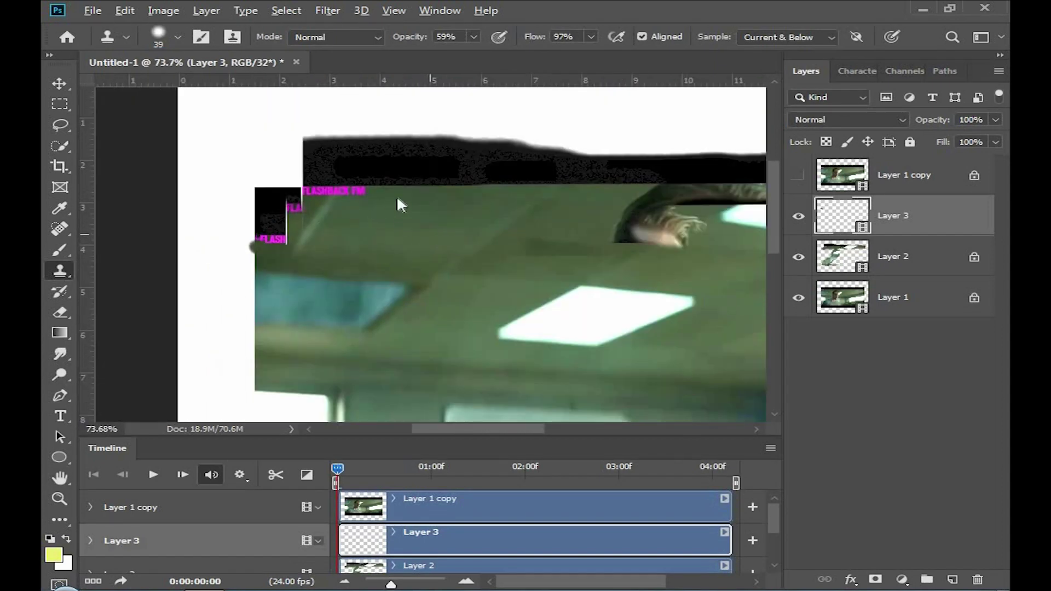
{"action": "scroll", "coordinate": [377, 225], "scroll_direction": "up", "scroll_amount": 1, "text": "alt"}
{"action": "right_click", "coordinate": [60, 271]}
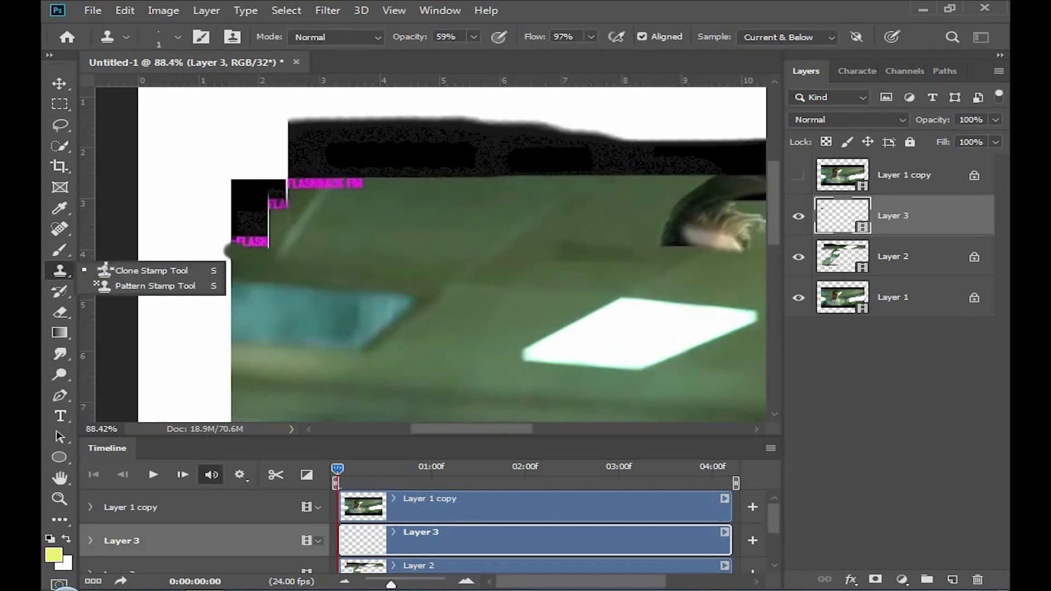
{"action": "scroll", "coordinate": [341, 199], "scroll_direction": "up", "scroll_amount": 1, "text": "alt"}
{"action": "left_click_drag", "start_coordinate": [340, 199], "coordinate": [357, 198]}
{"action": "left_click_drag", "start_coordinate": [240, 211], "coordinate": [271, 183]}
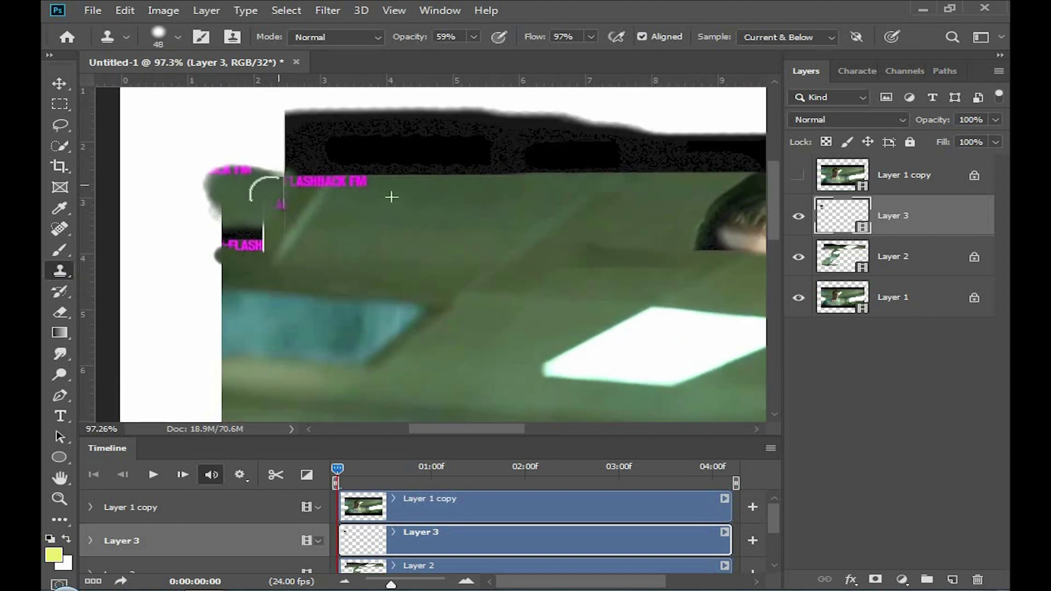
Step: Paint green over the magenta FLASH letters with a smaller brush at 36% opacity
{"action": "scroll", "coordinate": [293, 208], "scroll_direction": "up", "scroll_amount": 1}
{"action": "scroll", "coordinate": [293, 203], "scroll_direction": "up", "scroll_amount": 1}
{"action": "left_click_drag", "start_coordinate": [293, 199], "coordinate": [260, 210]}
{"action": "key", "text": "bracketleft"}
{"action": "mouse_move", "coordinate": [214, 304]}
{"action": "left_mouse_down"}
{"action": "mouse_move", "coordinate": [188, 358]}
{"action": "mouse_move", "coordinate": [216, 329]}
{"action": "left_mouse_up"}
{"action": "left_click_drag", "start_coordinate": [474, 55], "coordinate": [453, 55]}
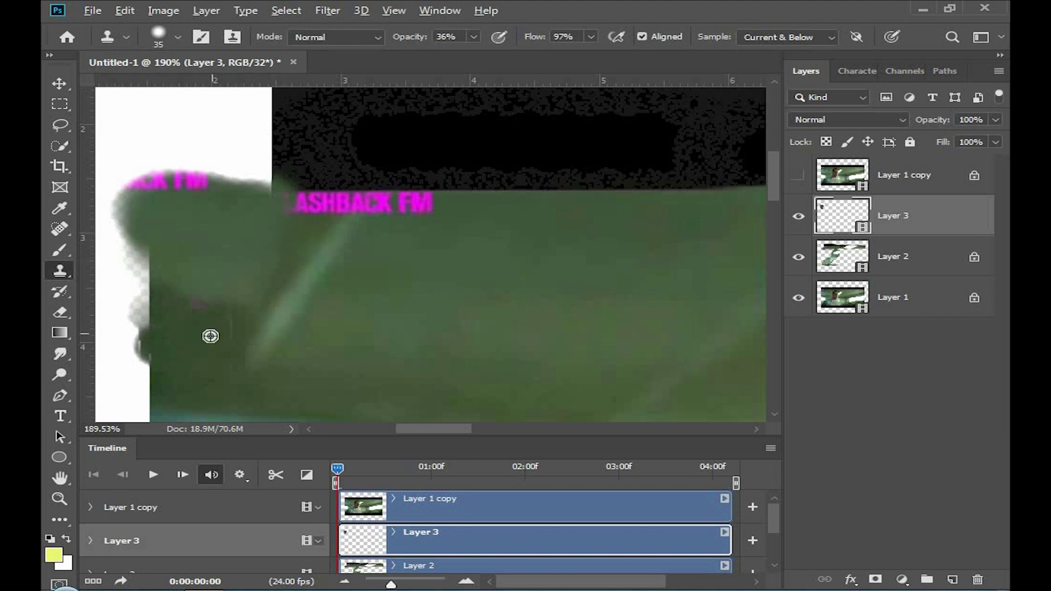
{"action": "left_click_drag", "start_coordinate": [252, 266], "coordinate": [274, 265]}
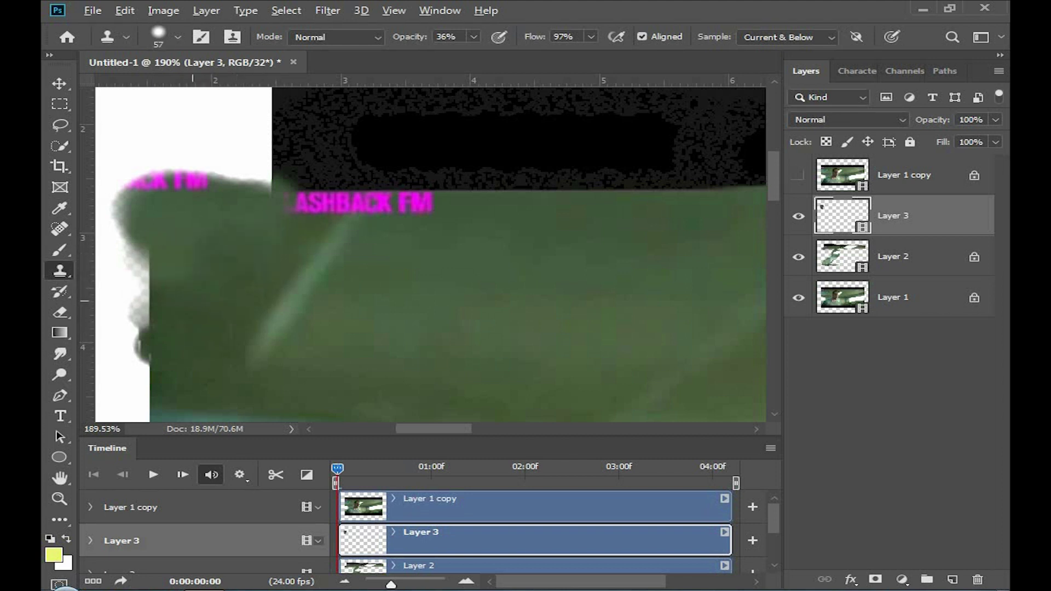
{"action": "left_click_drag", "start_coordinate": [183, 282], "coordinate": [190, 298]}
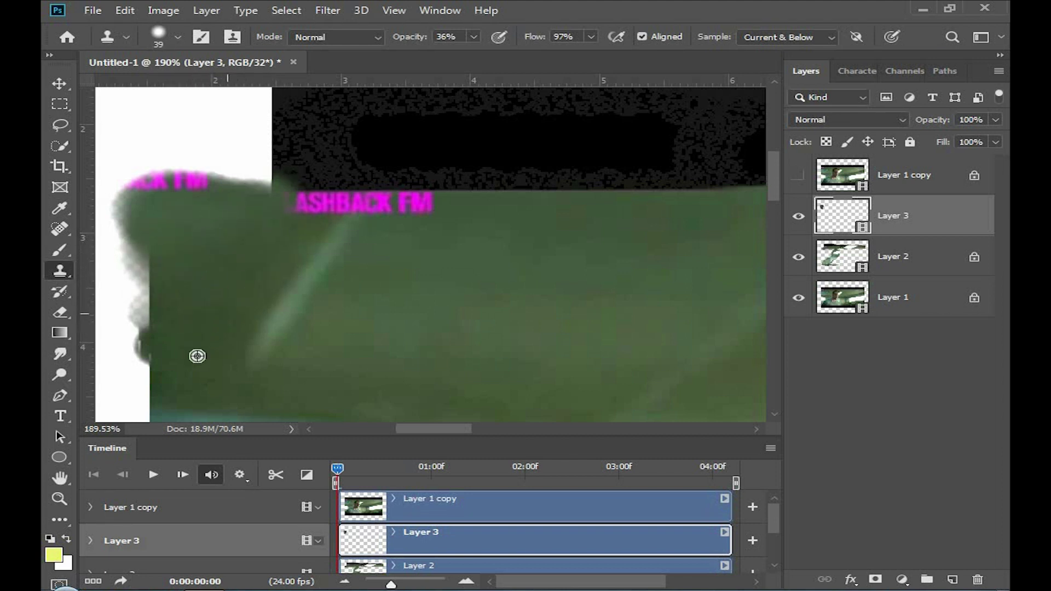
{"action": "scroll", "coordinate": [199, 240], "scroll_direction": "down", "scroll_amount": 3}
Step: Toggle Layer 3 to compare, then cover the remaining magenta ASHBACK letters at 59% opacity
{"action": "left_click", "coordinate": [798, 216]}
{"action": "left_click", "coordinate": [798, 215]}
{"action": "scroll", "coordinate": [353, 235], "scroll_direction": "up", "scroll_amount": 3}
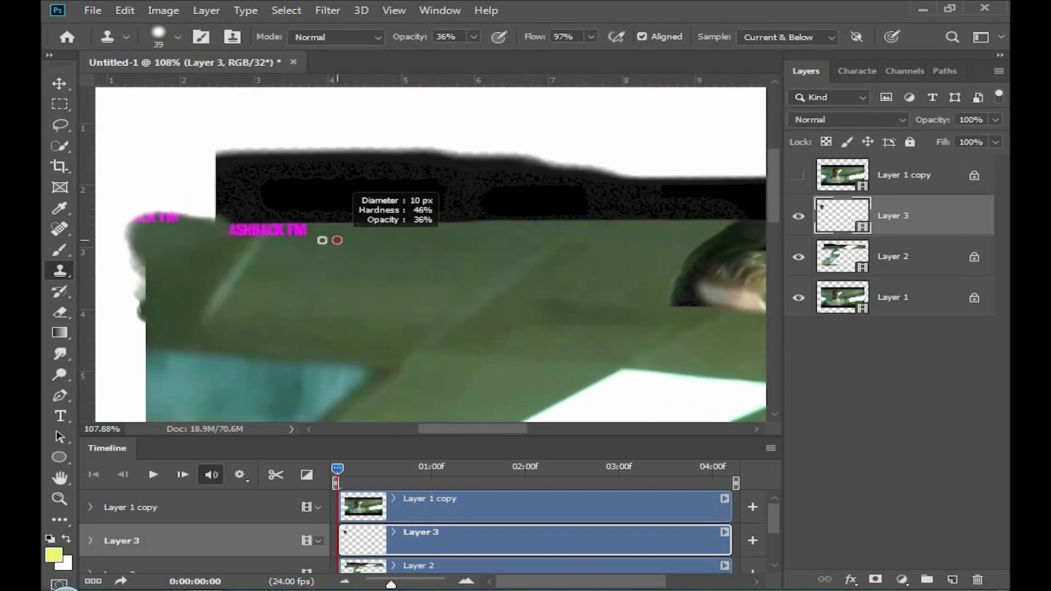
{"action": "left_click", "coordinate": [269, 222]}
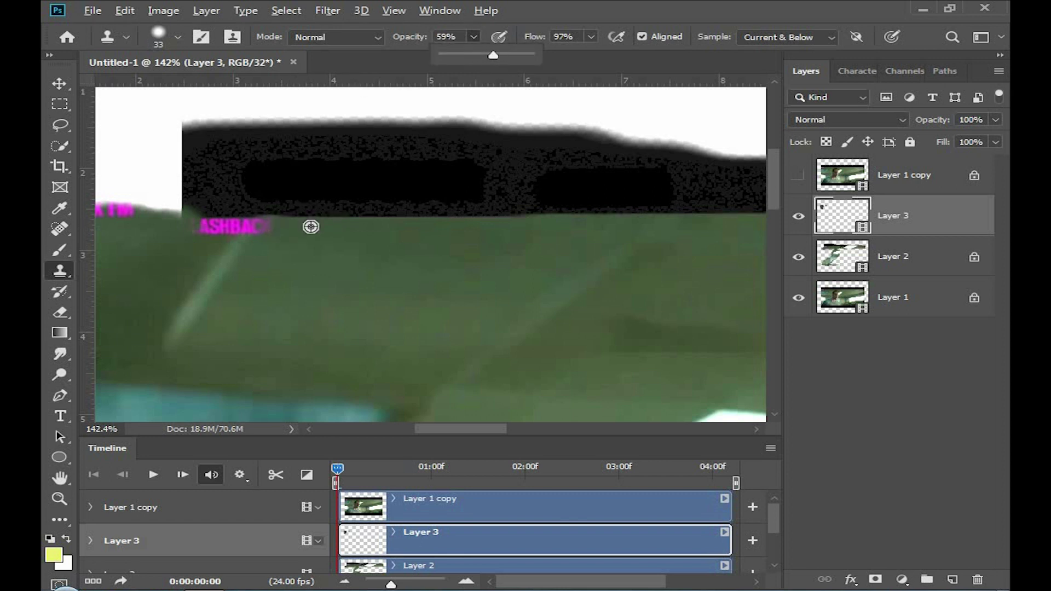
{"action": "left_click", "coordinate": [261, 222]}
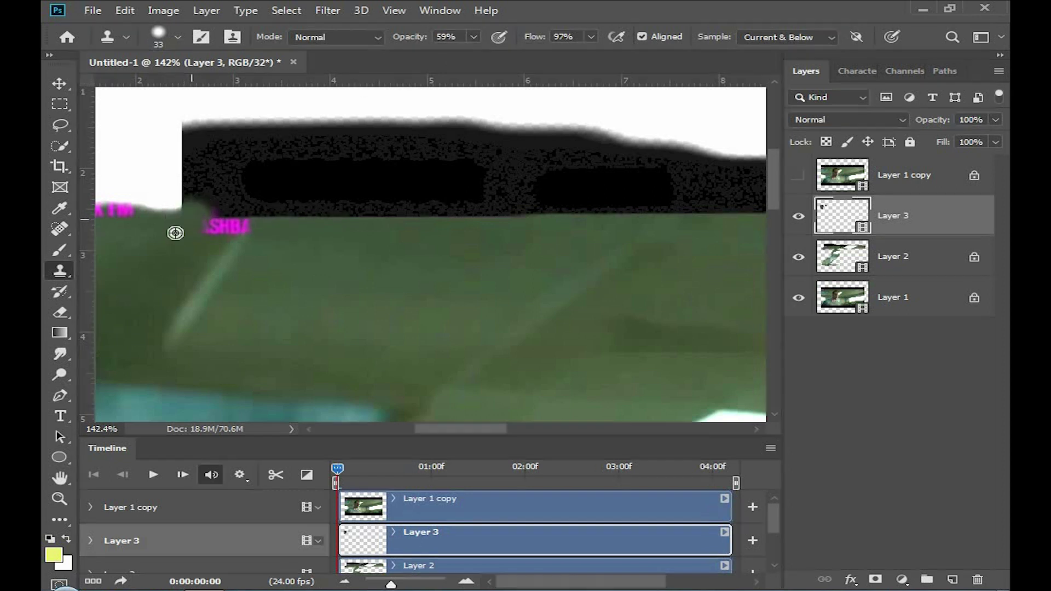
{"action": "left_click_drag", "start_coordinate": [202, 216], "coordinate": [232, 221]}
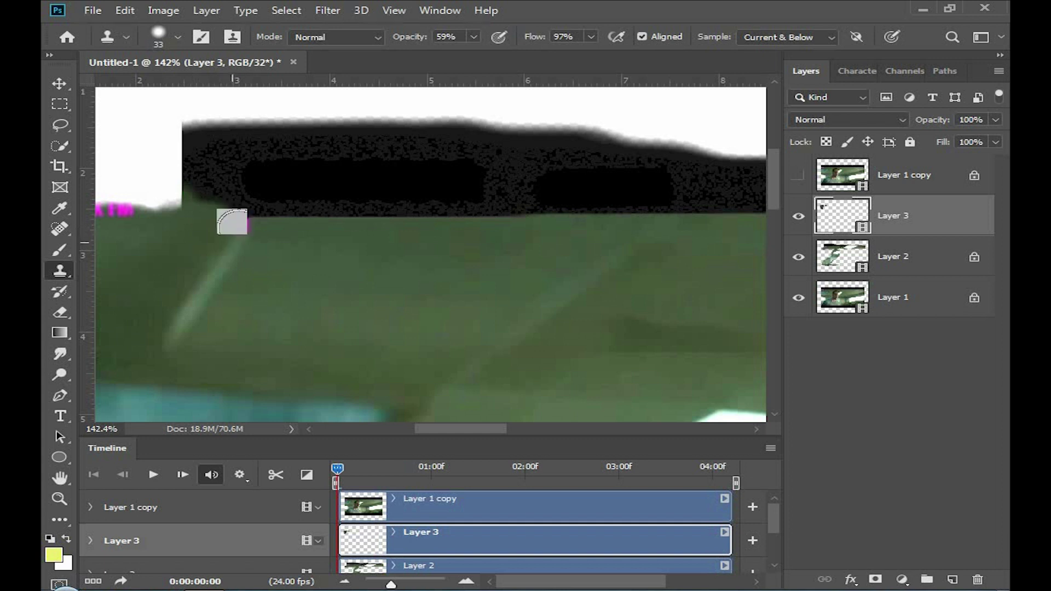
{"action": "left_click_drag", "start_coordinate": [237, 218], "coordinate": [280, 215]}
{"action": "scroll", "coordinate": [357, 251], "scroll_direction": "down", "scroll_amount": 5}
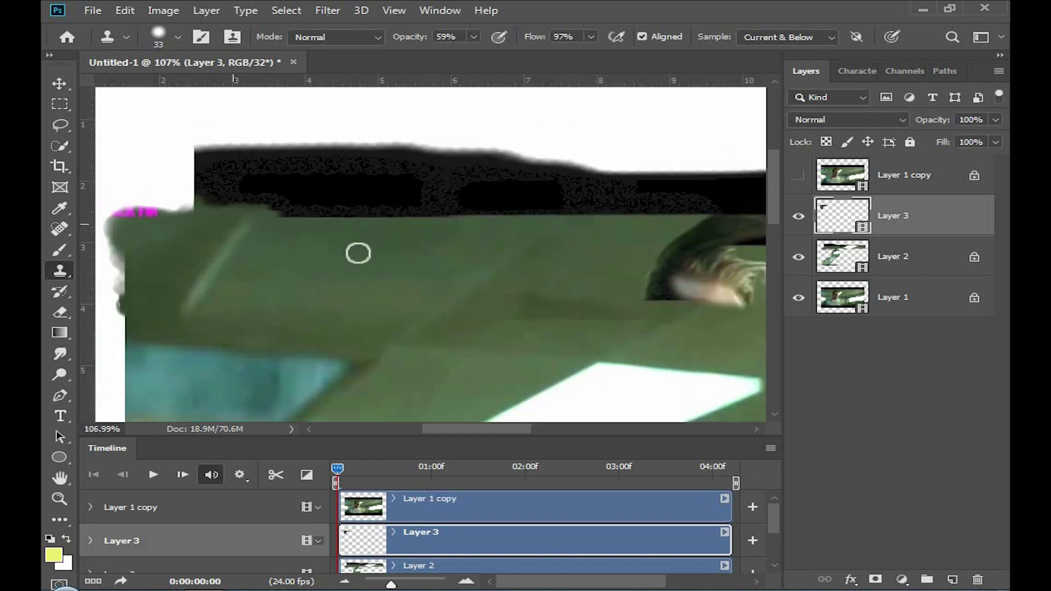
{"action": "scroll", "coordinate": [329, 134], "scroll_direction": "up", "scroll_amount": 2}
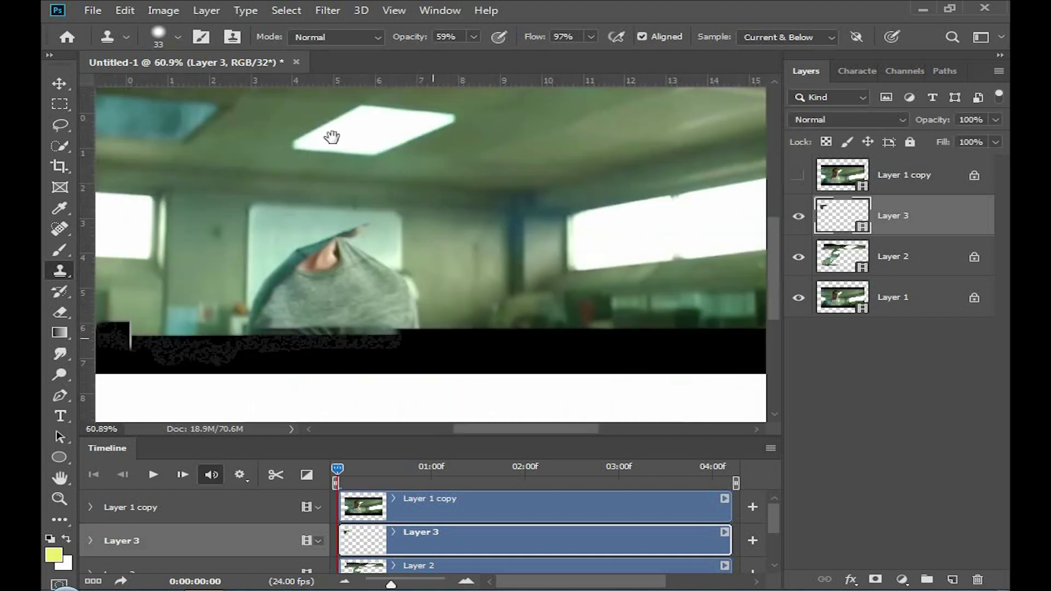
Step: Fill the black notch below the lower-left wall with two cloned green wall strokes
{"action": "scroll", "coordinate": [229, 337], "scroll_direction": "up", "scroll_amount": 5}
{"action": "mouse_move", "coordinate": [251, 279]}
{"action": "left_mouse_down"}
{"action": "mouse_move", "coordinate": [226, 292]}
{"action": "mouse_move", "coordinate": [225, 305]}
{"action": "mouse_move", "coordinate": [312, 266]}
{"action": "left_mouse_up"}
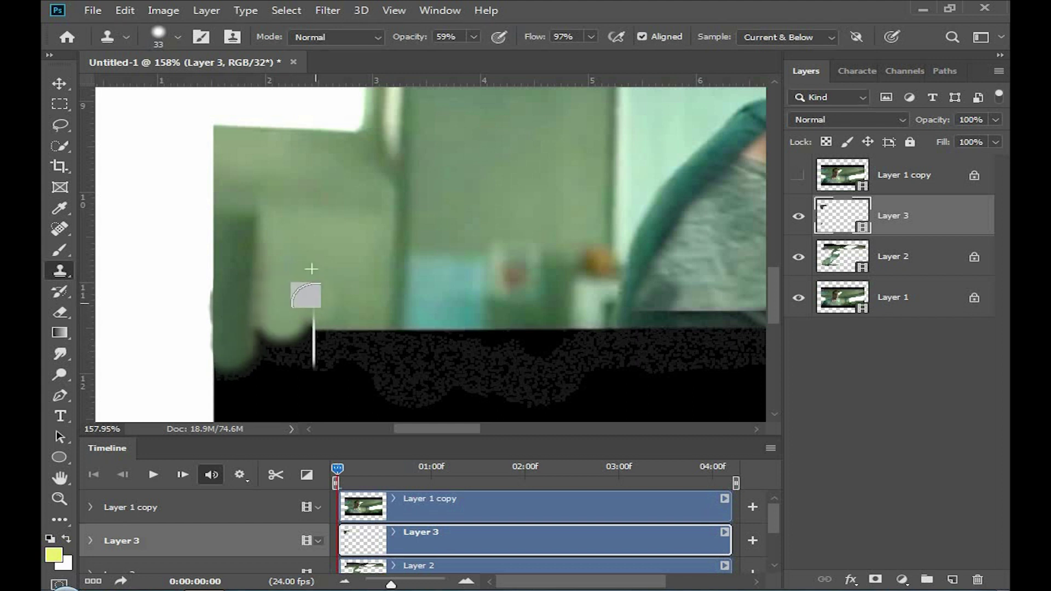
{"action": "mouse_move", "coordinate": [336, 300]}
{"action": "left_mouse_down"}
{"action": "mouse_move", "coordinate": [304, 353]}
{"action": "mouse_move", "coordinate": [298, 314]}
{"action": "mouse_move", "coordinate": [246, 310]}
{"action": "mouse_move", "coordinate": [253, 336]}
{"action": "mouse_move", "coordinate": [284, 308]}
{"action": "mouse_move", "coordinate": [268, 351]}
{"action": "left_mouse_up"}
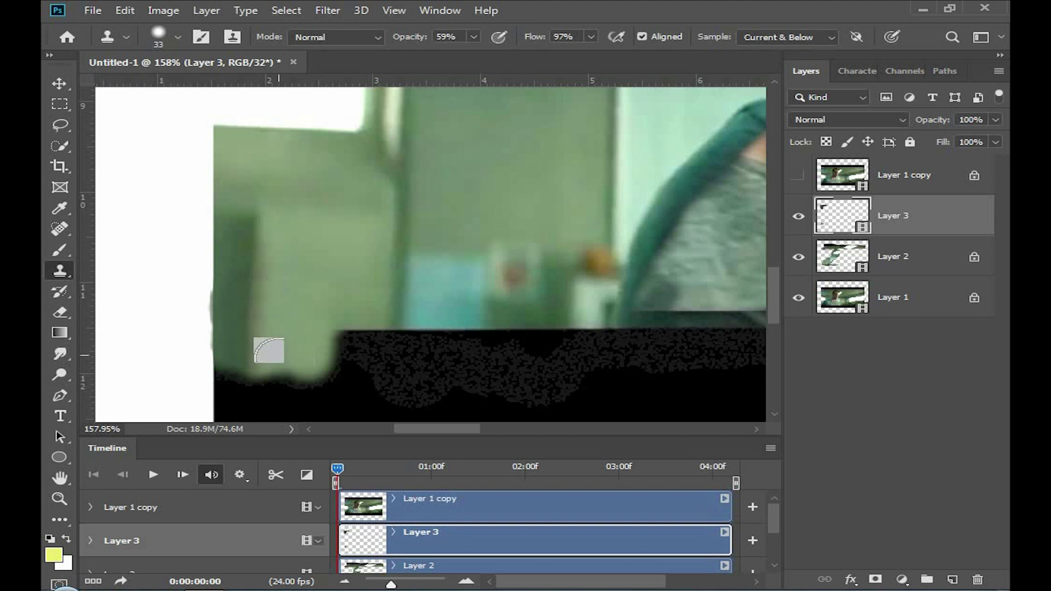
{"action": "scroll", "coordinate": [303, 320], "scroll_direction": "down", "scroll_amount": 5}
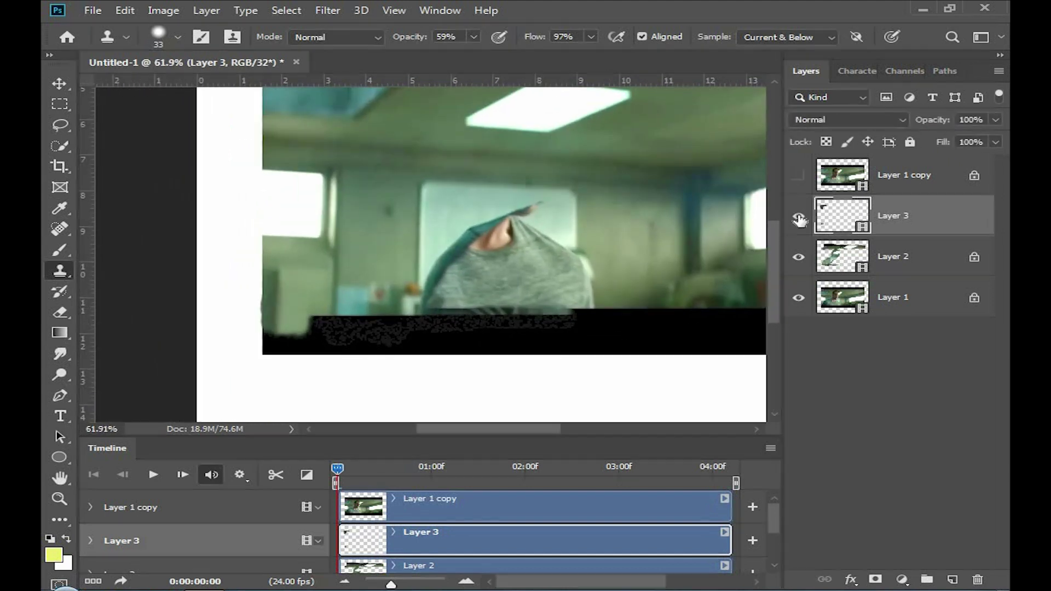
{"action": "scroll", "coordinate": [277, 306], "scroll_direction": "up", "scroll_amount": 2}
{"action": "scroll", "coordinate": [276, 302], "scroll_direction": "up", "scroll_amount": 1}
{"action": "scroll", "coordinate": [266, 313], "scroll_direction": "down", "scroll_amount": 2}
{"action": "scroll", "coordinate": [293, 371], "scroll_direction": "up", "scroll_amount": 5}
{"action": "scroll", "coordinate": [283, 284], "scroll_direction": "up", "scroll_amount": 1}
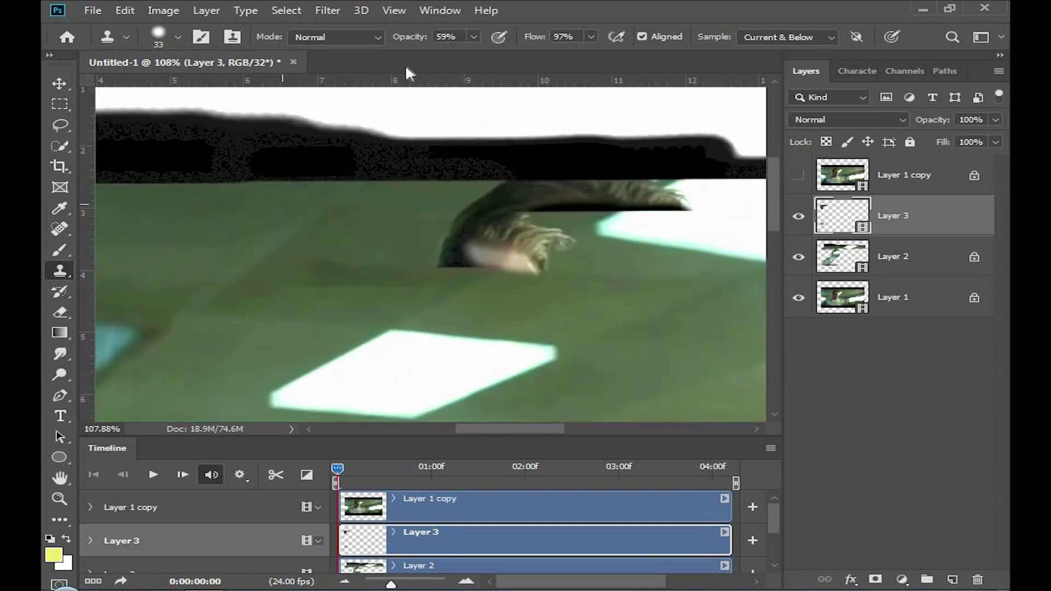
Step: Sample a new clone source on the ceiling, enlarge the brush and drop opacity to 15%
{"action": "left_click", "coordinate": [332, 255]}
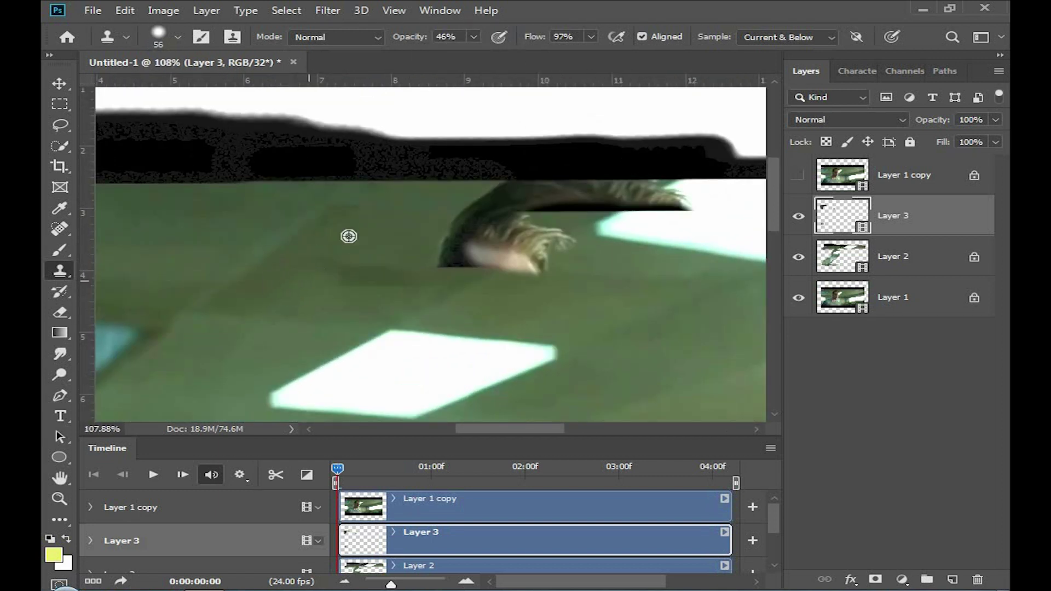
{"action": "left_click", "coordinate": [323, 284], "text": "alt"}
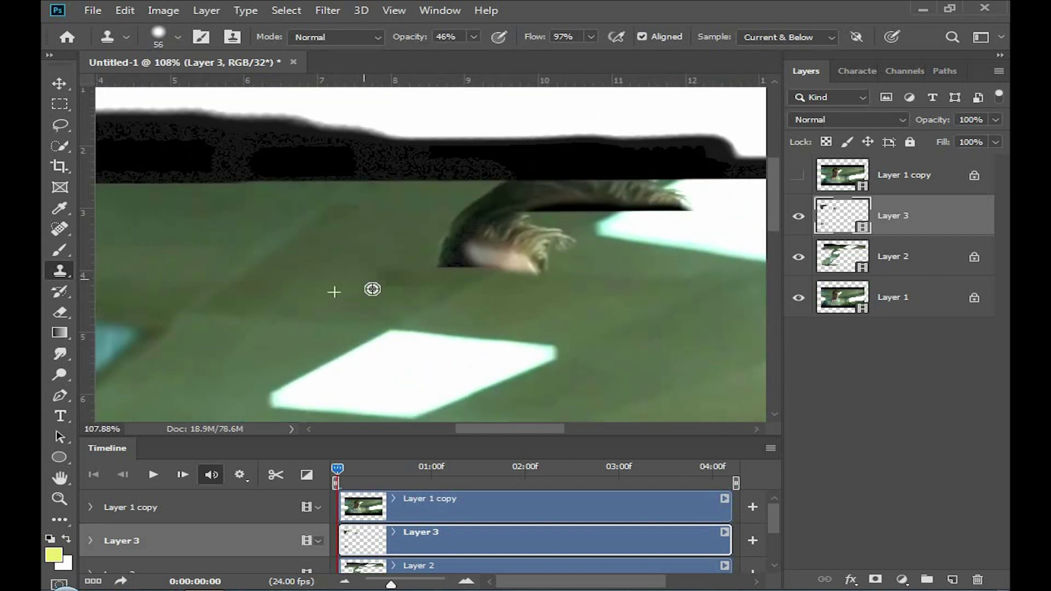
{"action": "scroll", "coordinate": [326, 245], "scroll_direction": "down", "scroll_amount": 2}
{"action": "scroll", "coordinate": [244, 246], "scroll_direction": "left", "scroll_amount": 2}
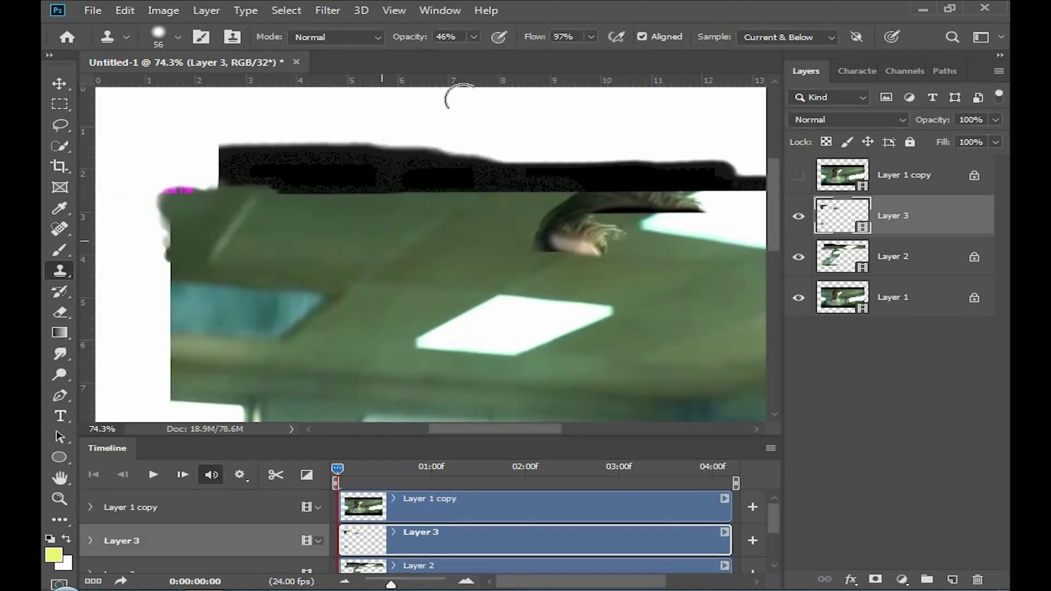
{"action": "key", "text": "]"}
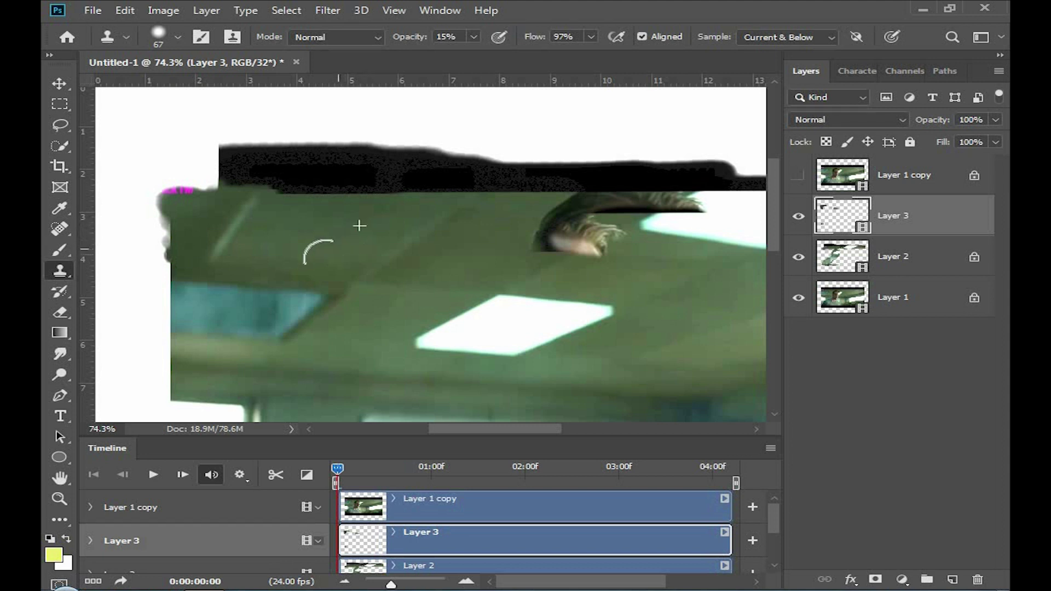
{"action": "scroll", "coordinate": [372, 252], "scroll_direction": "right", "scroll_amount": 3}
{"action": "scroll", "coordinate": [297, 256], "scroll_direction": "up", "scroll_amount": 1}
{"action": "scroll", "coordinate": [316, 287], "scroll_direction": "up", "scroll_amount": 1}
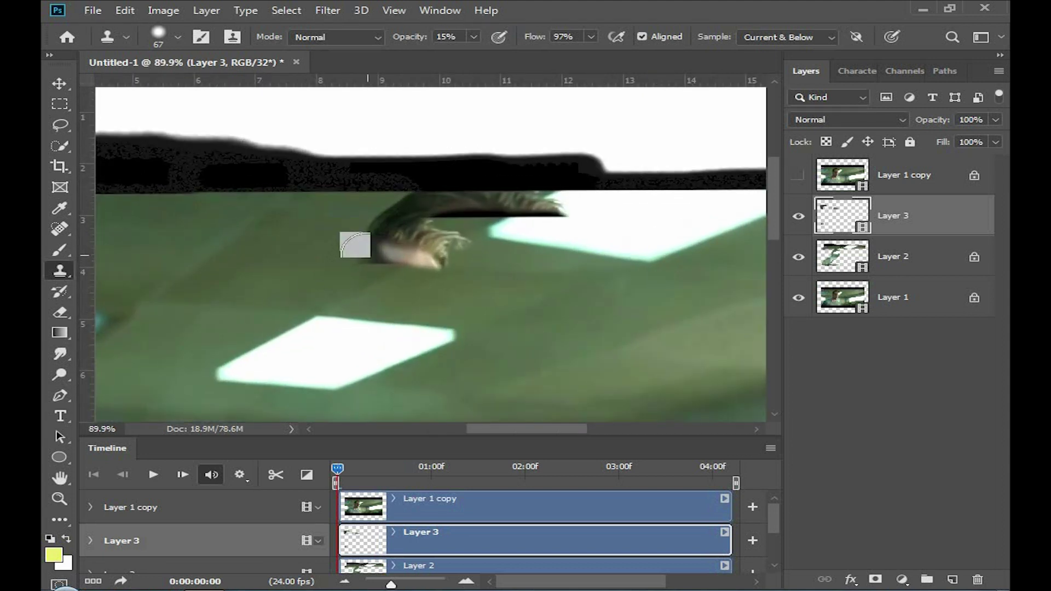
{"action": "scroll", "coordinate": [600, 229], "scroll_direction": "up", "scroll_amount": 2}
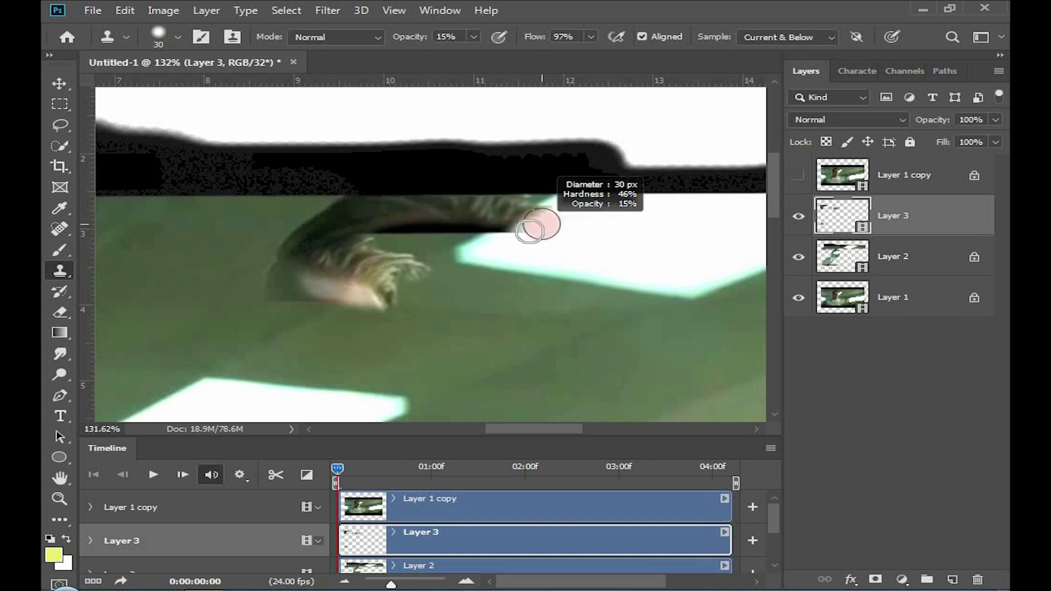
{"action": "scroll", "coordinate": [465, 239], "scroll_direction": "up", "scroll_amount": 2}
Step: At 47% opacity, clone green ceiling and the light panel's cyan edge over the dark gap
{"action": "left_click_drag", "start_coordinate": [482, 225], "coordinate": [515, 203]}
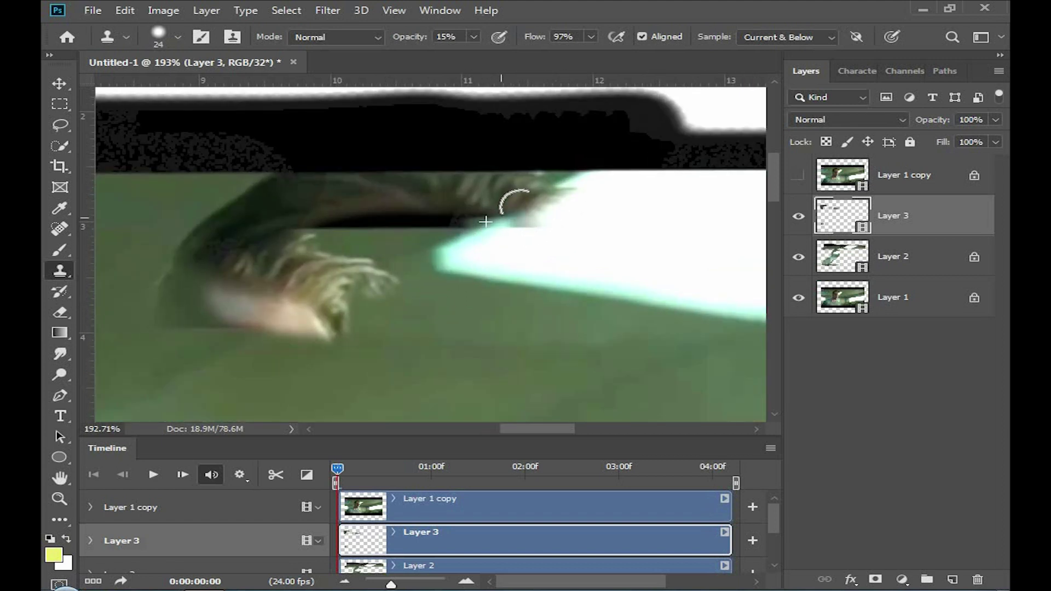
{"action": "key", "text": "7"}
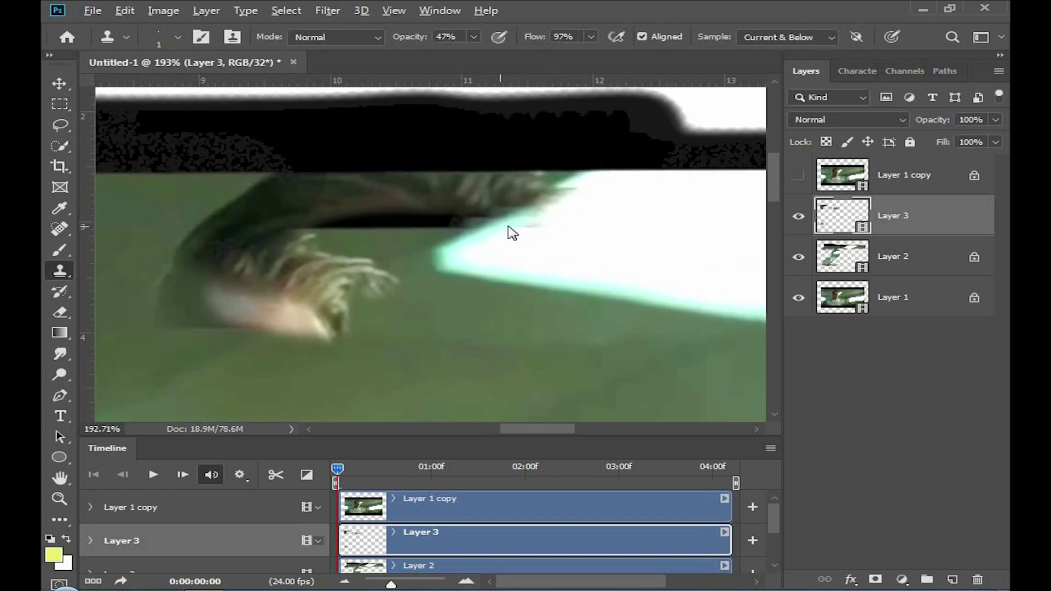
{"action": "left_click_drag", "start_coordinate": [509, 213], "coordinate": [525, 203]}
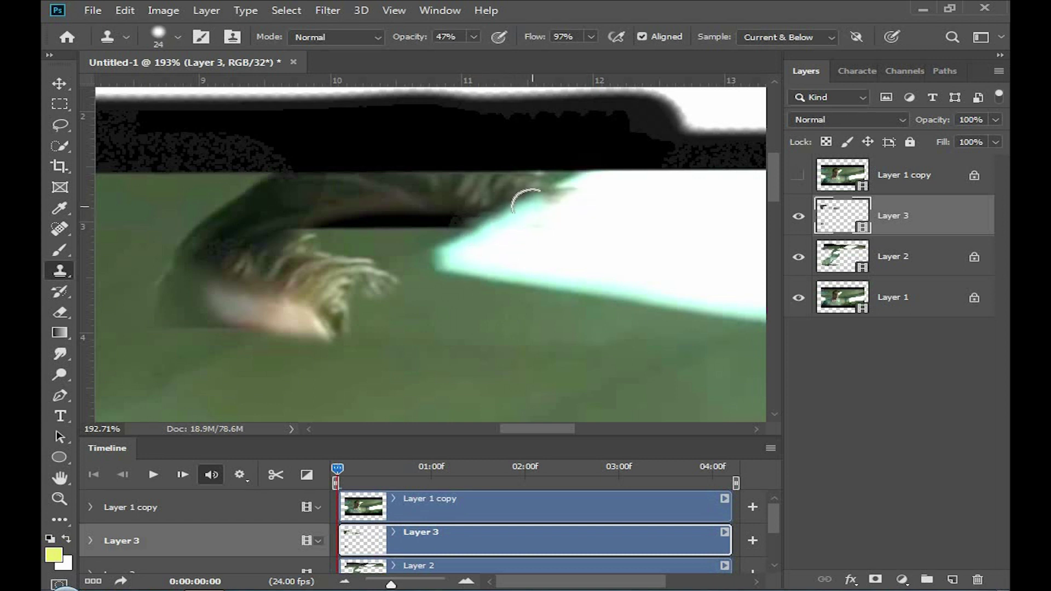
{"action": "left_click_drag", "start_coordinate": [391, 235], "coordinate": [456, 214]}
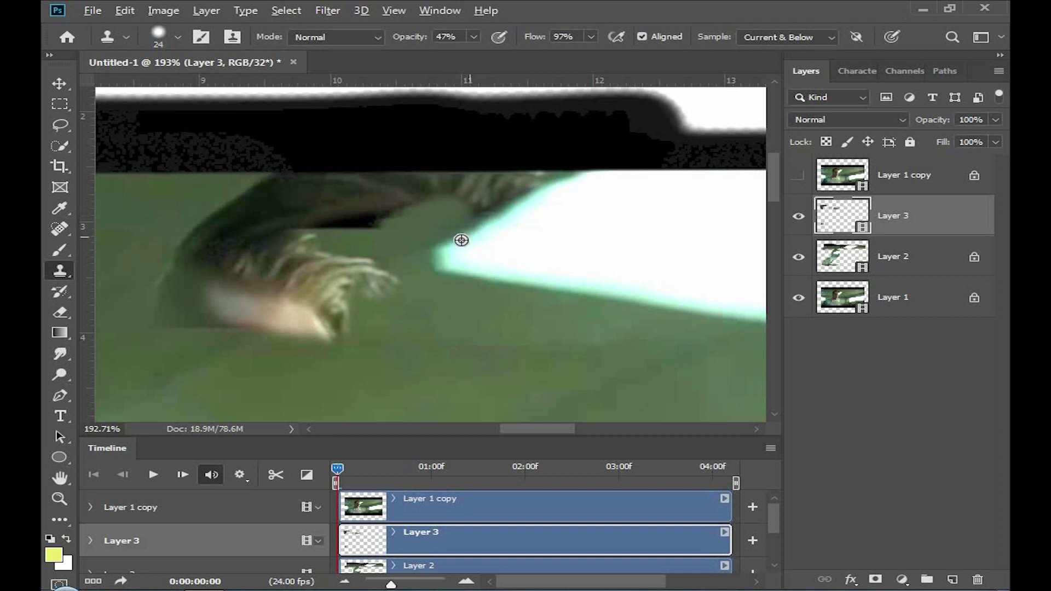
{"action": "left_click_drag", "start_coordinate": [478, 186], "coordinate": [534, 170]}
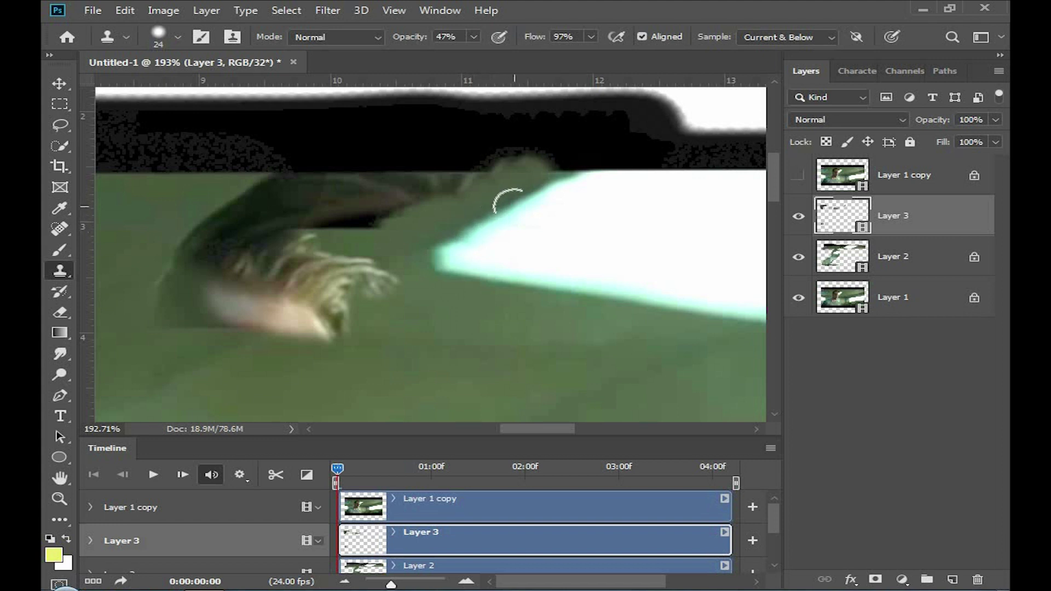
{"action": "left_click_drag", "start_coordinate": [555, 174], "coordinate": [589, 164]}
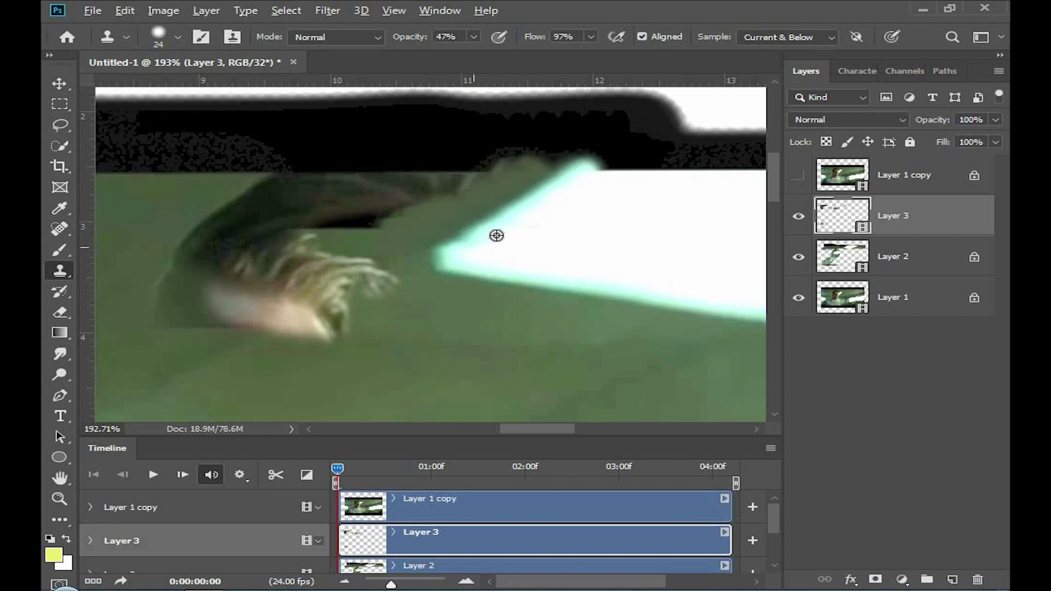
Step: Lower clone opacity to 15% and bring the pale skin patch into view
{"action": "scroll", "coordinate": [481, 164], "scroll_direction": "up", "scroll_amount": 2}
{"action": "left_click", "coordinate": [474, 37]}
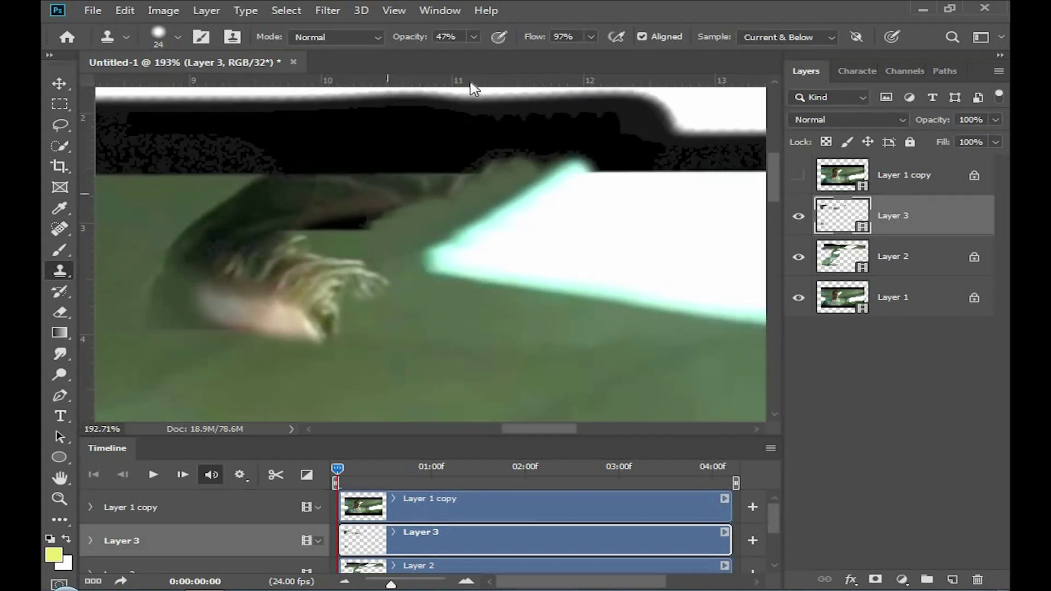
{"action": "left_click_drag", "start_coordinate": [470, 54], "coordinate": [446, 55]}
{"action": "scroll", "coordinate": [459, 237], "scroll_direction": "up", "scroll_amount": 1}
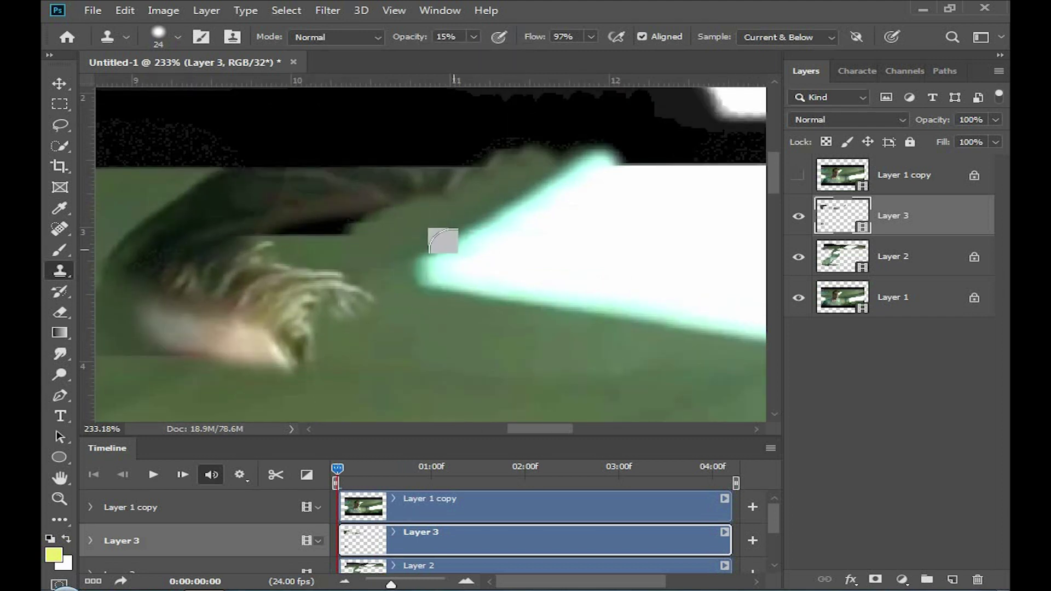
{"action": "scroll", "coordinate": [542, 200], "scroll_direction": "down", "scroll_amount": 3}
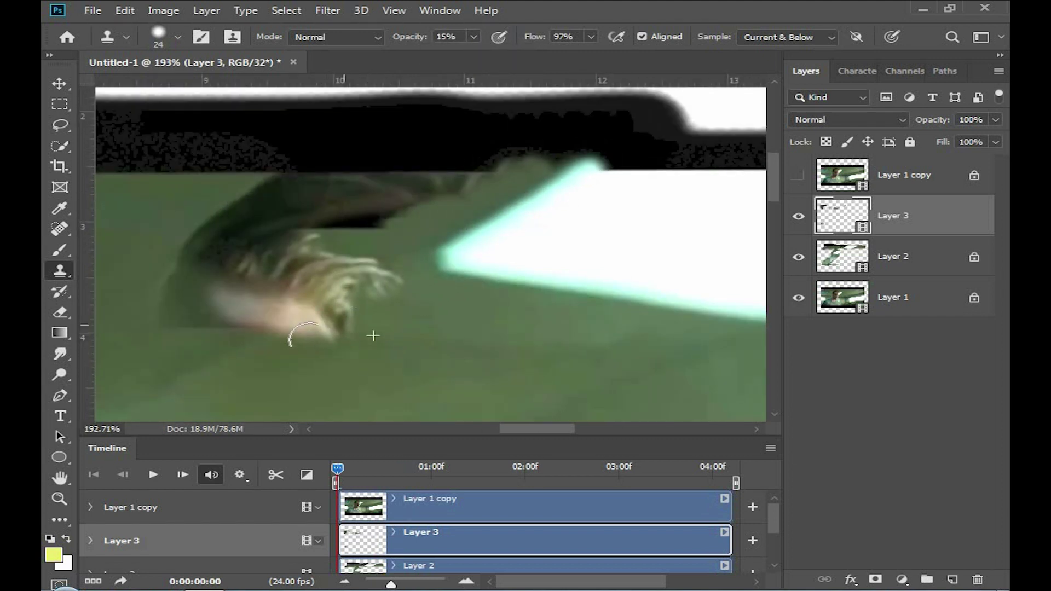
{"action": "left_click_drag", "start_coordinate": [482, 116], "coordinate": [531, 60]}
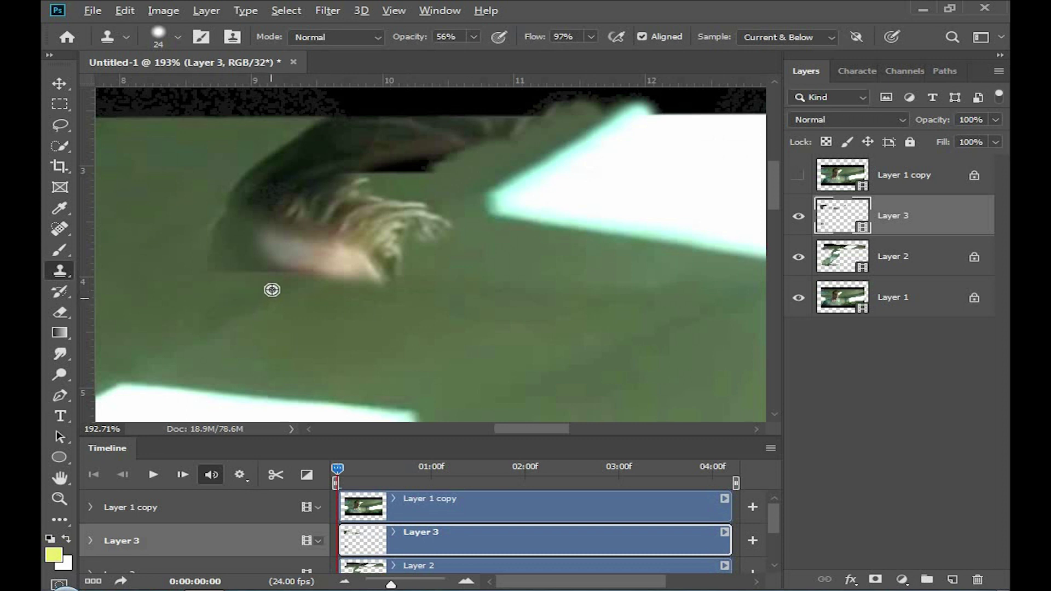
Step: Clone green over the pale skin patch, enlarging the brush as you go
{"action": "left_click", "coordinate": [309, 266]}
{"action": "key", "text": "bracketright"}
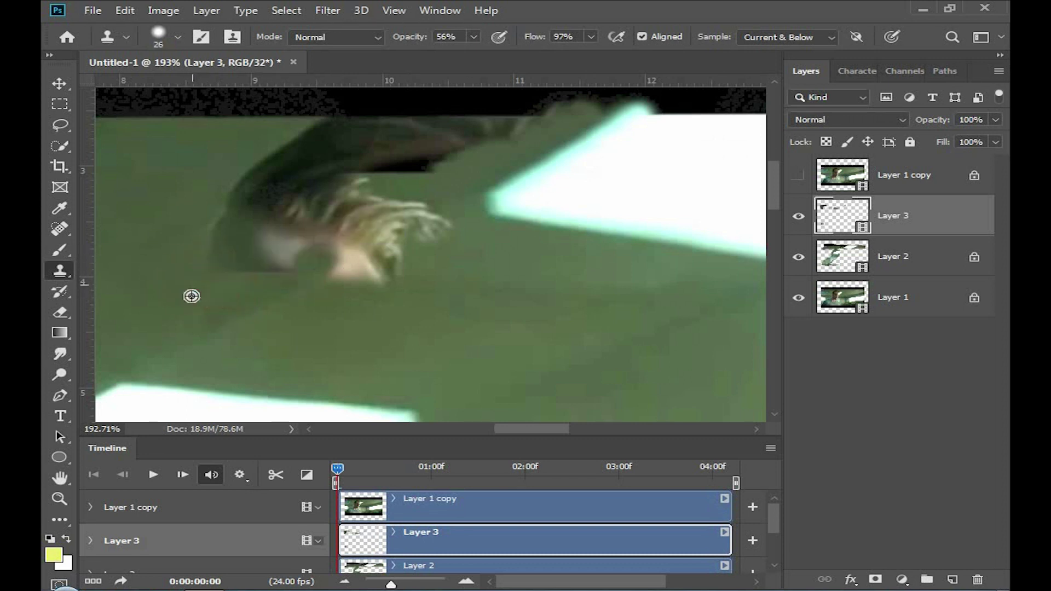
{"action": "mouse_move", "coordinate": [257, 236]}
{"action": "left_mouse_down"}
{"action": "mouse_move", "coordinate": [356, 213]}
{"action": "mouse_move", "coordinate": [438, 224]}
{"action": "left_mouse_up"}
{"action": "key", "text": "bracketright"}
{"action": "key", "text": "bracketright"}
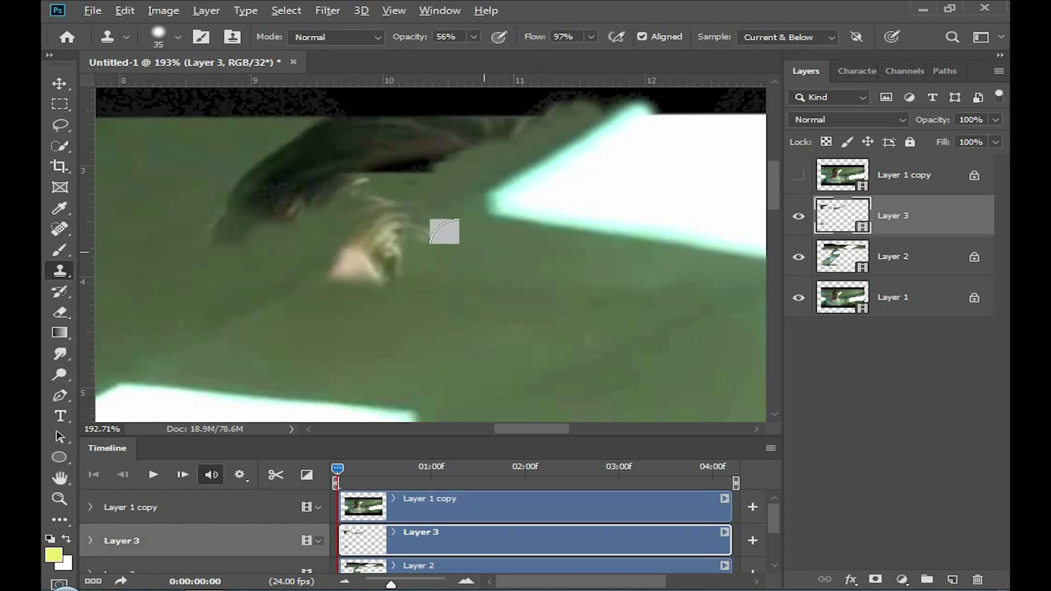
{"action": "left_click_drag", "start_coordinate": [320, 259], "coordinate": [361, 265]}
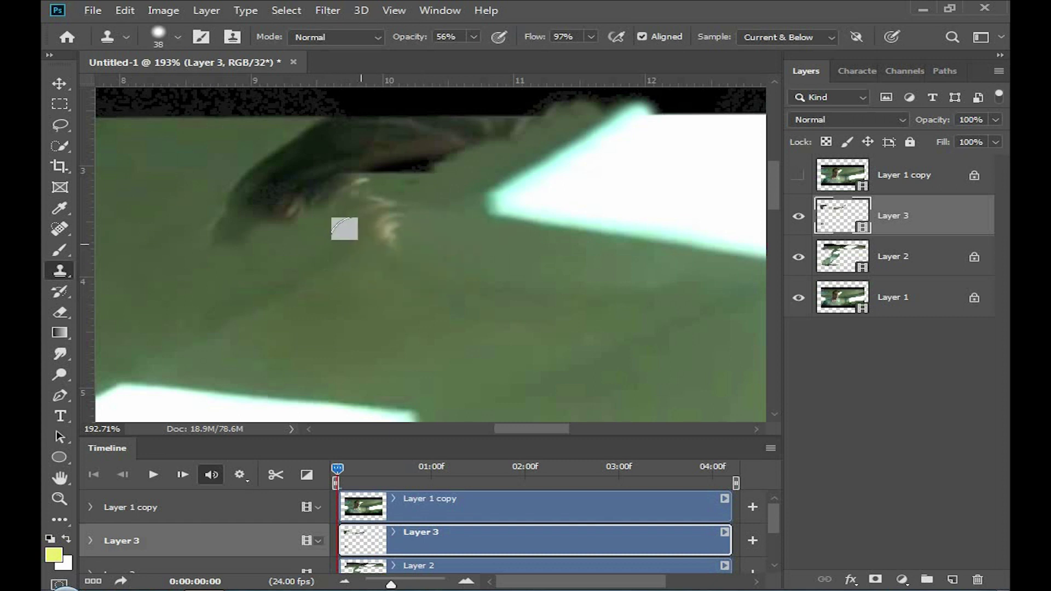
{"action": "key", "text": "bracketright"}
{"action": "key", "text": "bracketright"}
{"action": "key", "text": "bracketright"}
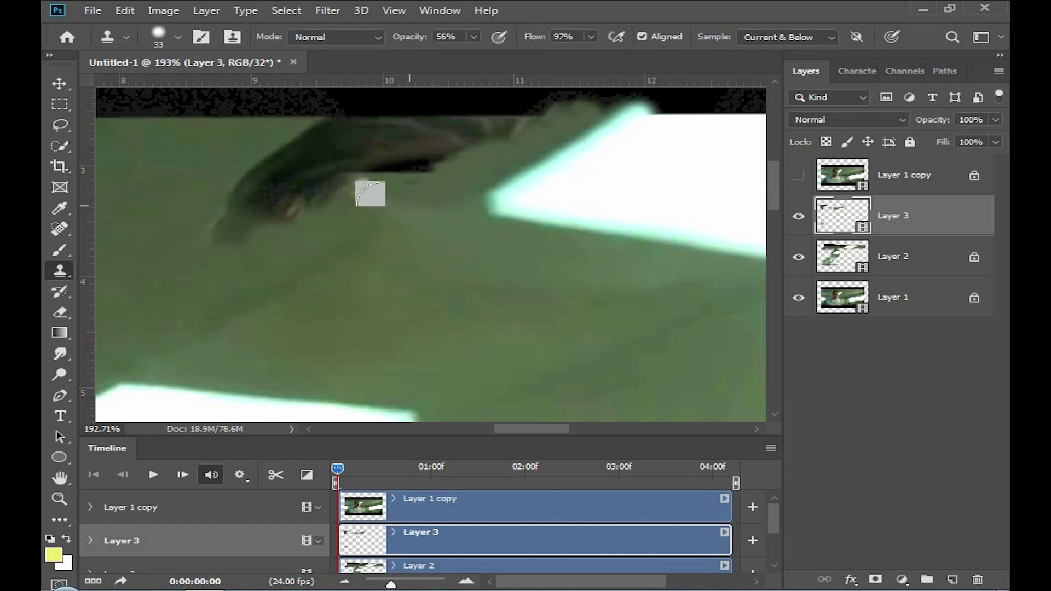
Step: Paint cloned green over the dark hair area and the black strip at the top
{"action": "scroll", "coordinate": [213, 221], "scroll_direction": "down", "scroll_amount": 2}
{"action": "key", "text": "bracketright"}
{"action": "key", "text": "bracketright"}
{"action": "left_click_drag", "start_coordinate": [226, 174], "coordinate": [370, 129]}
{"action": "key", "text": "bracketright"}
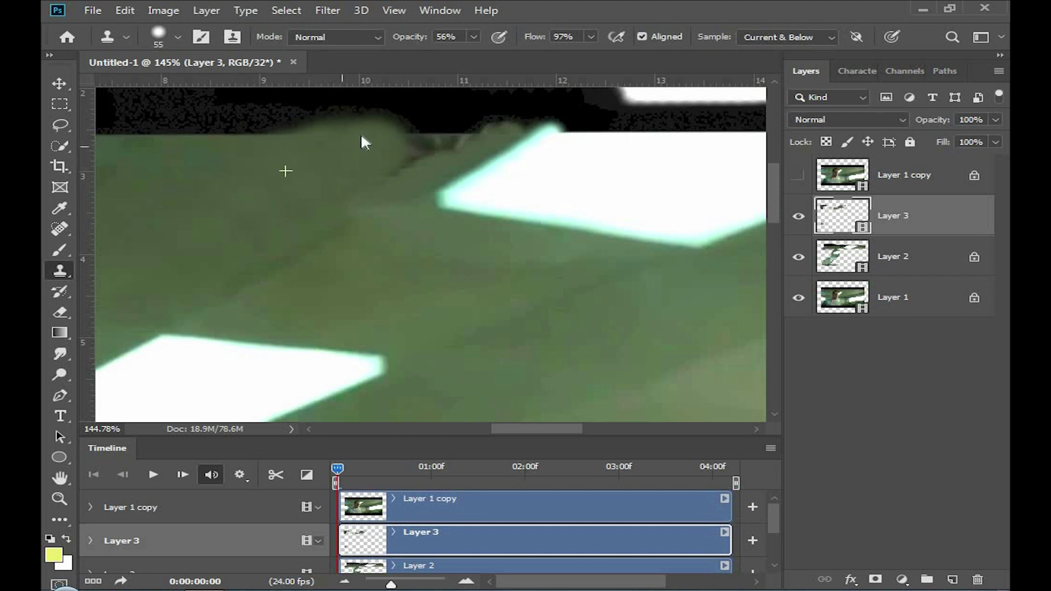
{"action": "key", "text": "bracketleft"}
{"action": "key", "text": "bracketleft"}
{"action": "mouse_move", "coordinate": [378, 164]}
{"action": "left_mouse_down"}
{"action": "mouse_move", "coordinate": [508, 101]}
{"action": "mouse_move", "coordinate": [548, 107]}
{"action": "left_mouse_up"}
{"action": "key", "text": "bracketright"}
{"action": "left_click", "coordinate": [330, 186]}
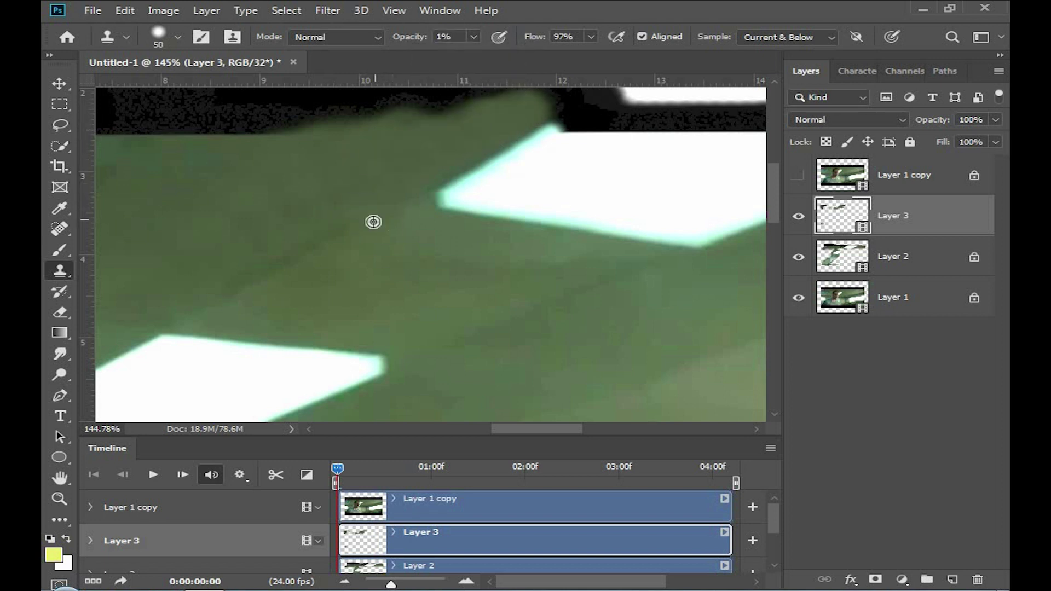
{"action": "scroll", "coordinate": [356, 230], "scroll_direction": "down", "scroll_amount": 8}
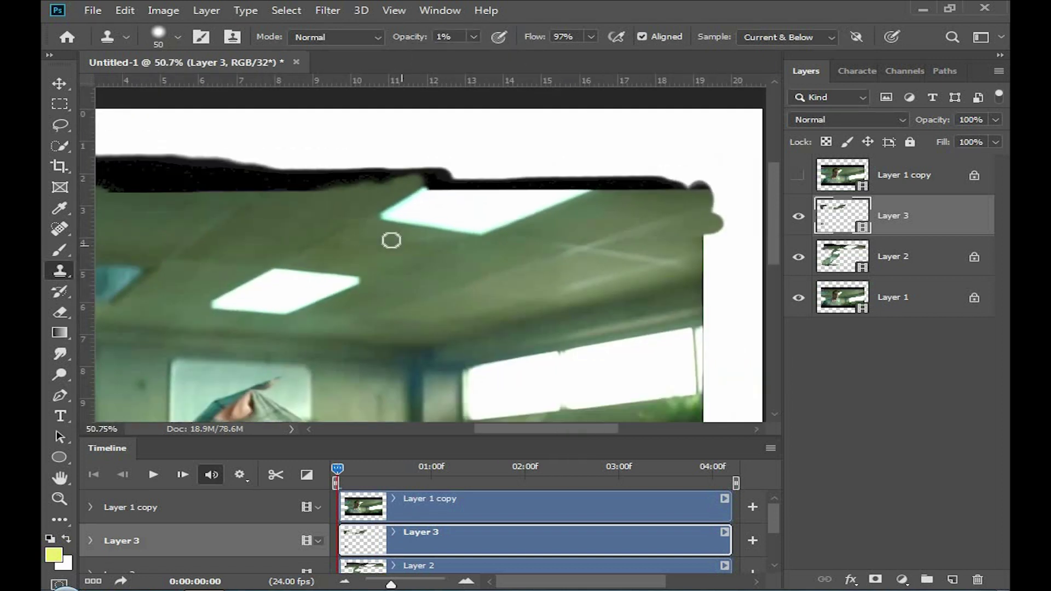
Step: Toggle Layer 3 off and on to compare, then zoom in on the shirt
{"action": "left_click", "coordinate": [798, 216]}
{"action": "left_click", "coordinate": [797, 216]}
{"action": "scroll", "coordinate": [399, 303], "scroll_direction": "up", "scroll_amount": 3}
{"action": "scroll", "coordinate": [399, 303], "scroll_direction": "up", "scroll_amount": 2}
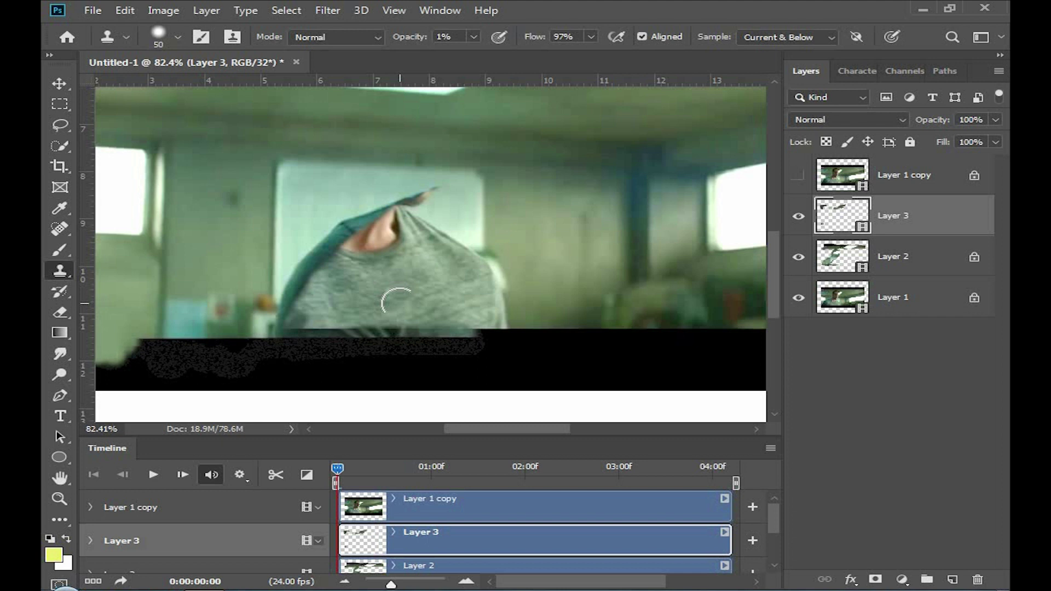
{"action": "scroll", "coordinate": [308, 263], "scroll_direction": "up", "scroll_amount": 1}
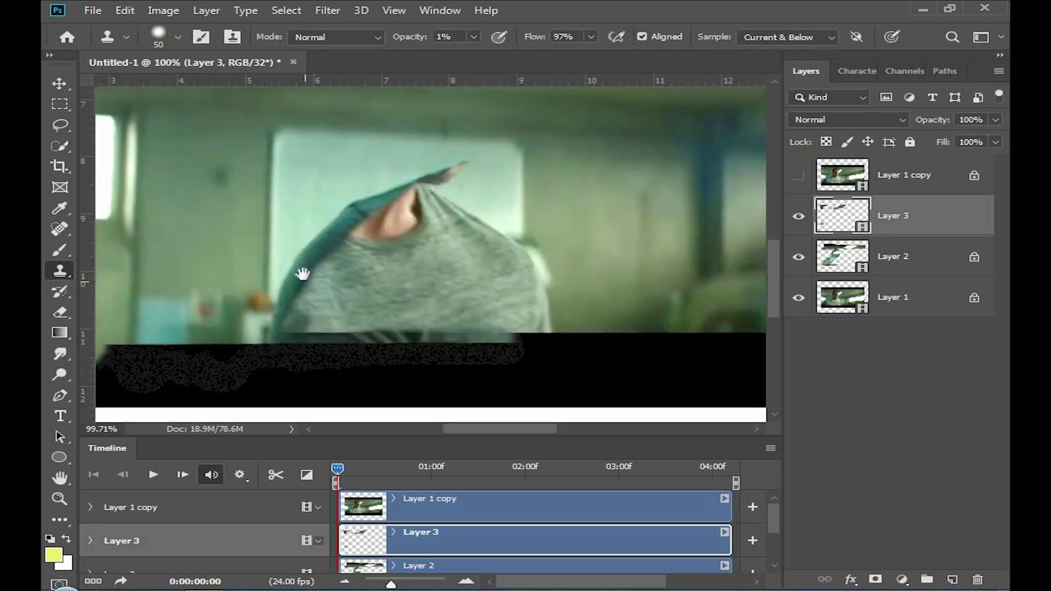
{"action": "scroll", "coordinate": [271, 324], "scroll_direction": "up", "scroll_amount": 2}
{"action": "scroll", "coordinate": [270, 324], "scroll_direction": "up", "scroll_amount": 3}
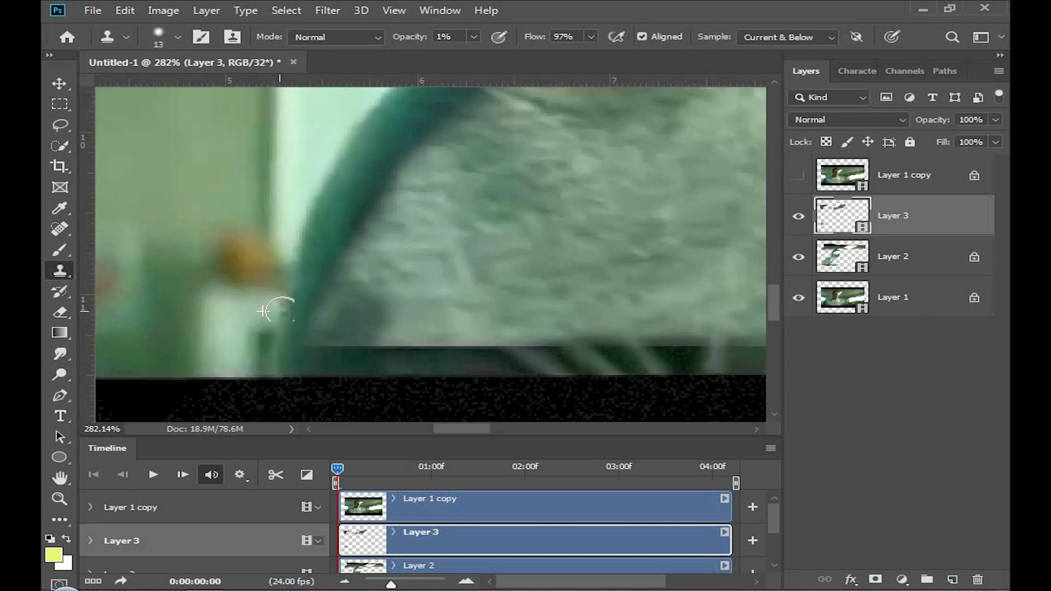
Step: At 62% clone opacity with a size-17 brush, blend the teal edge along the shirt's lower left
{"action": "left_click", "coordinate": [473, 37]}
{"action": "left_click", "coordinate": [282, 333], "text": "alt"}
{"action": "left_click_drag", "start_coordinate": [277, 298], "coordinate": [301, 294]}
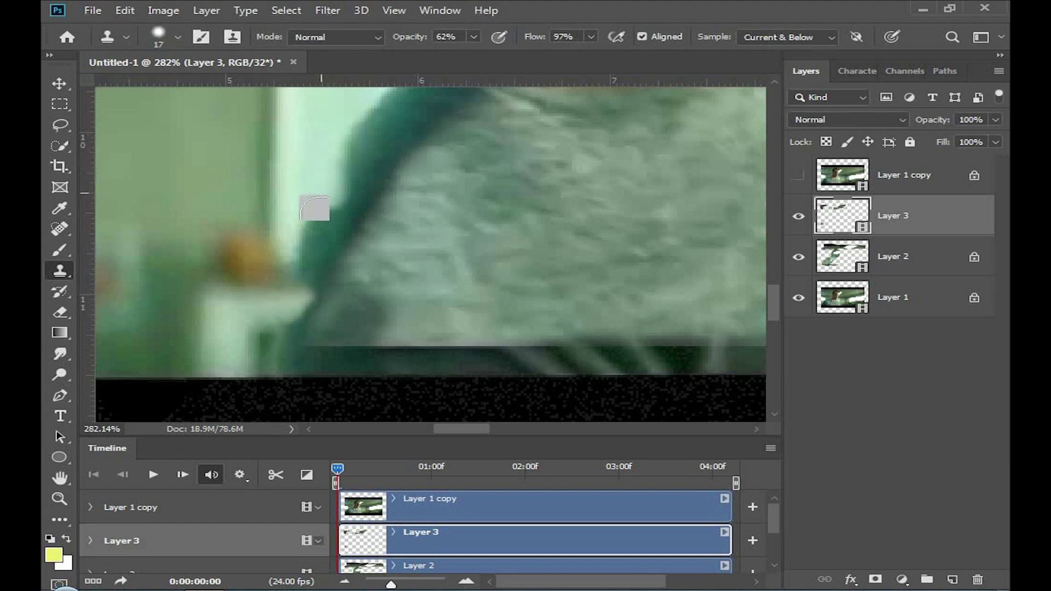
{"action": "left_click_drag", "start_coordinate": [300, 225], "coordinate": [301, 240]}
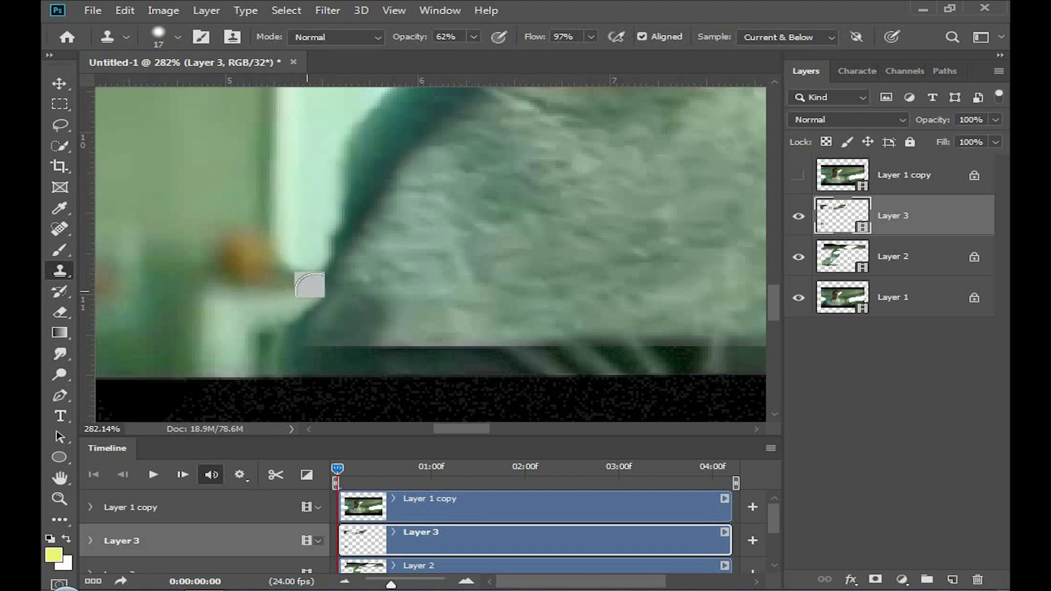
{"action": "left_click_drag", "start_coordinate": [310, 284], "coordinate": [356, 295]}
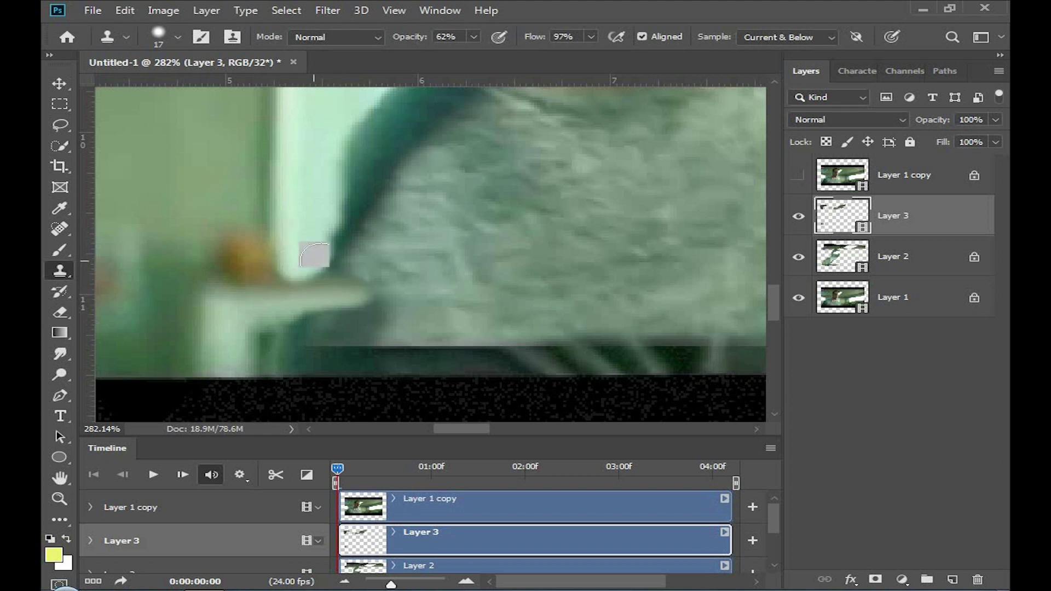
Step: Zoom in and shrink the clone brush to 5 px with 46% hardness
{"action": "scroll", "coordinate": [318, 273], "scroll_direction": "down", "scroll_amount": 3}
{"action": "scroll", "coordinate": [305, 317], "scroll_direction": "up", "scroll_amount": 1}
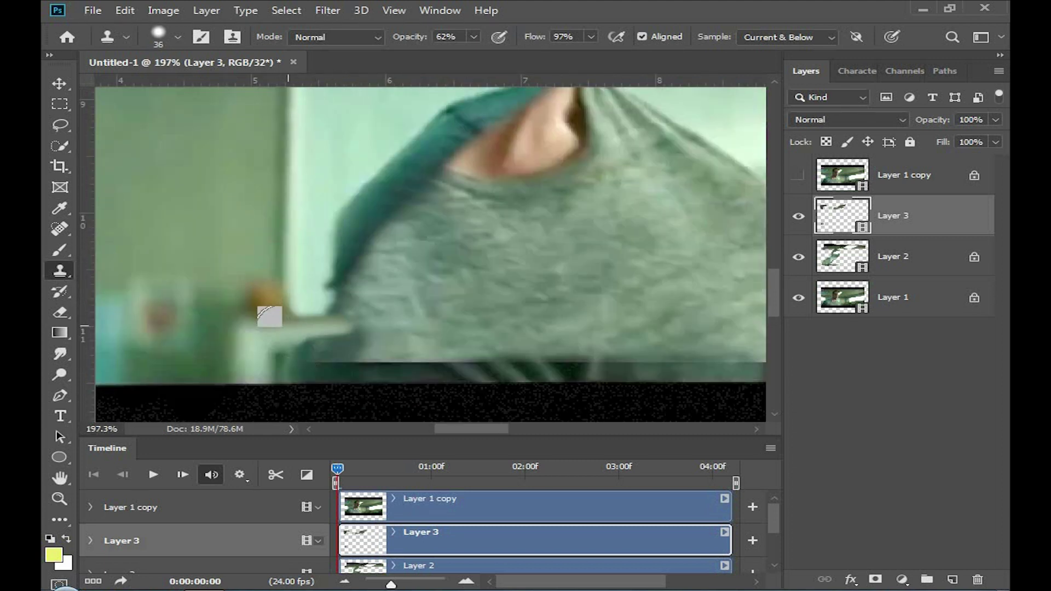
{"action": "scroll", "coordinate": [317, 263], "scroll_direction": "up", "scroll_amount": 2}
{"action": "scroll", "coordinate": [308, 254], "scroll_direction": "up", "scroll_amount": 1}
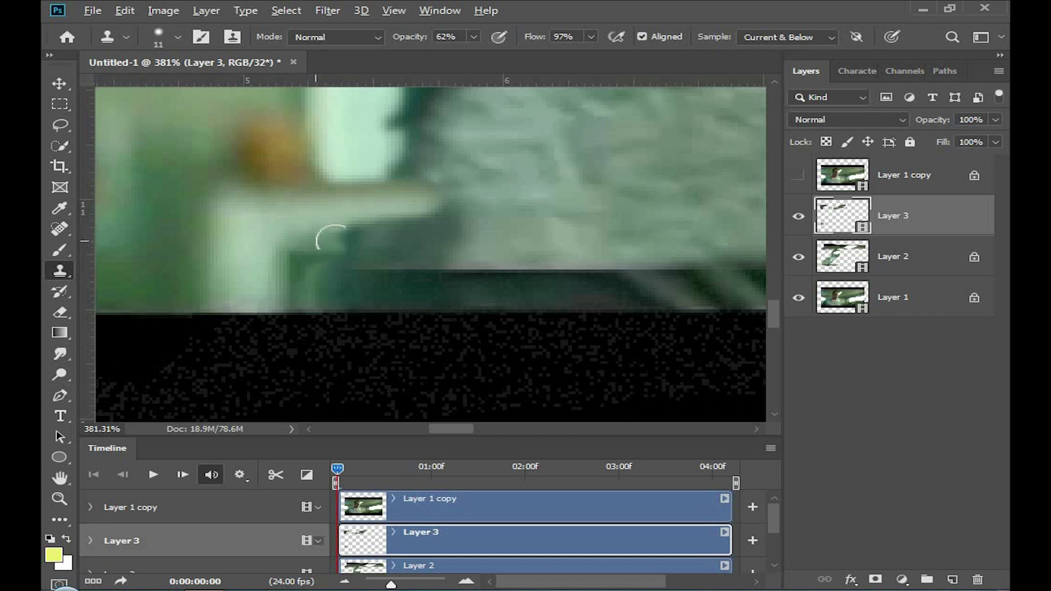
{"action": "left_click_drag", "start_coordinate": [369, 221], "coordinate": [379, 227]}
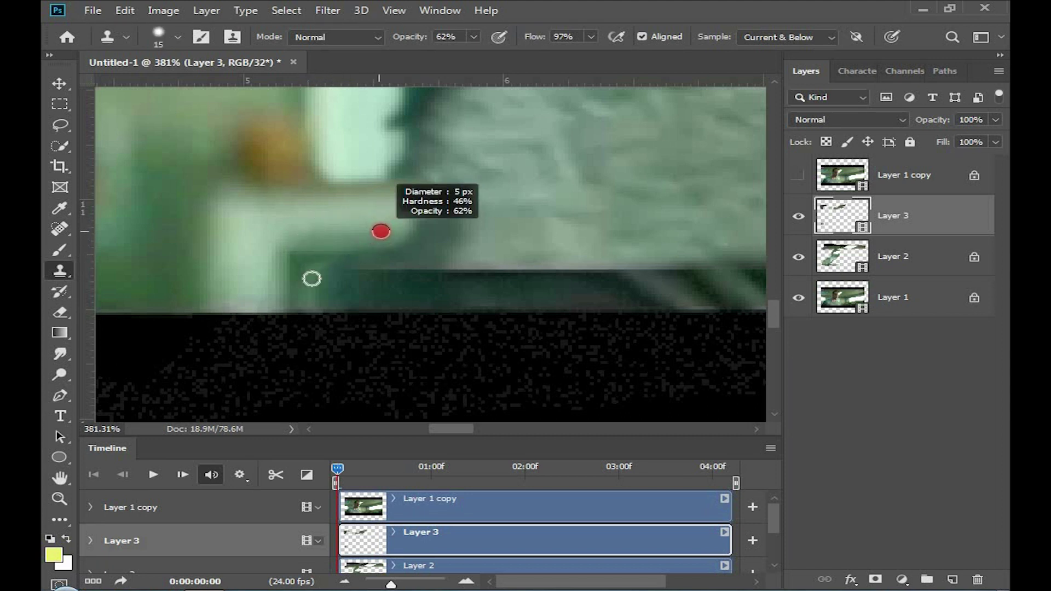
{"action": "scroll", "coordinate": [300, 259], "scroll_direction": "up", "scroll_amount": 1}
{"action": "key", "text": "i"}
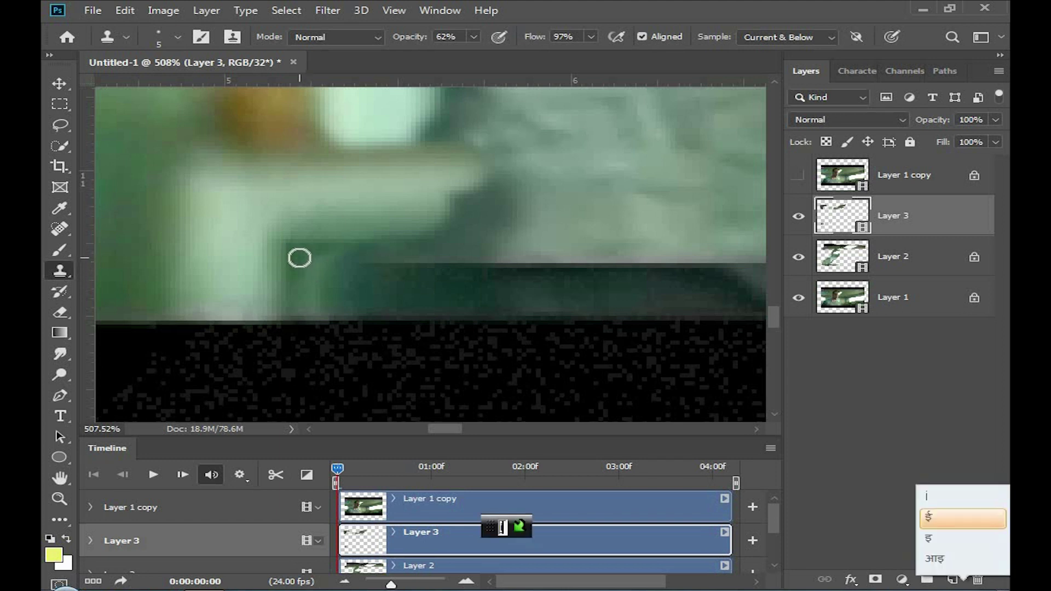
{"action": "key", "text": "Escape"}
{"action": "right_click", "coordinate": [60, 271]}
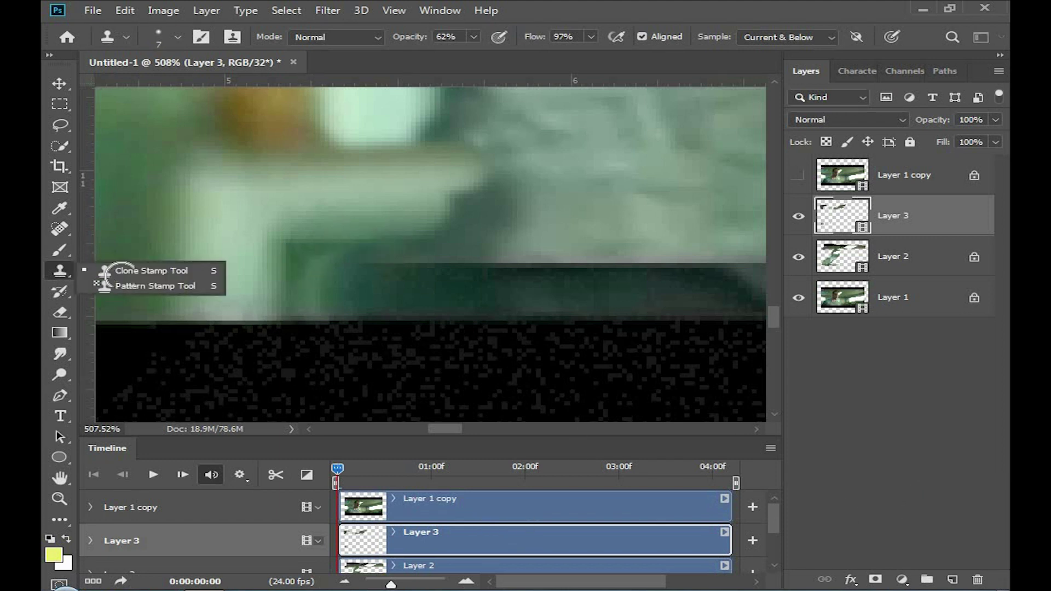
Step: Enlarge the clone brush and clone green shelf down over the dark band
{"action": "scroll", "coordinate": [317, 248], "scroll_direction": "up", "scroll_amount": 1}
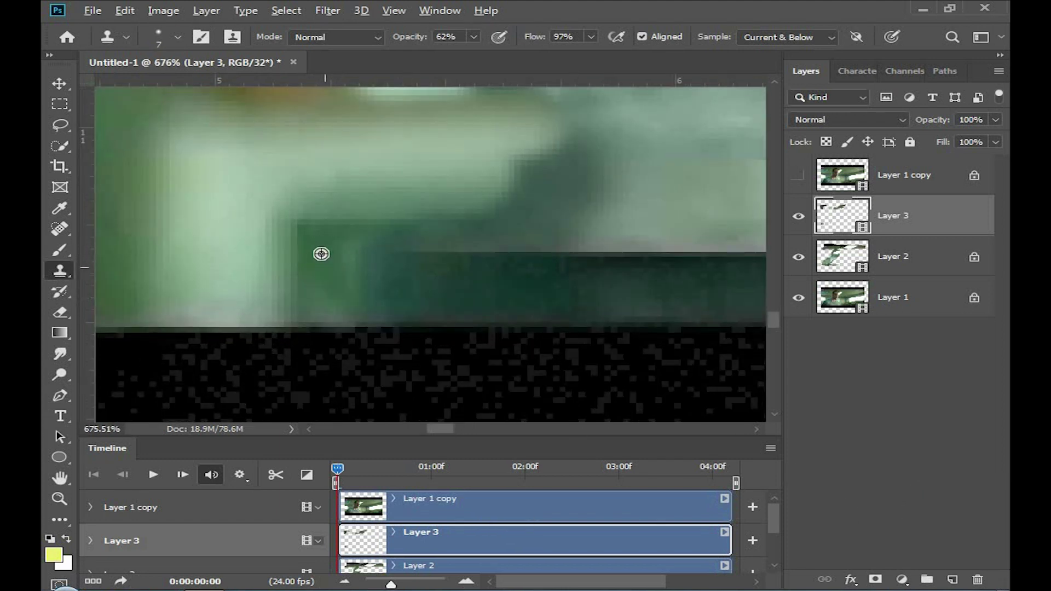
{"action": "left_click_drag", "start_coordinate": [320, 301], "coordinate": [322, 311]}
{"action": "left_click_drag", "start_coordinate": [368, 266], "coordinate": [405, 274]}
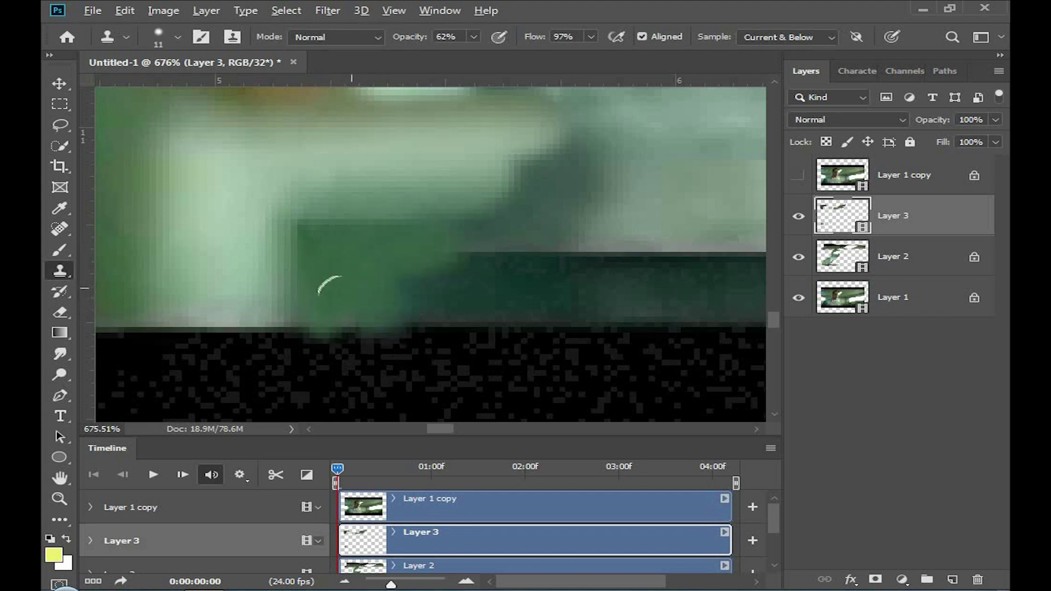
{"action": "scroll", "coordinate": [328, 273], "scroll_direction": "down", "scroll_amount": 2}
{"action": "left_click_drag", "start_coordinate": [333, 279], "coordinate": [350, 277]}
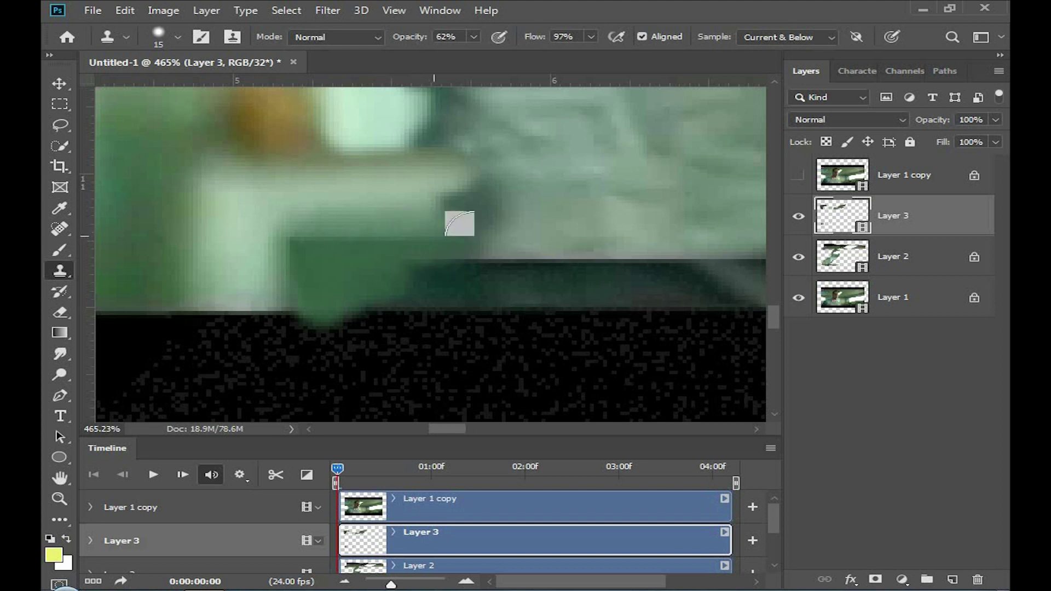
{"action": "mouse_move", "coordinate": [466, 270]}
{"action": "left_mouse_down"}
{"action": "mouse_move", "coordinate": [417, 293]}
{"action": "mouse_move", "coordinate": [274, 303]}
{"action": "left_mouse_up"}
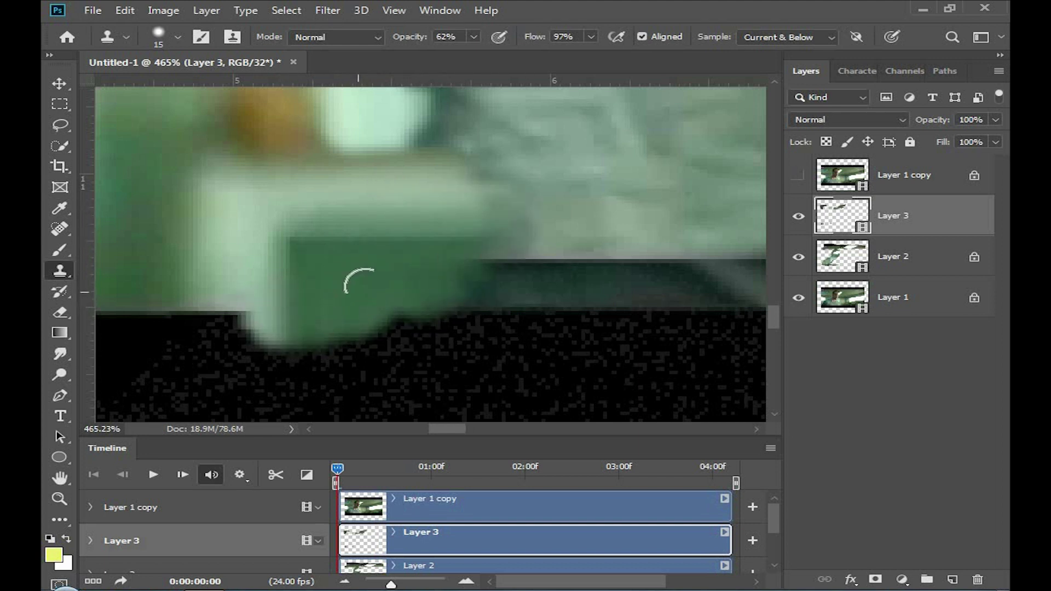
Step: Extend the cloned green shelf edge rightward across the dark band beneath the shirt
{"action": "scroll", "coordinate": [356, 282], "scroll_direction": "down", "scroll_amount": 3}
{"action": "left_click_drag", "start_coordinate": [364, 291], "coordinate": [394, 301]}
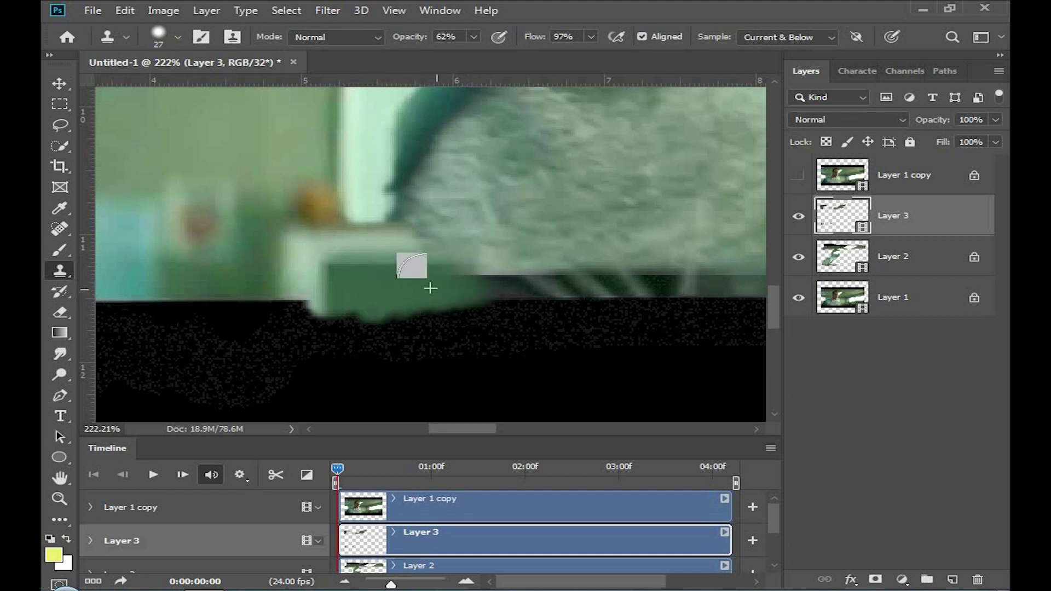
{"action": "left_click_drag", "start_coordinate": [429, 286], "coordinate": [517, 264]}
{"action": "scroll", "coordinate": [471, 296], "scroll_direction": "down", "scroll_amount": 3}
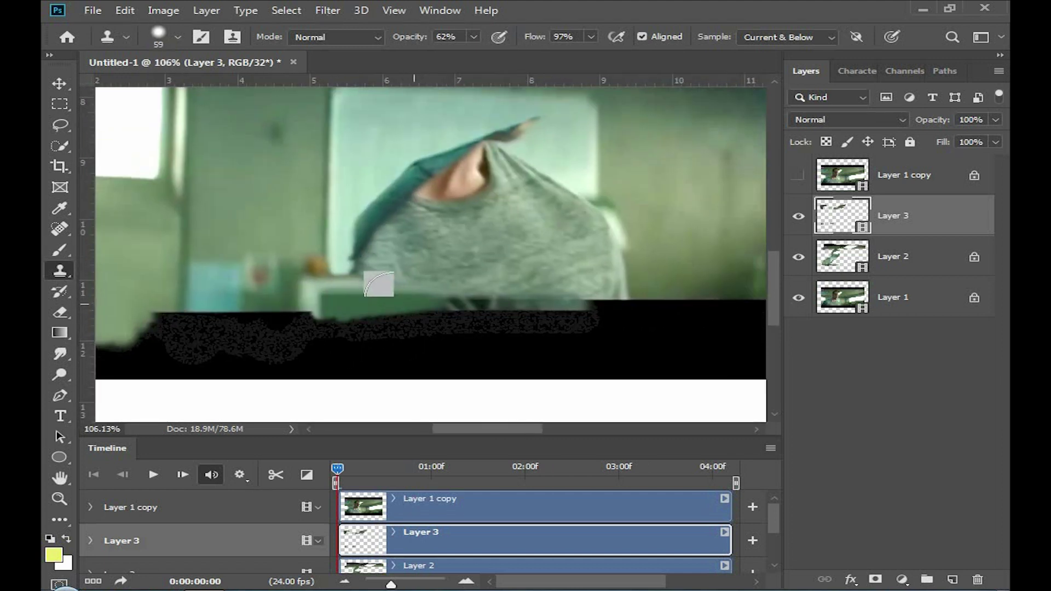
{"action": "left_click_drag", "start_coordinate": [485, 290], "coordinate": [608, 291]}
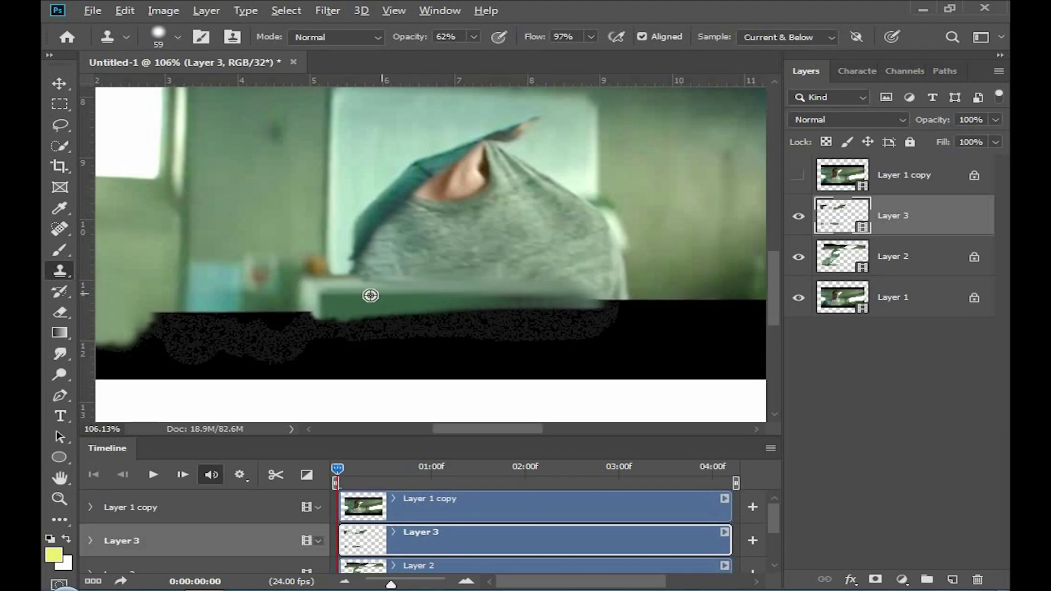
{"action": "scroll", "coordinate": [366, 278], "scroll_direction": "up", "scroll_amount": 1}
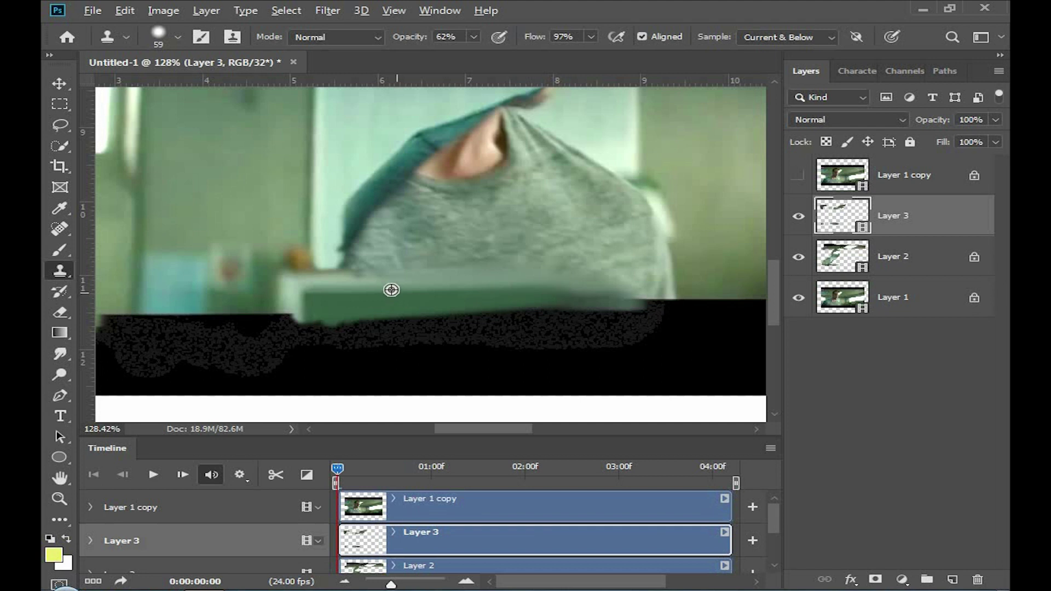
{"action": "left_click_drag", "start_coordinate": [414, 276], "coordinate": [531, 284]}
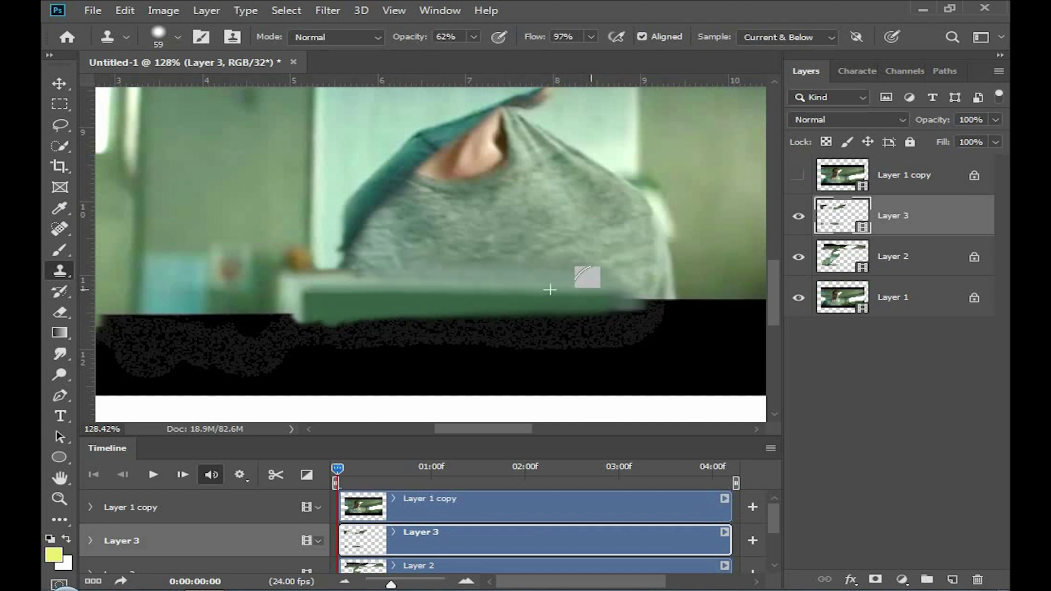
{"action": "scroll", "coordinate": [492, 296], "scroll_direction": "down", "scroll_amount": 3}
{"action": "scroll", "coordinate": [437, 257], "scroll_direction": "up", "scroll_amount": 2}
{"action": "scroll", "coordinate": [407, 216], "scroll_direction": "up", "scroll_amount": 1}
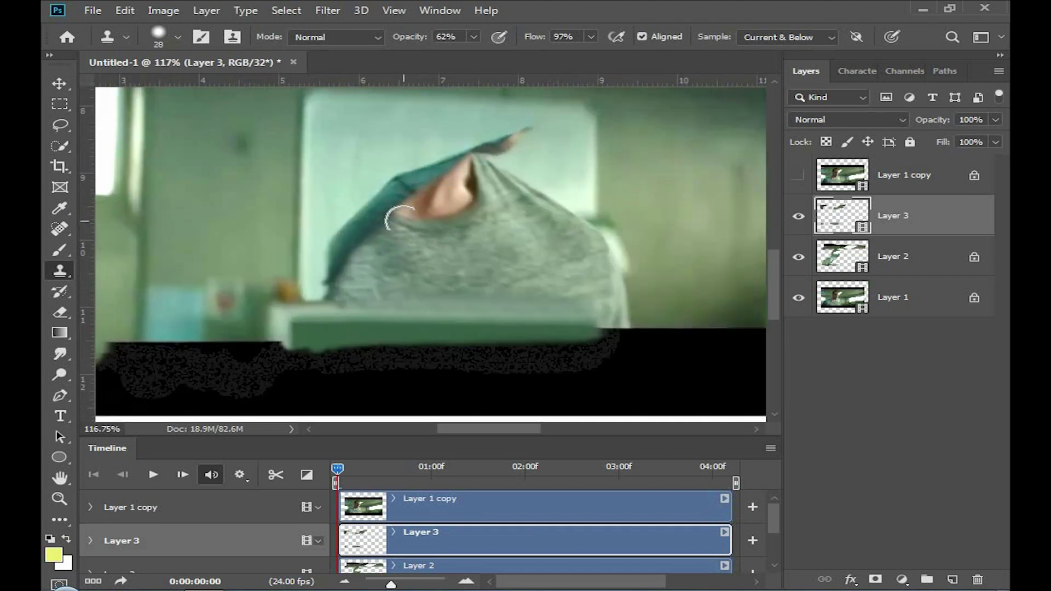
Step: Adjust the clone brush size and paint background over the dark hair edge
{"action": "scroll", "coordinate": [394, 227], "scroll_direction": "up", "scroll_amount": 1}
{"action": "scroll", "coordinate": [382, 234], "scroll_direction": "down", "scroll_amount": 1}
{"action": "key", "text": "bracketleft"}
{"action": "key", "text": "bracketright"}
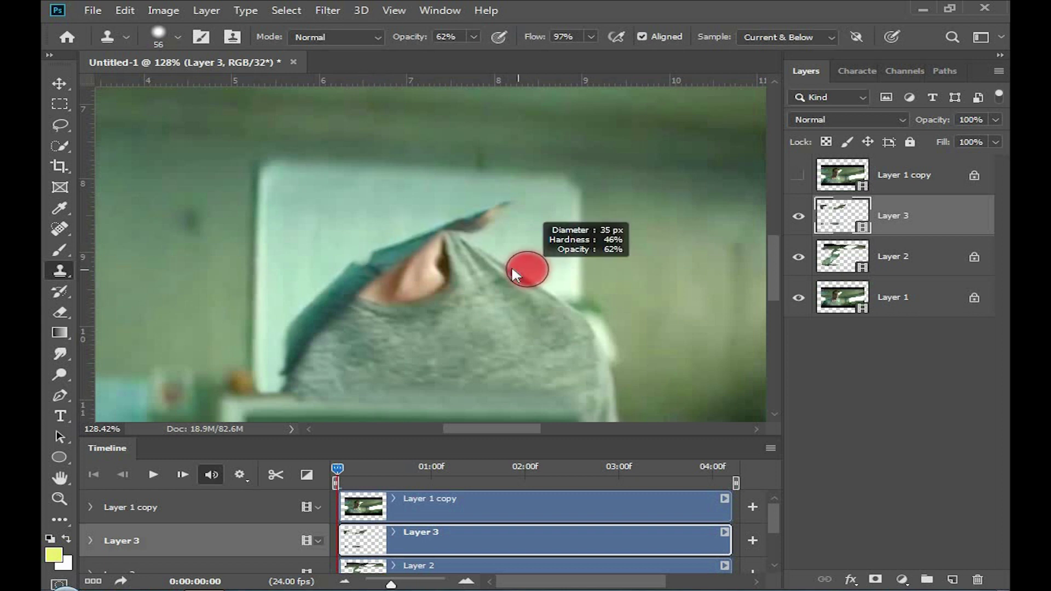
{"action": "scroll", "coordinate": [540, 278], "scroll_direction": "up", "scroll_amount": 1}
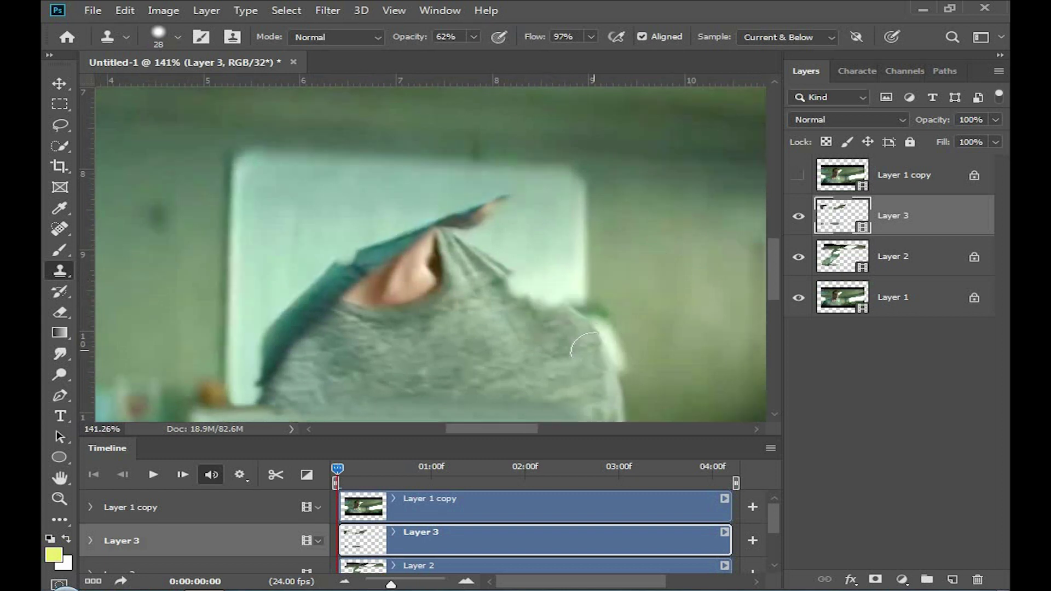
{"action": "scroll", "coordinate": [584, 344], "scroll_direction": "down", "scroll_amount": 2}
{"action": "scroll", "coordinate": [535, 305], "scroll_direction": "down", "scroll_amount": 1}
{"action": "scroll", "coordinate": [434, 335], "scroll_direction": "up", "scroll_amount": 2}
{"action": "scroll", "coordinate": [339, 306], "scroll_direction": "up", "scroll_amount": 1}
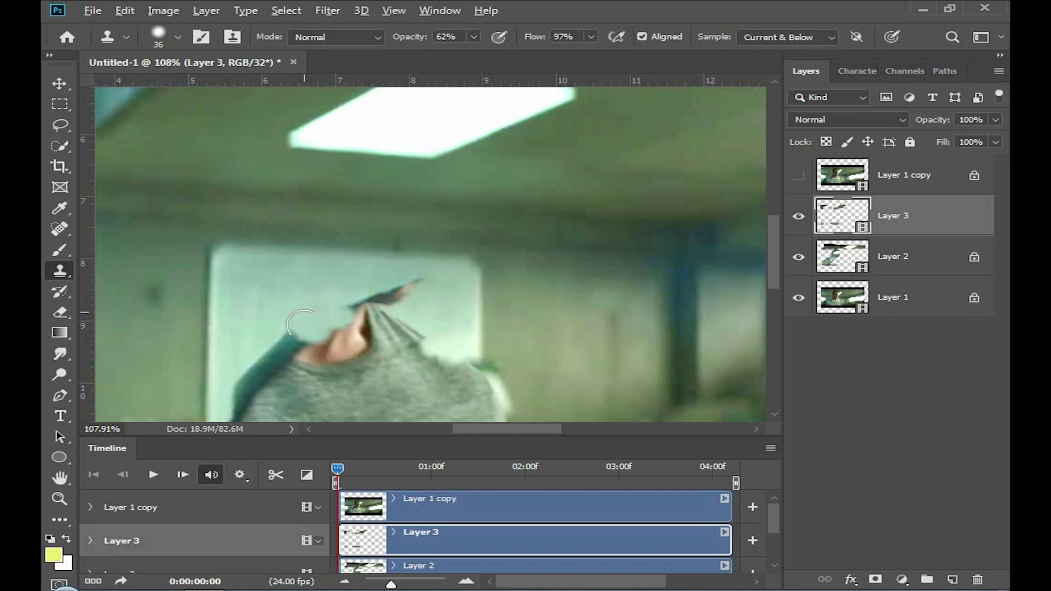
{"action": "left_click_drag", "start_coordinate": [290, 343], "coordinate": [266, 353]}
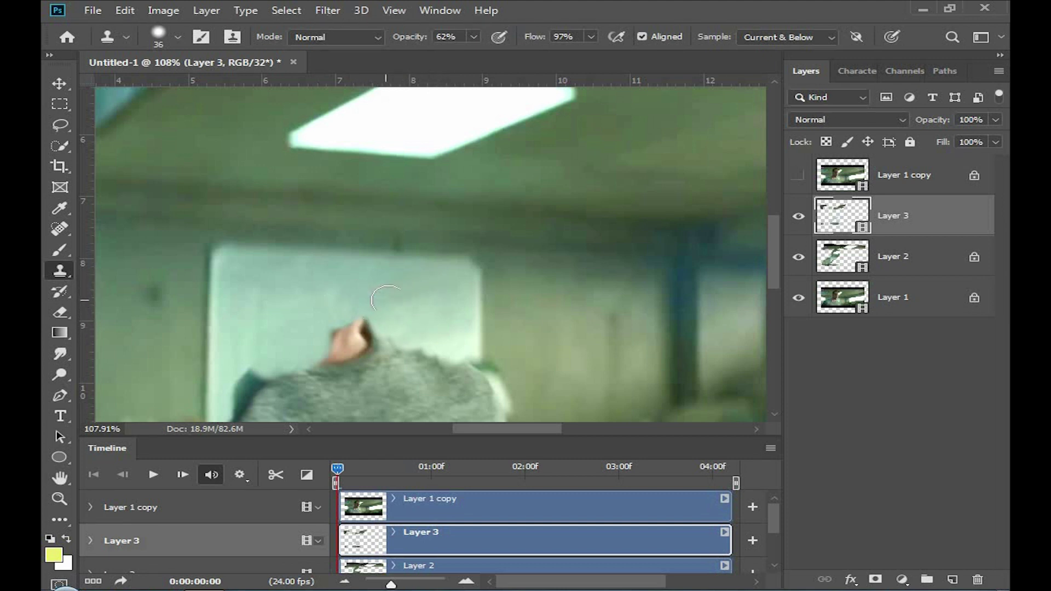
Step: At 34% opacity, clone light wall over the head and the dark teal shape
{"action": "left_click_drag", "start_coordinate": [474, 59], "coordinate": [437, 53]}
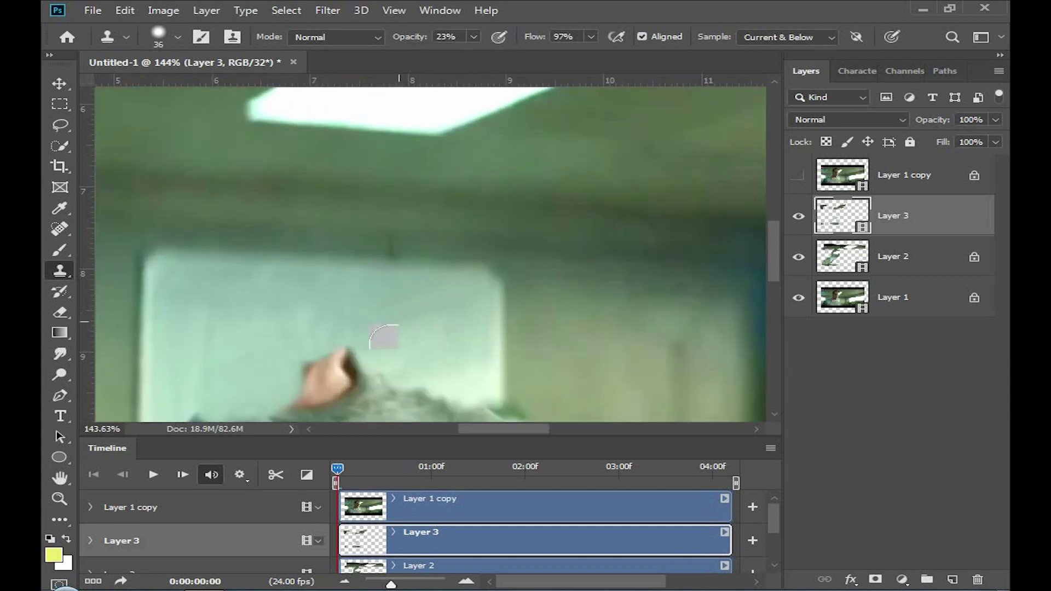
{"action": "scroll", "coordinate": [416, 307], "scroll_direction": "up", "scroll_amount": 2}
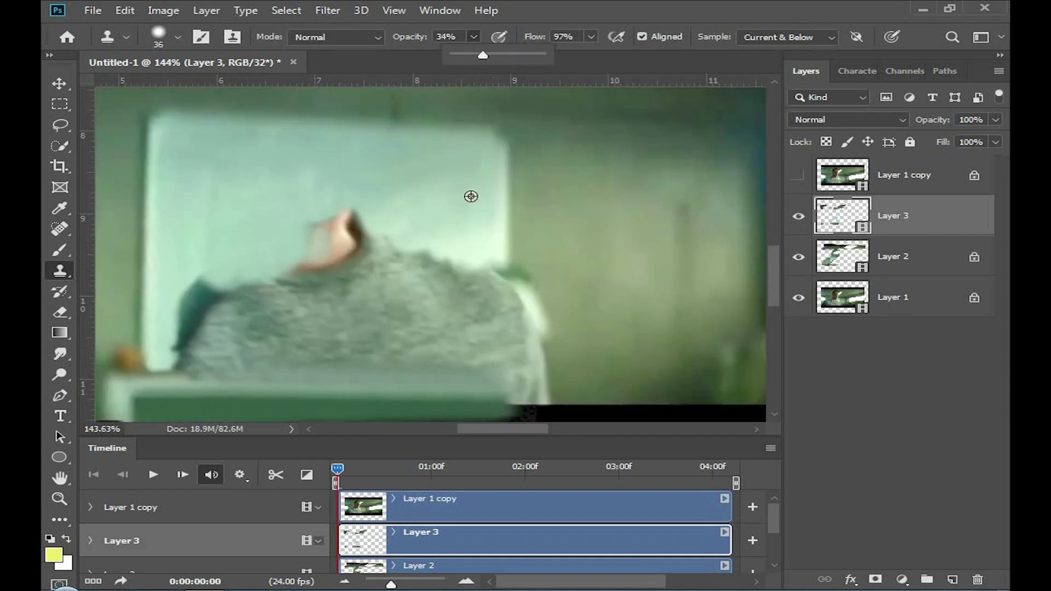
{"action": "left_click_drag", "start_coordinate": [432, 251], "coordinate": [449, 274]}
{"action": "key", "text": "bracketright"}
{"action": "mouse_move", "coordinate": [400, 241]}
{"action": "left_mouse_down"}
{"action": "mouse_move", "coordinate": [416, 246]}
{"action": "mouse_move", "coordinate": [401, 211]}
{"action": "left_mouse_up"}
{"action": "key", "text": "bracketright"}
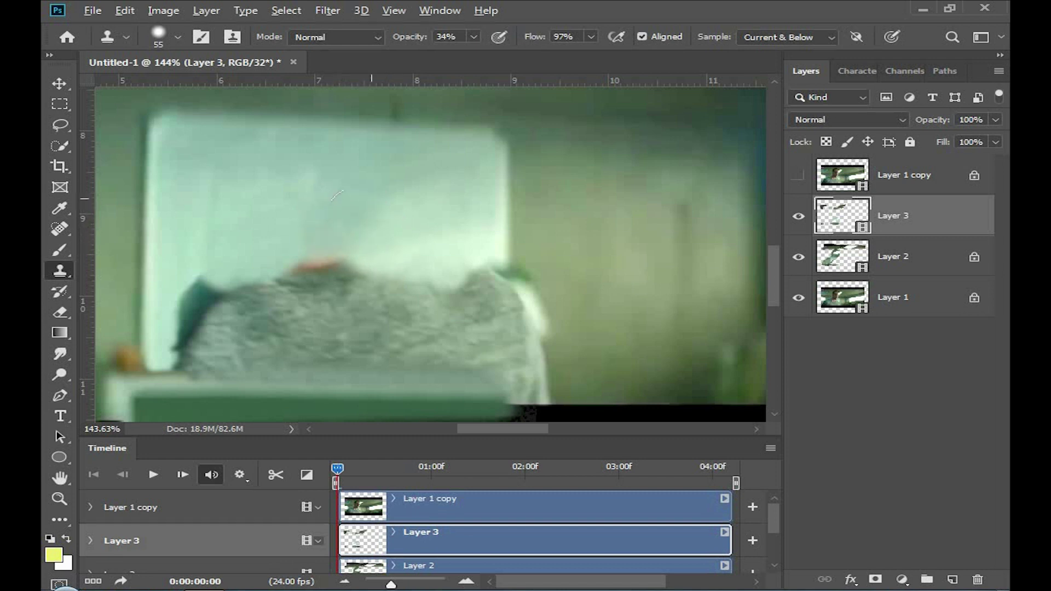
{"action": "scroll", "coordinate": [315, 242], "scroll_direction": "down", "scroll_amount": 2}
{"action": "left_click_drag", "start_coordinate": [228, 265], "coordinate": [206, 329]}
{"action": "key", "text": "bracketleft"}
{"action": "key", "text": "bracketleft"}
{"action": "key", "text": "bracketleft"}
Step: Toggle Layer 3's visibility repeatedly to compare before and after
{"action": "scroll", "coordinate": [324, 296], "scroll_direction": "down", "scroll_amount": 2}
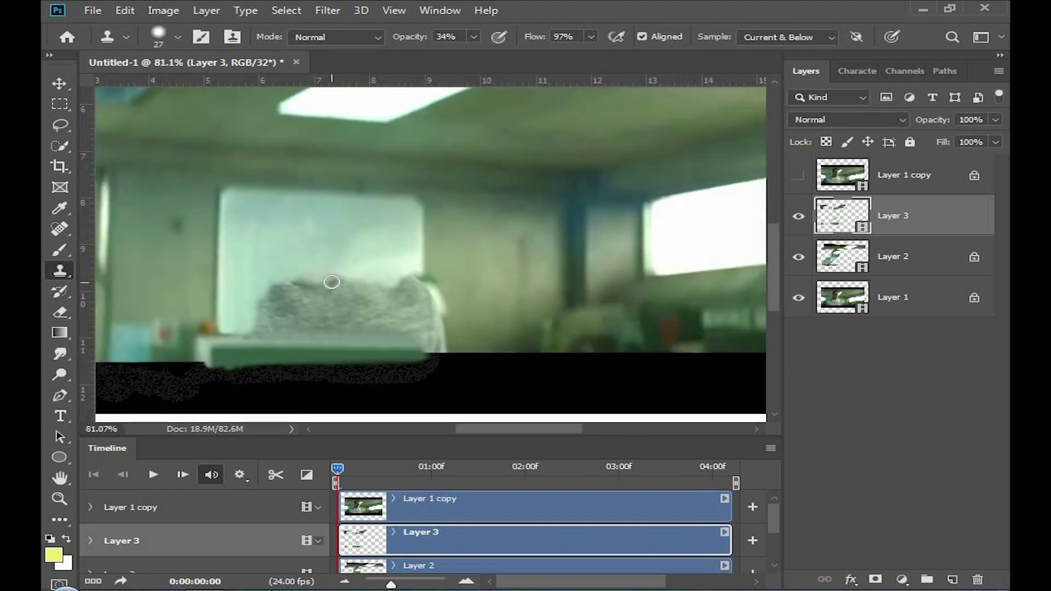
{"action": "scroll", "coordinate": [345, 284], "scroll_direction": "down", "scroll_amount": 2}
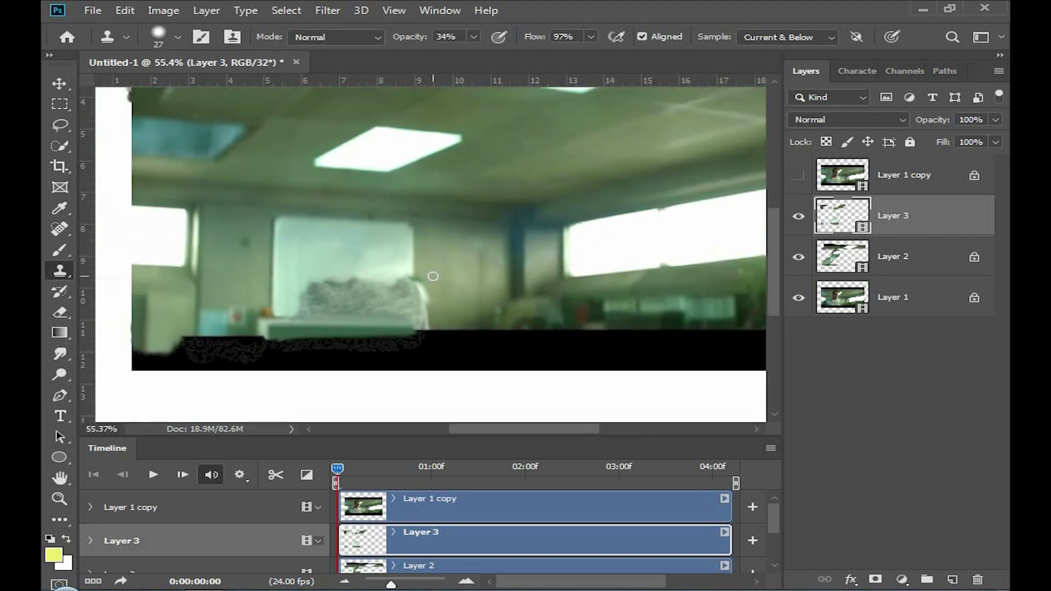
{"action": "scroll", "coordinate": [345, 284], "scroll_direction": "down", "scroll_amount": 1}
{"action": "left_click", "coordinate": [799, 216]}
{"action": "left_click", "coordinate": [798, 215]}
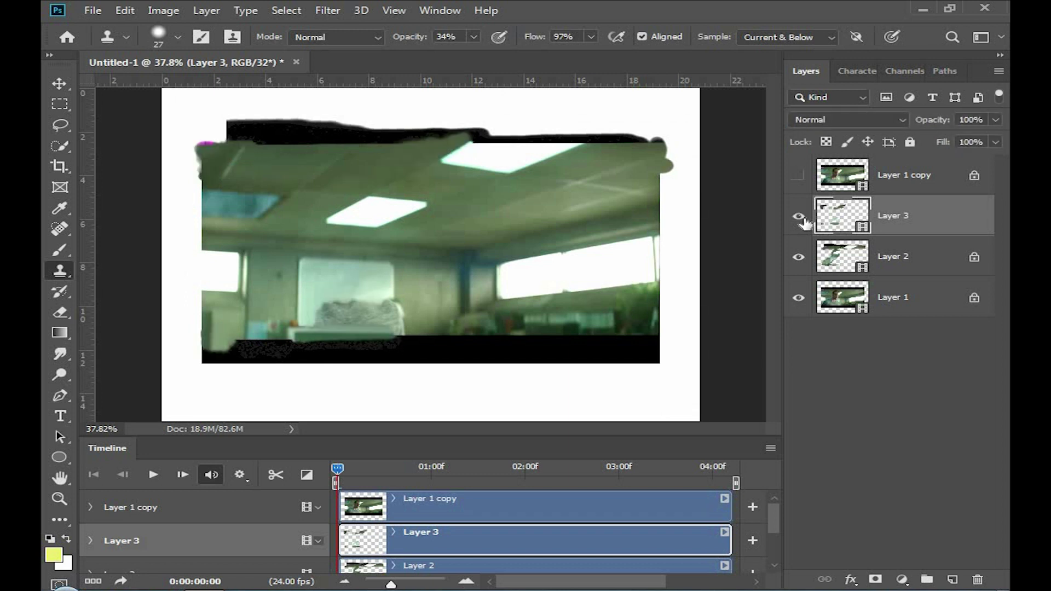
{"action": "left_click", "coordinate": [798, 216]}
{"action": "left_click", "coordinate": [798, 216]}
{"action": "scroll", "coordinate": [496, 139], "scroll_direction": "up", "scroll_amount": 1}
{"action": "scroll", "coordinate": [497, 140], "scroll_direction": "up", "scroll_amount": 1}
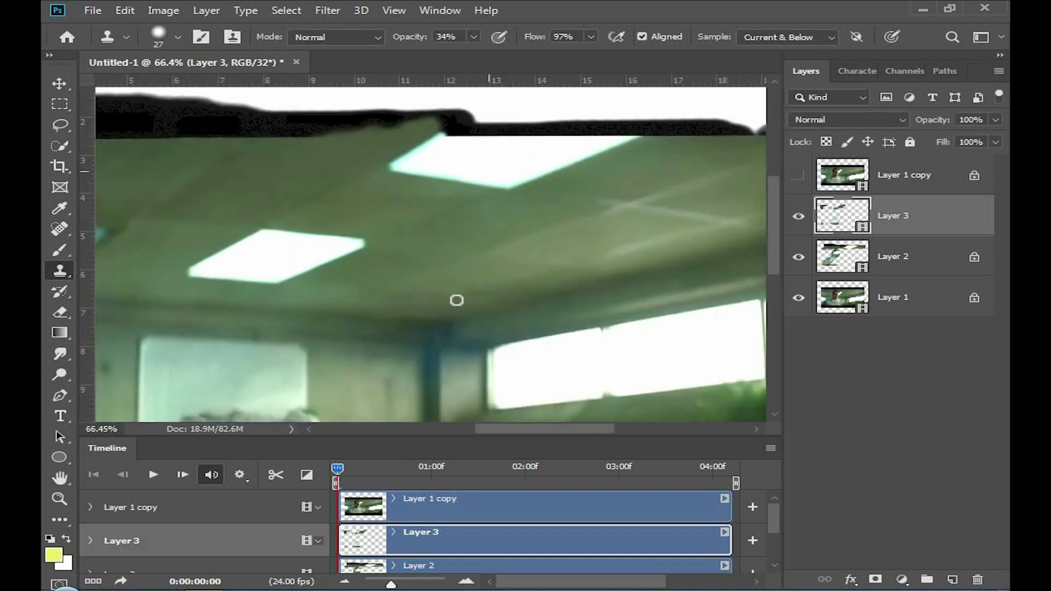
{"action": "scroll", "coordinate": [474, 277], "scroll_direction": "down", "scroll_amount": 2}
{"action": "scroll", "coordinate": [359, 342], "scroll_direction": "up", "scroll_amount": 2}
{"action": "scroll", "coordinate": [312, 326], "scroll_direction": "up", "scroll_amount": 2}
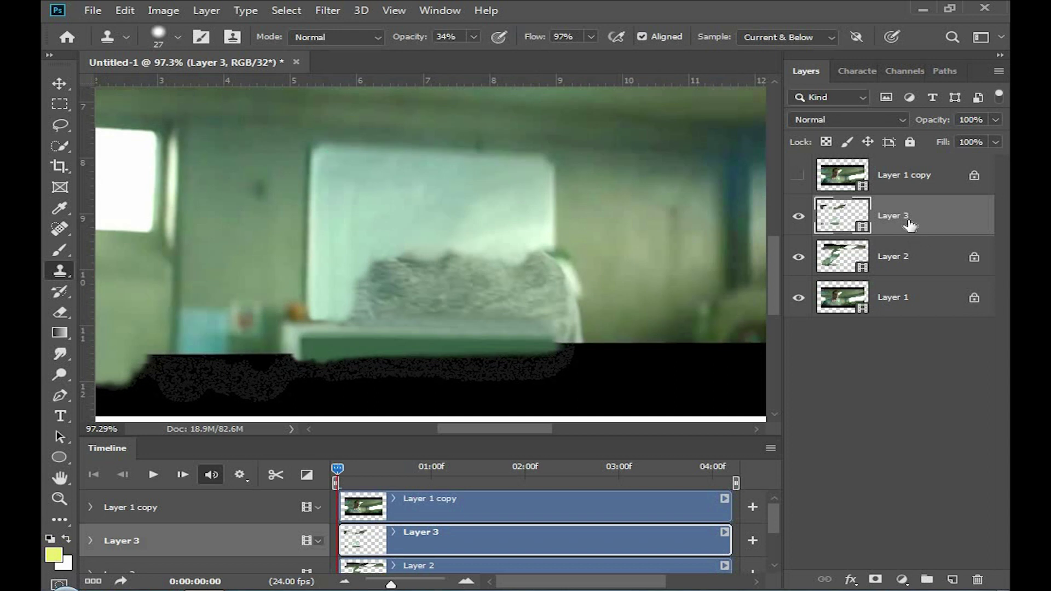
Step: Stamp visible layers, copy the marqueed pale wall patch to a new layer, and delete merged Layer 4
{"action": "key", "text": "ctrl+shift+alt+e"}
{"action": "key", "text": "m"}
{"action": "left_click_drag", "start_coordinate": [273, 129], "coordinate": [581, 241]}
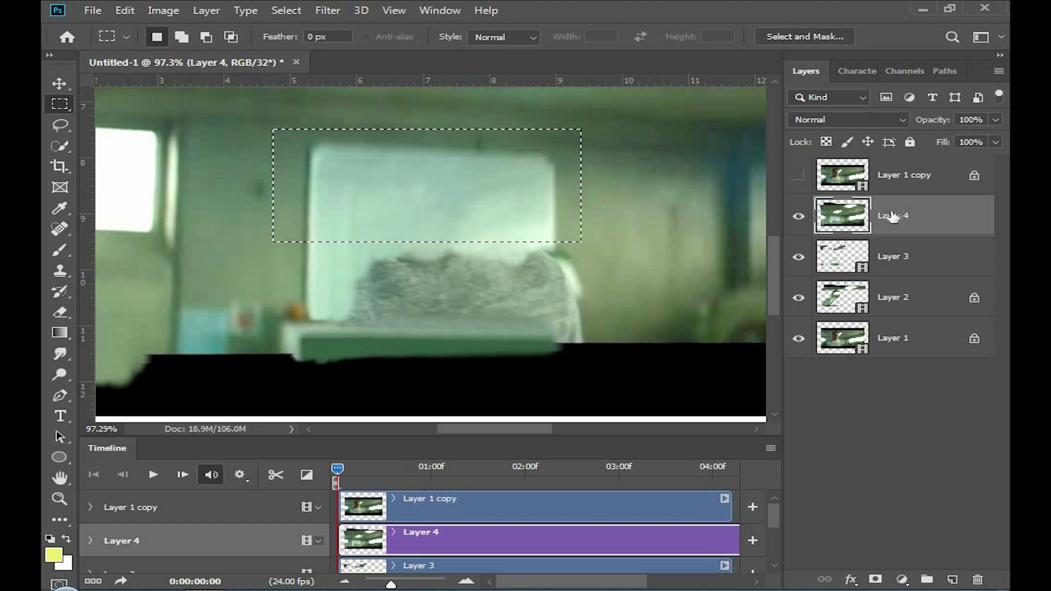
{"action": "key", "text": "ctrl+j"}
{"action": "key", "text": "Delete"}
{"action": "left_click", "coordinate": [905, 231]}
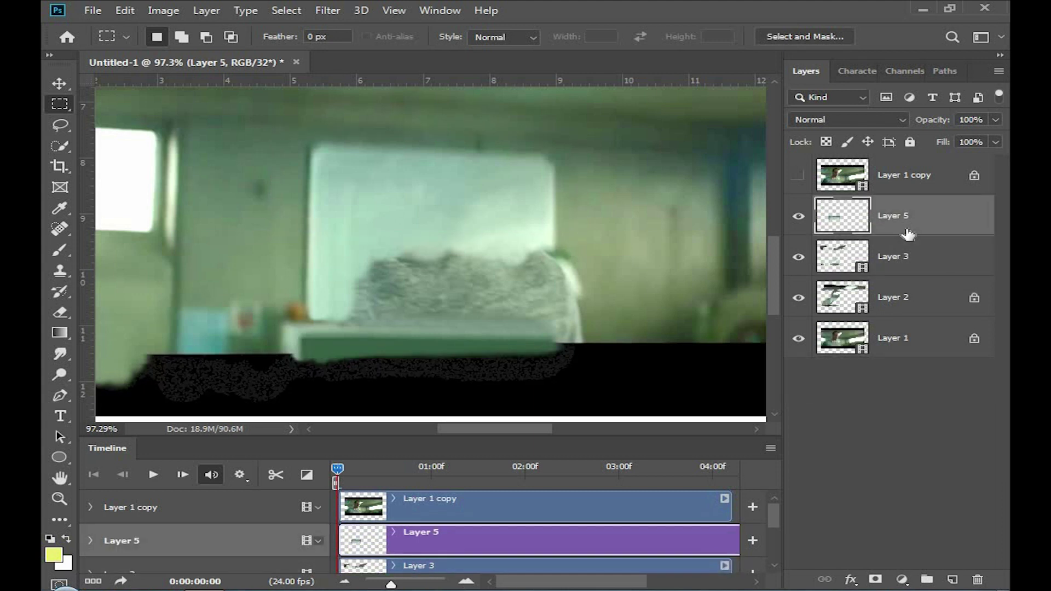
Step: Flip the wall patch vertically, move it down, and rotate it about 4.4° to match the tilt
{"action": "key", "text": "ctrl+t"}
{"action": "right_click", "coordinate": [500, 201]}
{"action": "left_click", "coordinate": [542, 410]}
{"action": "left_click_drag", "start_coordinate": [523, 213], "coordinate": [519, 332]}
{"action": "left_click_drag", "start_coordinate": [612, 373], "coordinate": [591, 389]}
{"action": "mouse_move", "coordinate": [528, 347]}
{"action": "left_mouse_down"}
{"action": "mouse_move", "coordinate": [516, 342]}
{"action": "mouse_move", "coordinate": [524, 311]}
{"action": "left_mouse_up"}
Step: Skew and nudge the patch over the grey lump, commit, and add a hide-all black mask
{"action": "right_click", "coordinate": [525, 306]}
{"action": "left_click", "coordinate": [533, 335]}
{"action": "left_click_drag", "start_coordinate": [427, 244], "coordinate": [426, 245]}
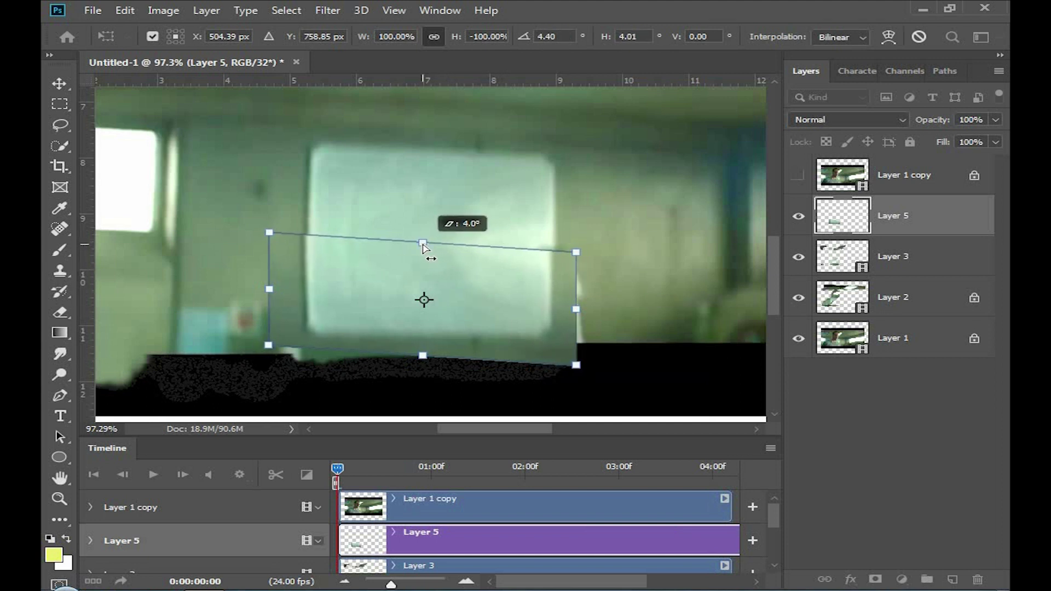
{"action": "left_click_drag", "start_coordinate": [428, 244], "coordinate": [426, 244]}
{"action": "key", "text": "Right"}
{"action": "key", "text": "Right"}
{"action": "key", "text": "Up"}
{"action": "key", "text": "Up"}
{"action": "key", "text": "Up"}
{"action": "key", "text": "Up"}
{"action": "key", "text": "Up"}
{"action": "key", "text": "Up"}
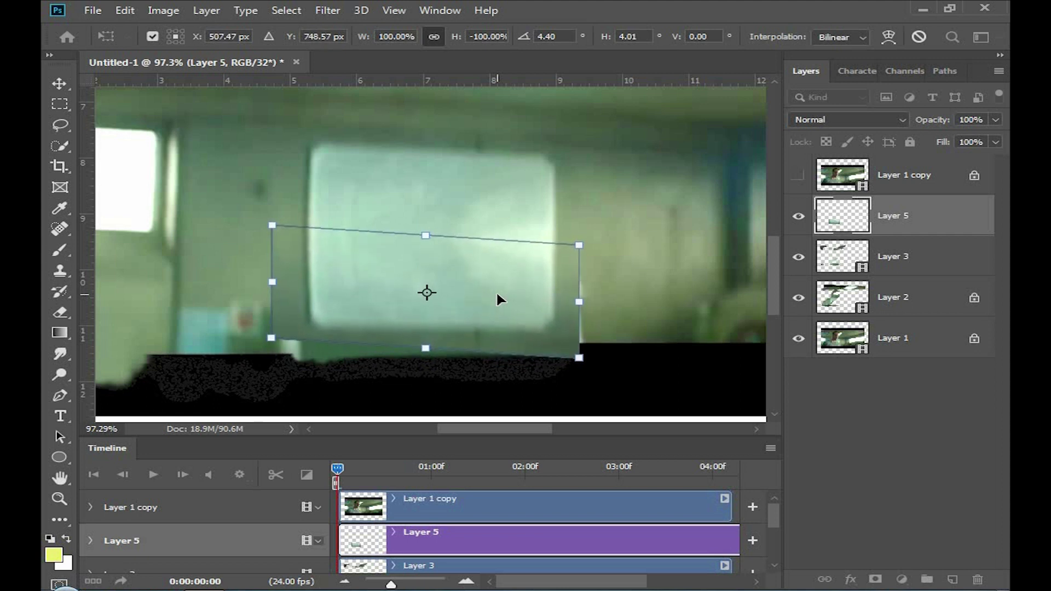
{"action": "mouse_move", "coordinate": [496, 290]}
{"action": "left_mouse_down"}
{"action": "mouse_move", "coordinate": [498, 272]}
{"action": "mouse_move", "coordinate": [500, 296]}
{"action": "left_mouse_up"}
{"action": "key", "text": "Right"}
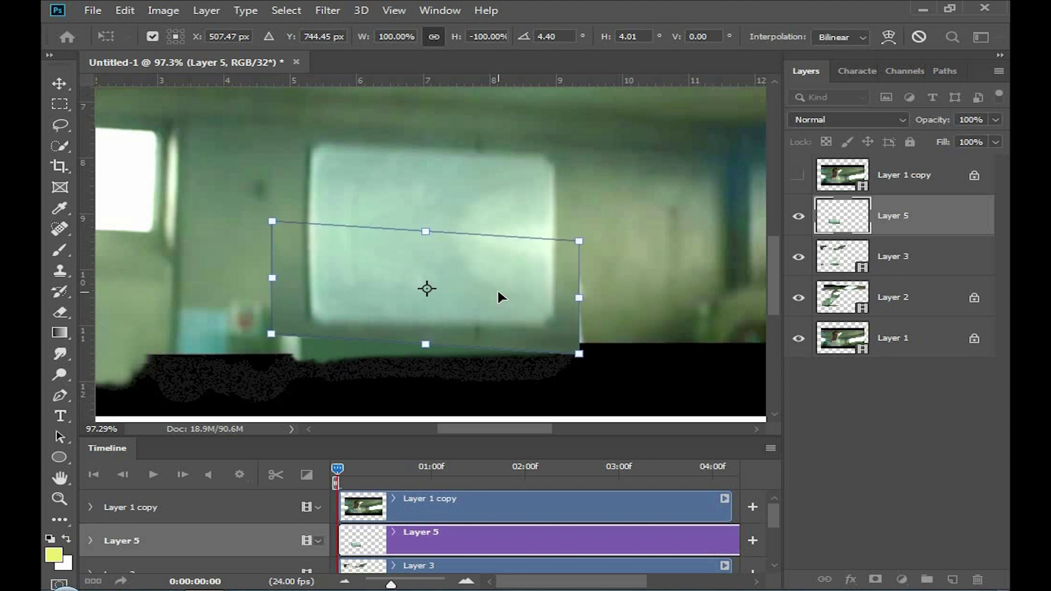
{"action": "key", "text": "Return"}
{"action": "left_click", "coordinate": [875, 579], "text": "alt"}
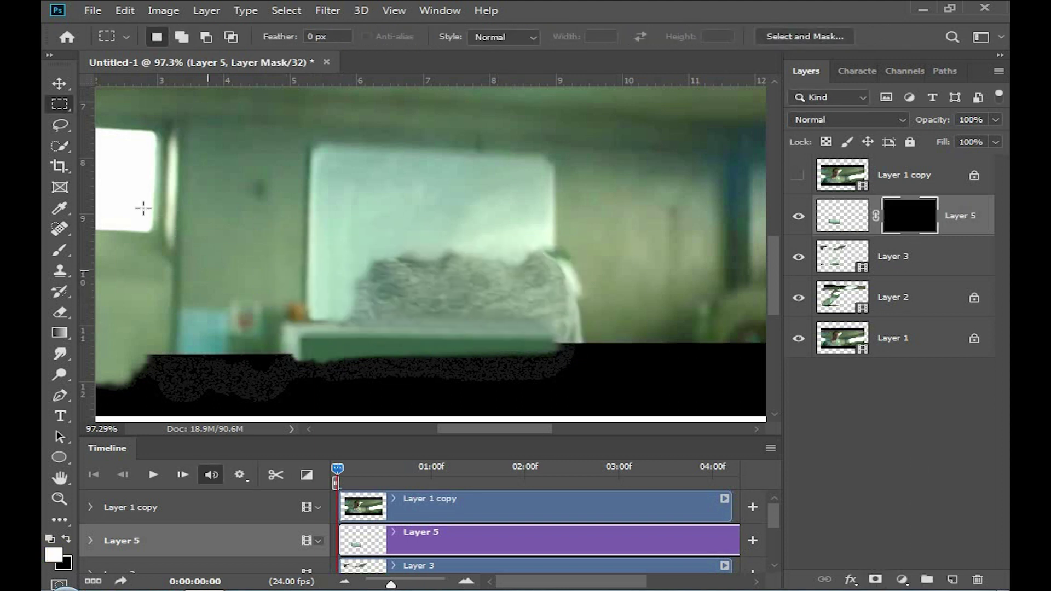
Step: Paint on Layer 5's mask to reveal the patch along the jagged sofa top
{"action": "left_click", "coordinate": [60, 250]}
{"action": "scroll", "coordinate": [377, 290], "scroll_direction": "up", "scroll_amount": 1}
{"action": "mouse_move", "coordinate": [438, 301]}
{"action": "left_mouse_down"}
{"action": "mouse_move", "coordinate": [525, 307]}
{"action": "mouse_move", "coordinate": [427, 312]}
{"action": "left_mouse_up"}
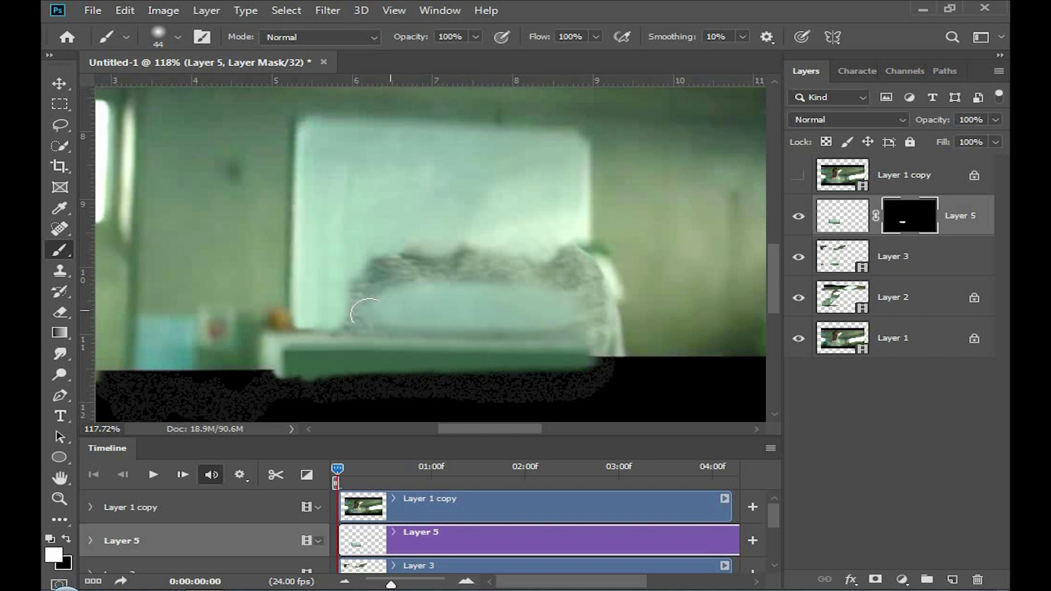
{"action": "mouse_move", "coordinate": [569, 290]}
{"action": "left_mouse_down"}
{"action": "mouse_move", "coordinate": [376, 286]}
{"action": "mouse_move", "coordinate": [575, 294]}
{"action": "left_mouse_up"}
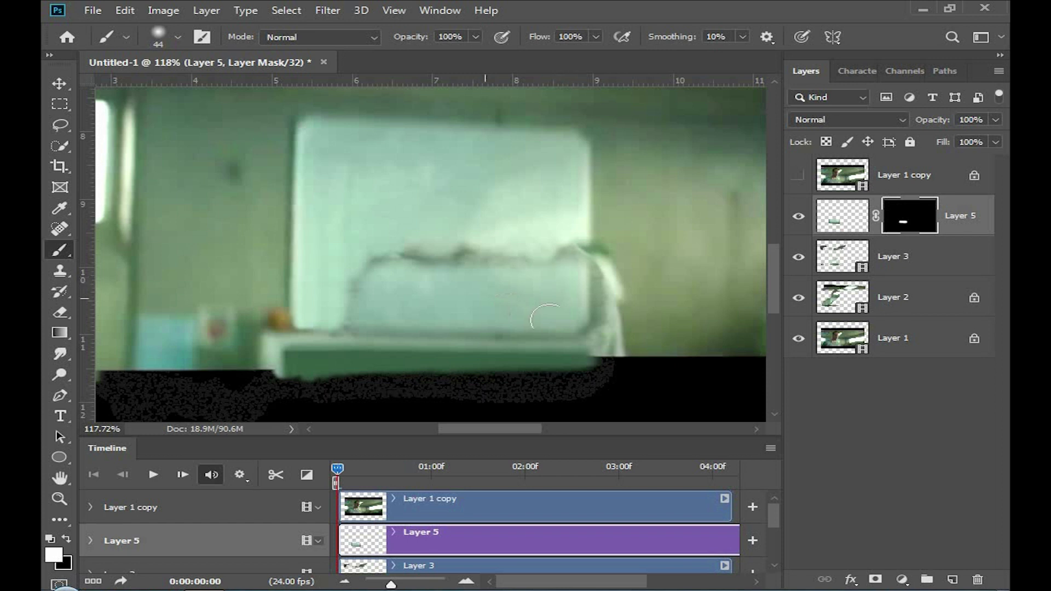
{"action": "mouse_move", "coordinate": [365, 301]}
{"action": "left_mouse_down"}
{"action": "mouse_move", "coordinate": [528, 272]}
{"action": "mouse_move", "coordinate": [450, 258]}
{"action": "left_mouse_up"}
{"action": "key", "text": "bracketright"}
{"action": "key", "text": "bracketright"}
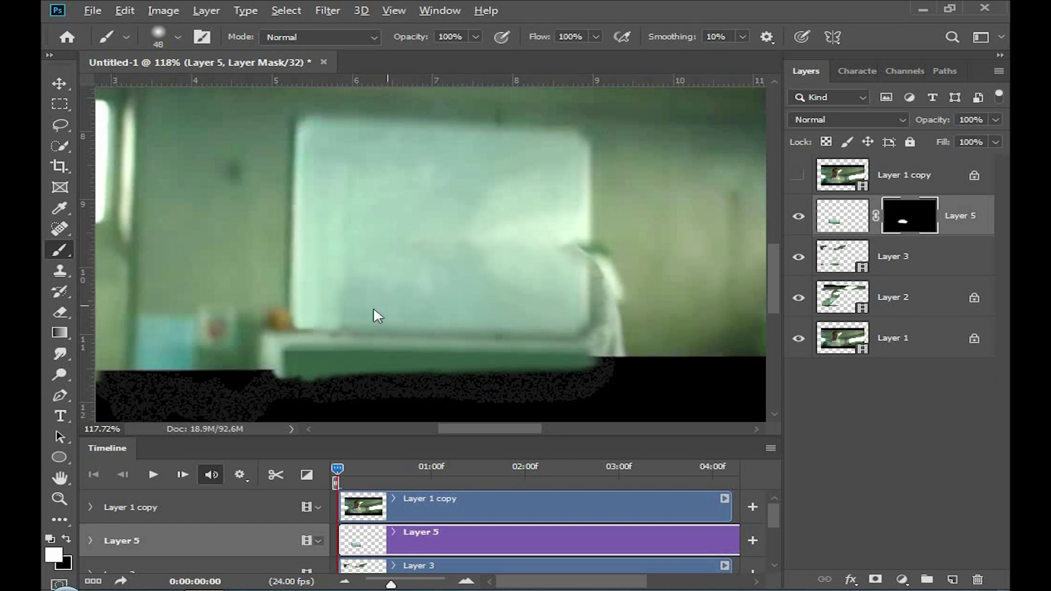
Step: Reveal the patch near the board's lower edge and set brush opacity to 39%
{"action": "scroll", "coordinate": [375, 316], "scroll_direction": "down", "scroll_amount": 2}
{"action": "scroll", "coordinate": [401, 307], "scroll_direction": "down", "scroll_amount": 2}
{"action": "scroll", "coordinate": [344, 330], "scroll_direction": "up", "scroll_amount": 4}
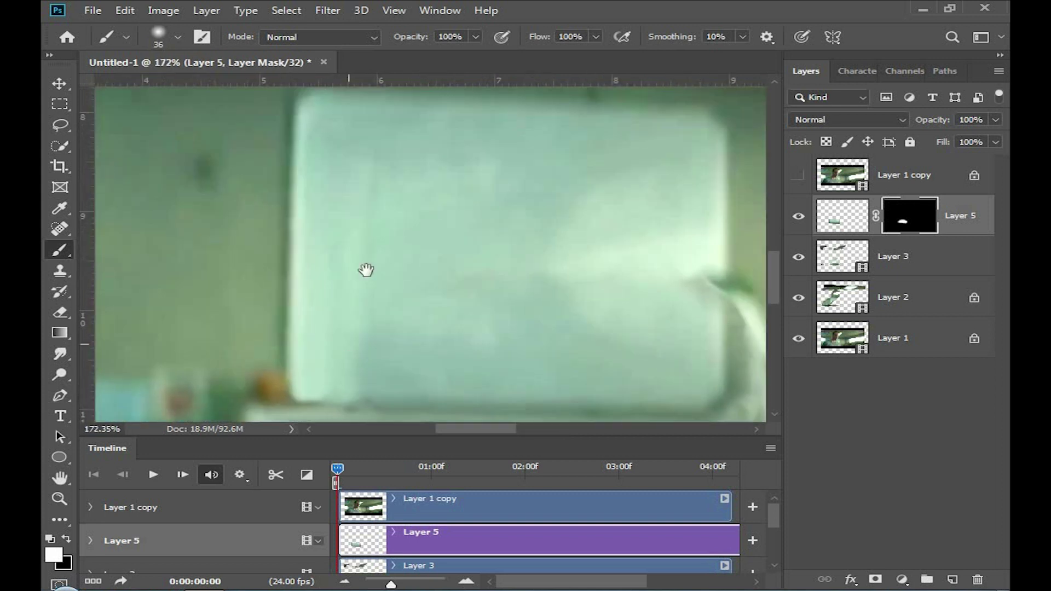
{"action": "left_click_drag", "start_coordinate": [365, 269], "coordinate": [384, 196]}
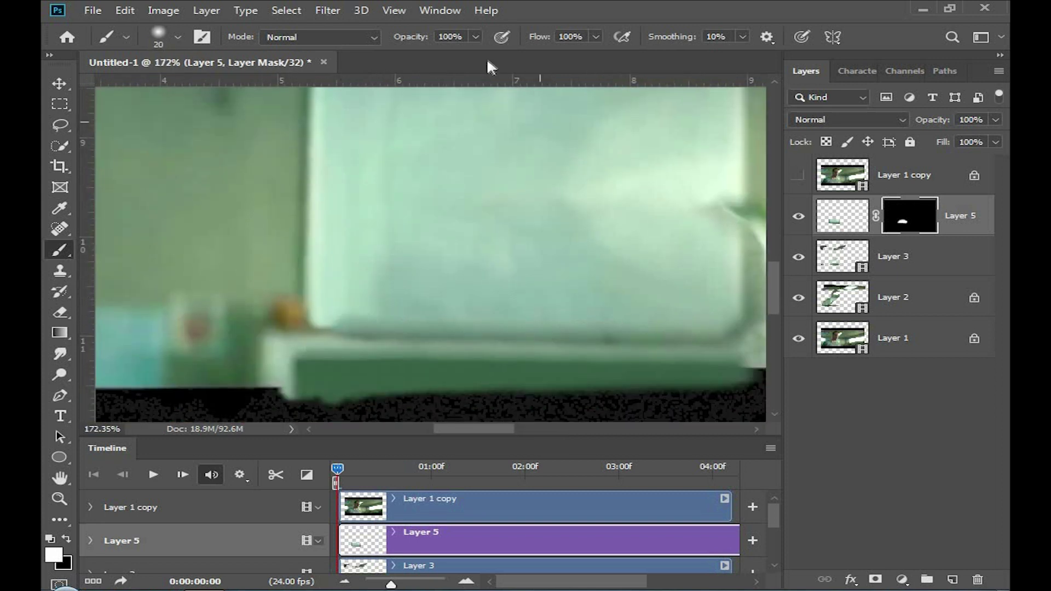
{"action": "left_click", "coordinate": [322, 327]}
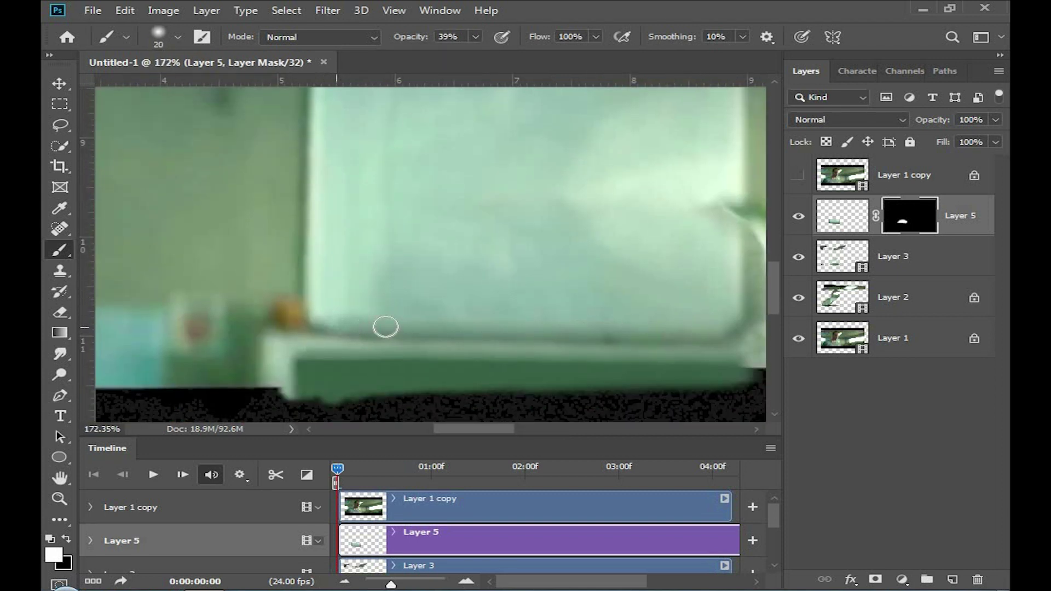
{"action": "scroll", "coordinate": [454, 309], "scroll_direction": "down", "scroll_amount": 5}
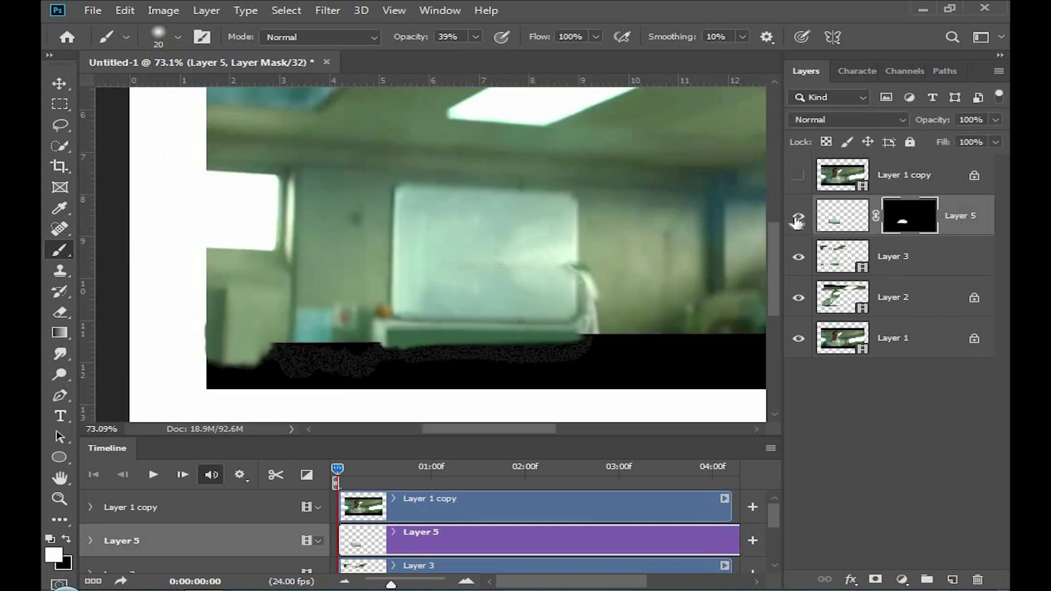
Step: Apply Layer 5's mask permanently and merge Layer 5 down into Layer 3
{"action": "right_click", "coordinate": [909, 213]}
{"action": "left_click", "coordinate": [874, 256]}
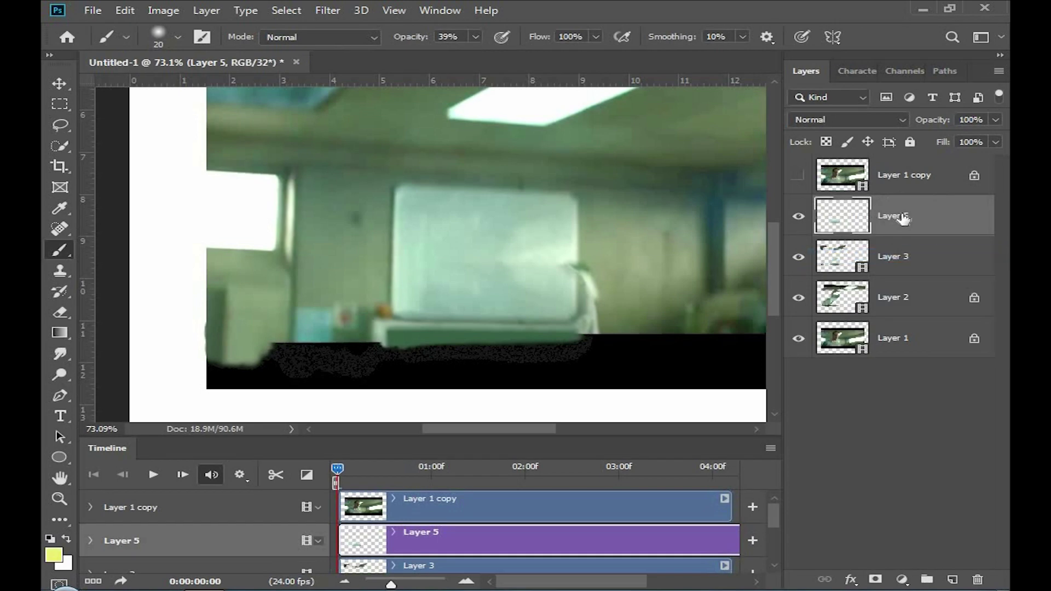
{"action": "key", "text": "ctrl+e"}
Step: Clone Stamp over the dark smudge beside the whiteboard edge with an enlarged brush
{"action": "scroll", "coordinate": [553, 294], "scroll_direction": "up", "scroll_amount": 5}
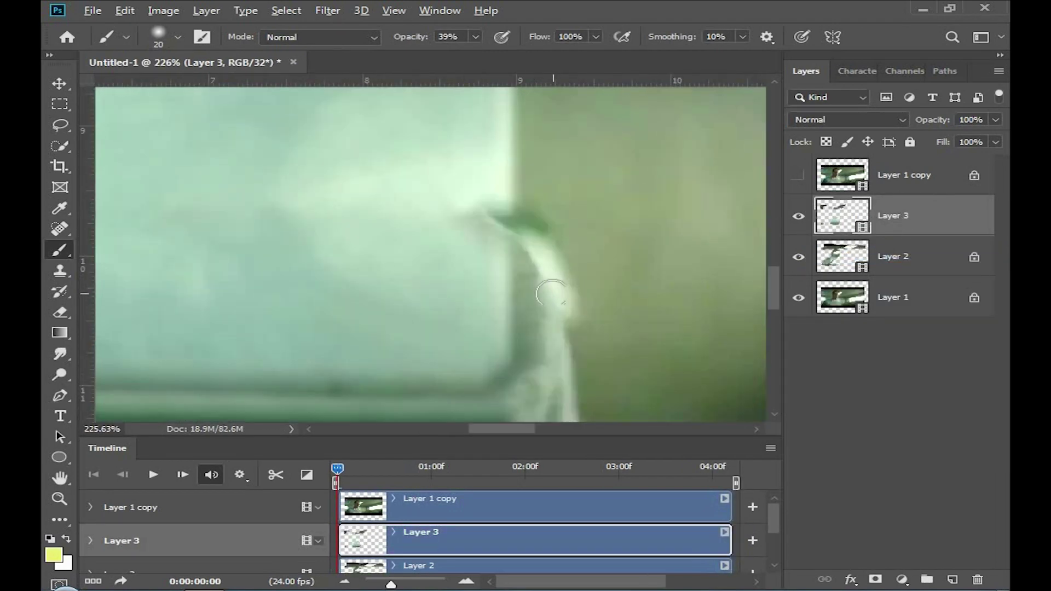
{"action": "left_click", "coordinate": [59, 270]}
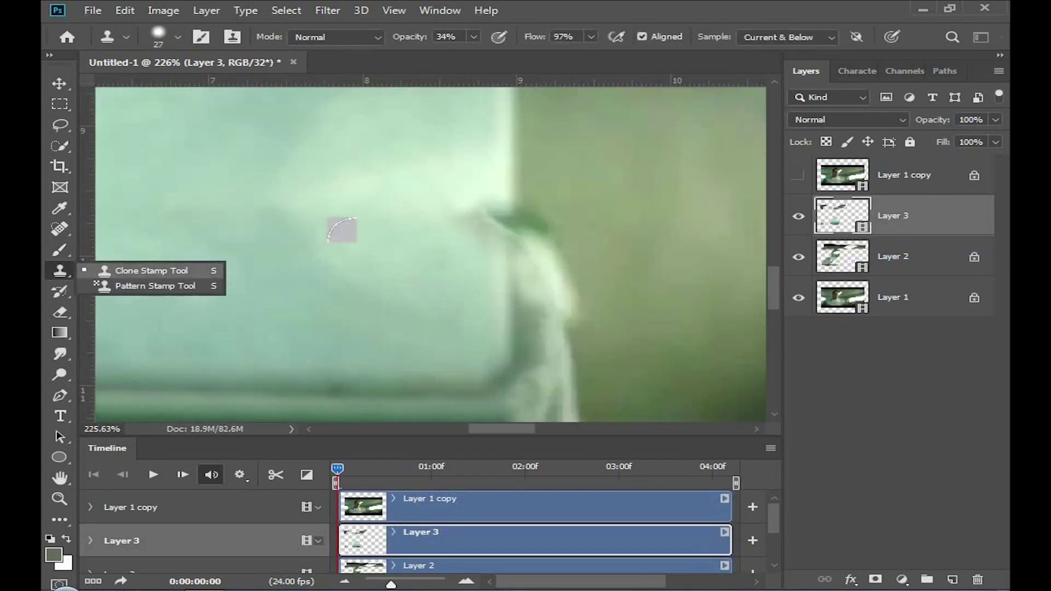
{"action": "scroll", "coordinate": [458, 227], "scroll_direction": "up", "scroll_amount": 2}
{"action": "left_click_drag", "start_coordinate": [504, 215], "coordinate": [523, 213]}
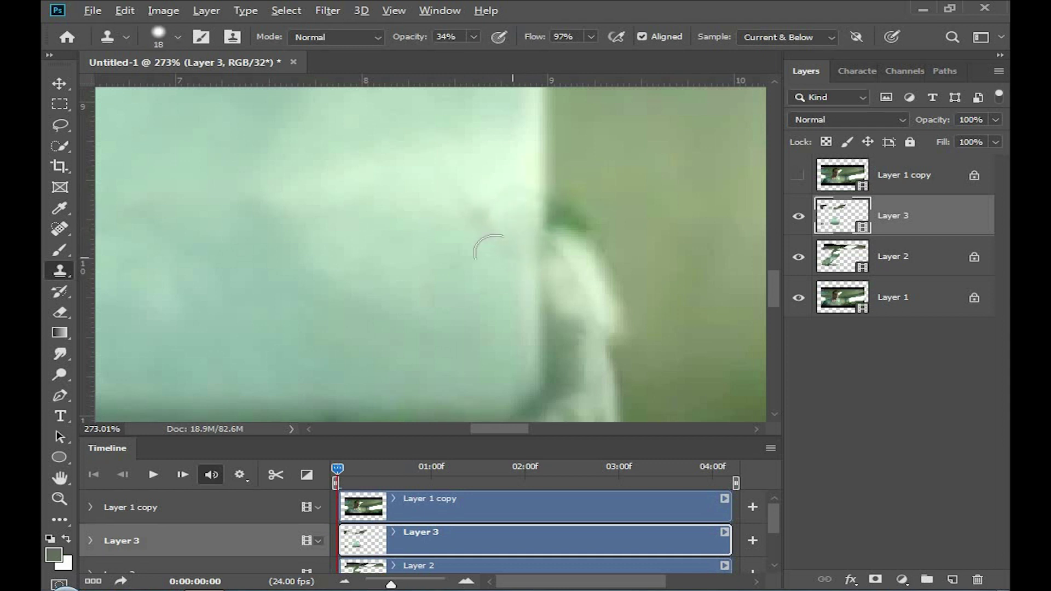
{"action": "key", "text": "bracketright"}
{"action": "key", "text": "bracketright"}
Step: Toggle Layer 1 copy and Layer 3 visibility to compare the patch with the original footage
{"action": "scroll", "coordinate": [386, 270], "scroll_direction": "down", "scroll_amount": 2}
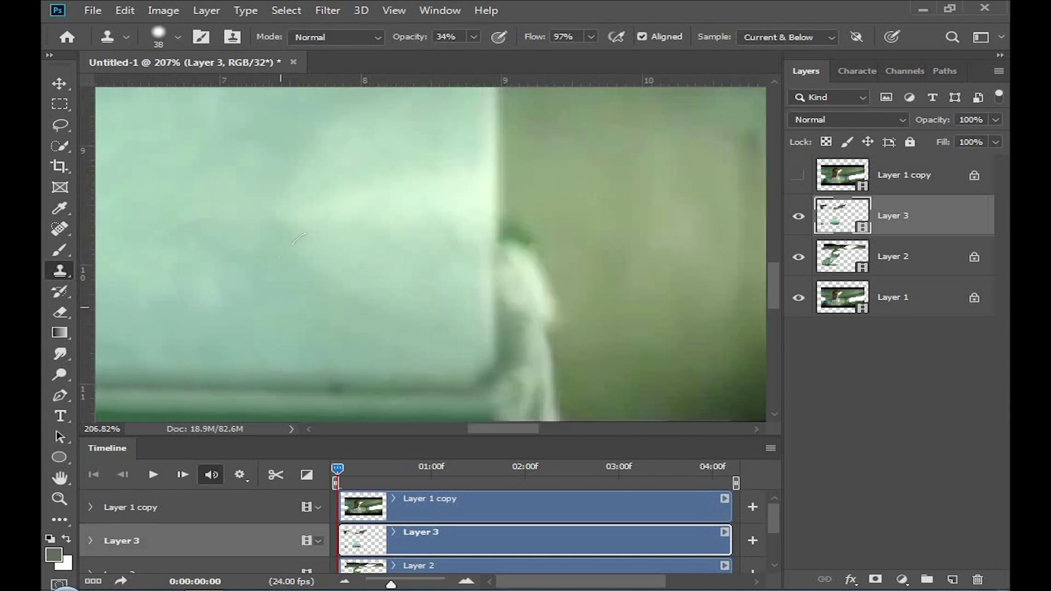
{"action": "scroll", "coordinate": [386, 270], "scroll_direction": "down", "scroll_amount": 2}
{"action": "scroll", "coordinate": [386, 271], "scroll_direction": "down", "scroll_amount": 2}
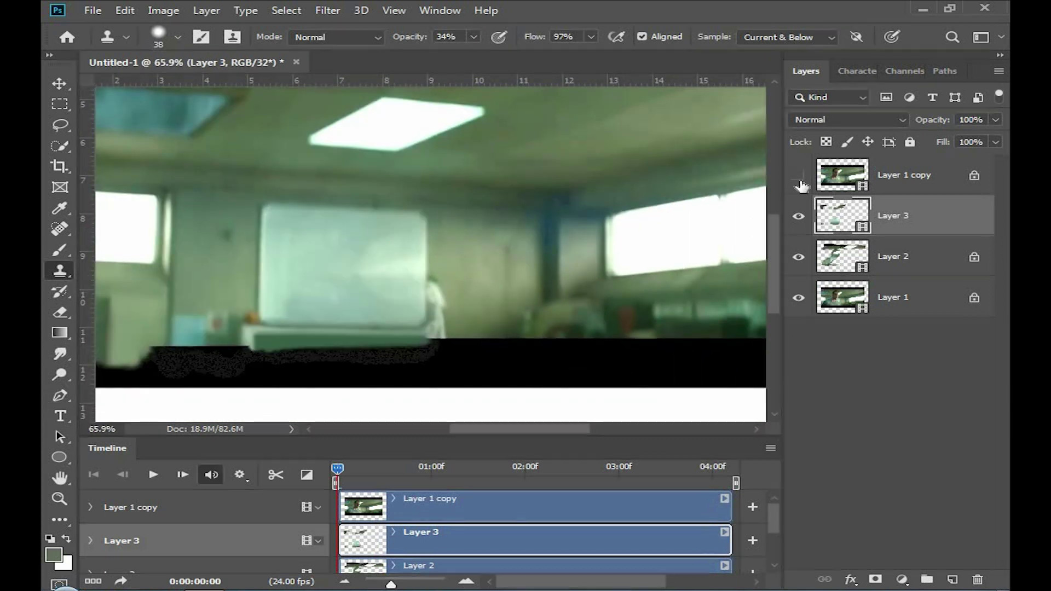
{"action": "left_click", "coordinate": [799, 175]}
{"action": "scroll", "coordinate": [361, 285], "scroll_direction": "up", "scroll_amount": 3}
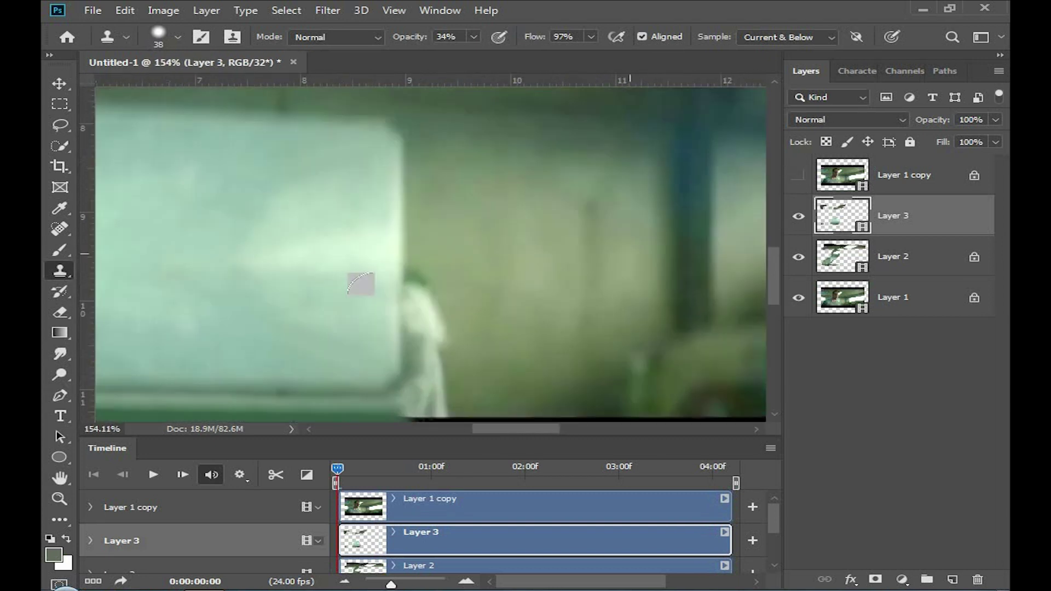
{"action": "scroll", "coordinate": [361, 285], "scroll_direction": "up", "scroll_amount": 2}
{"action": "left_click", "coordinate": [798, 216]}
Step: Erase part of the patch near the board edge with a smaller eraser
{"action": "left_click", "coordinate": [60, 312]}
{"action": "left_click", "coordinate": [132, 312]}
{"action": "left_click_drag", "start_coordinate": [363, 247], "coordinate": [430, 272]}
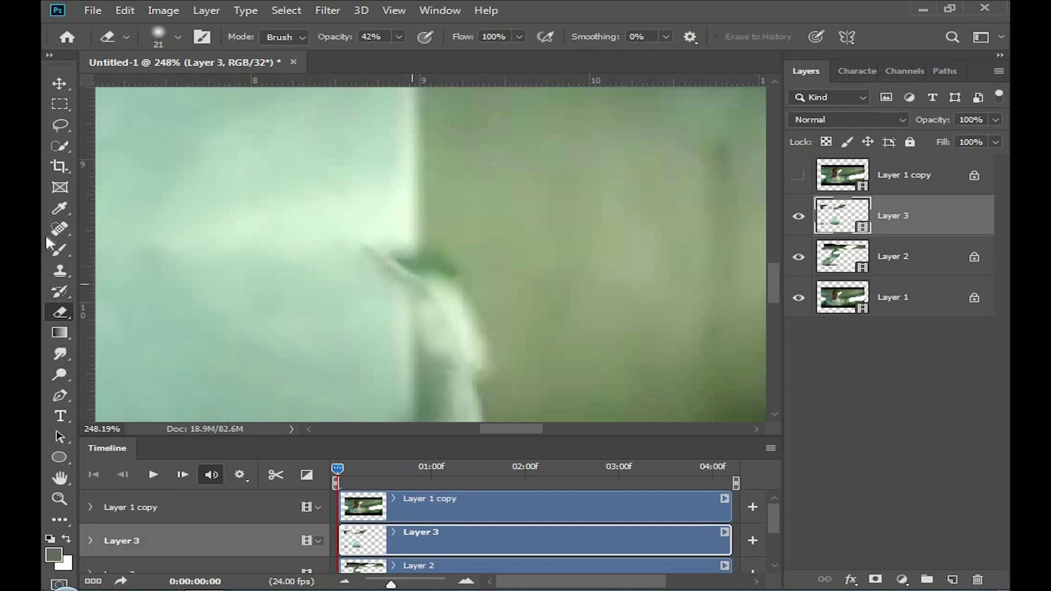
Step: Sample a source beside the dark streak and clone it further left across the board
{"action": "left_click", "coordinate": [60, 271]}
{"action": "left_click", "coordinate": [136, 270]}
{"action": "scroll", "coordinate": [364, 257], "scroll_direction": "up", "scroll_amount": 2}
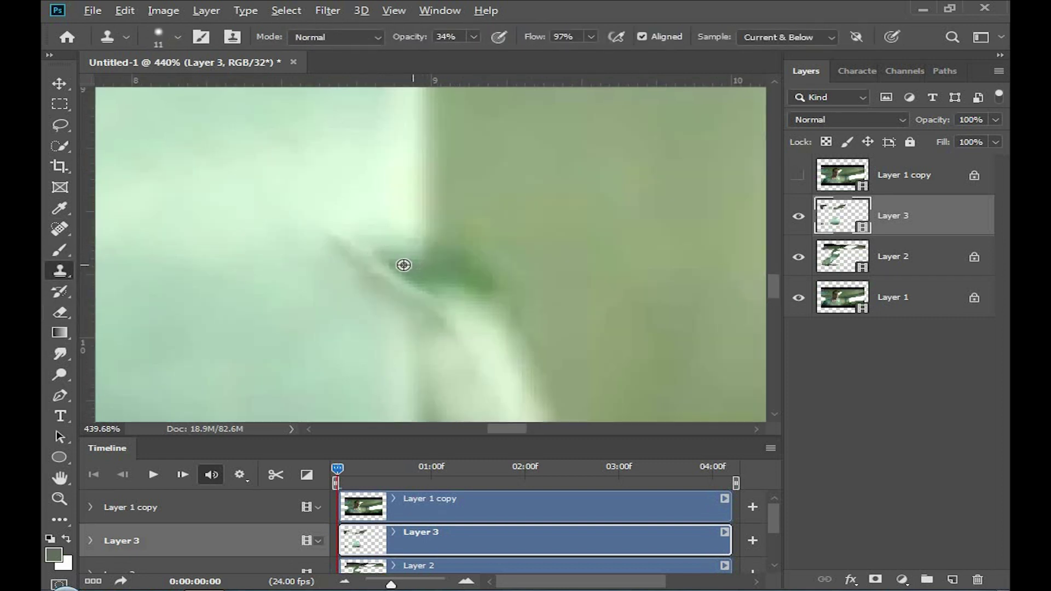
{"action": "left_click", "coordinate": [336, 247], "text": "alt"}
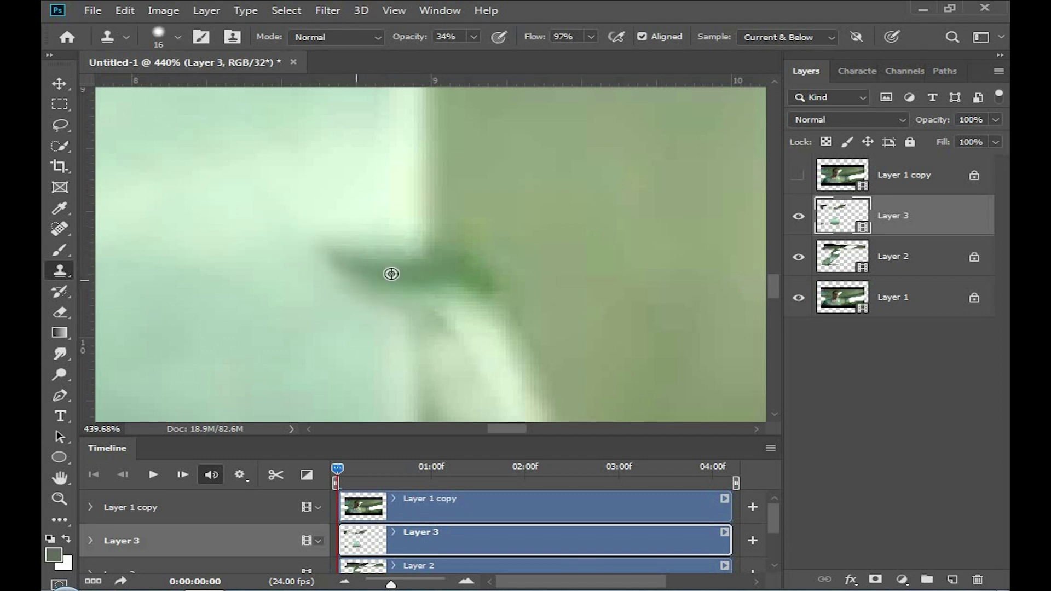
{"action": "left_click_drag", "start_coordinate": [391, 274], "coordinate": [253, 249]}
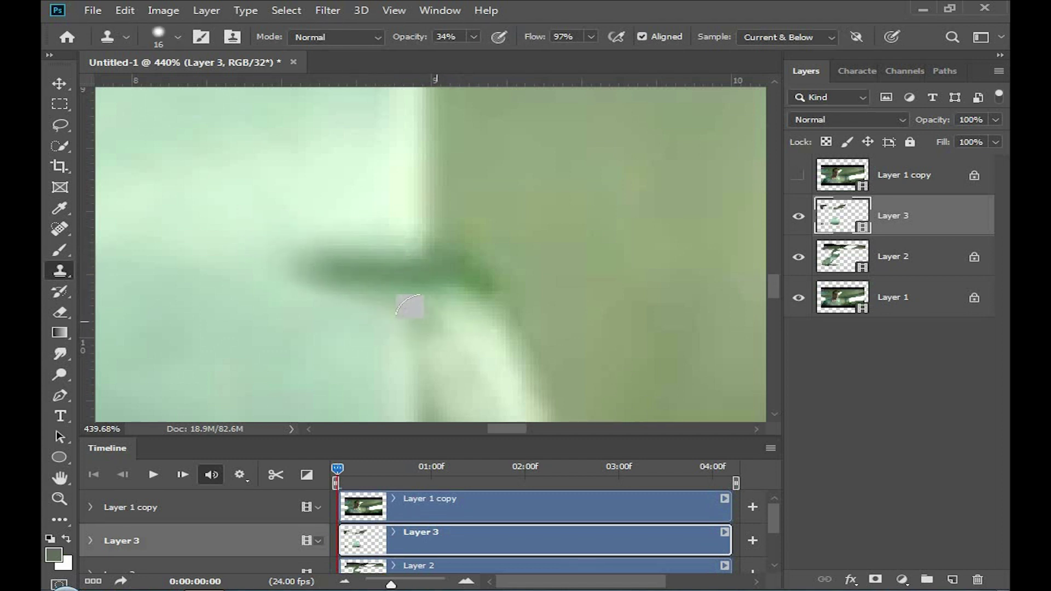
Step: Hide and reshow Layer 3 to check the cloning against the original
{"action": "scroll", "coordinate": [314, 159], "scroll_direction": "down", "scroll_amount": 1}
{"action": "scroll", "coordinate": [368, 168], "scroll_direction": "down", "scroll_amount": 1}
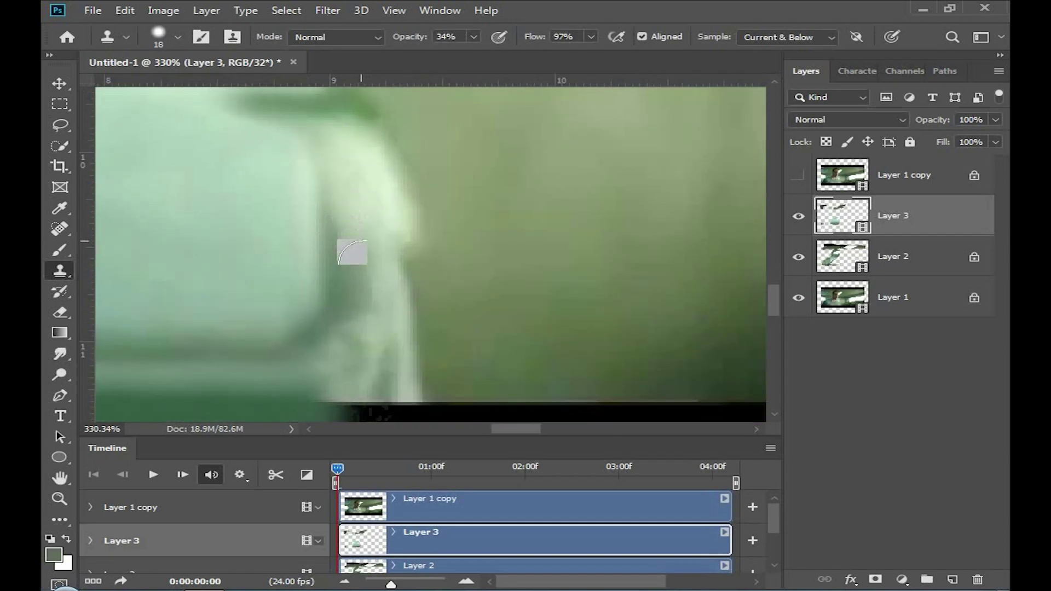
{"action": "scroll", "coordinate": [375, 249], "scroll_direction": "down", "scroll_amount": 2}
{"action": "left_click", "coordinate": [798, 216]}
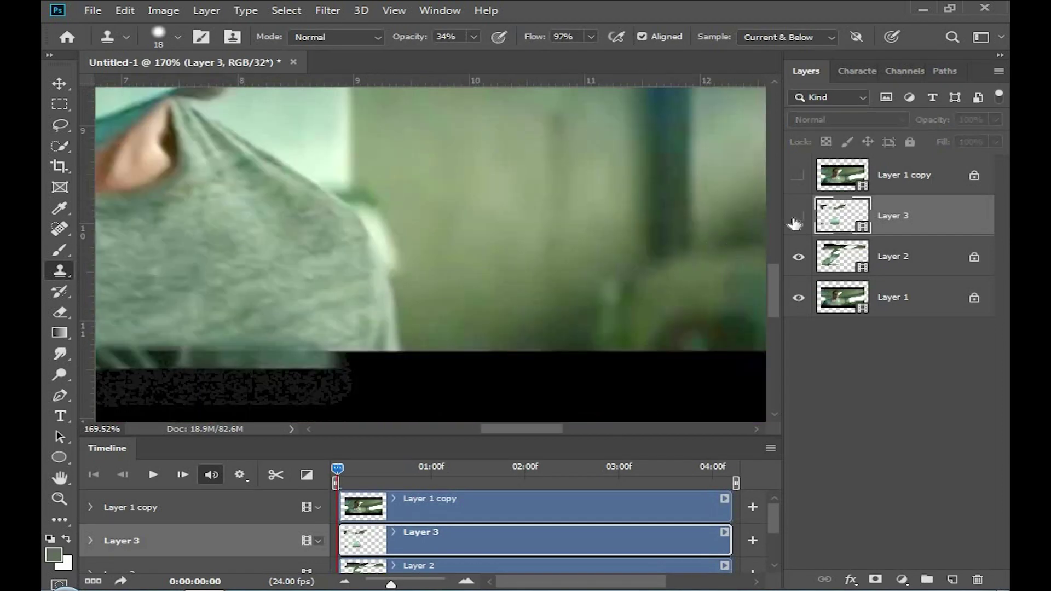
{"action": "left_click", "coordinate": [799, 215]}
{"action": "scroll", "coordinate": [417, 298], "scroll_direction": "up", "scroll_amount": 1}
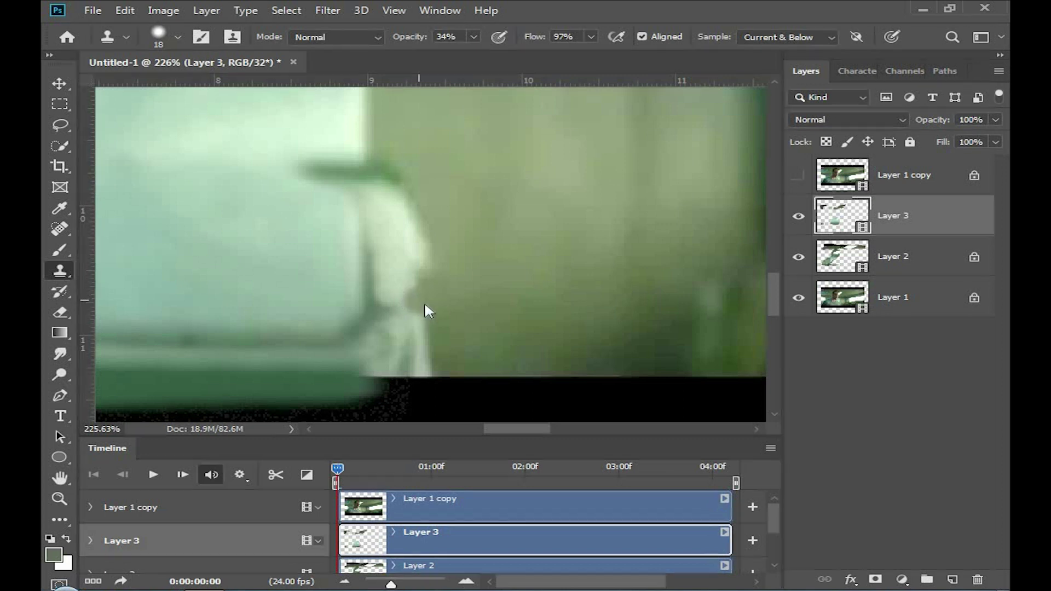
Step: Clone green background and the light board edge over the stray figure
{"action": "key", "text": "bracketright"}
{"action": "mouse_move", "coordinate": [401, 300]}
{"action": "left_mouse_down"}
{"action": "mouse_move", "coordinate": [418, 363]}
{"action": "mouse_move", "coordinate": [382, 352]}
{"action": "mouse_move", "coordinate": [392, 350]}
{"action": "mouse_move", "coordinate": [390, 378]}
{"action": "mouse_move", "coordinate": [427, 350]}
{"action": "mouse_move", "coordinate": [337, 392]}
{"action": "left_mouse_up"}
{"action": "key", "text": "bracketleft"}
{"action": "key", "text": "bracketleft"}
{"action": "scroll", "coordinate": [397, 268], "scroll_direction": "up", "scroll_amount": 2}
{"action": "key", "text": "bracketright"}
{"action": "left_click_drag", "start_coordinate": [386, 276], "coordinate": [363, 211]}
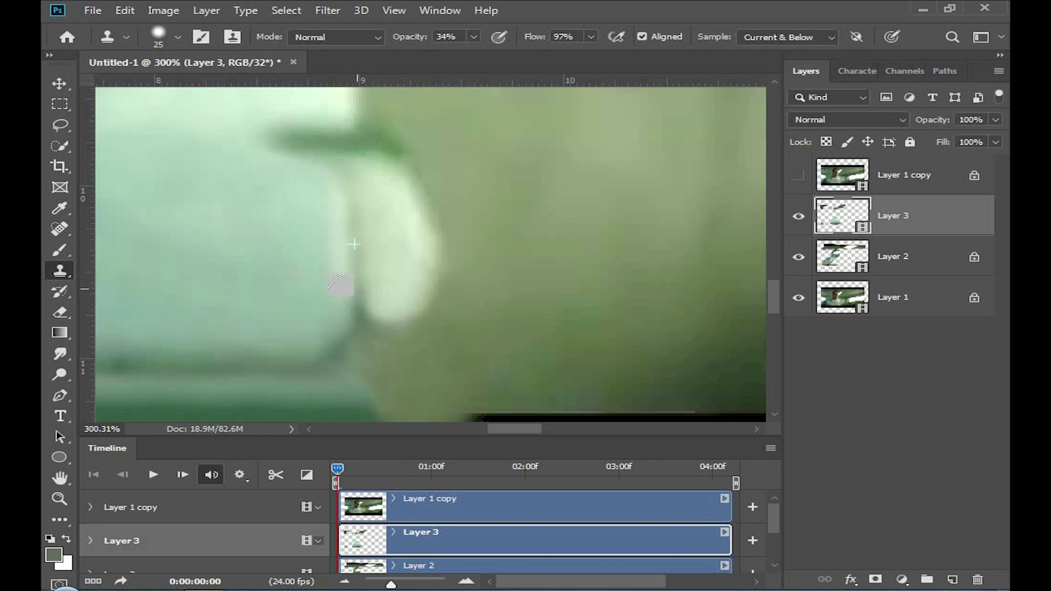
{"action": "scroll", "coordinate": [340, 312], "scroll_direction": "down", "scroll_amount": 2}
{"action": "key", "text": "bracketleft"}
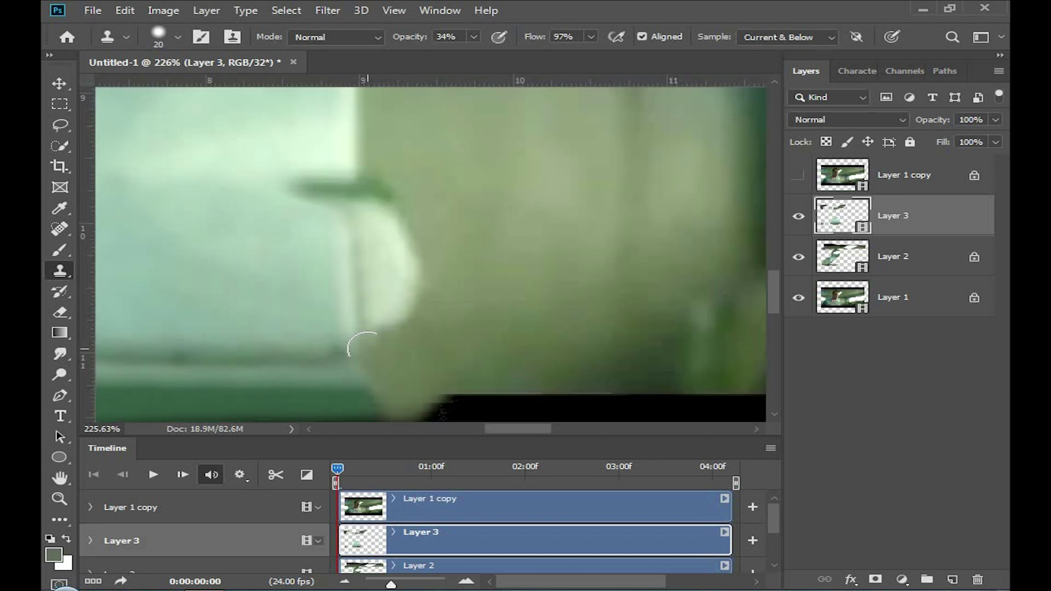
{"action": "scroll", "coordinate": [328, 230], "scroll_direction": "down", "scroll_amount": 6}
{"action": "scroll", "coordinate": [368, 292], "scroll_direction": "down", "scroll_amount": 7}
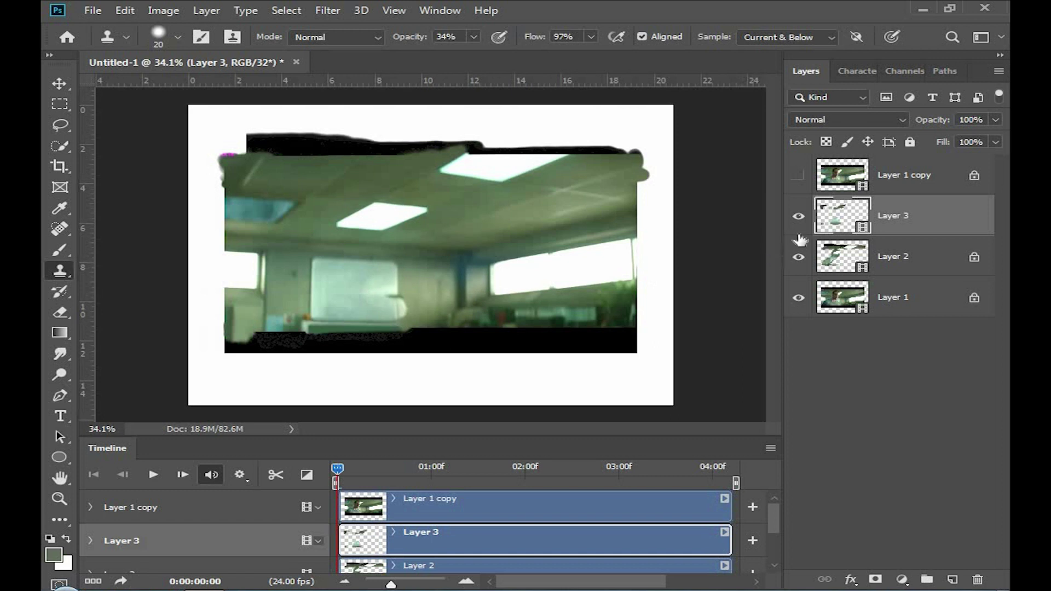
Step: Toggle Layer 3 and Layer 1 copy visibility to compare patches with the original footage
{"action": "left_click", "coordinate": [798, 216]}
{"action": "left_click", "coordinate": [798, 176]}
{"action": "left_click", "coordinate": [799, 175]}
{"action": "left_click", "coordinate": [798, 175]}
{"action": "left_click", "coordinate": [798, 176]}
{"action": "left_click", "coordinate": [798, 176]}
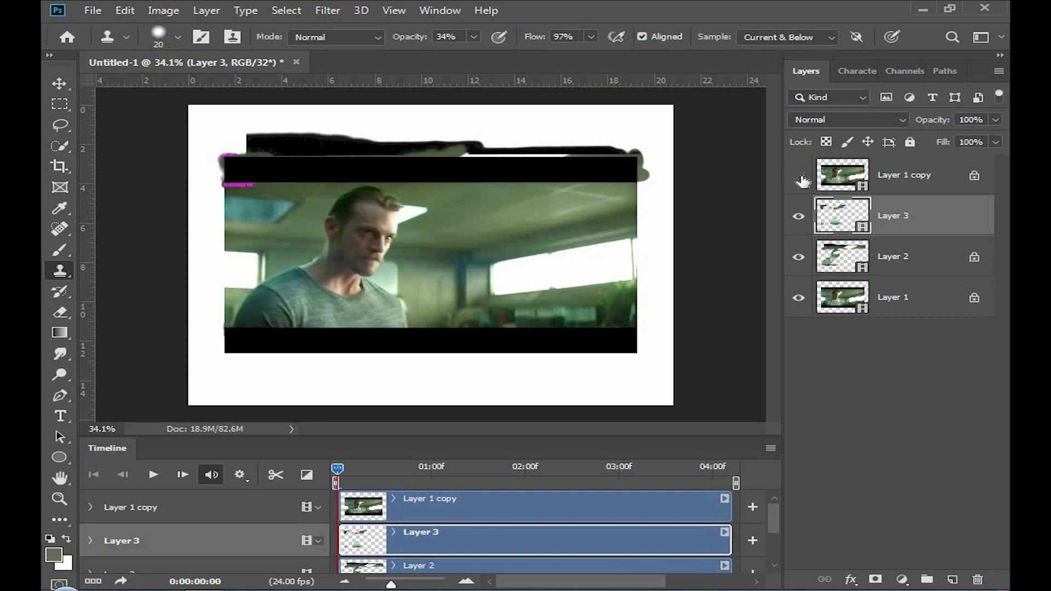
{"action": "left_click", "coordinate": [799, 176]}
Step: Clone bright ceiling over the dark band along the top edge beside the ceiling light
{"action": "scroll", "coordinate": [432, 134], "scroll_direction": "up", "scroll_amount": 5}
{"action": "scroll", "coordinate": [432, 135], "scroll_direction": "up", "scroll_amount": 4}
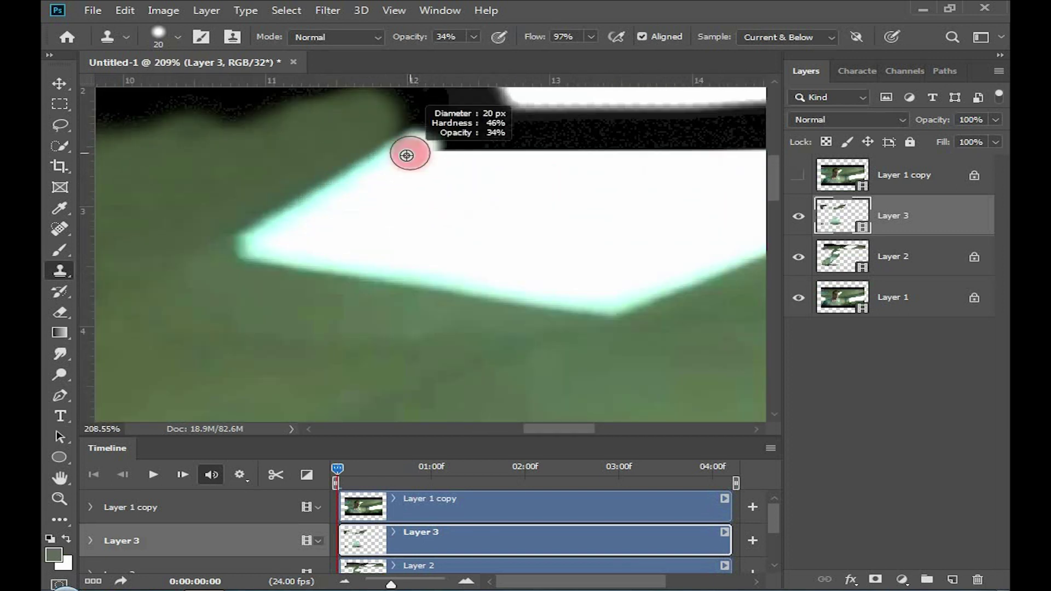
{"action": "left_click_drag", "start_coordinate": [416, 155], "coordinate": [551, 159]}
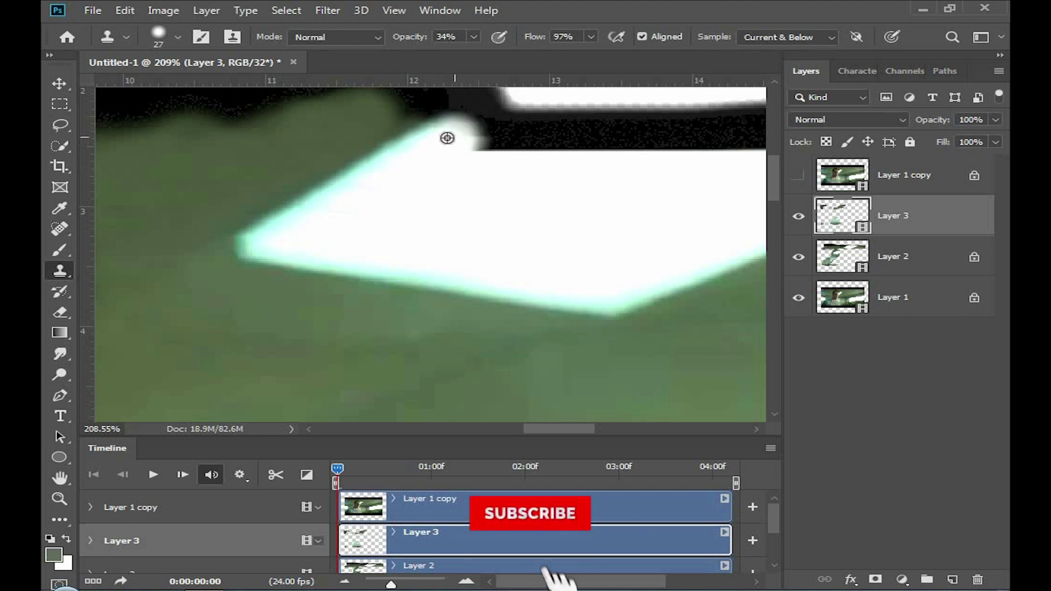
{"action": "scroll", "coordinate": [551, 159], "scroll_direction": "down", "scroll_amount": 2}
{"action": "mouse_move", "coordinate": [471, 183]}
{"action": "left_mouse_down"}
{"action": "mouse_move", "coordinate": [500, 169]}
{"action": "mouse_move", "coordinate": [418, 199]}
{"action": "mouse_move", "coordinate": [443, 186]}
{"action": "mouse_move", "coordinate": [351, 188]}
{"action": "mouse_move", "coordinate": [467, 204]}
{"action": "left_mouse_up"}
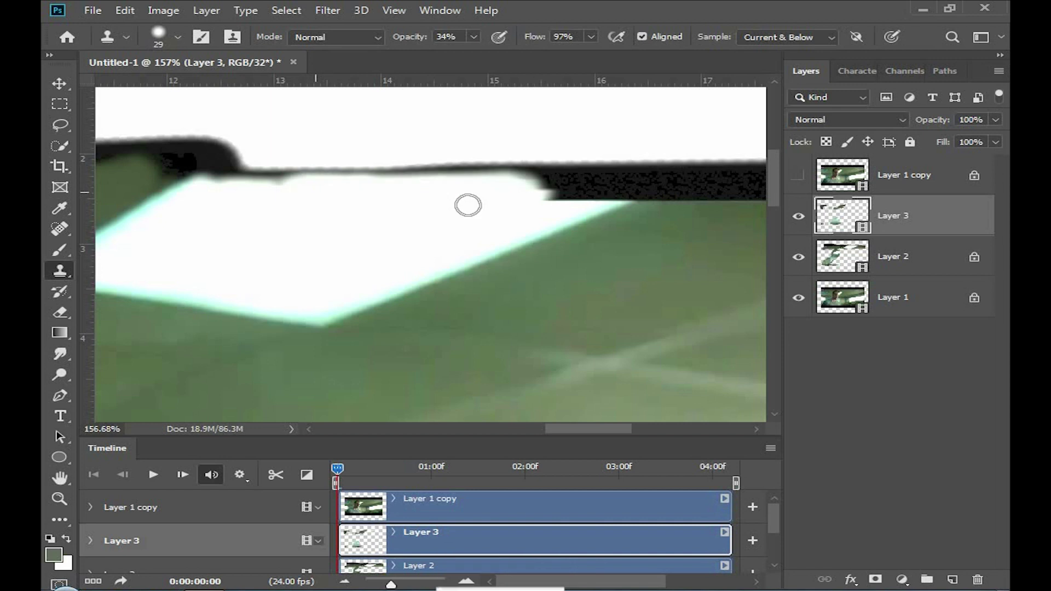
{"action": "scroll", "coordinate": [467, 204], "scroll_direction": "down", "scroll_amount": 3}
{"action": "scroll", "coordinate": [512, 227], "scroll_direction": "down", "scroll_amount": 1}
Step: Toggle Layer 1 copy again to compare the patched office against the footage
{"action": "left_click", "coordinate": [799, 176]}
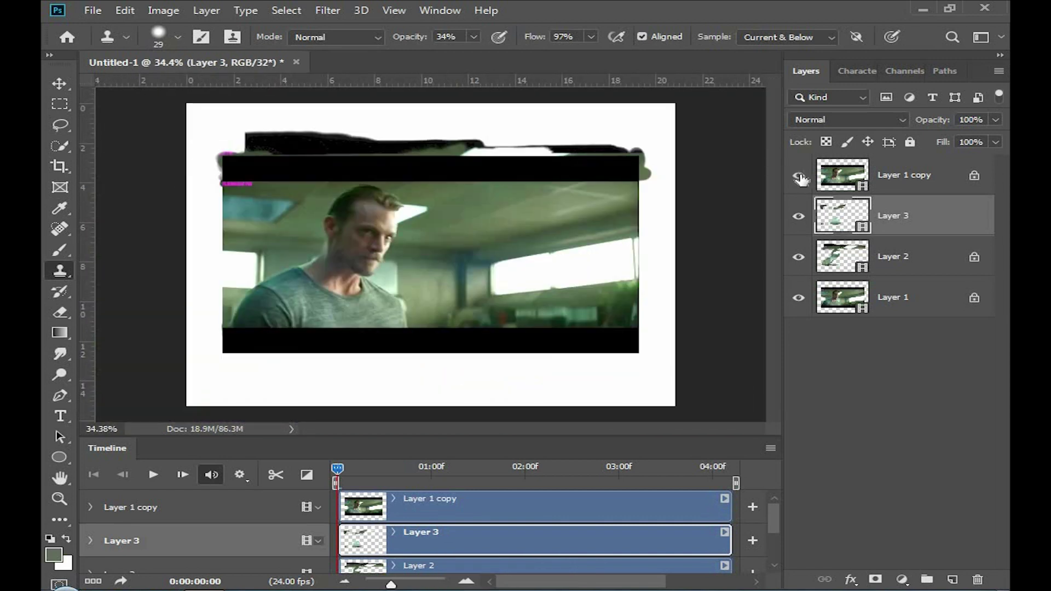
{"action": "left_click", "coordinate": [799, 176]}
{"action": "left_click", "coordinate": [800, 177]}
{"action": "scroll", "coordinate": [430, 291], "scroll_direction": "up", "scroll_amount": 2}
{"action": "scroll", "coordinate": [463, 303], "scroll_direction": "down", "scroll_amount": 1}
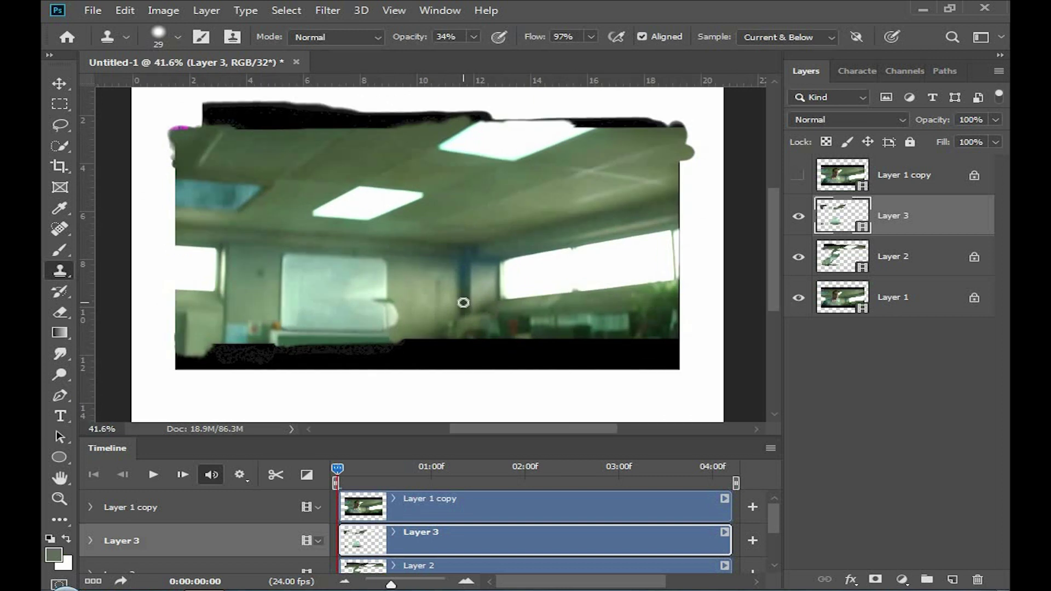
{"action": "left_click", "coordinate": [798, 176]}
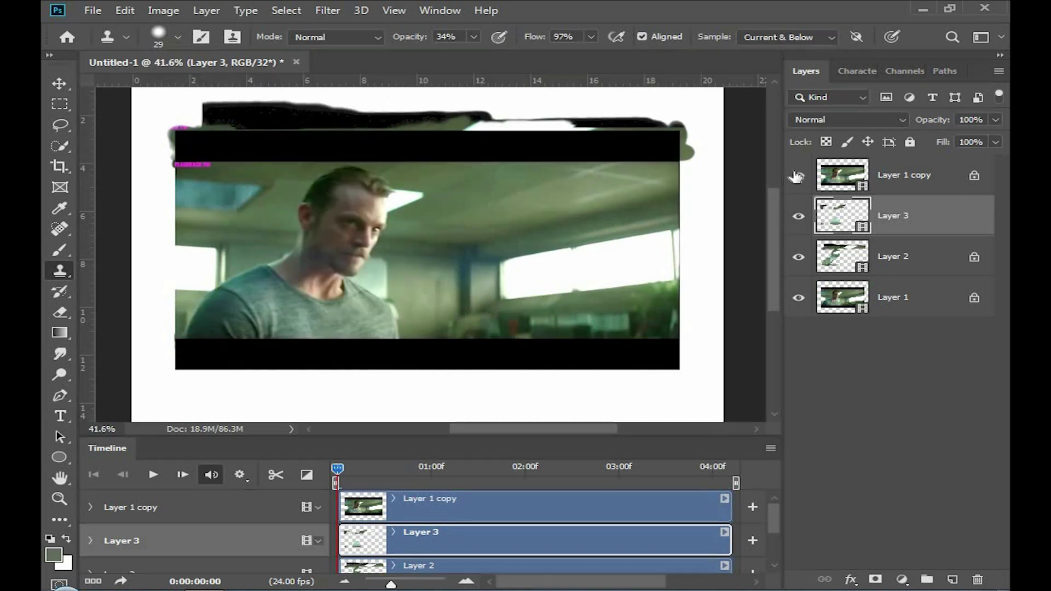